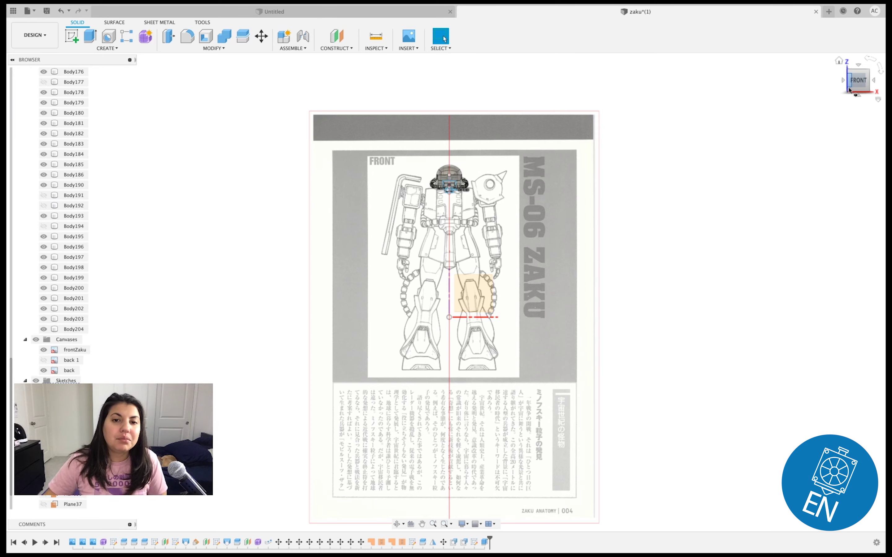
- Zoom in, turn the view to the robot's left side and pan onto the side reference drawing
{"action": "scroll", "coordinate": [436, 228], "scroll_direction": "up", "scroll_amount": 2}
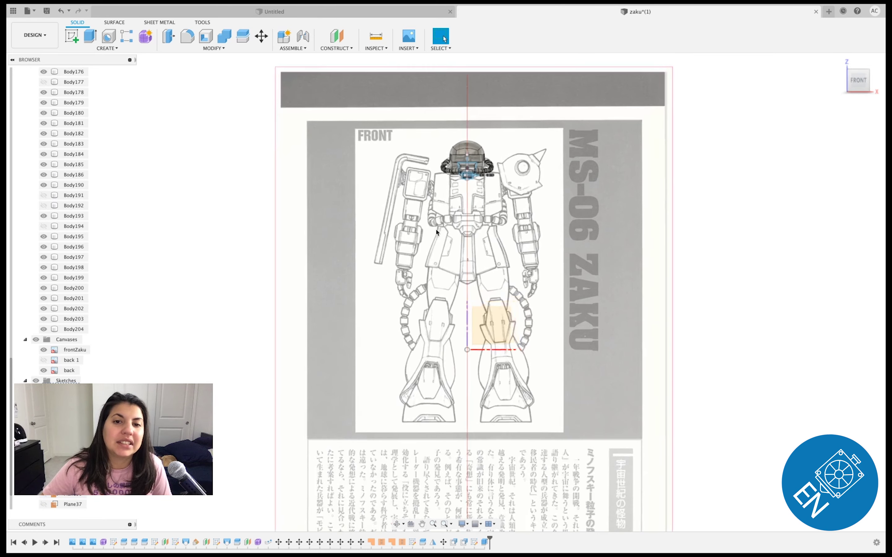
{"action": "scroll", "coordinate": [435, 228], "scroll_direction": "up", "scroll_amount": 1}
{"action": "scroll", "coordinate": [441, 227], "scroll_direction": "up", "scroll_amount": 2}
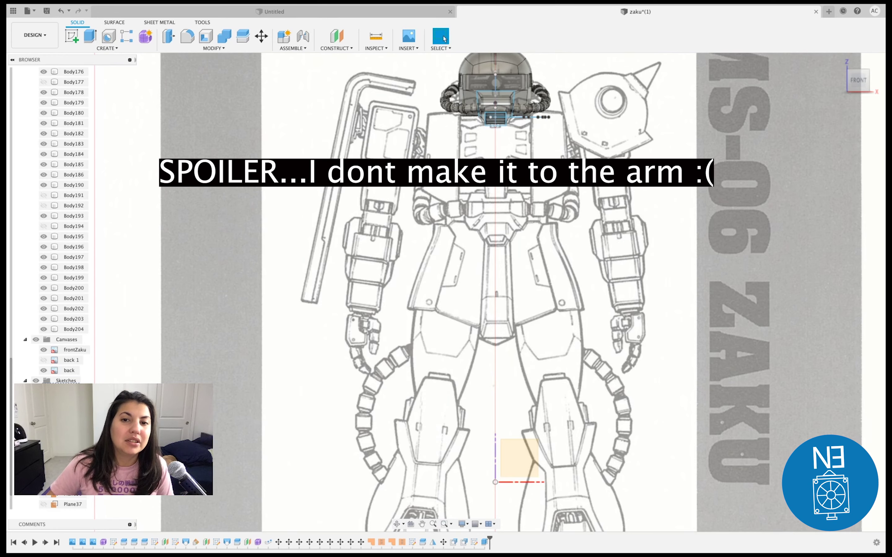
{"action": "scroll", "coordinate": [455, 173], "scroll_direction": "up", "scroll_amount": 2}
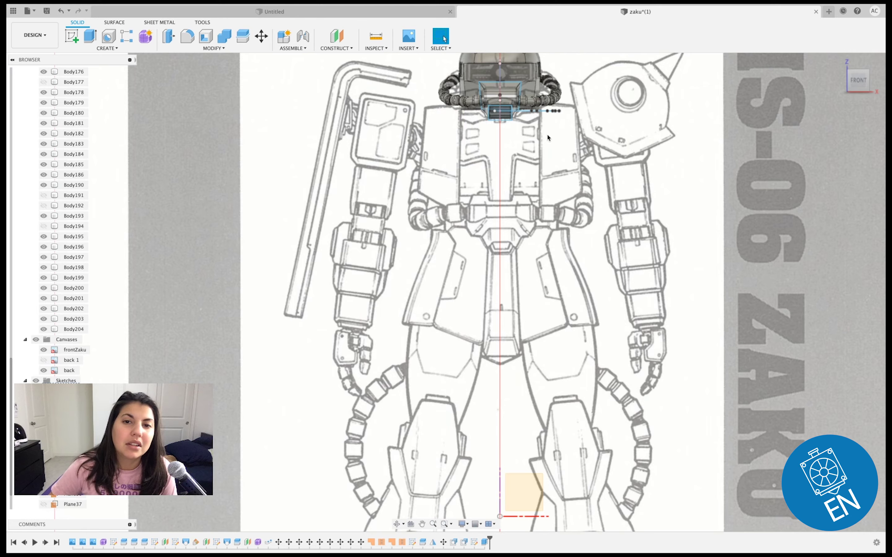
{"action": "left_click", "coordinate": [849, 84]}
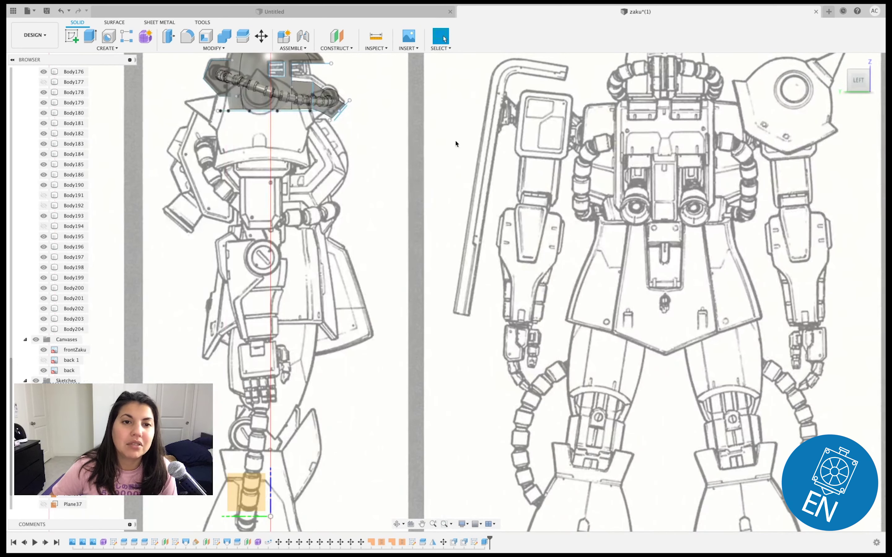
{"action": "middle_click_drag", "start_coordinate": [243, 201], "coordinate": [310, 272]}
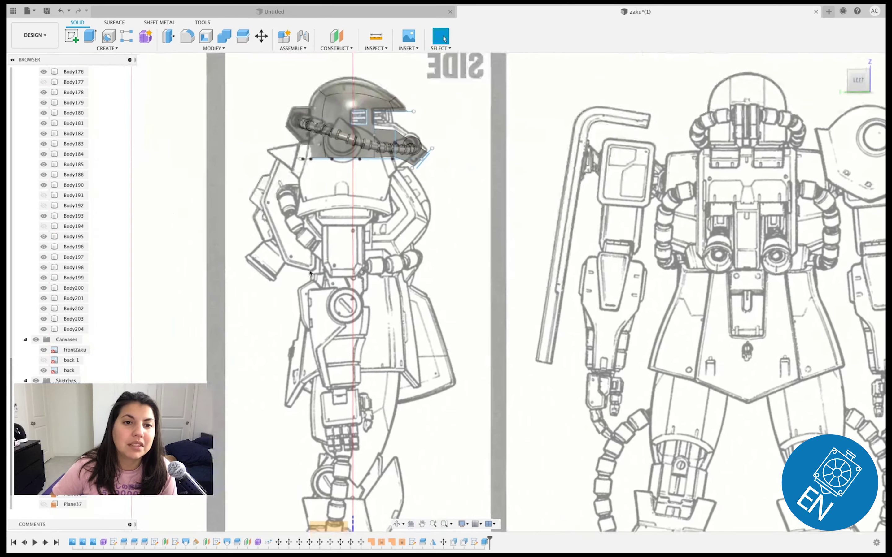
- Start a new sketch and bring the origin planes into view for placement
{"action": "left_click", "coordinate": [71, 37]}
{"action": "scroll", "coordinate": [73, 370], "scroll_direction": "down", "scroll_amount": 1}
{"action": "scroll", "coordinate": [66, 291], "scroll_direction": "up", "scroll_amount": 8}
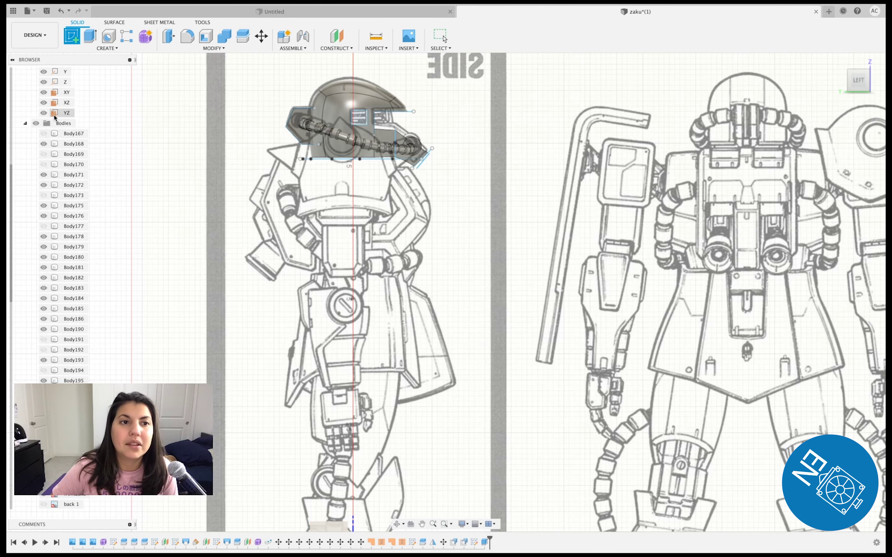
- Place the new sketch on the YZ plane and zoom in on the drawing
{"action": "left_click", "coordinate": [54, 114]}
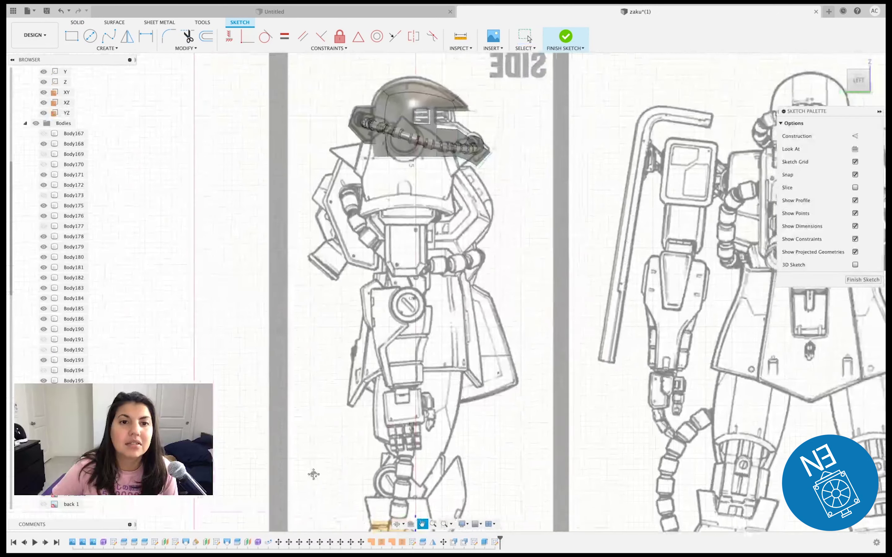
{"action": "scroll", "coordinate": [405, 332], "scroll_direction": "up", "scroll_amount": 2}
{"action": "scroll", "coordinate": [387, 343], "scroll_direction": "up", "scroll_amount": 2}
{"action": "scroll", "coordinate": [378, 352], "scroll_direction": "up", "scroll_amount": 2}
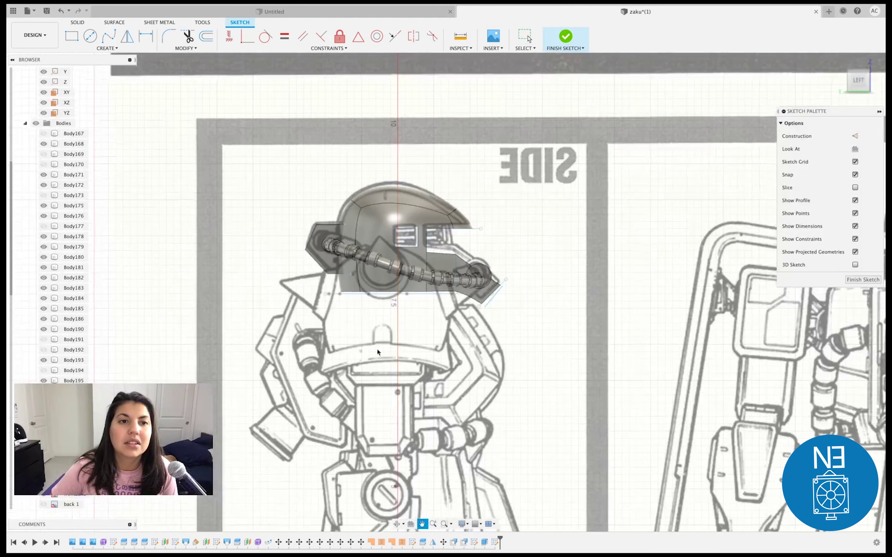
- Trace a closed five-sided lower-chest outline under the helmet with straight lines
{"action": "left_click", "coordinate": [76, 37]}
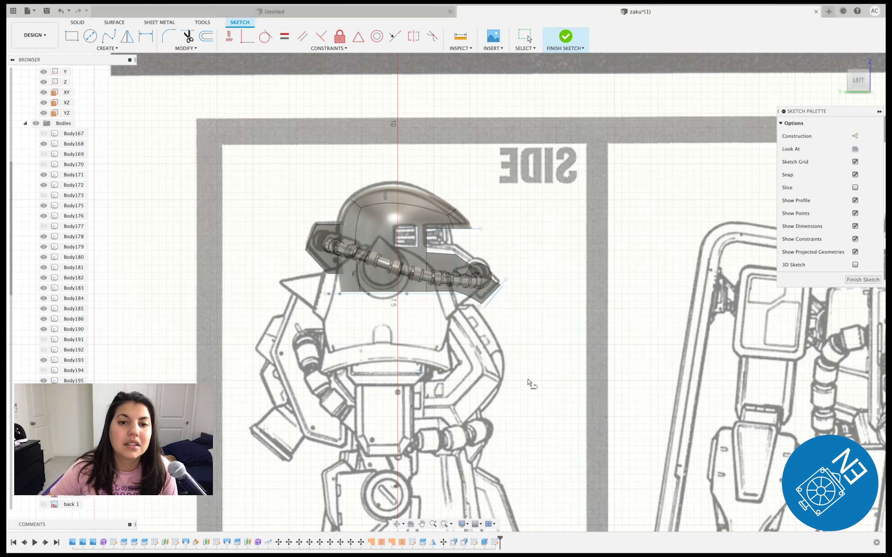
{"action": "scroll", "coordinate": [527, 390], "scroll_direction": "up", "scroll_amount": 2}
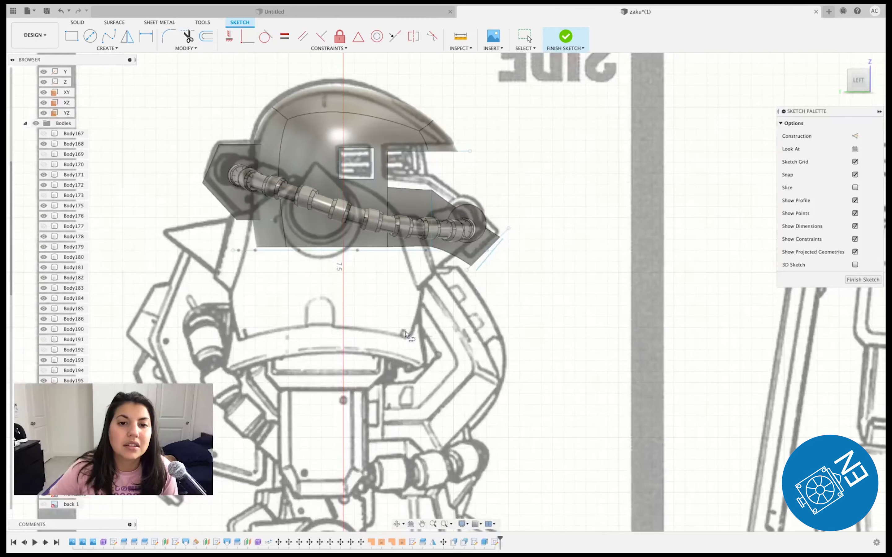
{"action": "left_click", "coordinate": [256, 247]}
{"action": "left_click", "coordinate": [412, 244]}
{"action": "left_click", "coordinate": [475, 370]}
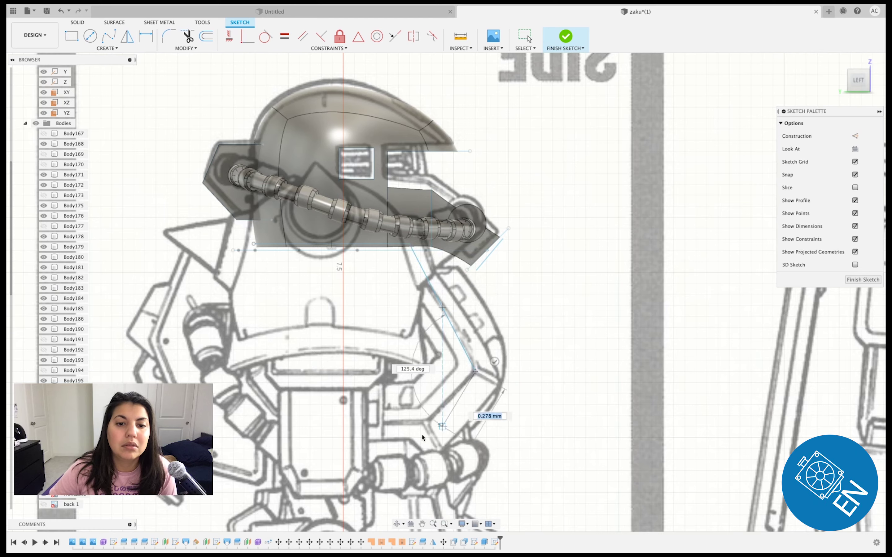
{"action": "left_click", "coordinate": [425, 421]}
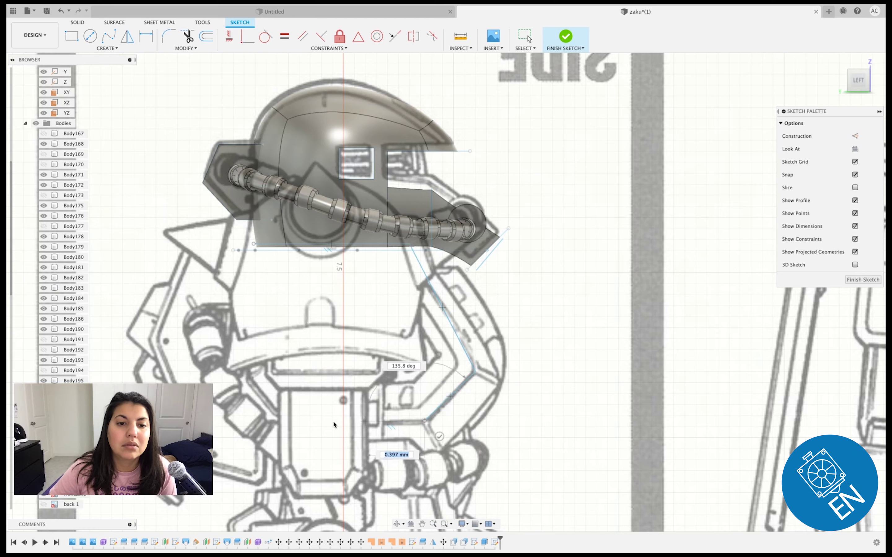
{"action": "left_click", "coordinate": [245, 421]}
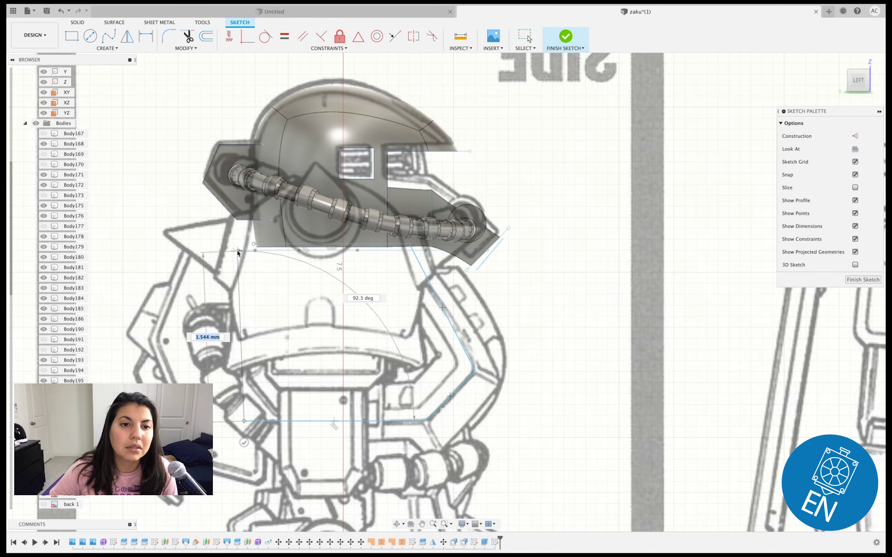
{"action": "scroll", "coordinate": [252, 244], "scroll_direction": "up", "scroll_amount": 3}
{"action": "left_click", "coordinate": [253, 240]}
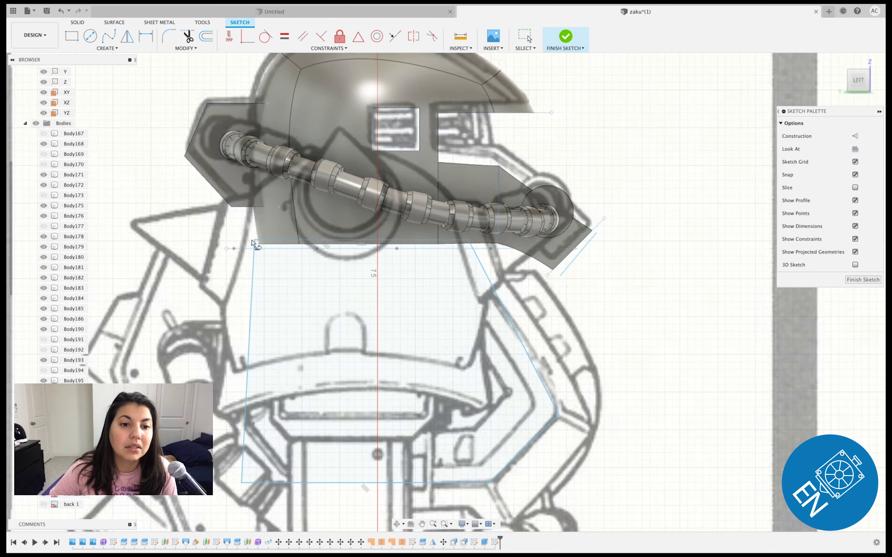
- Constrain the profile's left edge vertical and finish the sketch
{"action": "left_click", "coordinate": [259, 48]}
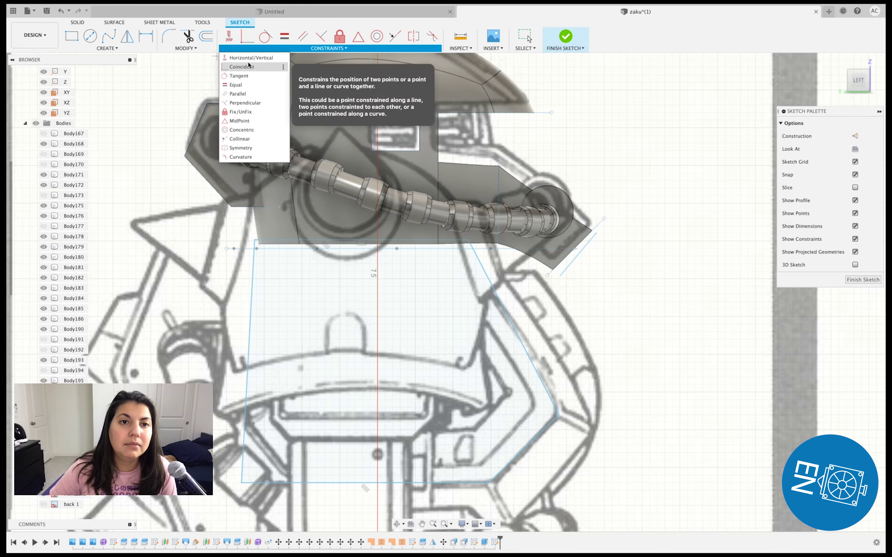
{"action": "left_click", "coordinate": [248, 58]}
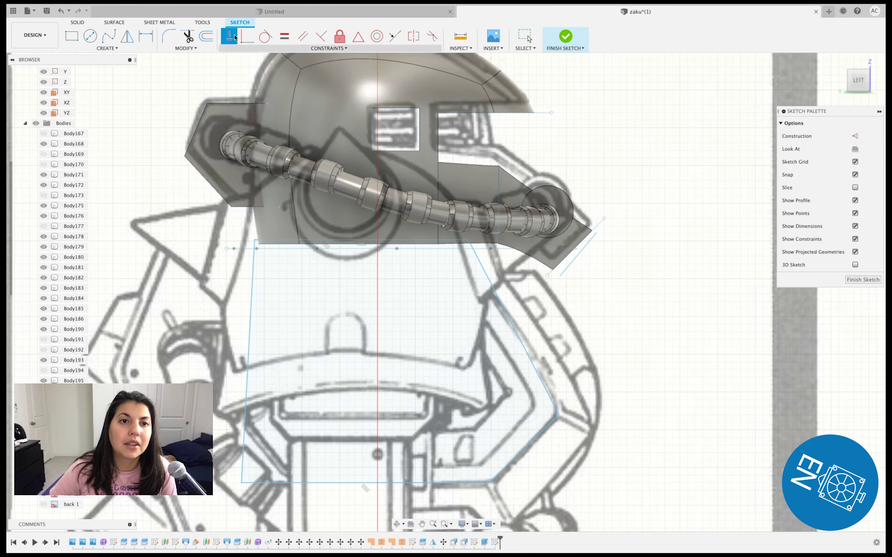
{"action": "left_click", "coordinate": [252, 299]}
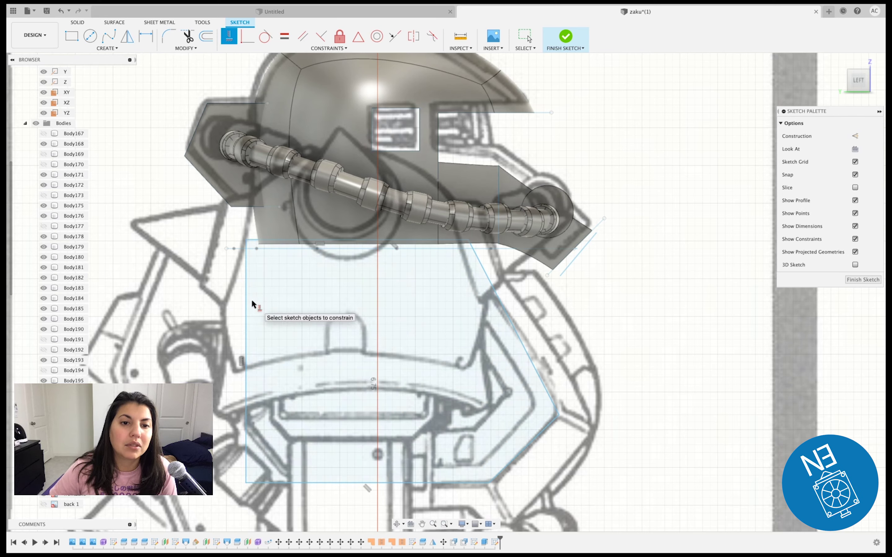
{"action": "left_click", "coordinate": [853, 280]}
- From the front view, extrude the lower-chest profile 1.50 mm as a new body
{"action": "mouse_move", "coordinate": [858, 81]}
{"action": "left_click", "coordinate": [876, 82]}
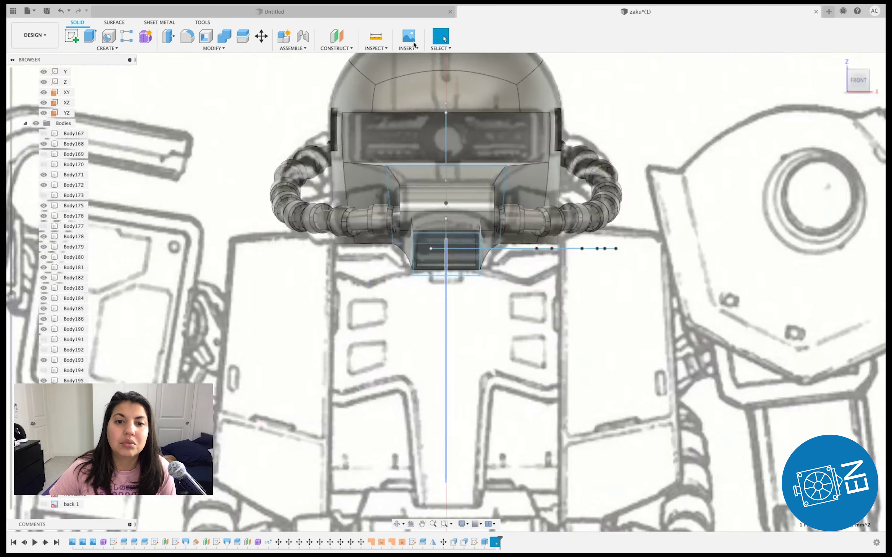
{"action": "left_click", "coordinate": [91, 35]}
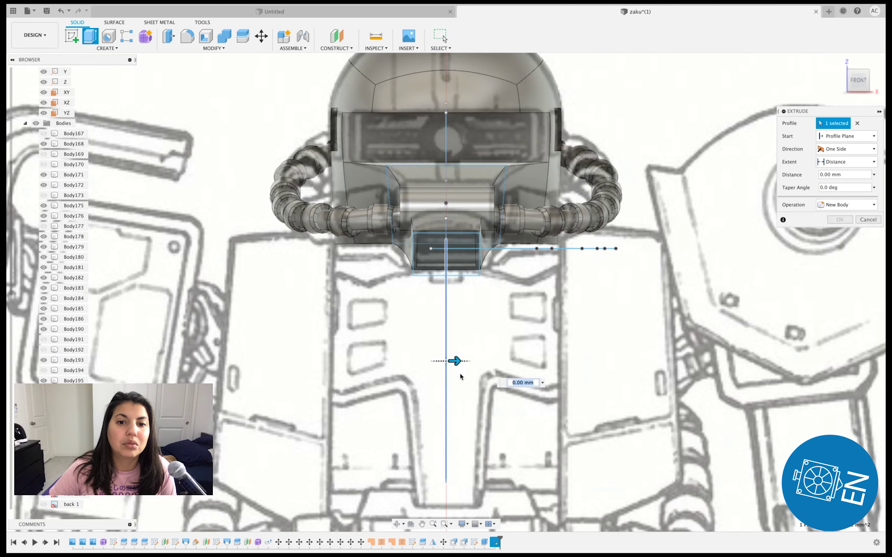
{"action": "left_click_drag", "start_coordinate": [456, 360], "coordinate": [228, 363]}
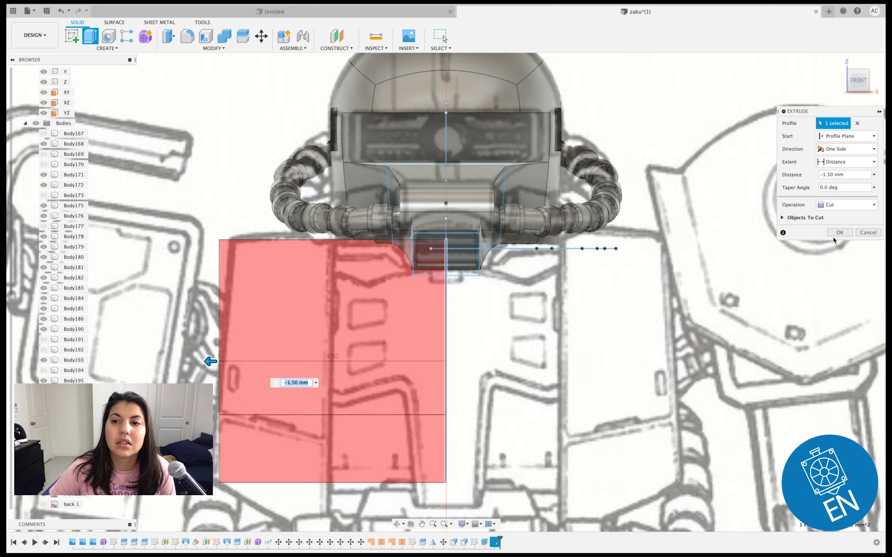
{"action": "left_click", "coordinate": [842, 206]}
{"action": "left_click", "coordinate": [835, 243]}
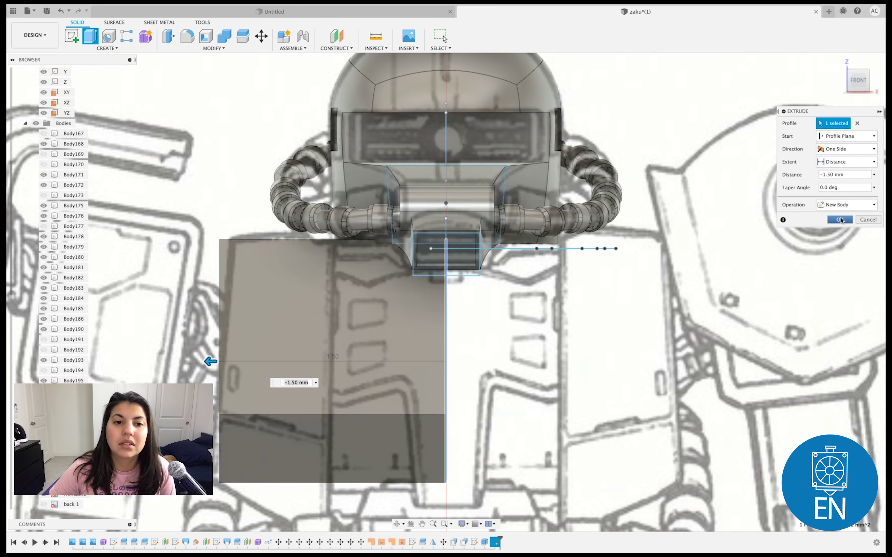
{"action": "left_click", "coordinate": [841, 221]}
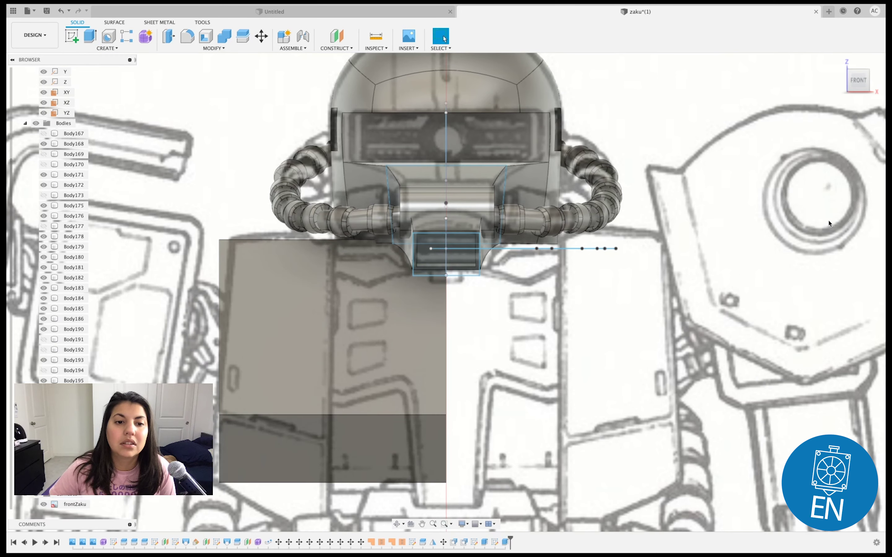
{"action": "left_click", "coordinate": [209, 47]}
- Select the three stacked front faces of the lower chest block for drafting
{"action": "left_click", "coordinate": [212, 98]}
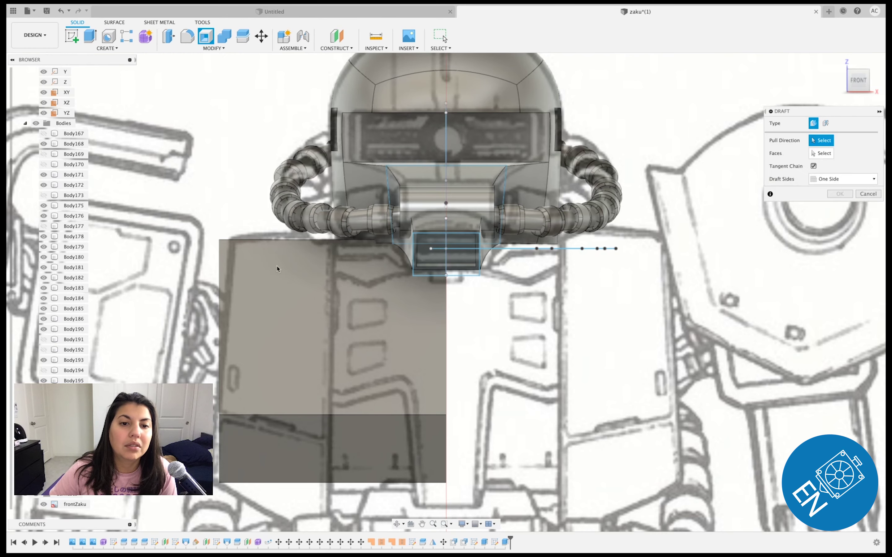
{"action": "left_click", "coordinate": [301, 329]}
{"action": "left_click", "coordinate": [300, 443]}
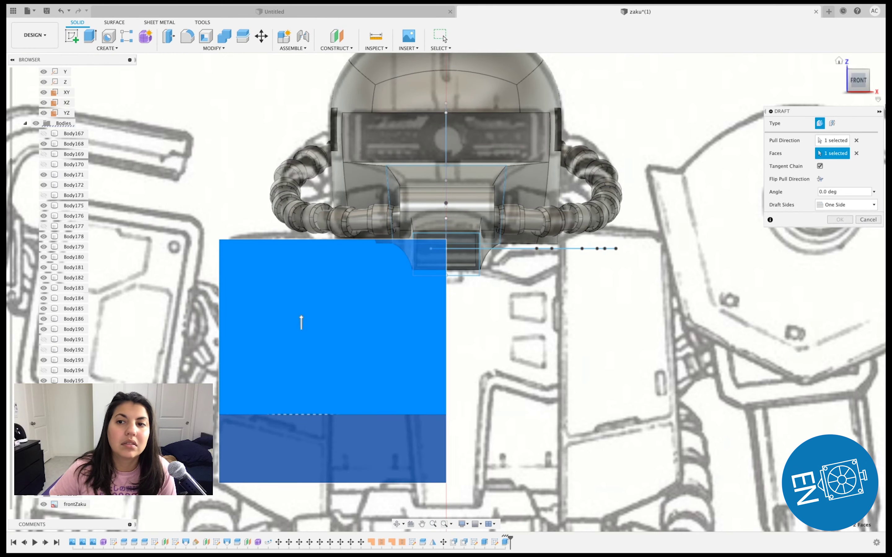
{"action": "left_click", "coordinate": [859, 81]}
{"action": "left_click", "coordinate": [302, 432]}
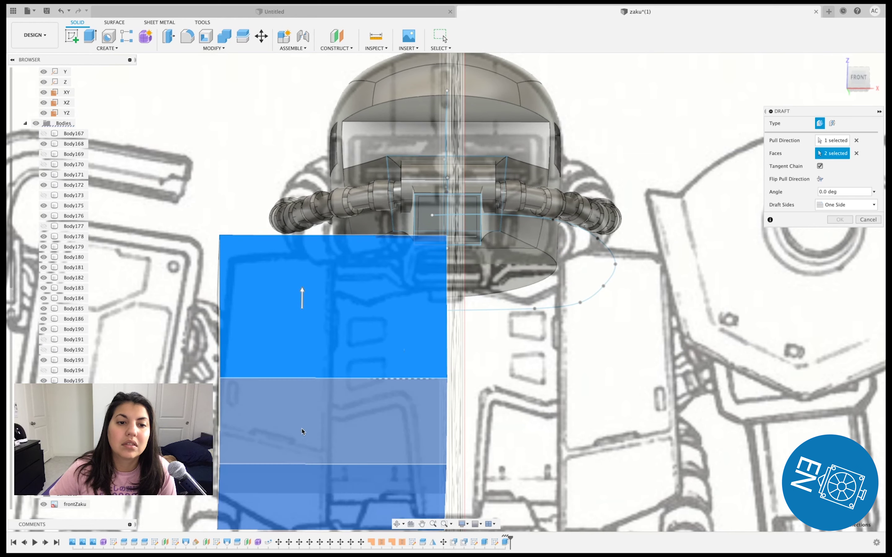
{"action": "left_click", "coordinate": [856, 153]}
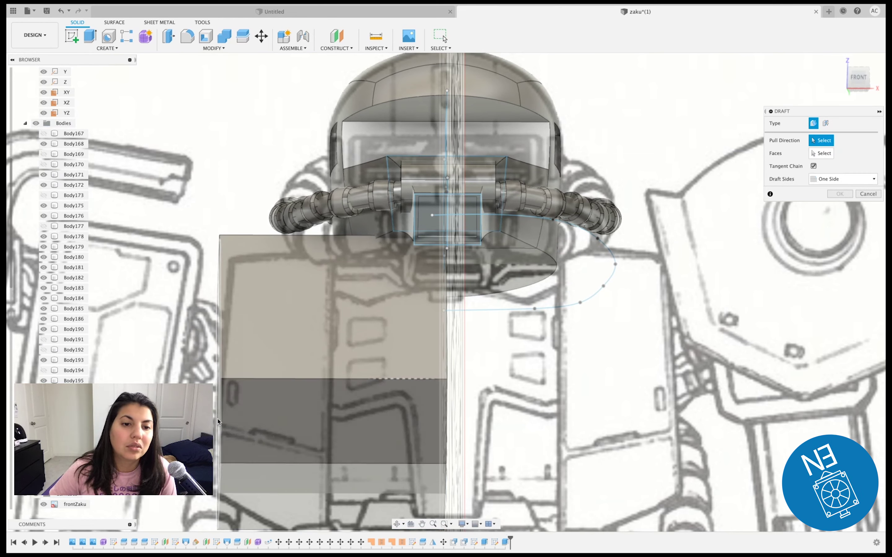
{"action": "left_click", "coordinate": [240, 411]}
{"action": "left_click", "coordinate": [256, 472]}
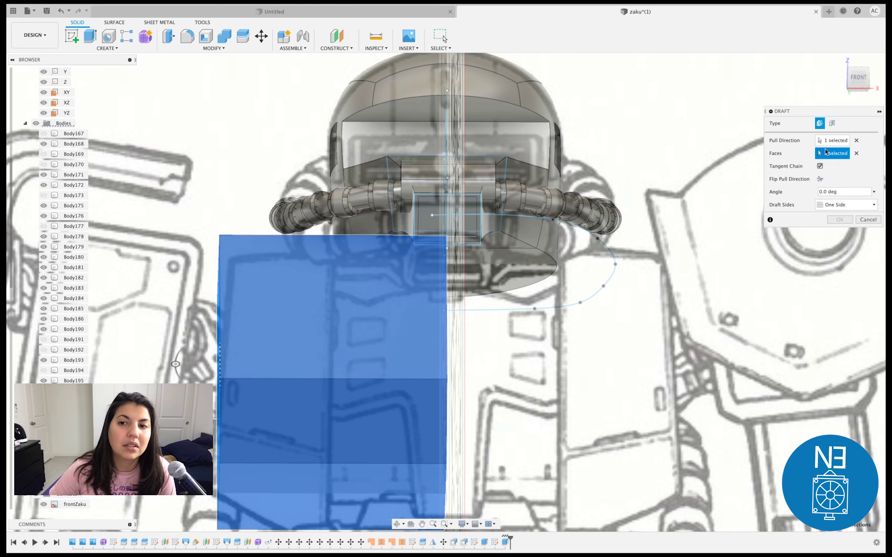
- Set the draft to 25.0 degrees, checking it from front and left, and apply it
{"action": "left_click", "coordinate": [865, 82]}
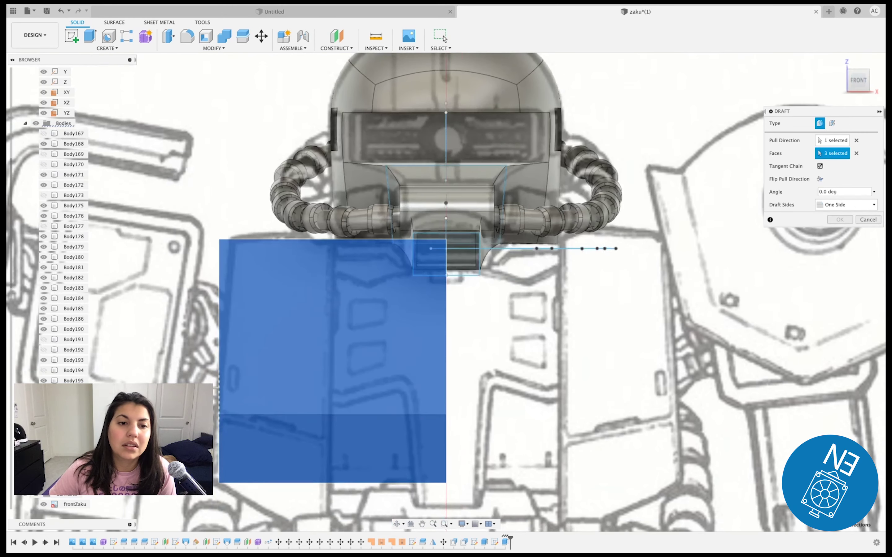
{"action": "left_click_drag", "start_coordinate": [262, 397], "coordinate": [273, 407]}
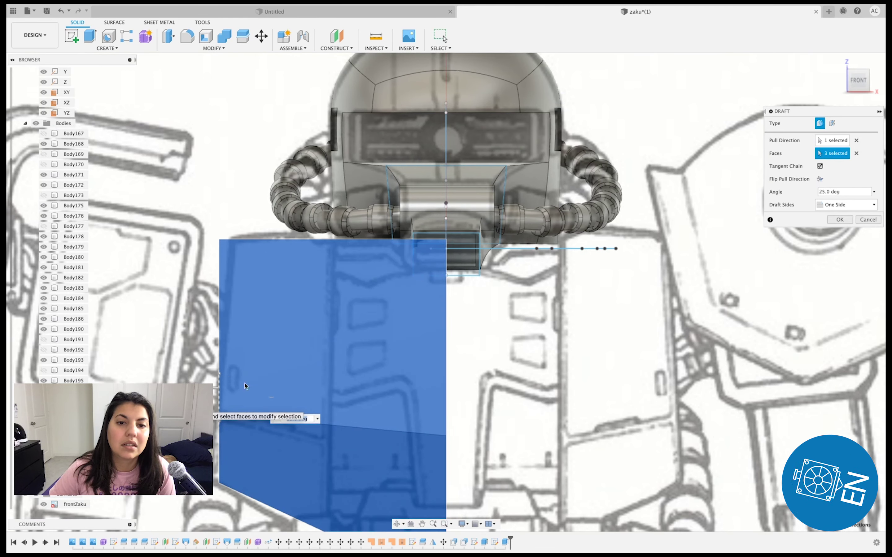
{"action": "left_click", "coordinate": [845, 78]}
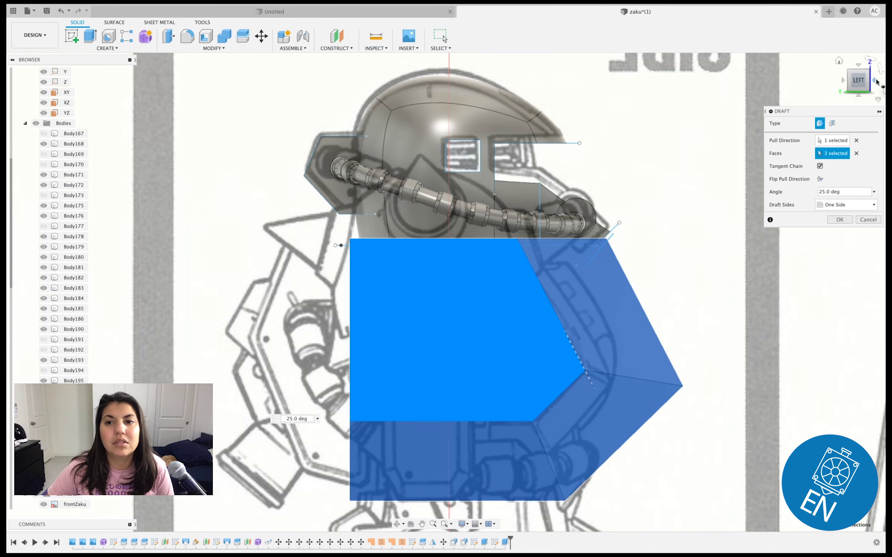
{"action": "left_click", "coordinate": [877, 81]}
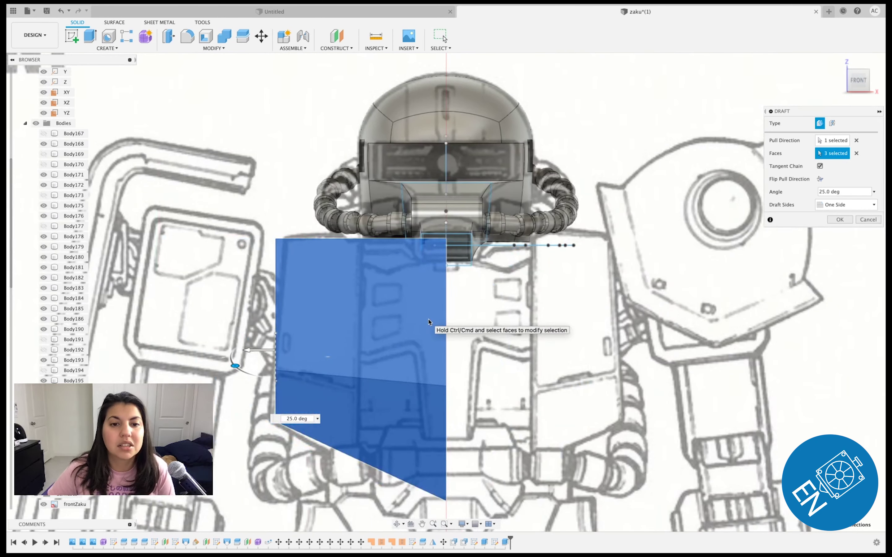
{"action": "left_click", "coordinate": [838, 220]}
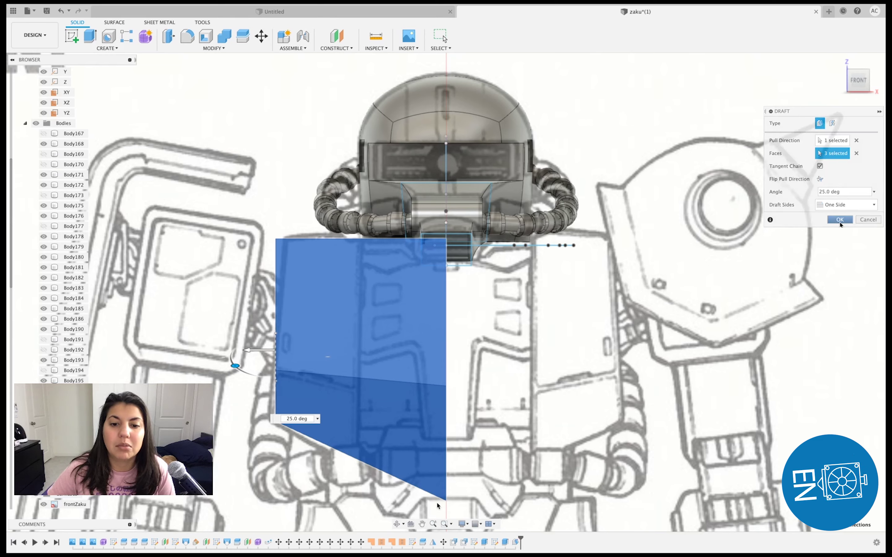
{"action": "right_click", "coordinate": [506, 543]}
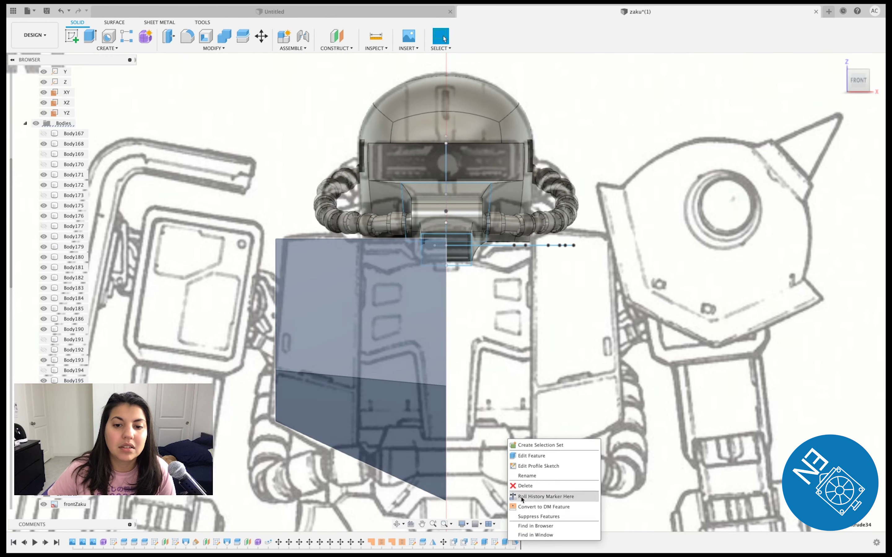
- Change the lower chest extrude to two sides, 1.50 mm and 0.80 mm
{"action": "left_click", "coordinate": [531, 458]}
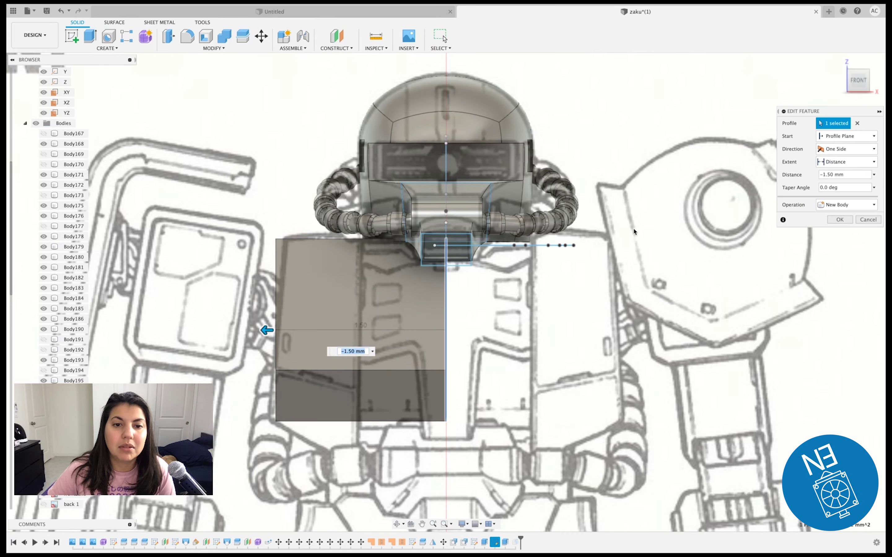
{"action": "left_click", "coordinate": [843, 149]}
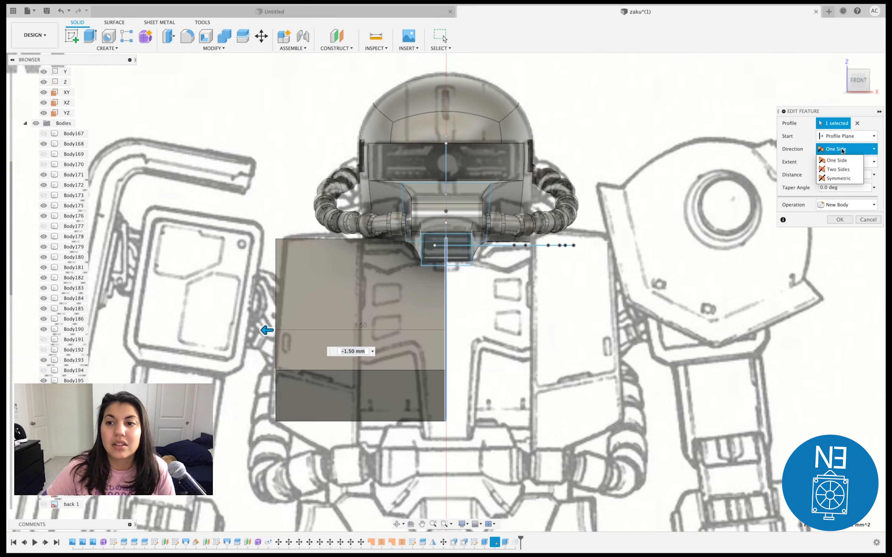
{"action": "left_click", "coordinate": [838, 170]}
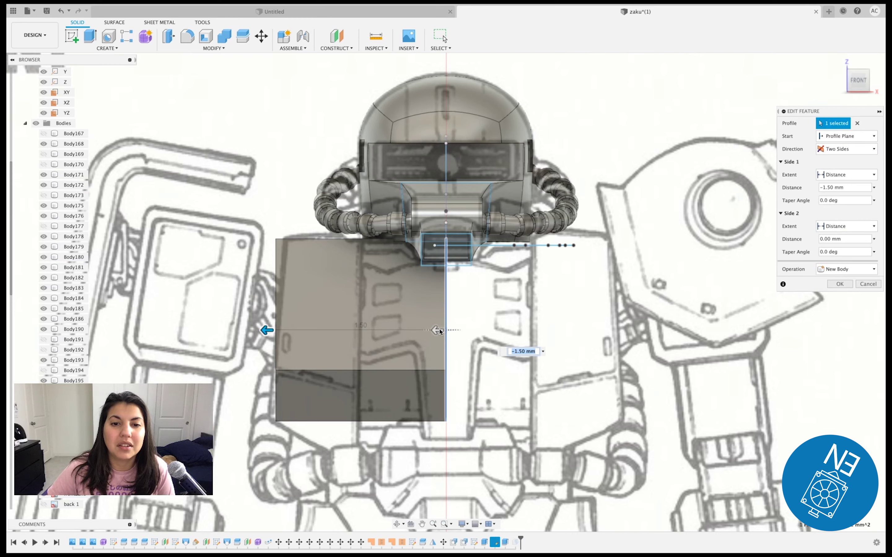
{"action": "mouse_move", "coordinate": [439, 331]}
{"action": "left_mouse_down"}
{"action": "mouse_move", "coordinate": [358, 331]}
{"action": "mouse_move", "coordinate": [339, 343]}
{"action": "left_mouse_up"}
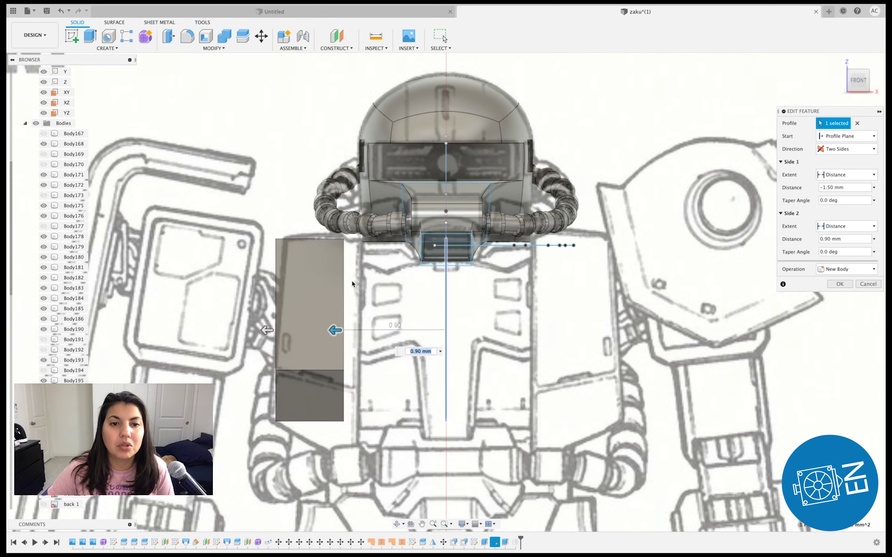
{"action": "left_click", "coordinate": [843, 284]}
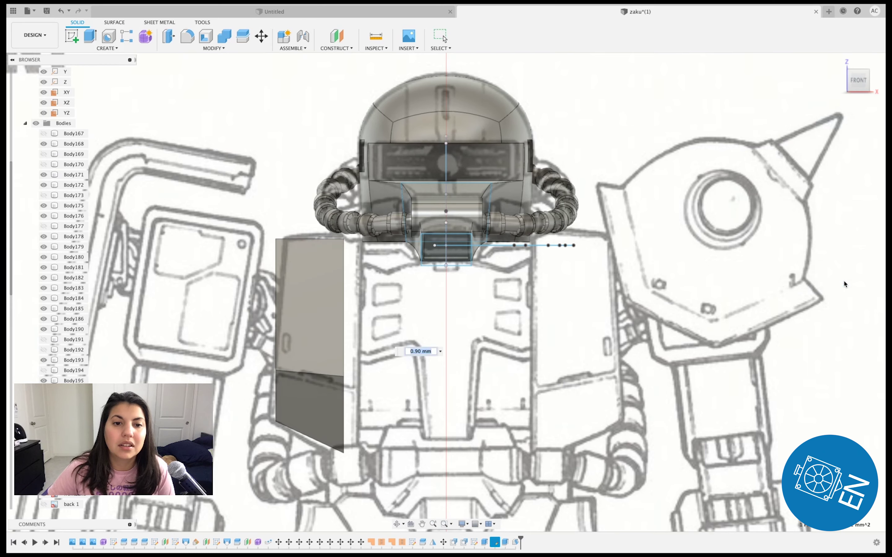
{"action": "right_click", "coordinate": [504, 542]}
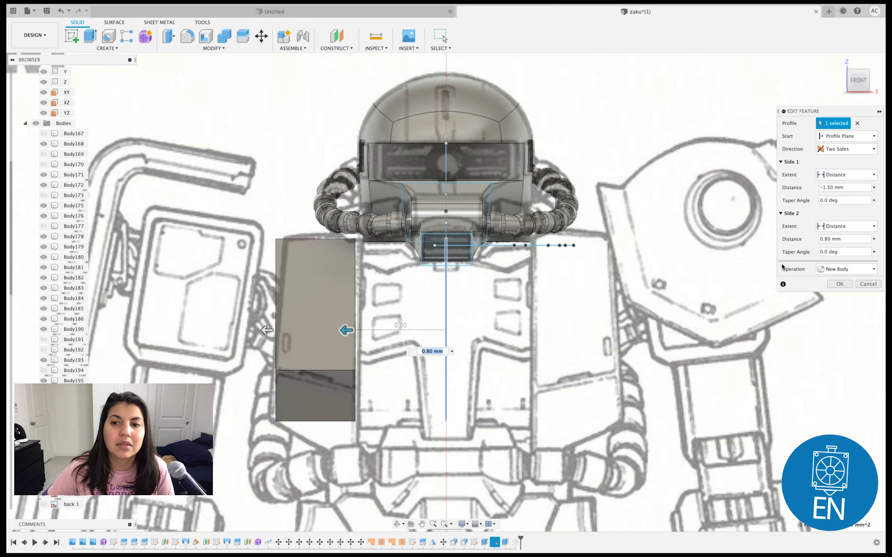
{"action": "left_click", "coordinate": [838, 284]}
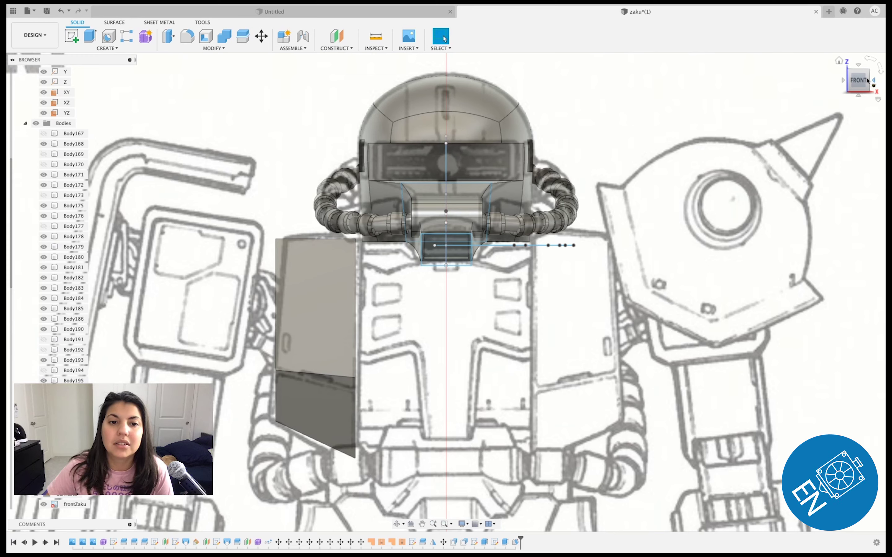
{"action": "left_click", "coordinate": [265, 43]}
{"action": "left_click", "coordinate": [853, 122]}
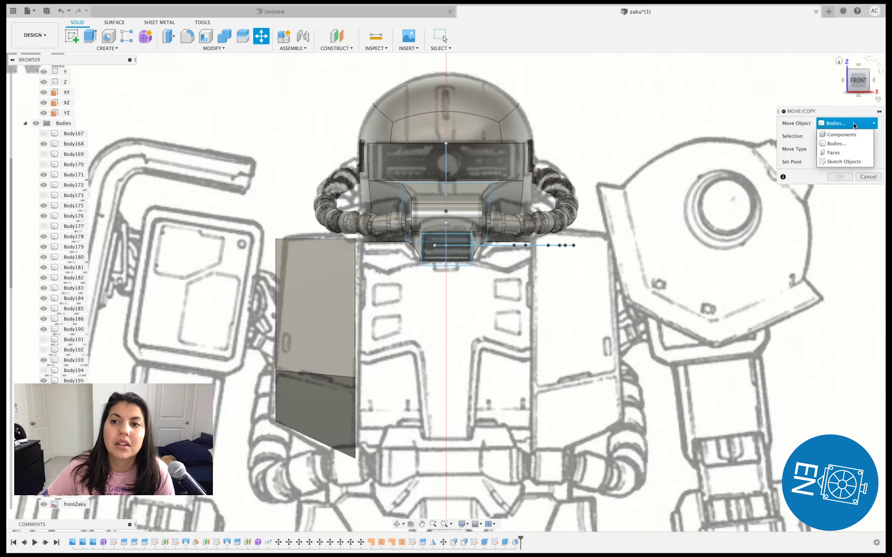
- Rotate the block's outer side face by -5.0 degrees with a face move
{"action": "left_click", "coordinate": [837, 152]}
{"action": "left_click_drag", "start_coordinate": [858, 83], "coordinate": [866, 84]}
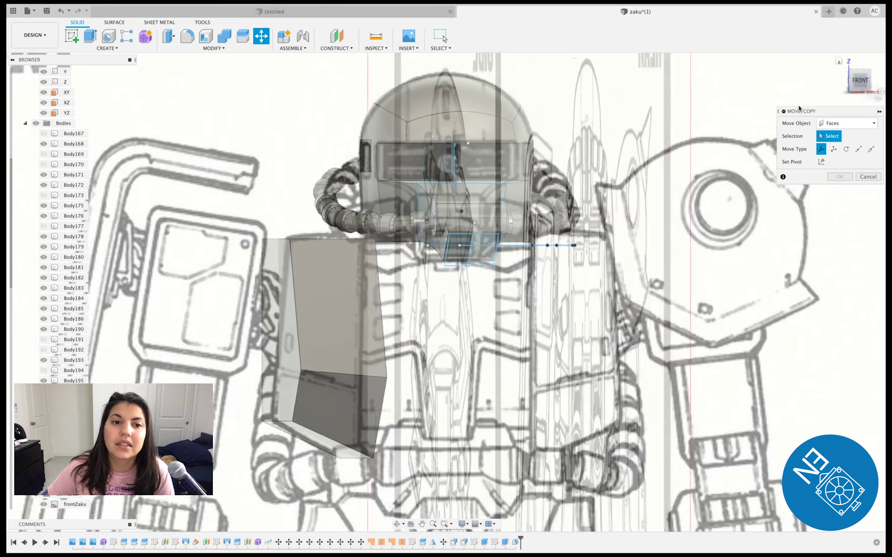
{"action": "left_click", "coordinate": [264, 306]}
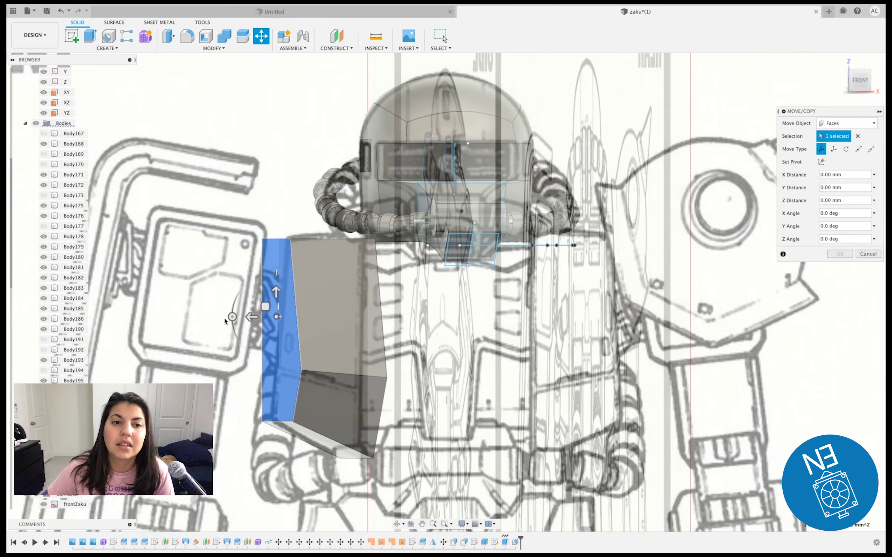
{"action": "left_click_drag", "start_coordinate": [232, 317], "coordinate": [232, 313]}
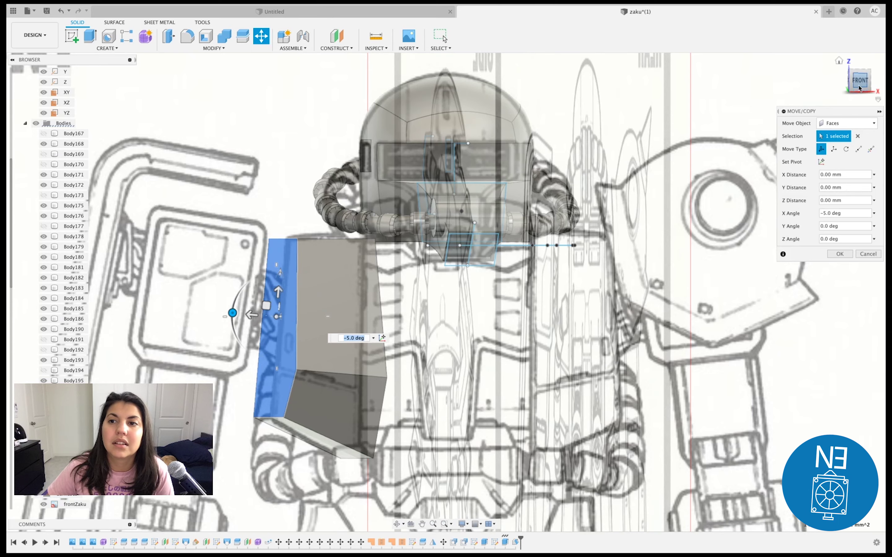
{"action": "left_click", "coordinate": [859, 87]}
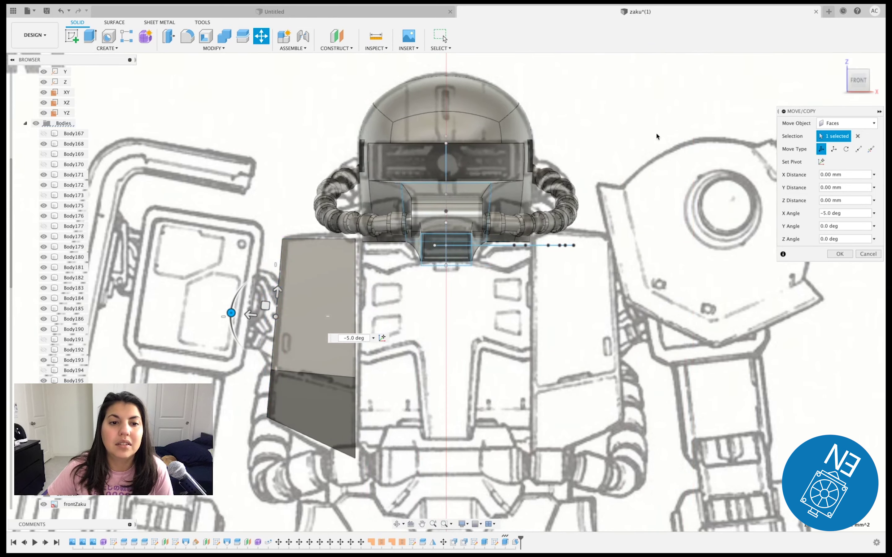
{"action": "left_click", "coordinate": [840, 254]}
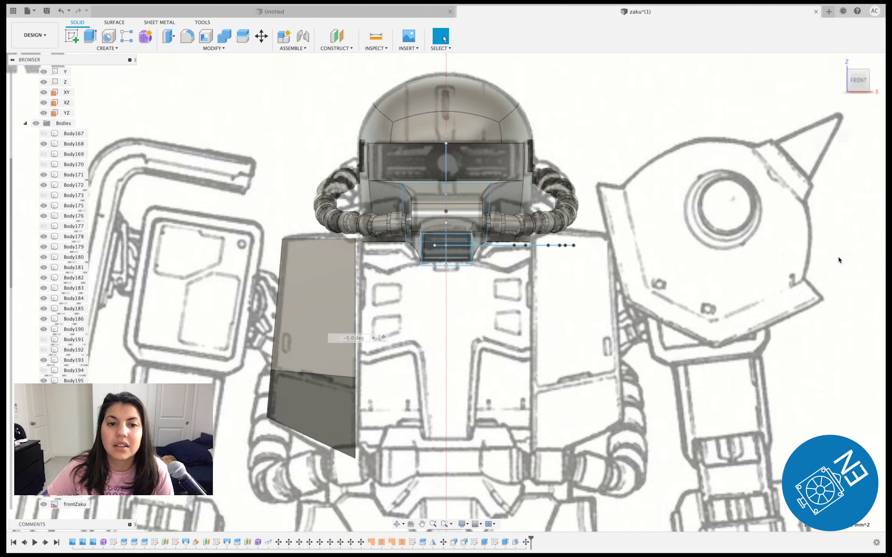
{"action": "left_click", "coordinate": [870, 80]}
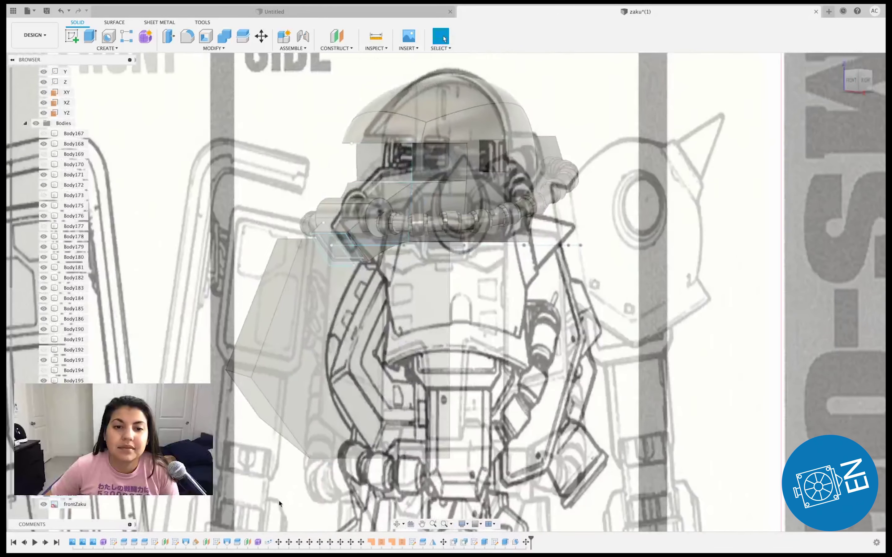
{"action": "left_click", "coordinate": [354, 418]}
- Start a sketch on the chest's side face and frame the whole helmet
{"action": "right_click", "coordinate": [354, 418]}
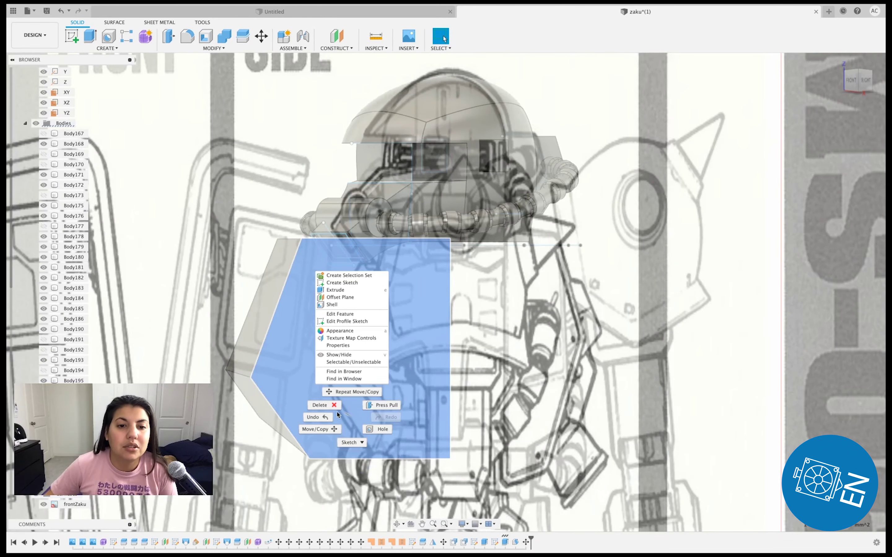
{"action": "middle_click_drag", "start_coordinate": [334, 283], "coordinate": [324, 321], "text": "shift"}
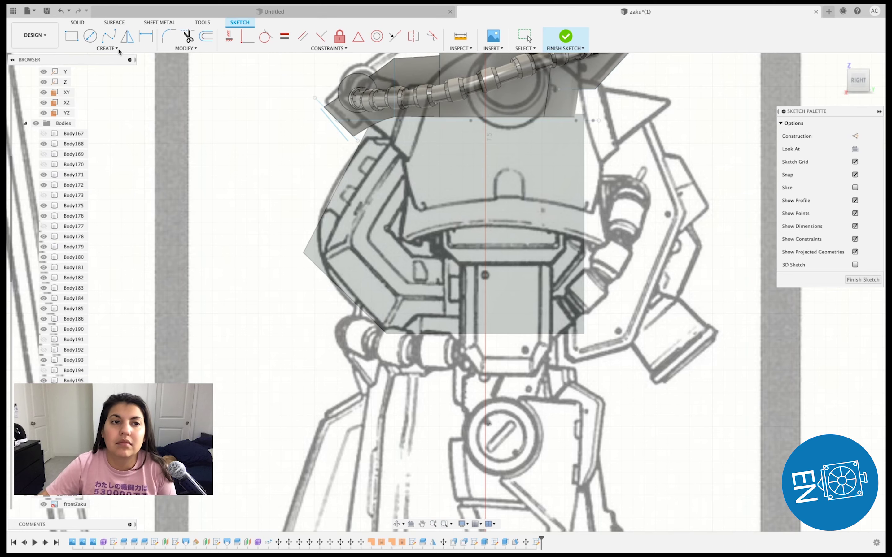
{"action": "middle_click_drag", "start_coordinate": [460, 144], "coordinate": [429, 212]}
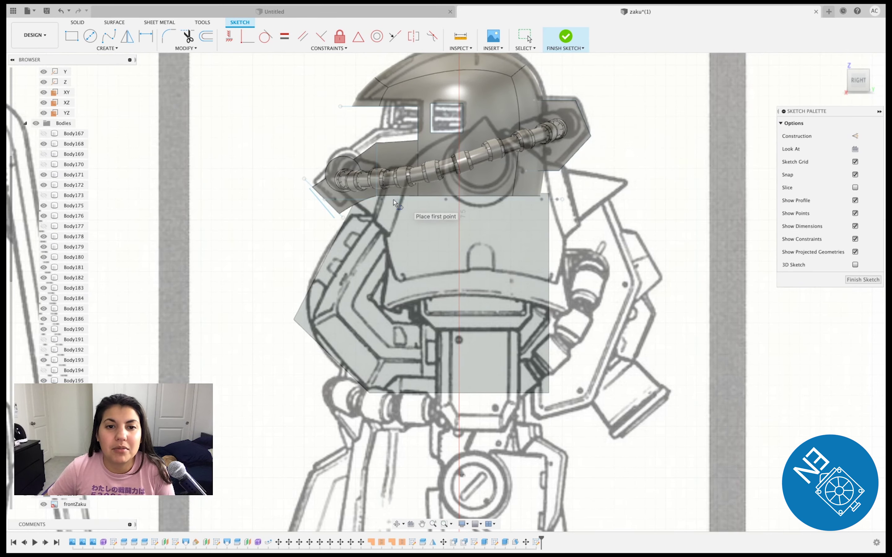
{"action": "scroll", "coordinate": [393, 199], "scroll_direction": "up", "scroll_amount": 2}
{"action": "scroll", "coordinate": [392, 200], "scroll_direction": "up", "scroll_amount": 3}
{"action": "scroll", "coordinate": [388, 195], "scroll_direction": "up", "scroll_amount": 3}
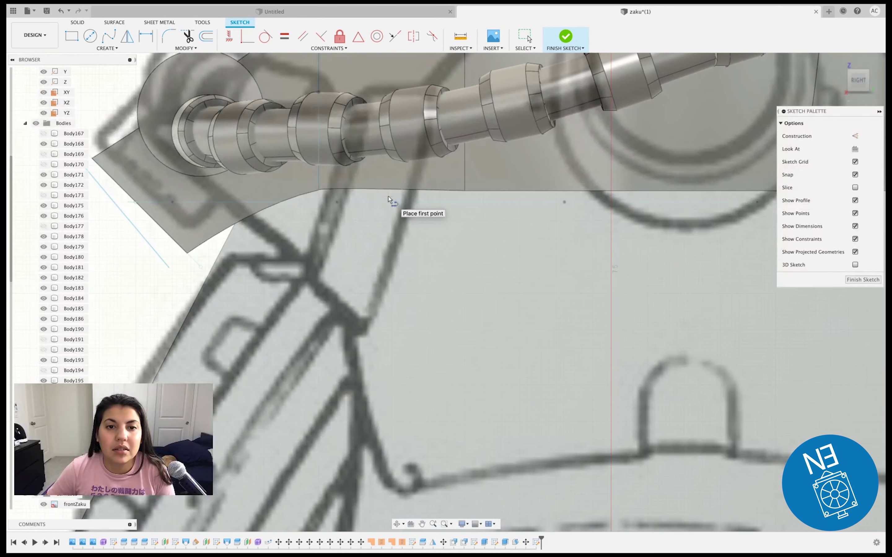
- Draw connected lines along the chest's top edge and down its side to the bottom
{"action": "left_click", "coordinate": [338, 206]}
{"action": "scroll", "coordinate": [369, 254], "scroll_direction": "down", "scroll_amount": 2}
{"action": "scroll", "coordinate": [335, 255], "scroll_direction": "down", "scroll_amount": 3}
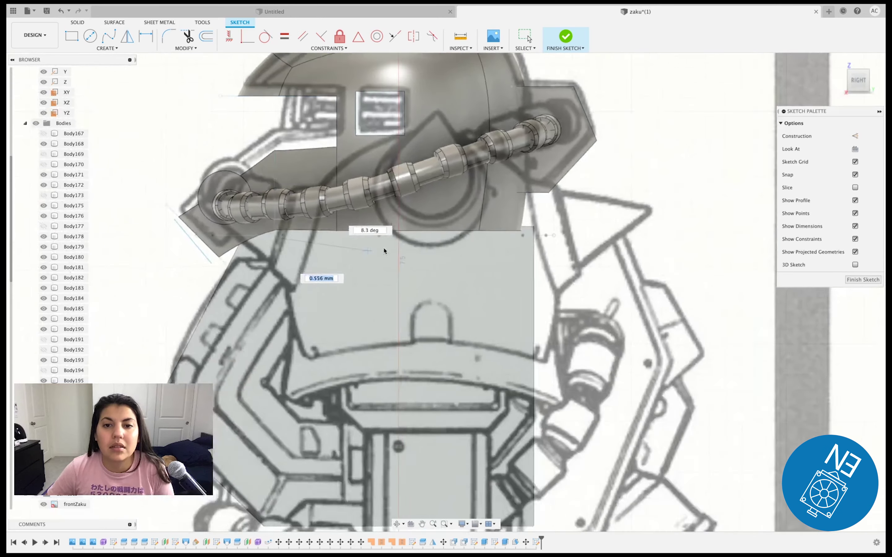
{"action": "scroll", "coordinate": [383, 247], "scroll_direction": "down", "scroll_amount": 2}
{"action": "left_click", "coordinate": [496, 239]}
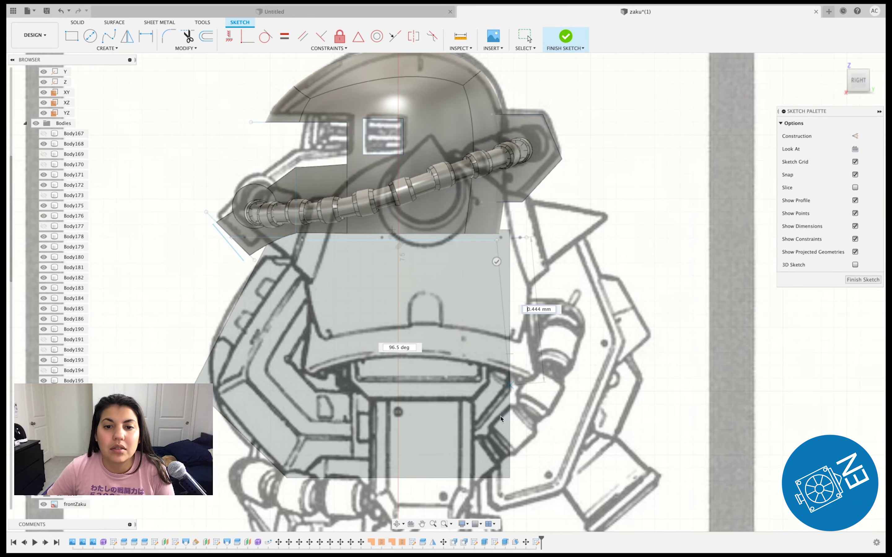
{"action": "left_click", "coordinate": [499, 470]}
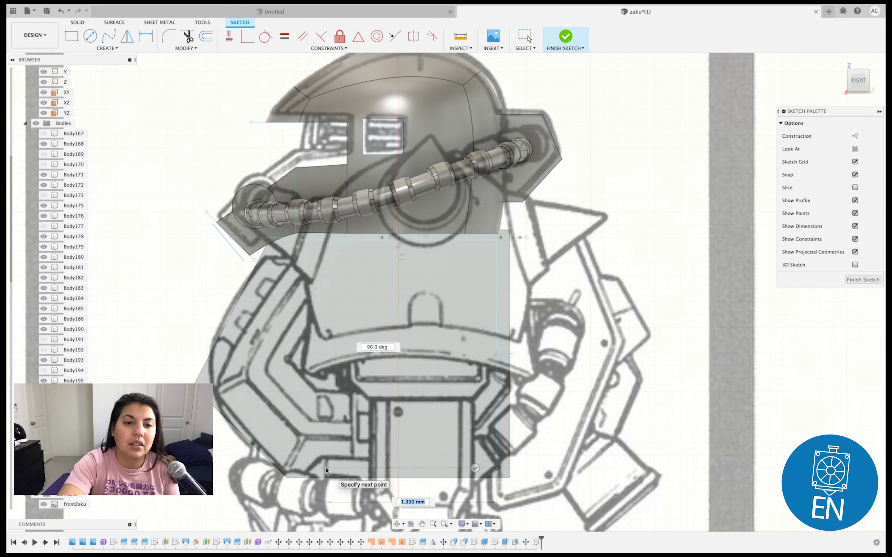
{"action": "key", "text": "Escape"}
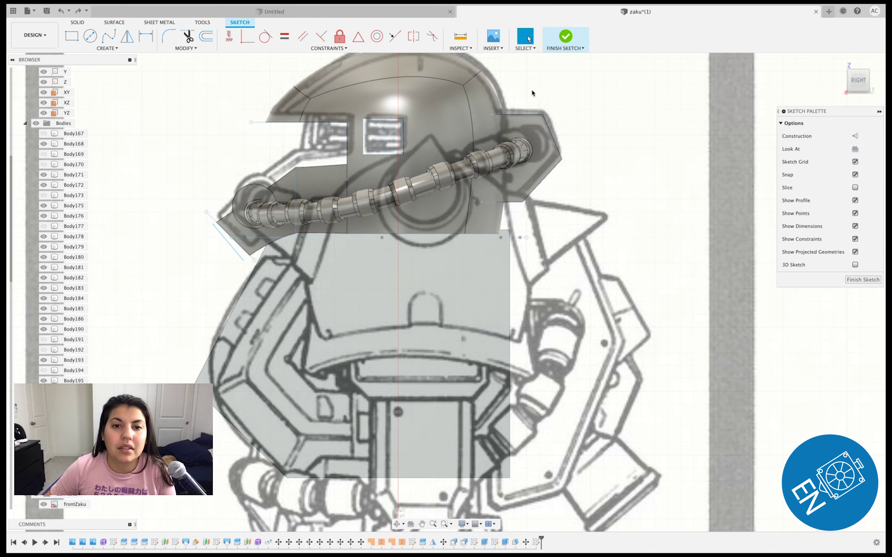
- Offset the five outline curves inward by 0.092 mm and finish the sketch
{"action": "double_click", "coordinate": [510, 262]}
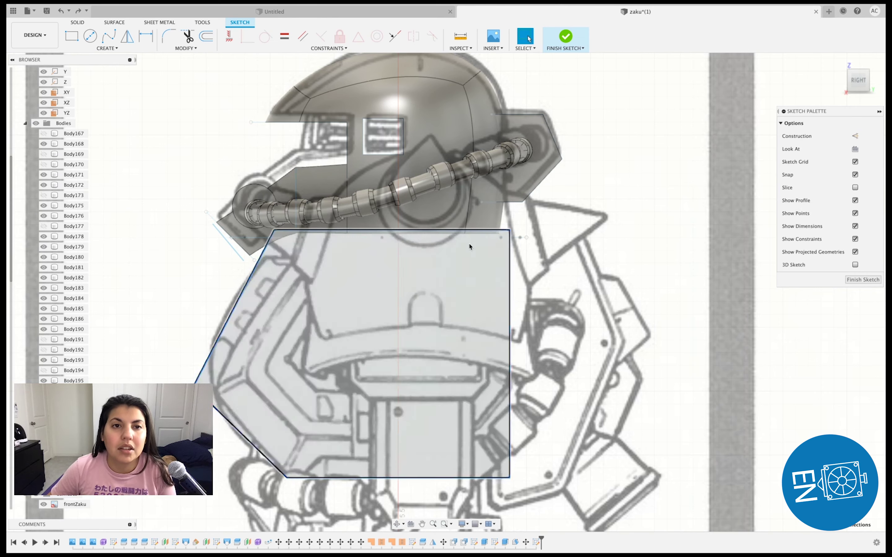
{"action": "left_click", "coordinate": [209, 39]}
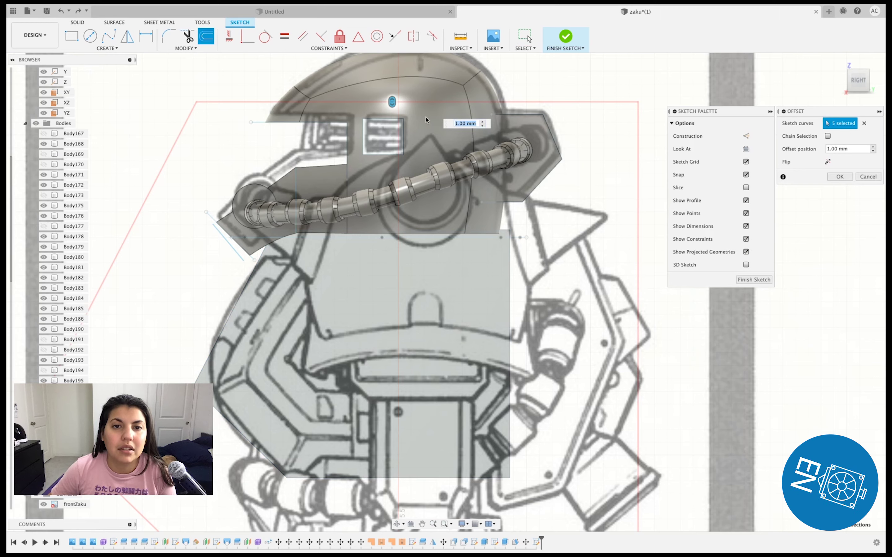
{"action": "left_click_drag", "start_coordinate": [391, 101], "coordinate": [374, 241]}
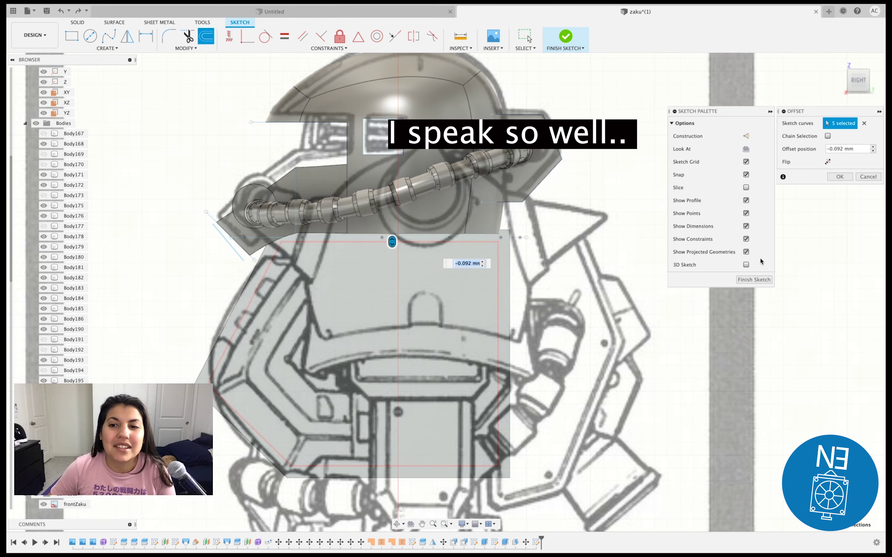
{"action": "left_click", "coordinate": [849, 178]}
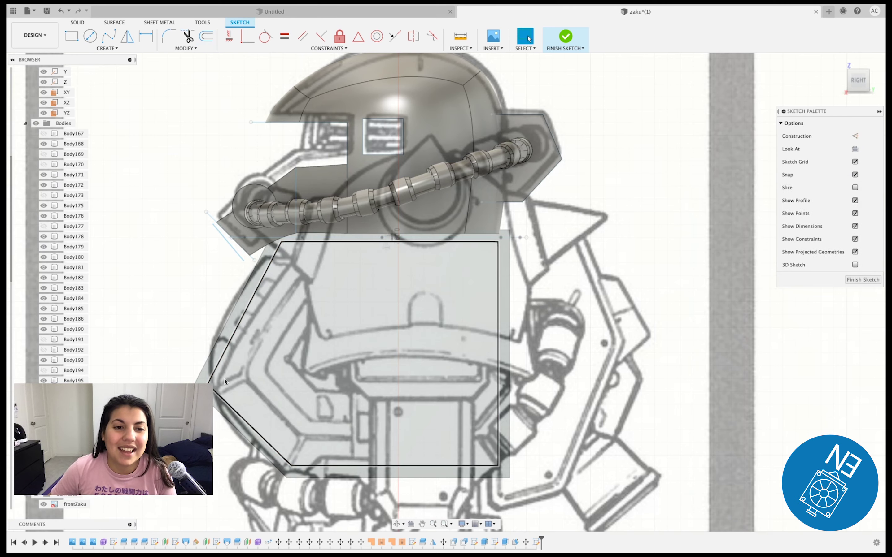
{"action": "scroll", "coordinate": [209, 377], "scroll_direction": "up", "scroll_amount": 5}
{"action": "left_click", "coordinate": [862, 280]}
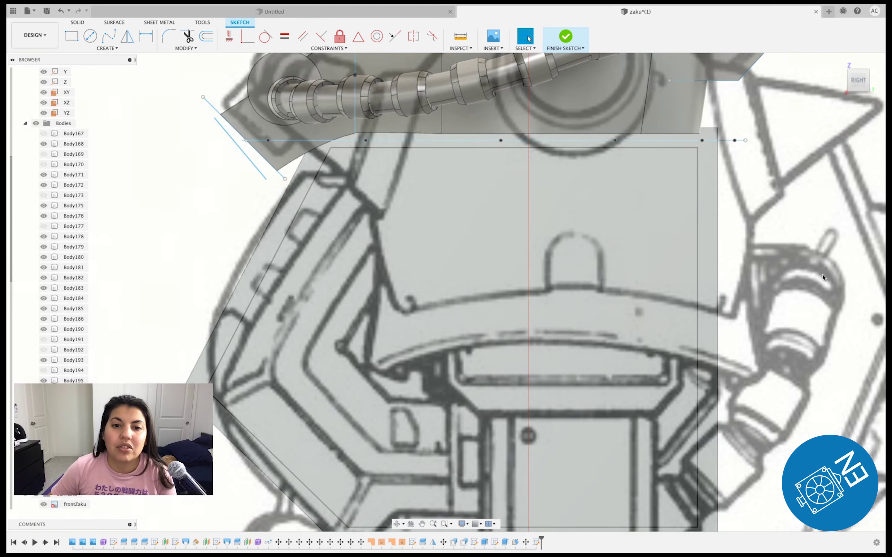
- Extrude the thin offset strip 0.80 mm as a separate new body
{"action": "left_click", "coordinate": [849, 81]}
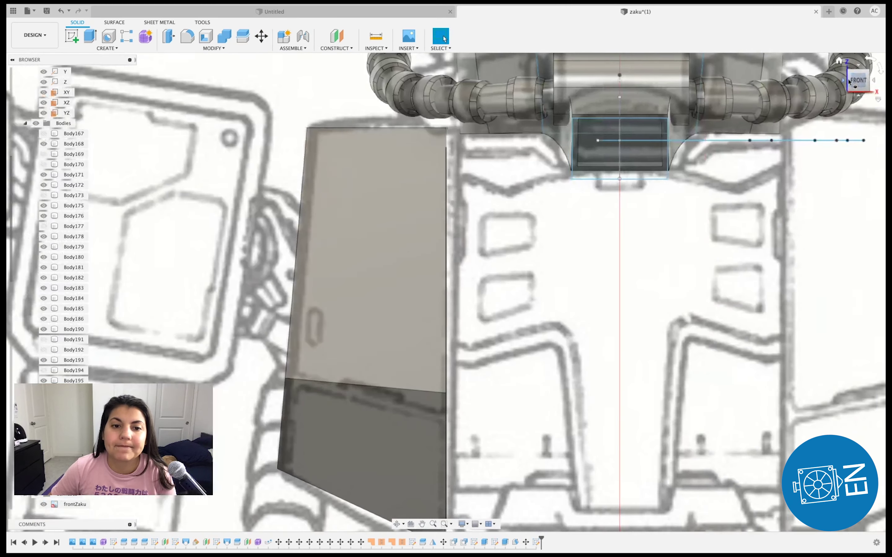
{"action": "middle_click_drag", "start_coordinate": [446, 293], "coordinate": [446, 293], "text": "shift"}
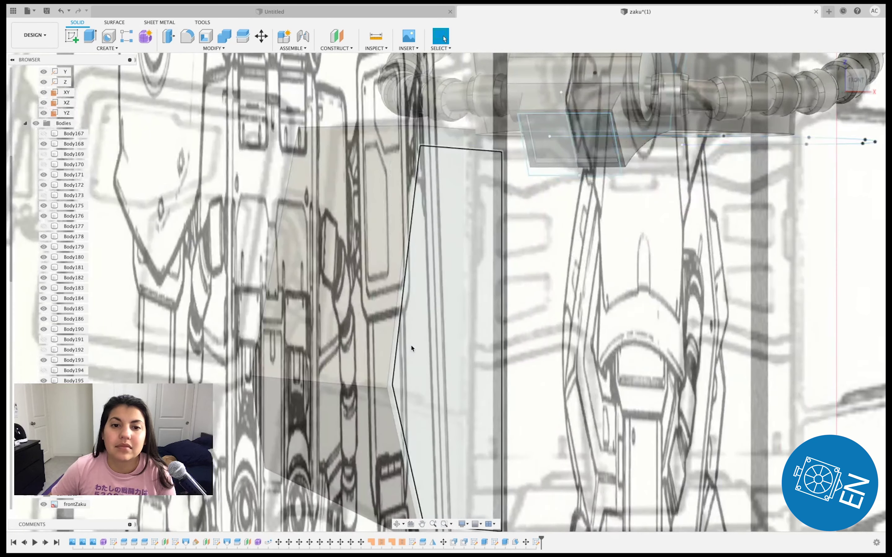
{"action": "left_click", "coordinate": [412, 348]}
{"action": "left_click", "coordinate": [97, 38]}
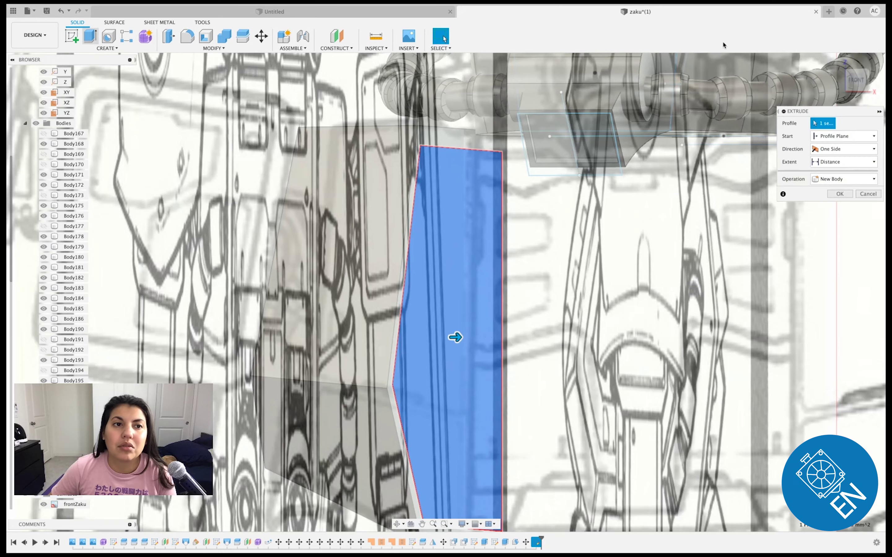
{"action": "left_click", "coordinate": [862, 80]}
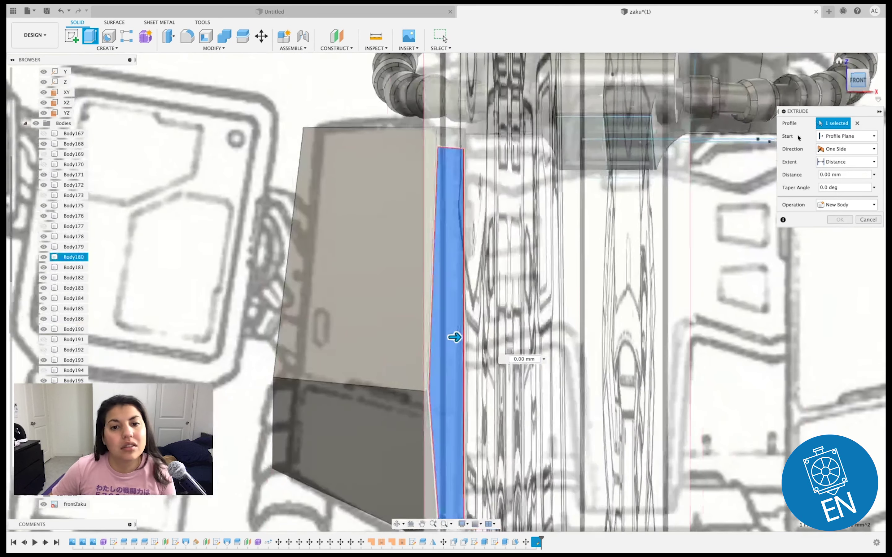
{"action": "left_click_drag", "start_coordinate": [463, 338], "coordinate": [628, 337]}
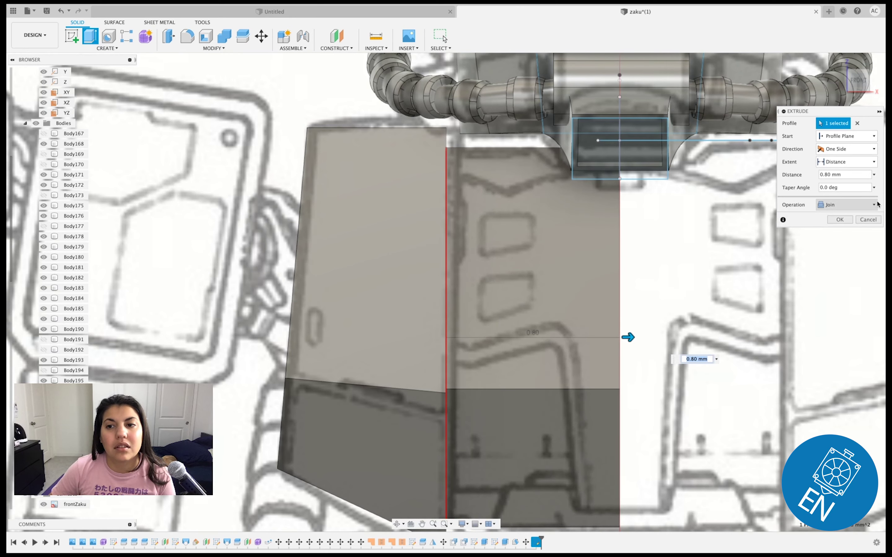
{"action": "left_click", "coordinate": [847, 205]}
{"action": "left_click", "coordinate": [840, 244]}
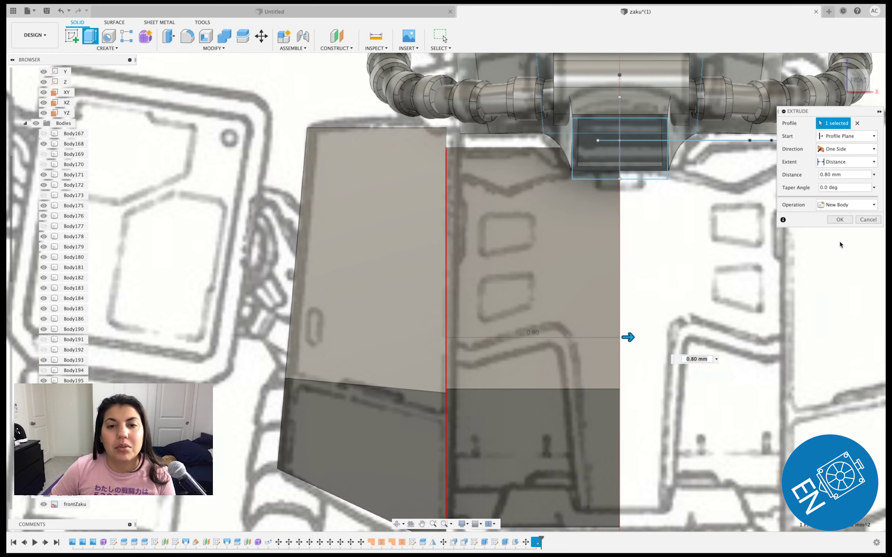
{"action": "left_click", "coordinate": [839, 220]}
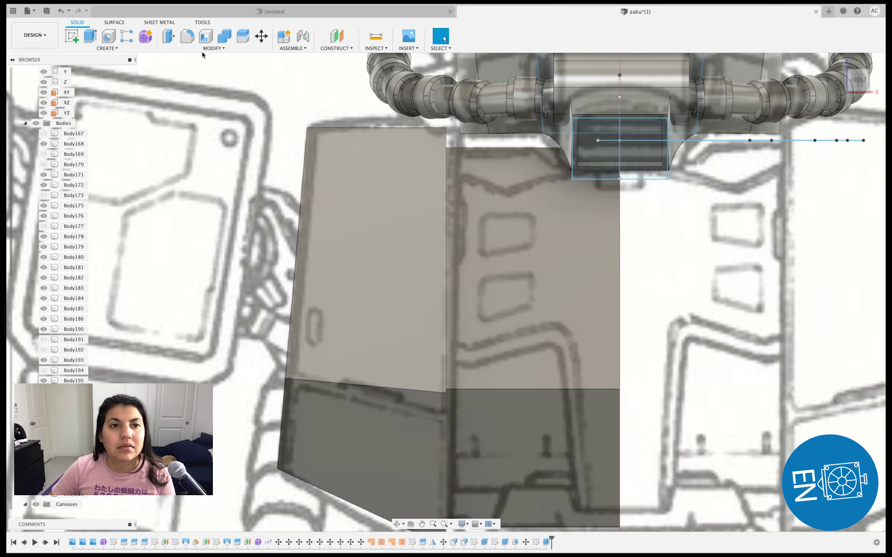
{"action": "key", "text": "f"}
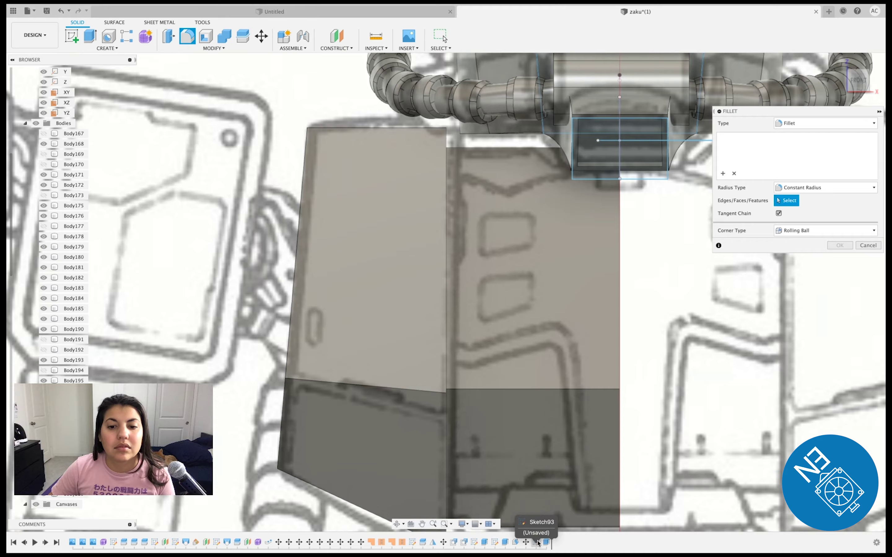
{"action": "left_click", "coordinate": [866, 246]}
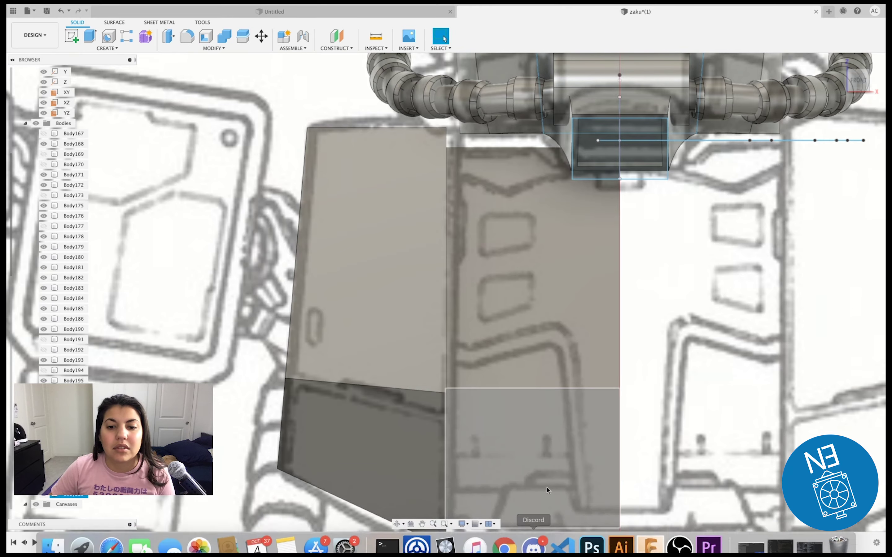
{"action": "left_click", "coordinate": [537, 542]}
{"action": "right_click", "coordinate": [537, 542]}
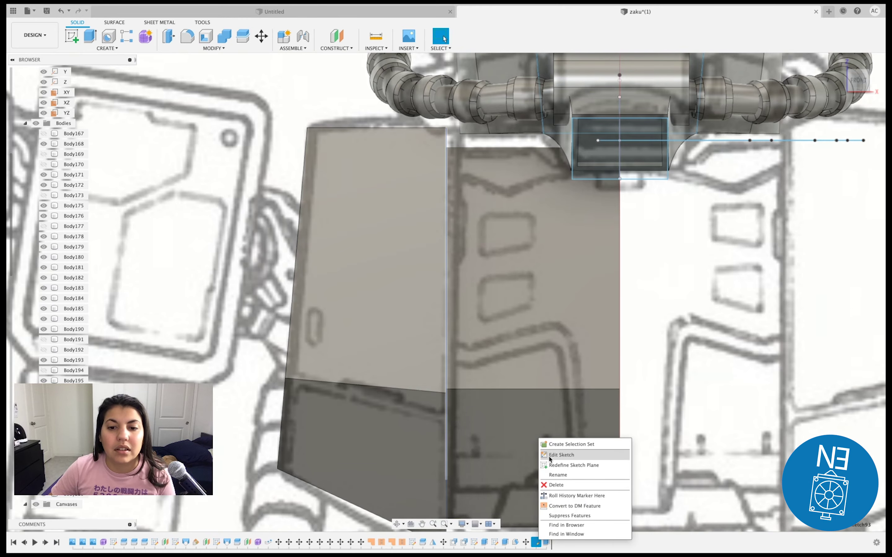
{"action": "left_click", "coordinate": [549, 455]}
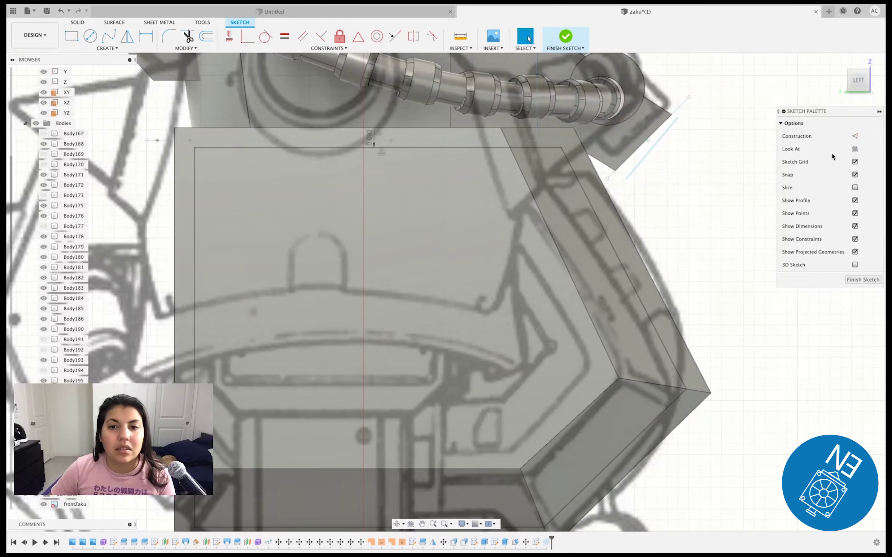
{"action": "middle_click_drag", "start_coordinate": [445, 292], "coordinate": [446, 293], "text": "shift"}
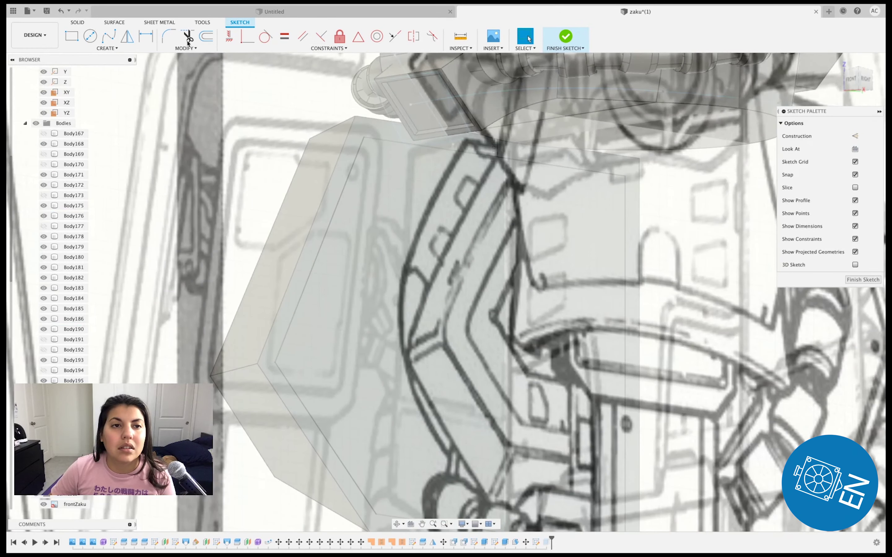
{"action": "left_click", "coordinate": [168, 35]}
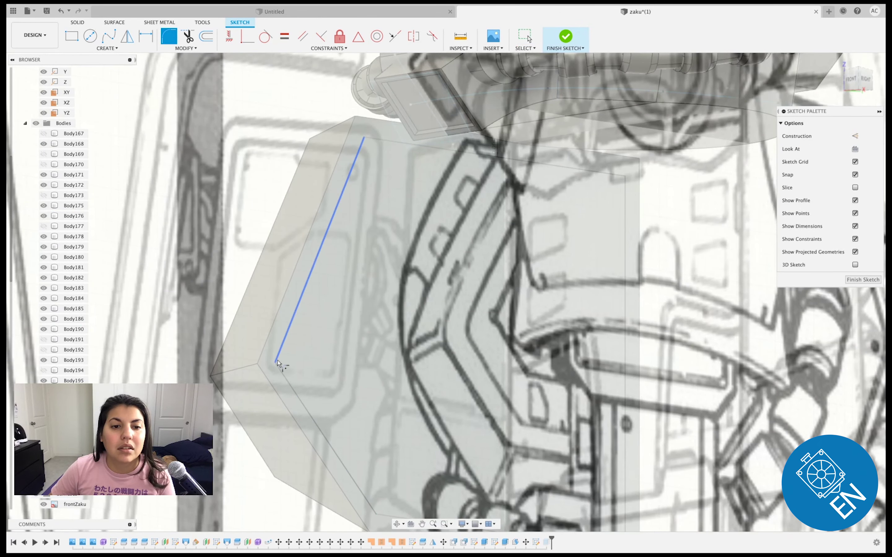
{"action": "scroll", "coordinate": [277, 363], "scroll_direction": "up", "scroll_amount": 2}
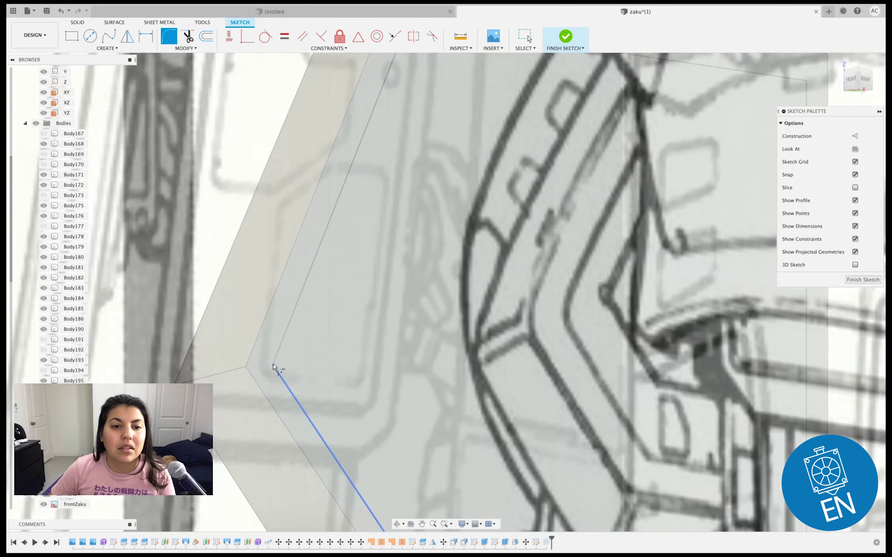
{"action": "left_click", "coordinate": [855, 280]}
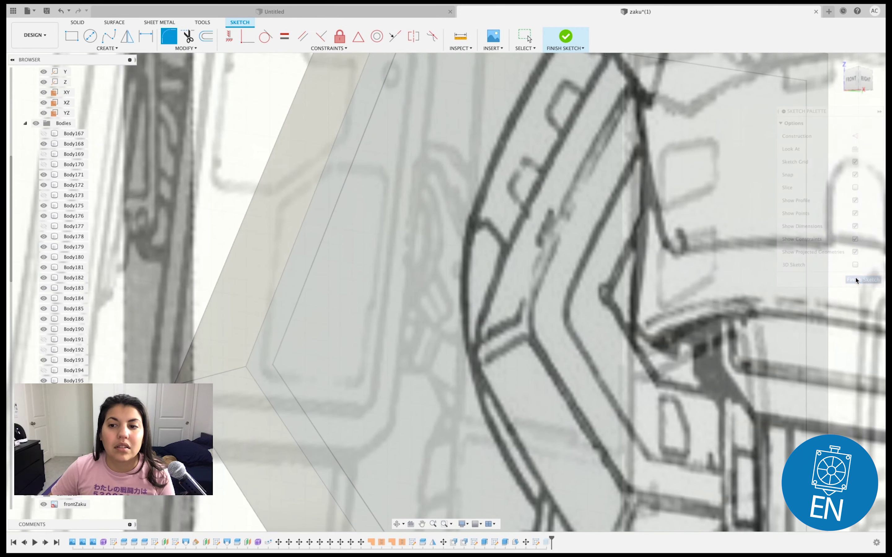
{"action": "left_click", "coordinate": [850, 81]}
{"action": "scroll", "coordinate": [583, 334], "scroll_direction": "down", "scroll_amount": 2}
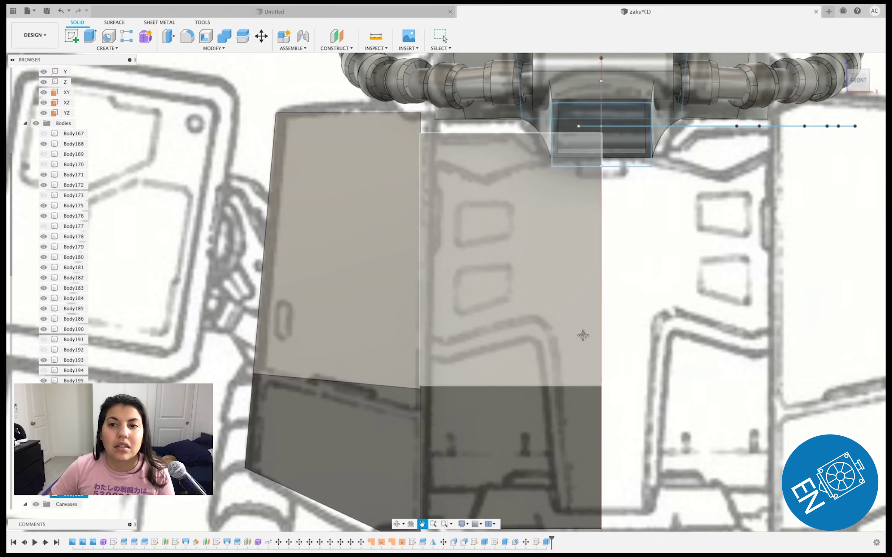
- Round the chest panel's horizontal edge with a 0.85 mm fillet
{"action": "scroll", "coordinate": [583, 335], "scroll_direction": "down", "scroll_amount": 2}
{"action": "scroll", "coordinate": [553, 336], "scroll_direction": "down", "scroll_amount": 2}
{"action": "scroll", "coordinate": [486, 339], "scroll_direction": "down", "scroll_amount": 1}
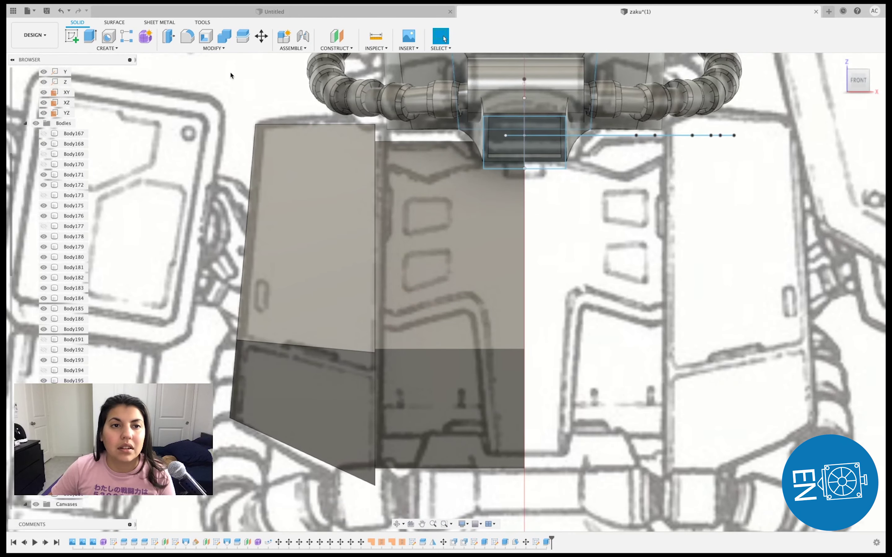
{"action": "key", "text": "f"}
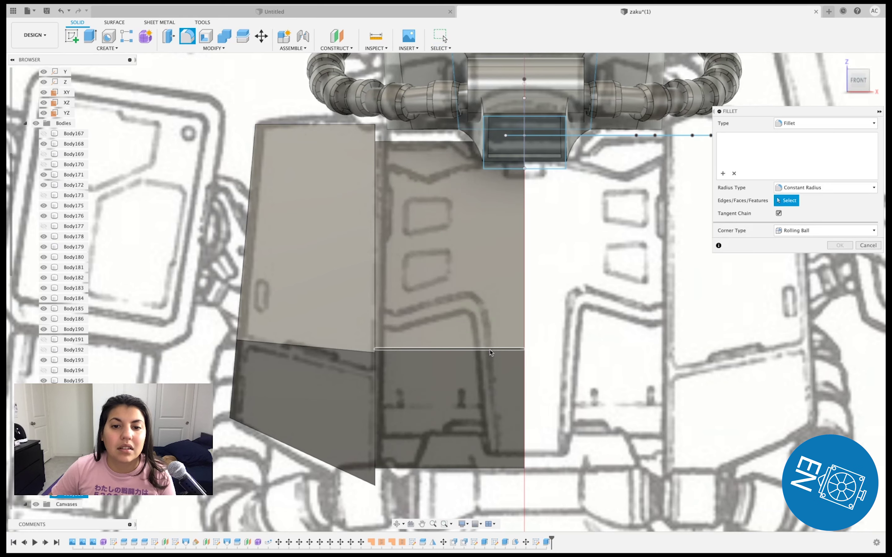
{"action": "left_click", "coordinate": [490, 349]}
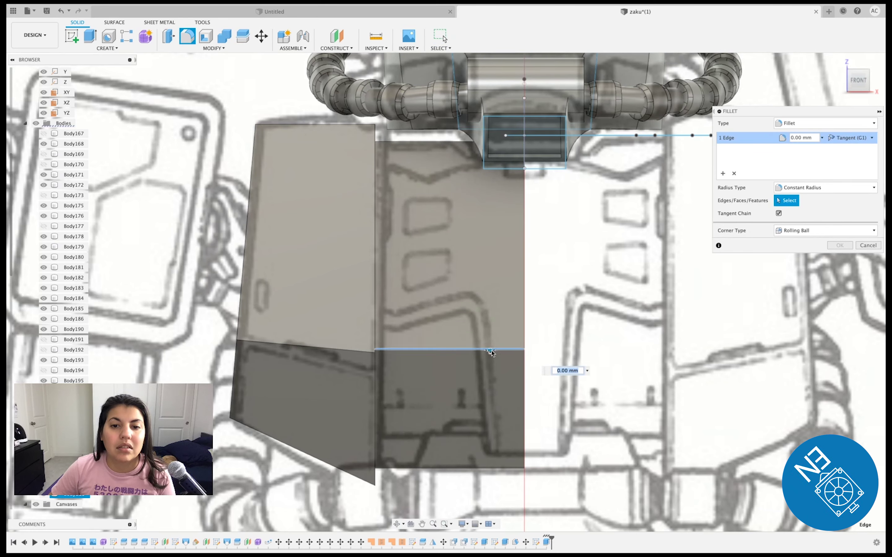
{"action": "left_click_drag", "start_coordinate": [491, 351], "coordinate": [490, 325]}
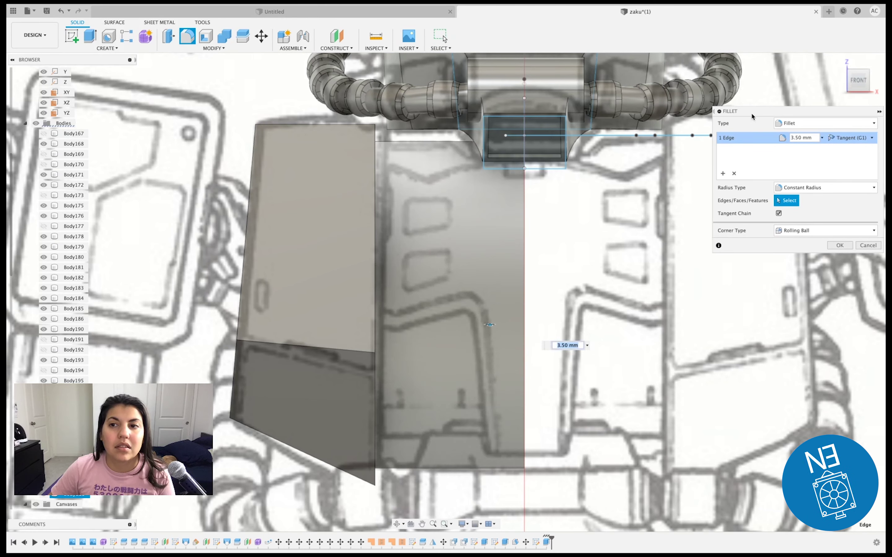
{"action": "left_click", "coordinate": [876, 85]}
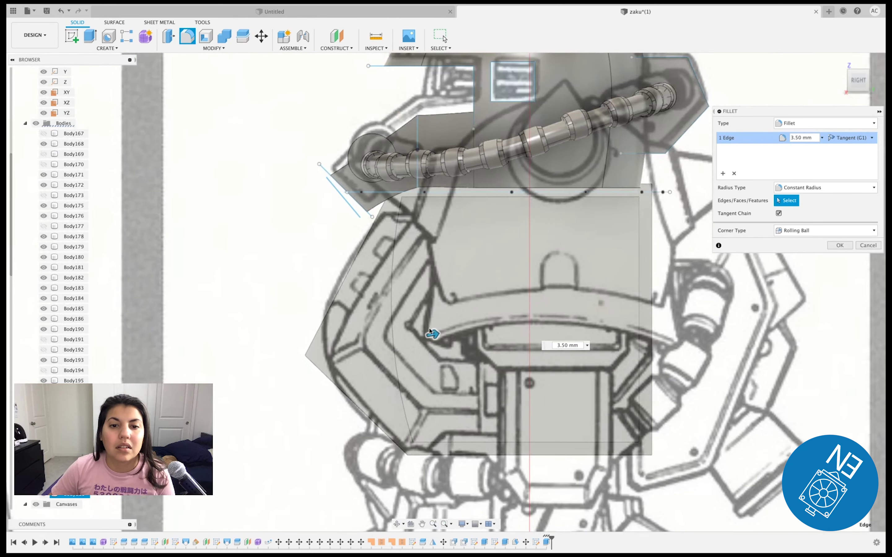
{"action": "mouse_move", "coordinate": [428, 335]}
{"action": "left_mouse_down"}
{"action": "mouse_move", "coordinate": [319, 354]}
{"action": "mouse_move", "coordinate": [341, 366]}
{"action": "left_mouse_up"}
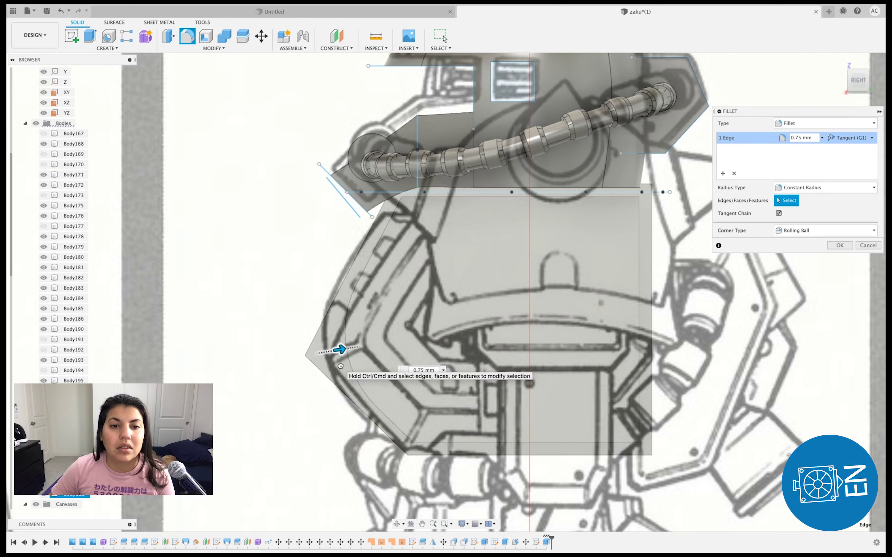
{"action": "left_click_drag", "start_coordinate": [340, 366], "coordinate": [345, 367]}
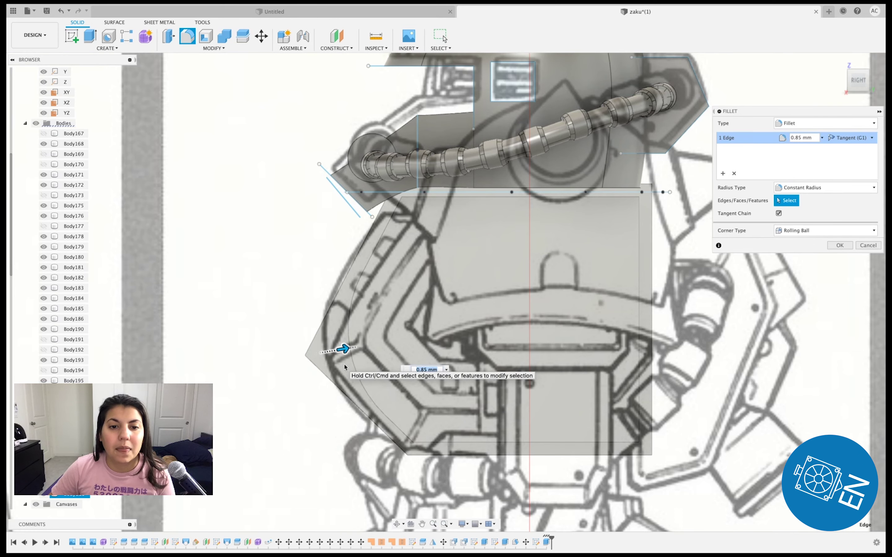
{"action": "left_click", "coordinate": [847, 247]}
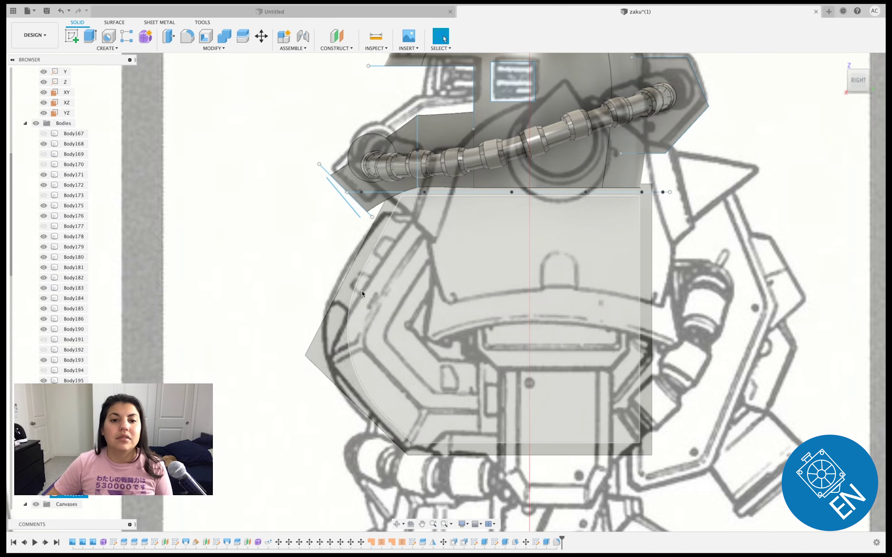
{"action": "mouse_move", "coordinate": [857, 81]}
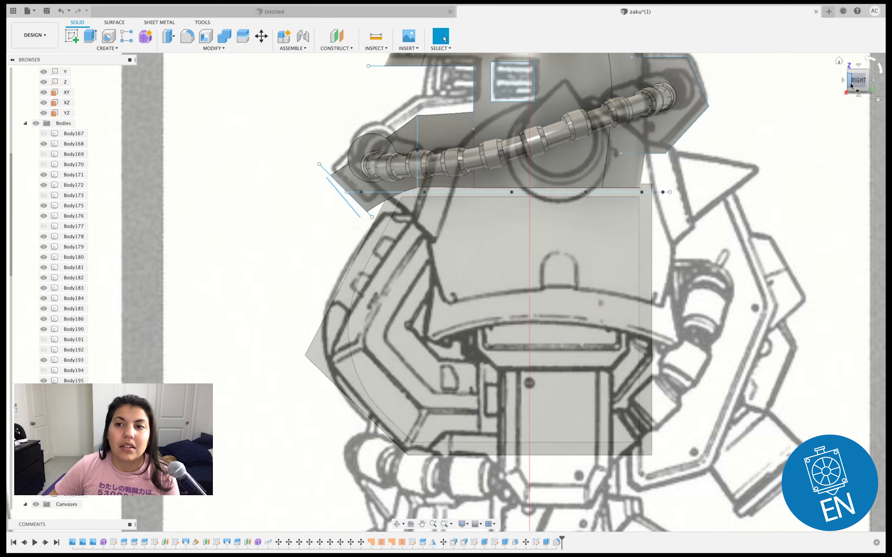
- Turn the model to a side view and start a sketch on its flat side face
{"action": "left_click", "coordinate": [851, 86]}
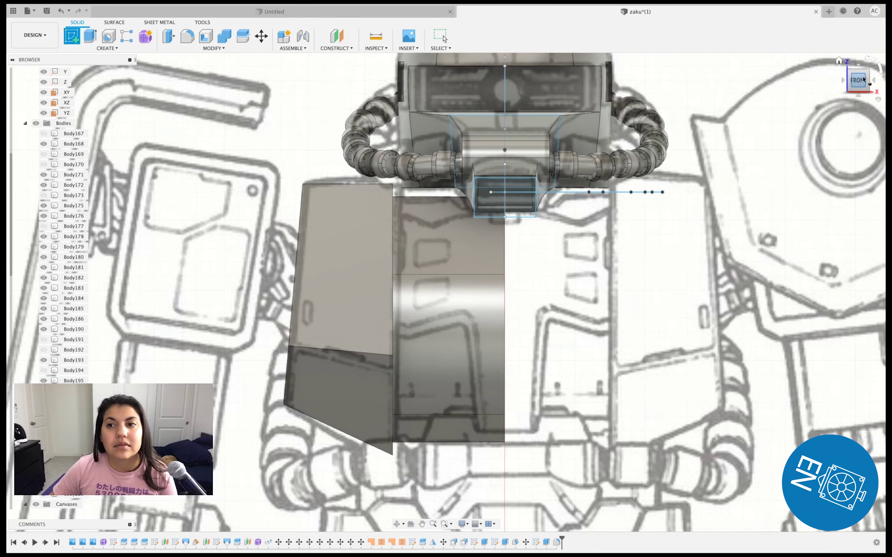
{"action": "left_click", "coordinate": [874, 83]}
{"action": "left_click", "coordinate": [874, 83]}
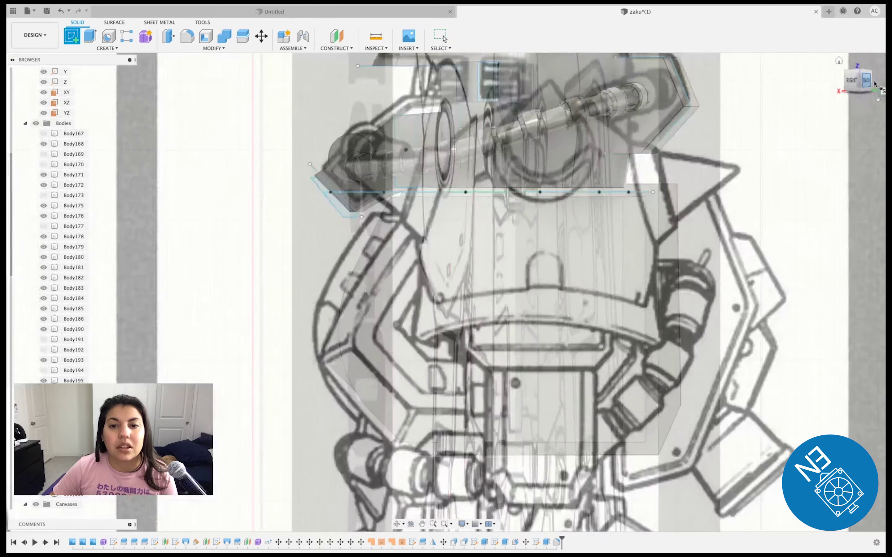
{"action": "left_click", "coordinate": [458, 286]}
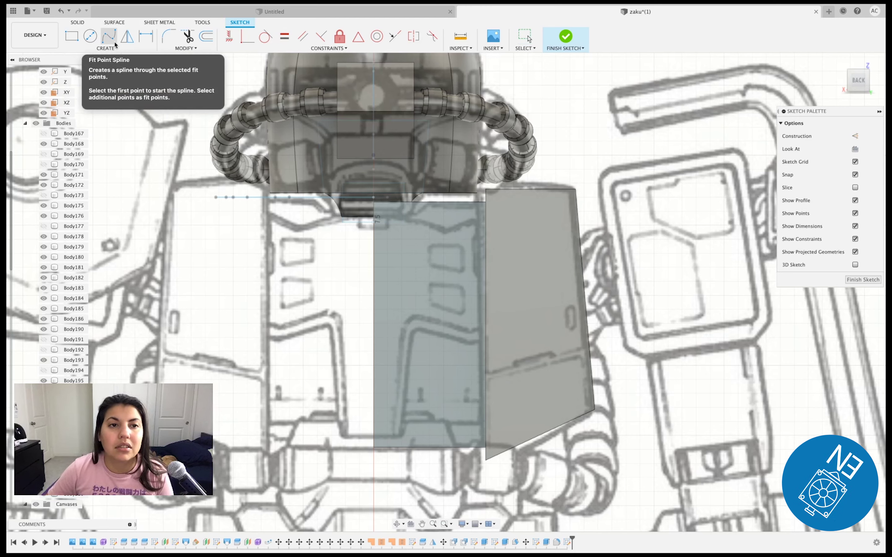
- Draw a zigzag line chain along the notched panel outline on the chest front's right half, then finish the sketch
{"action": "left_click", "coordinate": [115, 45]}
{"action": "left_click", "coordinate": [493, 211]}
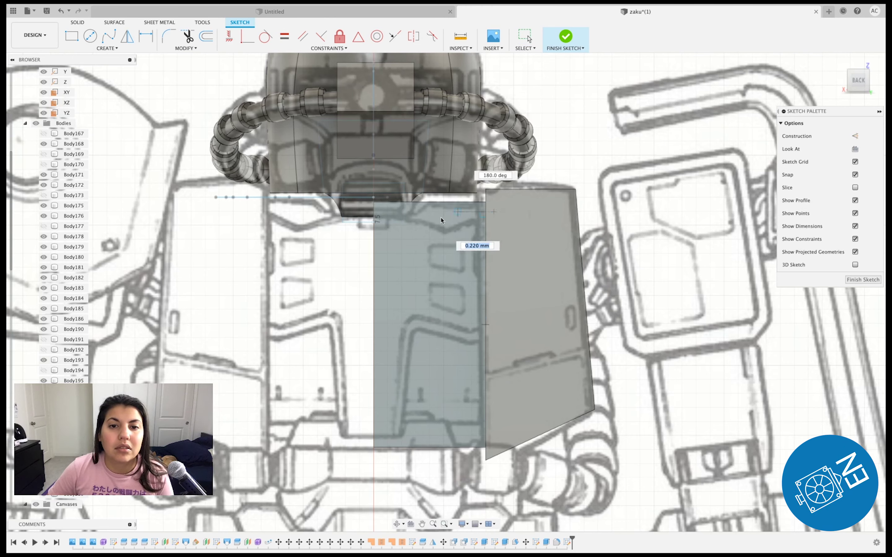
{"action": "left_click", "coordinate": [447, 231]}
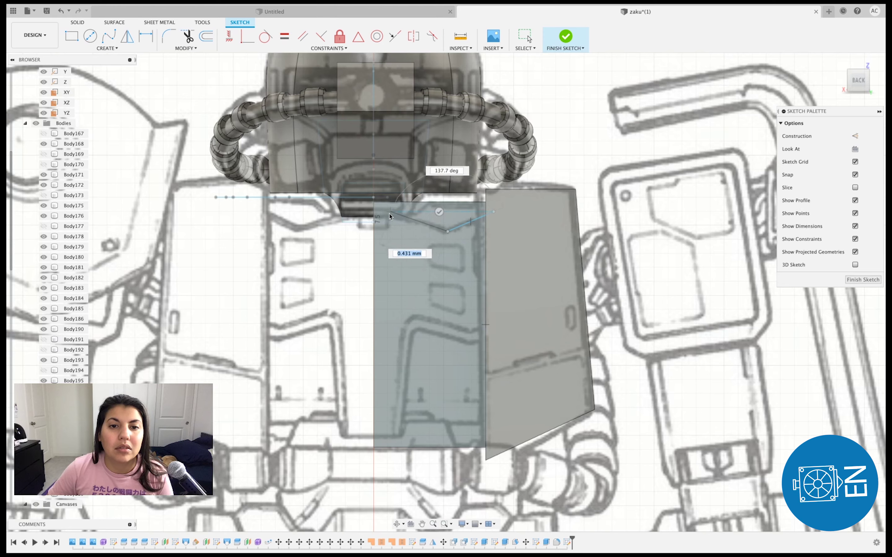
{"action": "left_click", "coordinate": [371, 217]}
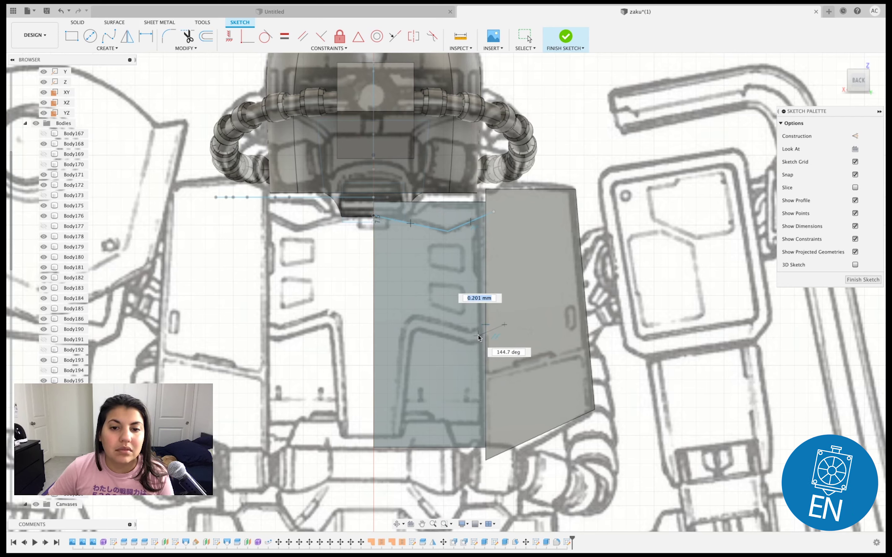
{"action": "left_click", "coordinate": [471, 339]}
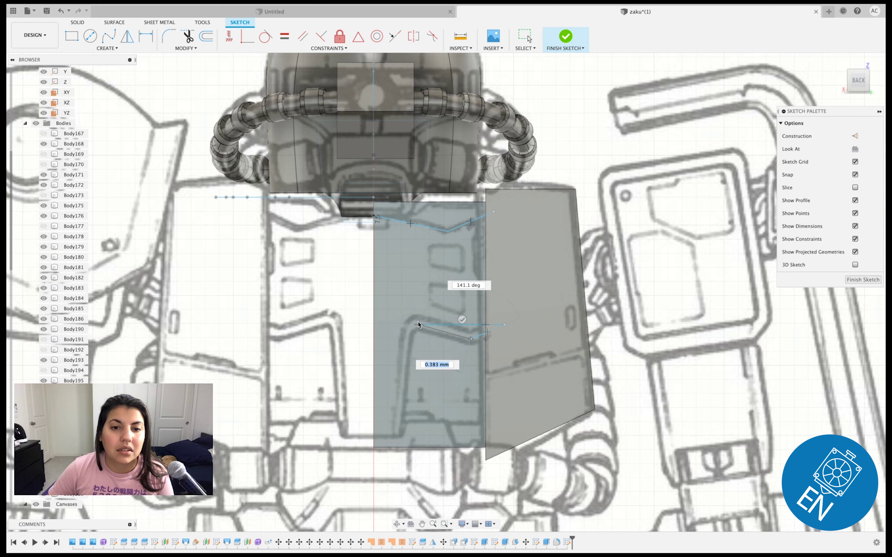
{"action": "left_click", "coordinate": [410, 318]}
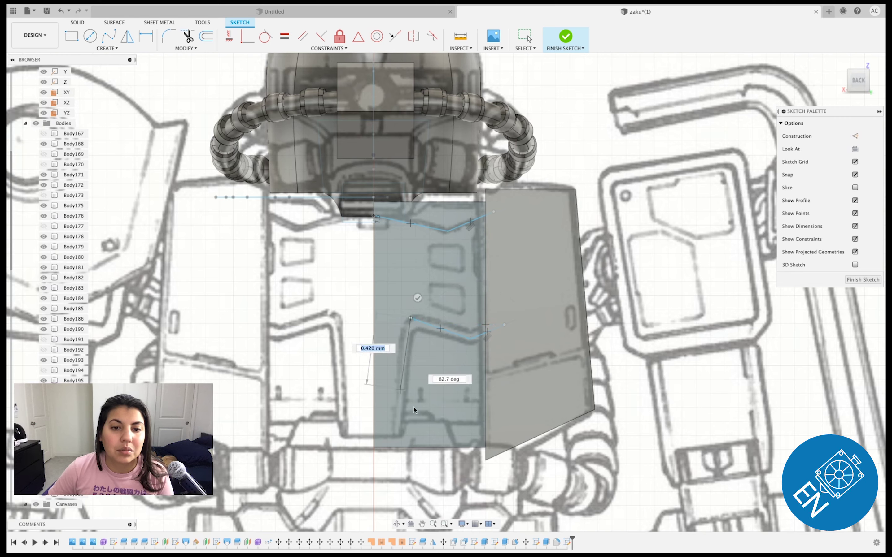
{"action": "left_click", "coordinate": [394, 441]}
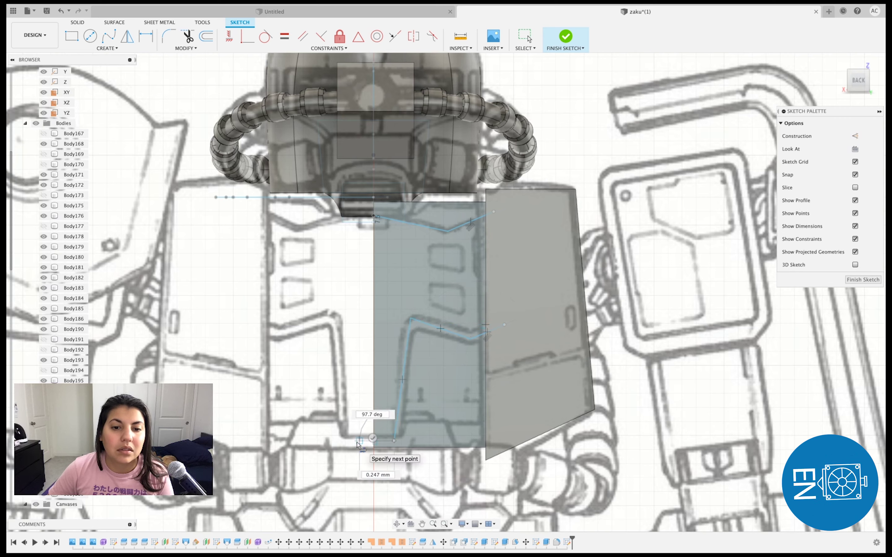
{"action": "left_click", "coordinate": [357, 447]}
{"action": "left_click", "coordinate": [358, 420]}
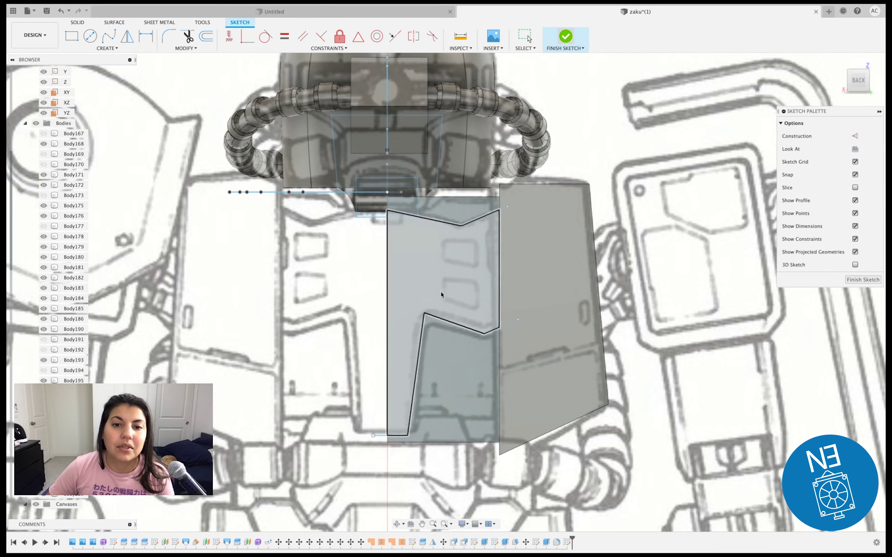
{"action": "left_click", "coordinate": [565, 36]}
- Split the upper chest front face along the sketched zigzag line
{"action": "left_click", "coordinate": [214, 49]}
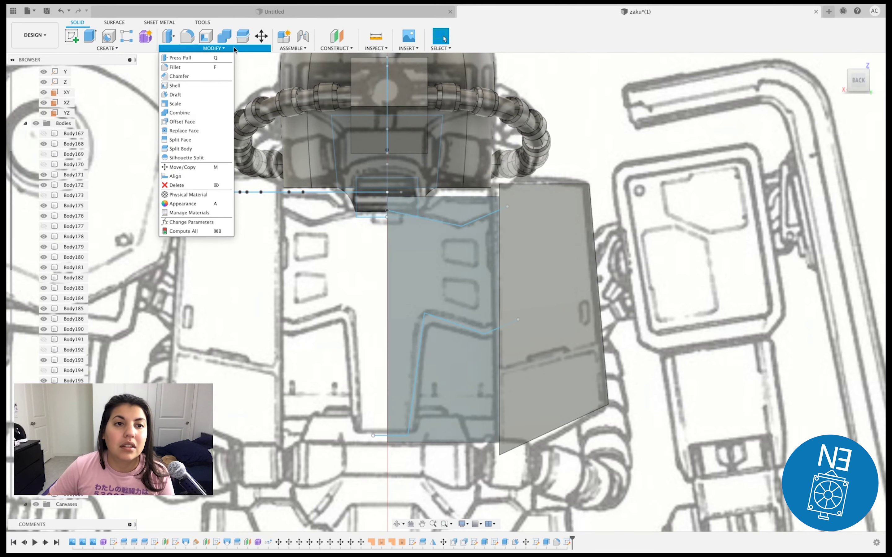
{"action": "left_click", "coordinate": [203, 140]}
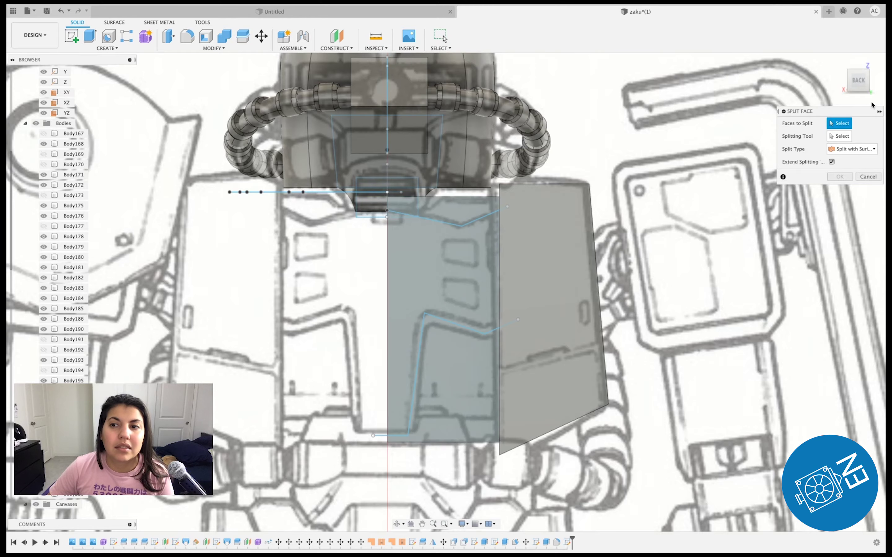
{"action": "left_click_drag", "start_coordinate": [859, 81], "coordinate": [848, 88]}
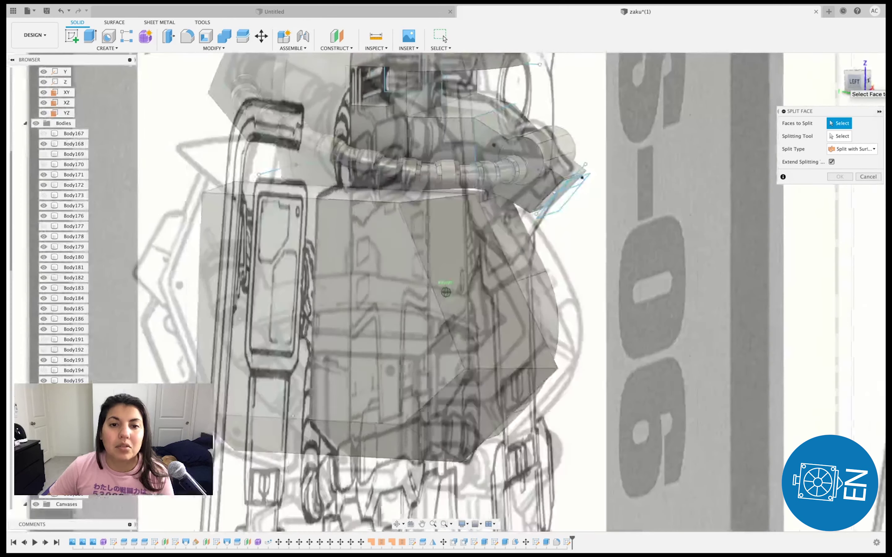
{"action": "middle_click_drag", "start_coordinate": [446, 292], "coordinate": [486, 250], "text": "shift"}
{"action": "left_click", "coordinate": [486, 250]}
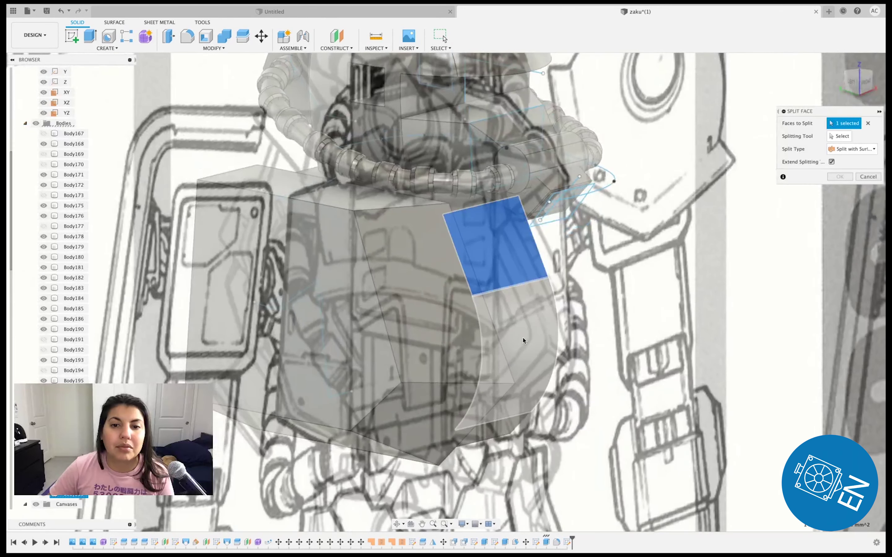
{"action": "mouse_move", "coordinate": [856, 78]}
{"action": "left_click", "coordinate": [853, 85]}
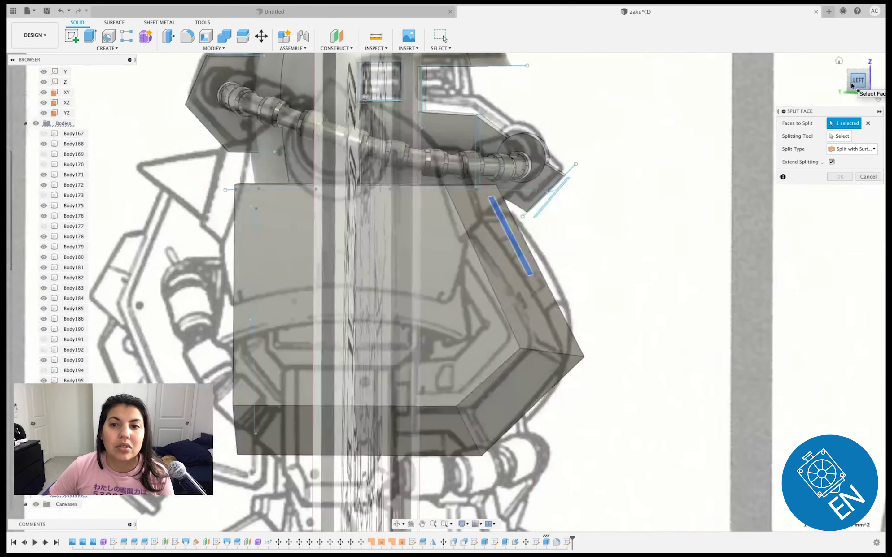
{"action": "left_click", "coordinate": [843, 80]}
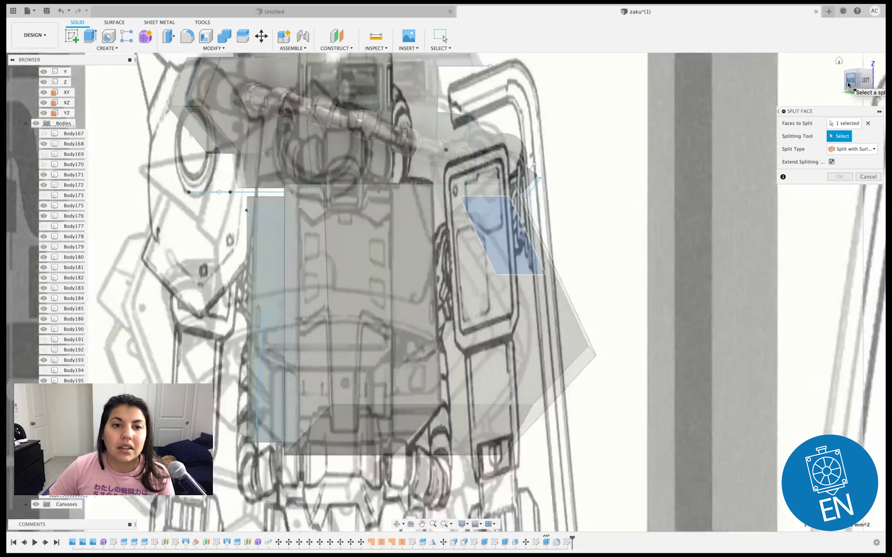
{"action": "left_click", "coordinate": [437, 222]}
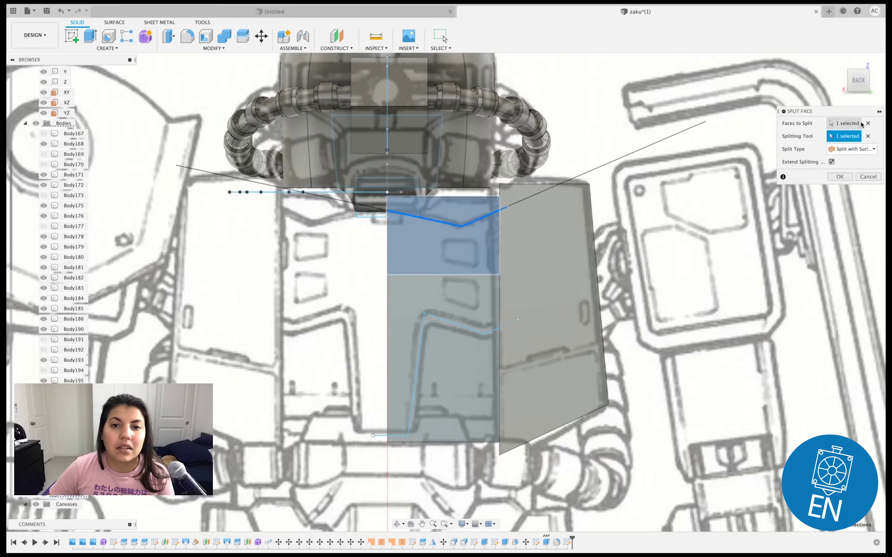
{"action": "left_click", "coordinate": [845, 177]}
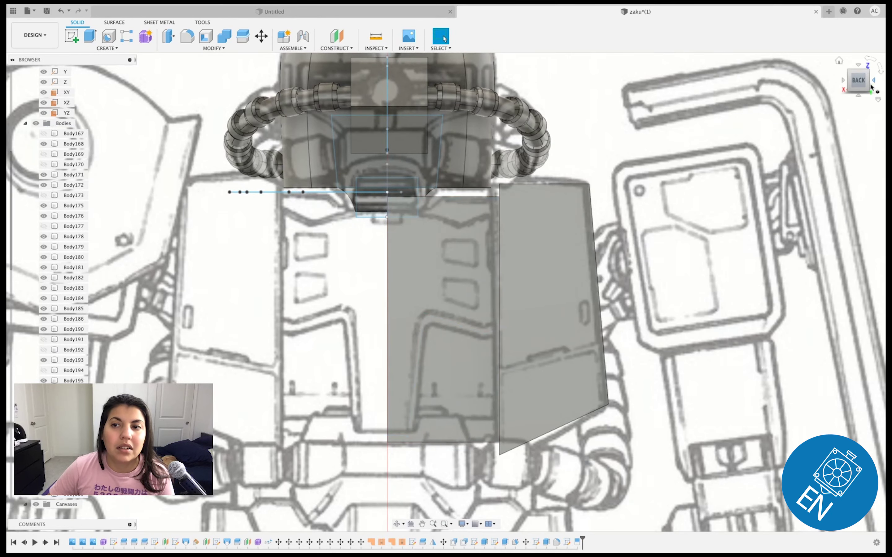
- Split the lower front face along the sketched outline as well
{"action": "left_click", "coordinate": [871, 87]}
{"action": "left_click", "coordinate": [871, 87]}
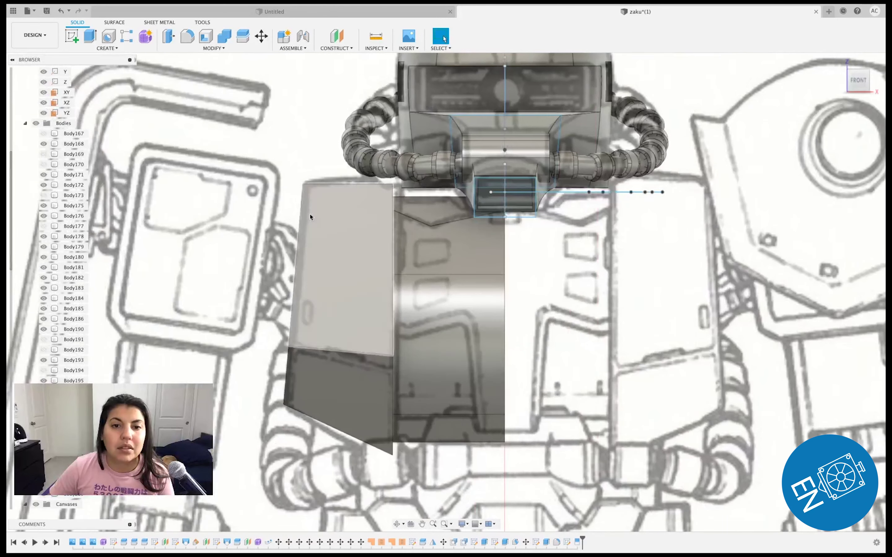
{"action": "right_click", "coordinate": [467, 377]}
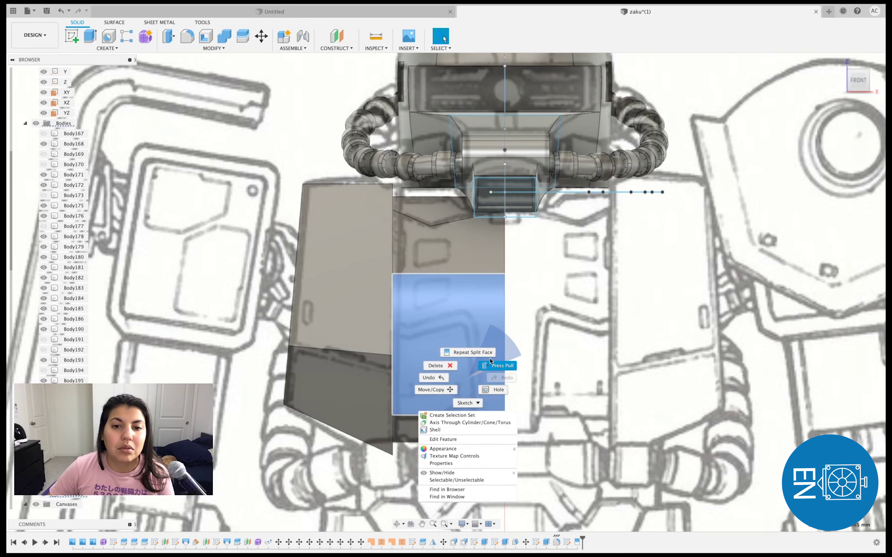
{"action": "left_click", "coordinate": [473, 352]}
{"action": "left_click", "coordinate": [478, 429]}
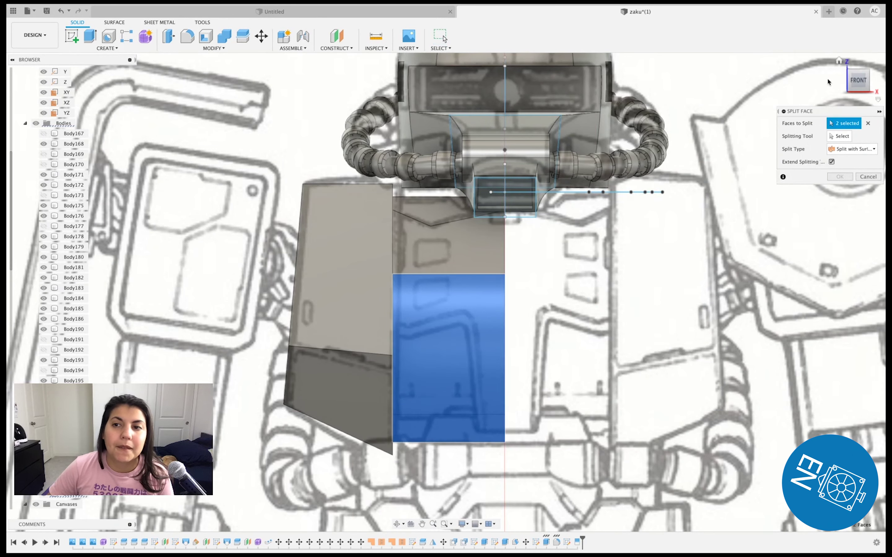
{"action": "left_click", "coordinate": [843, 81]}
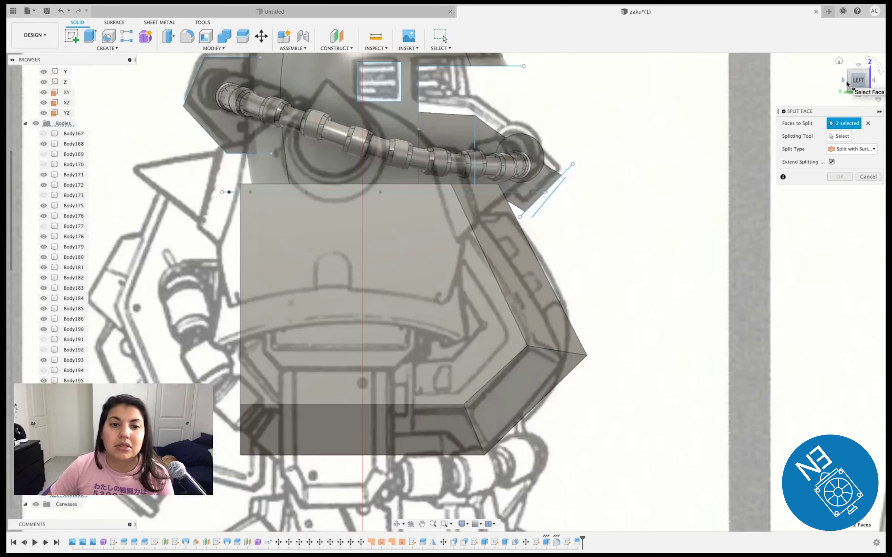
{"action": "left_click", "coordinate": [844, 82]}
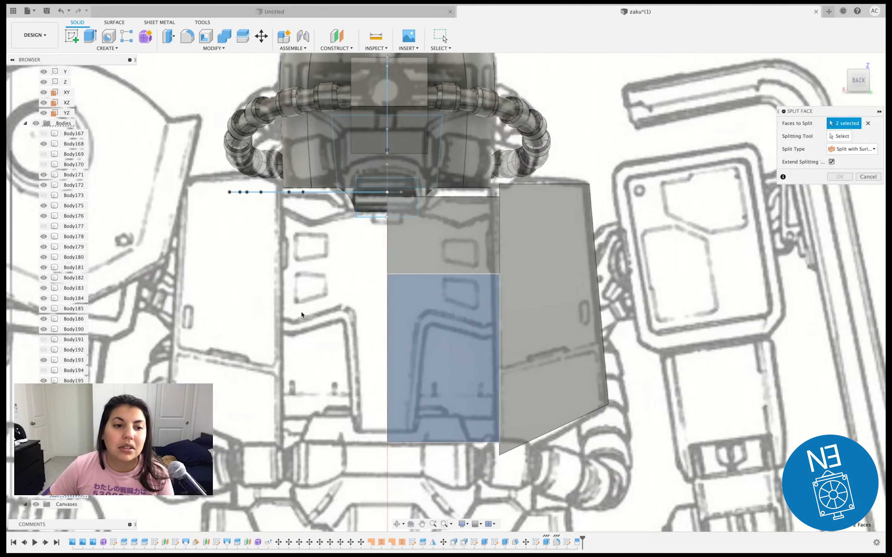
{"action": "scroll", "coordinate": [11, 501], "scroll_direction": "down", "scroll_amount": 2}
{"action": "scroll", "coordinate": [10, 502], "scroll_direction": "down", "scroll_amount": 2}
{"action": "scroll", "coordinate": [10, 502], "scroll_direction": "down", "scroll_amount": 2}
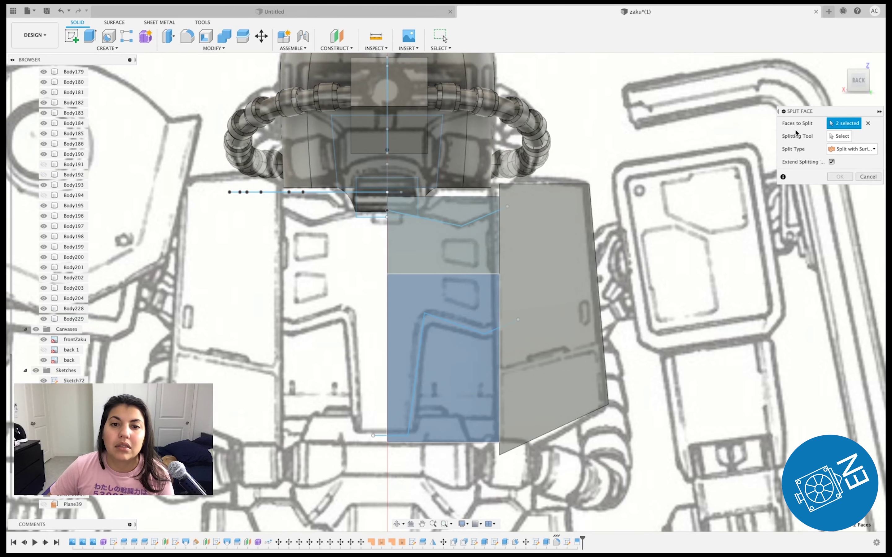
{"action": "left_click", "coordinate": [840, 136]}
{"action": "left_click", "coordinate": [438, 317]}
{"action": "left_click", "coordinate": [839, 178]}
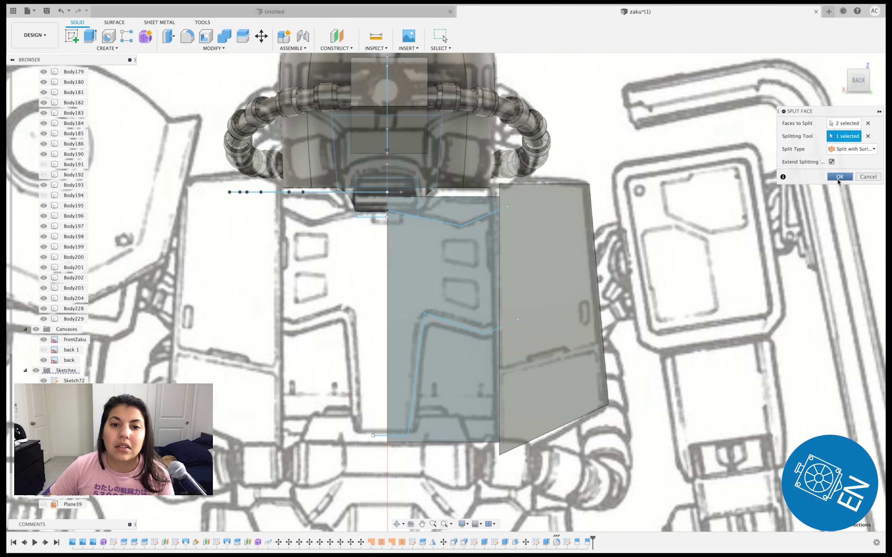
{"action": "left_click", "coordinate": [874, 81]}
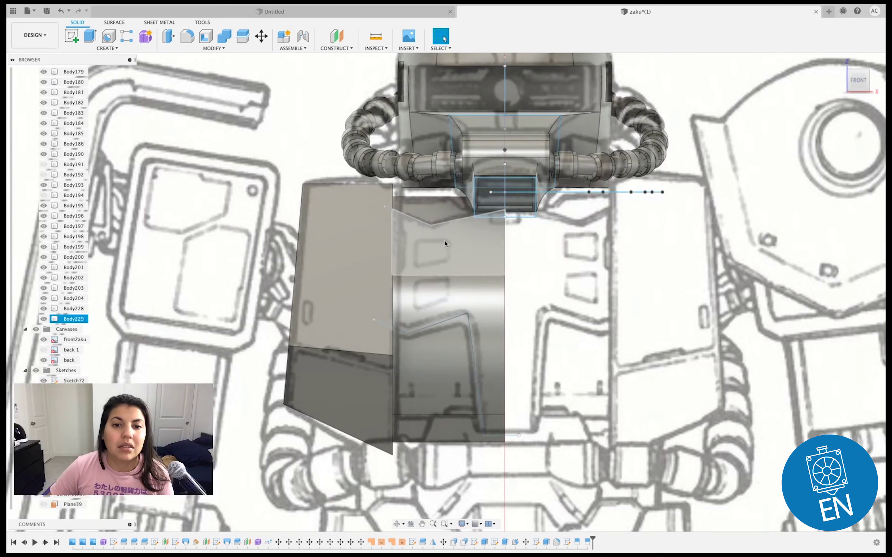
- Offset the upper, middle and lower-strip panel faces, initially out 0.10 mm
{"action": "left_click", "coordinate": [446, 243]}
{"action": "left_click", "coordinate": [168, 36]}
{"action": "left_click", "coordinate": [494, 310]}
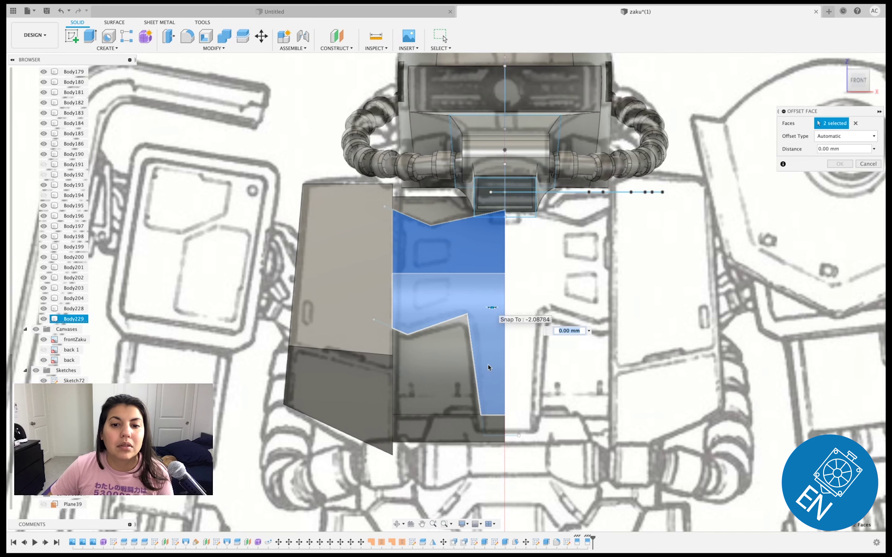
{"action": "left_click", "coordinate": [488, 423]}
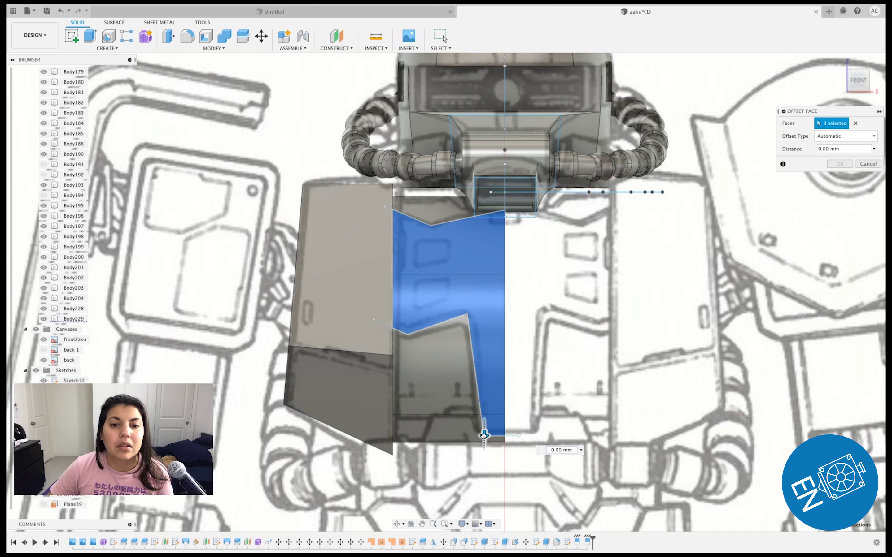
{"action": "left_click_drag", "start_coordinate": [484, 436], "coordinate": [484, 445]}
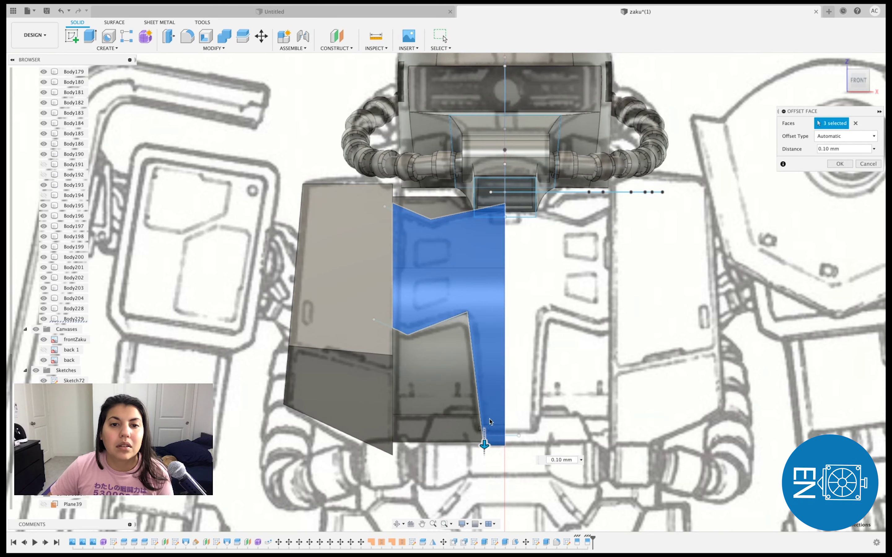
{"action": "left_click", "coordinate": [867, 89]}
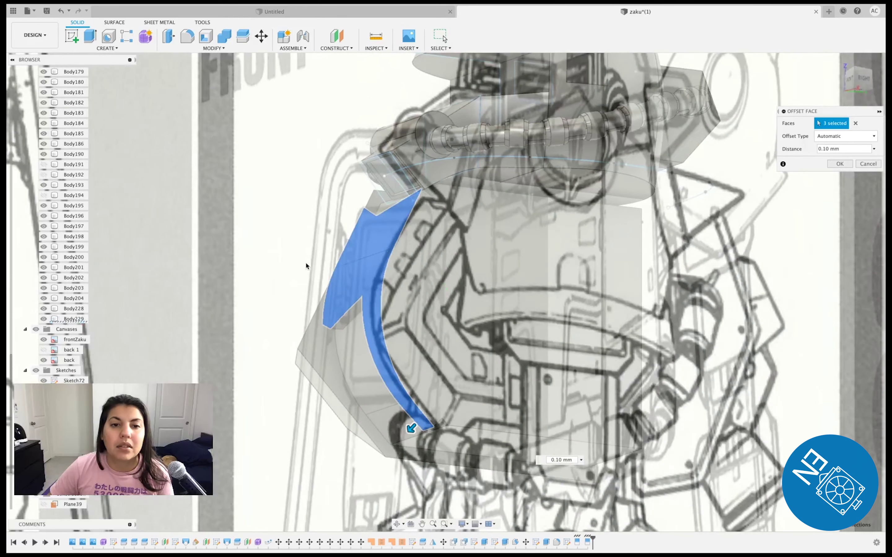
{"action": "left_click", "coordinate": [879, 78]}
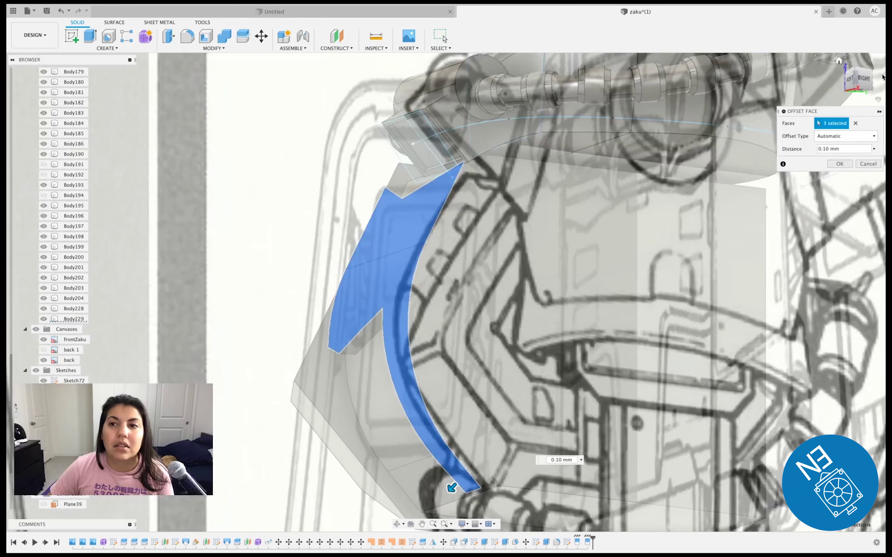
{"action": "left_click", "coordinate": [867, 81]}
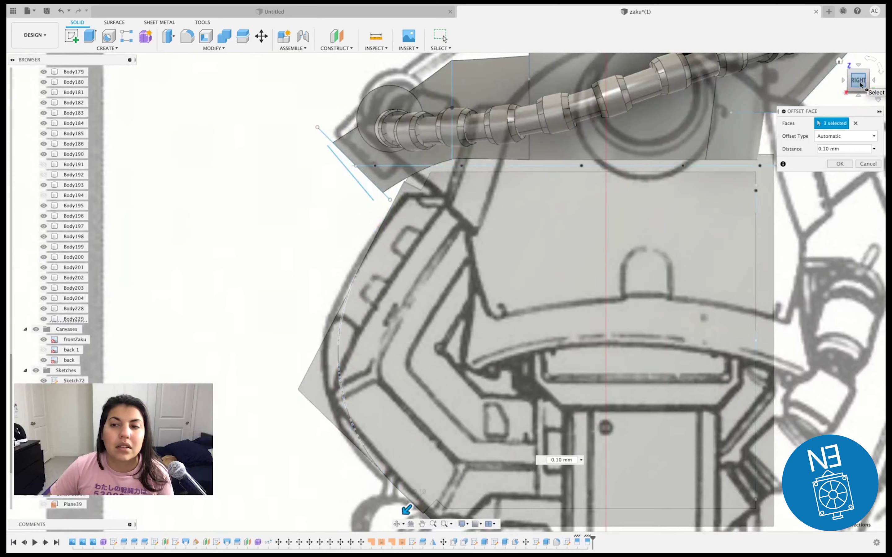
- Hide the reference canvas images and reduce the face offset to 0.05 mm
{"action": "left_click", "coordinate": [35, 329]}
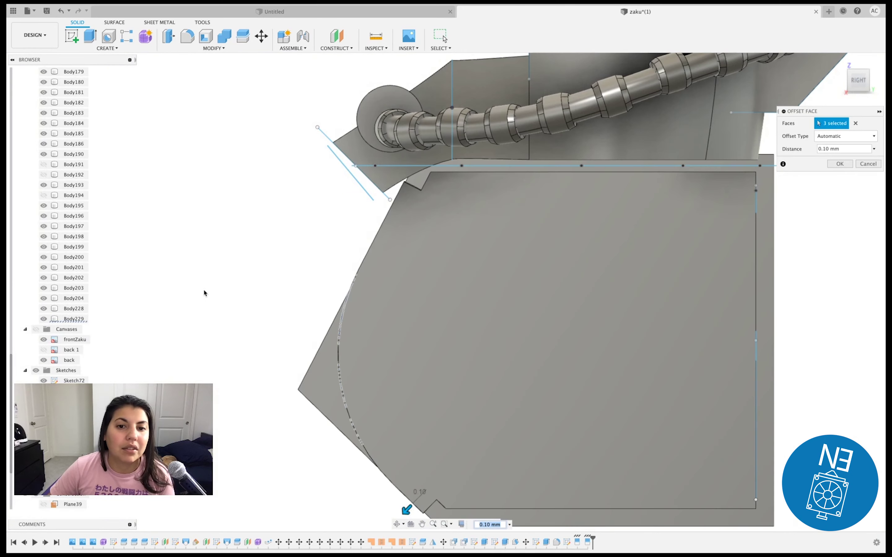
{"action": "left_click", "coordinate": [843, 80]}
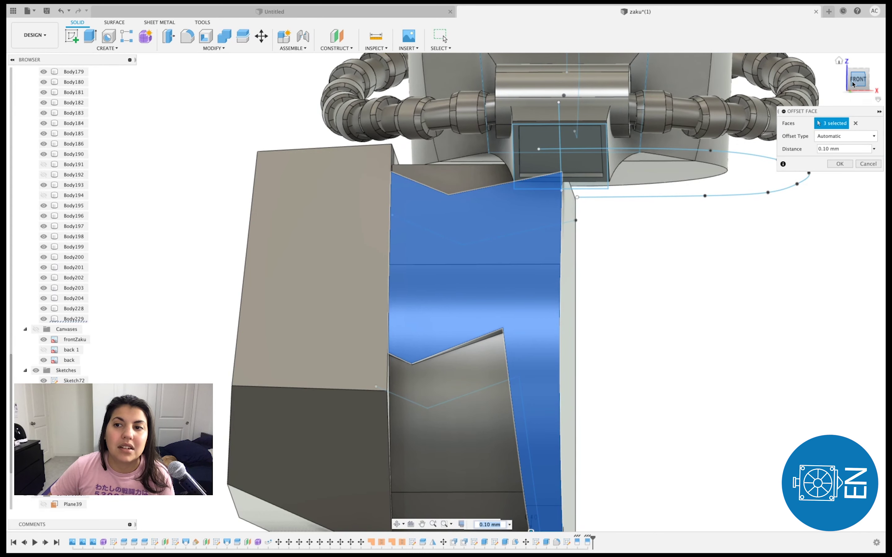
{"action": "left_click", "coordinate": [844, 80]}
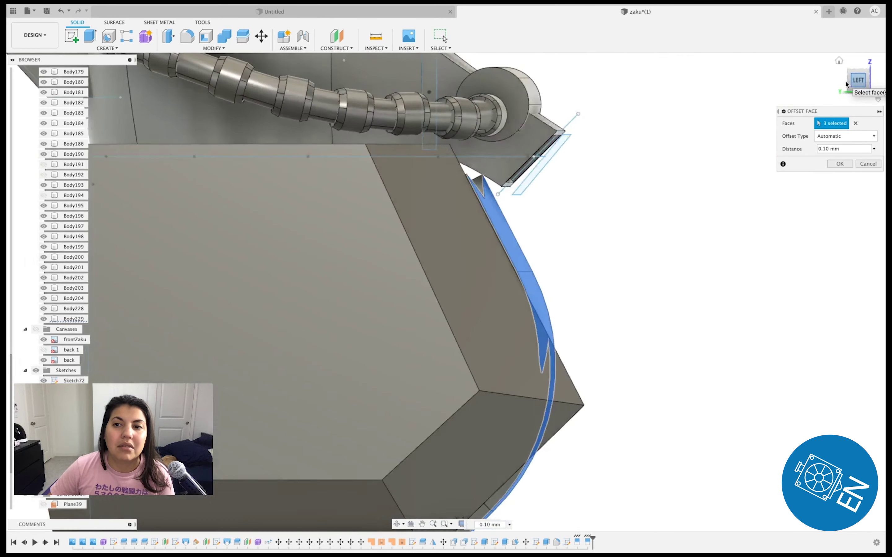
{"action": "mouse_move", "coordinate": [445, 292]}
{"action": "middle_mouse_down", "text": "shift"}
{"action": "mouse_move", "coordinate": [468, 287]}
{"action": "mouse_move", "coordinate": [479, 257]}
{"action": "middle_mouse_up", "text": "shift"}
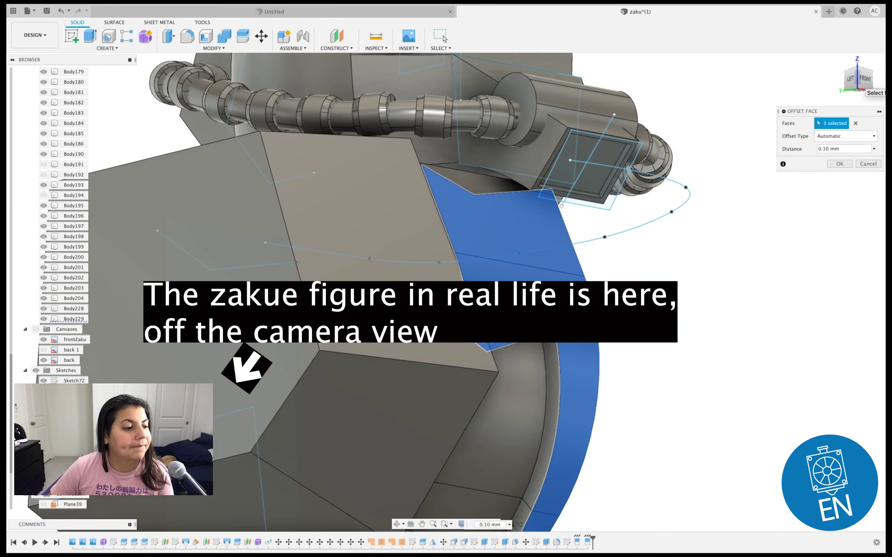
{"action": "mouse_move", "coordinate": [735, 31]}
{"action": "middle_mouse_down", "text": "shift"}
{"action": "mouse_move", "coordinate": [668, 41]}
{"action": "mouse_move", "coordinate": [665, 56]}
{"action": "mouse_move", "coordinate": [697, 65]}
{"action": "middle_mouse_up", "text": "shift"}
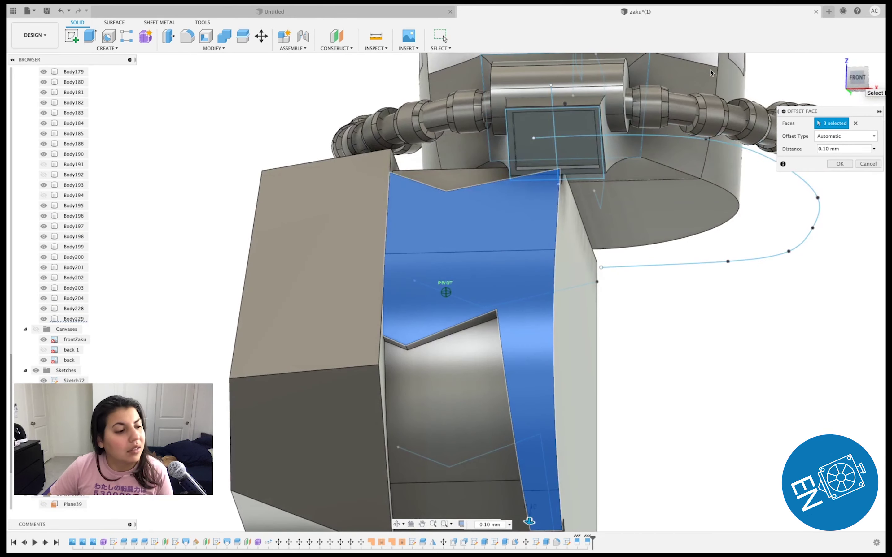
{"action": "mouse_move", "coordinate": [709, 70]}
{"action": "middle_mouse_down", "text": "shift"}
{"action": "mouse_move", "coordinate": [687, 45]}
{"action": "mouse_move", "coordinate": [671, 45]}
{"action": "middle_mouse_up", "text": "shift"}
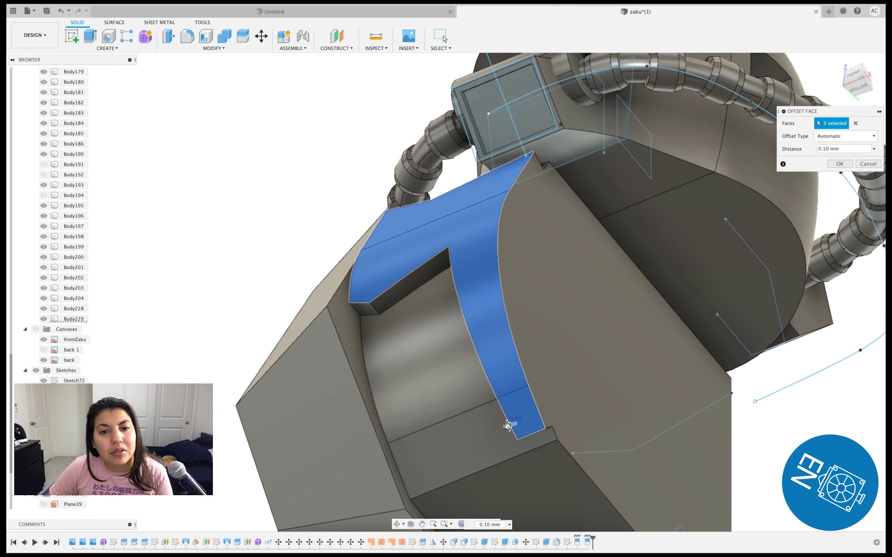
{"action": "left_click_drag", "start_coordinate": [507, 426], "coordinate": [510, 425]}
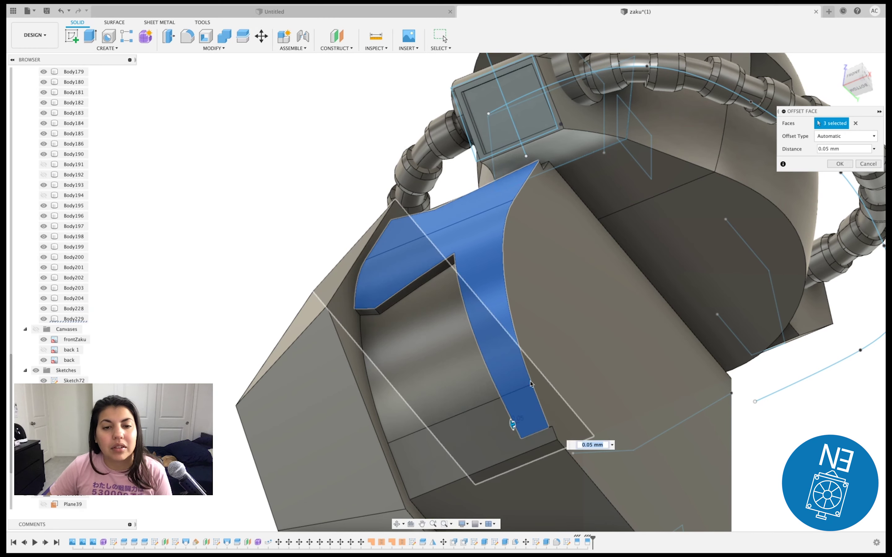
{"action": "left_click", "coordinate": [839, 165]}
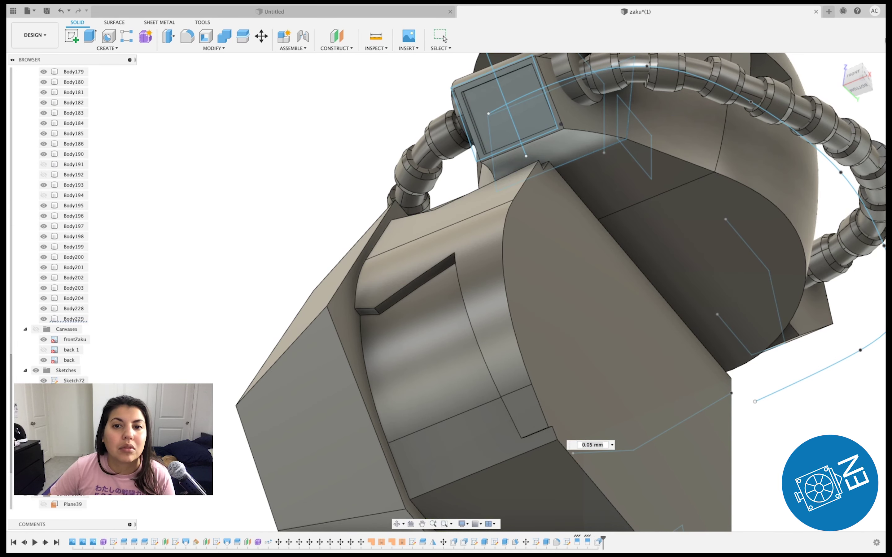
{"action": "middle_click_drag", "start_coordinate": [877, 99], "coordinate": [829, 111], "text": "shift"}
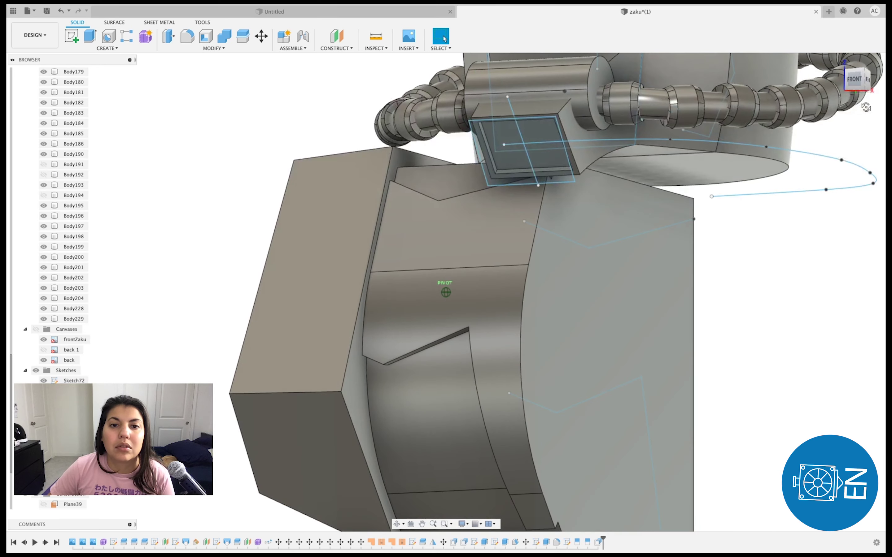
{"action": "left_click", "coordinate": [190, 46]}
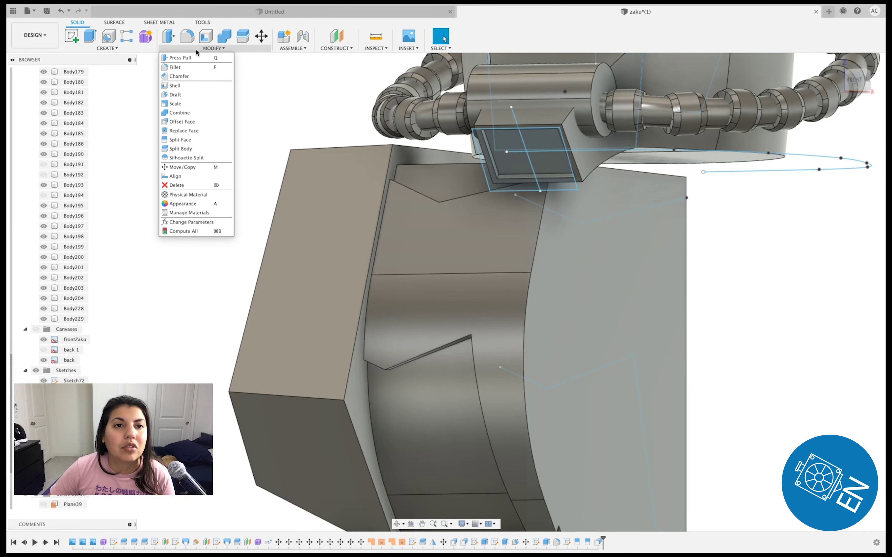
- Chamfer the six edges around the V-shaped recess by 0.05 mm
{"action": "left_click", "coordinate": [200, 78]}
{"action": "left_click", "coordinate": [430, 201]}
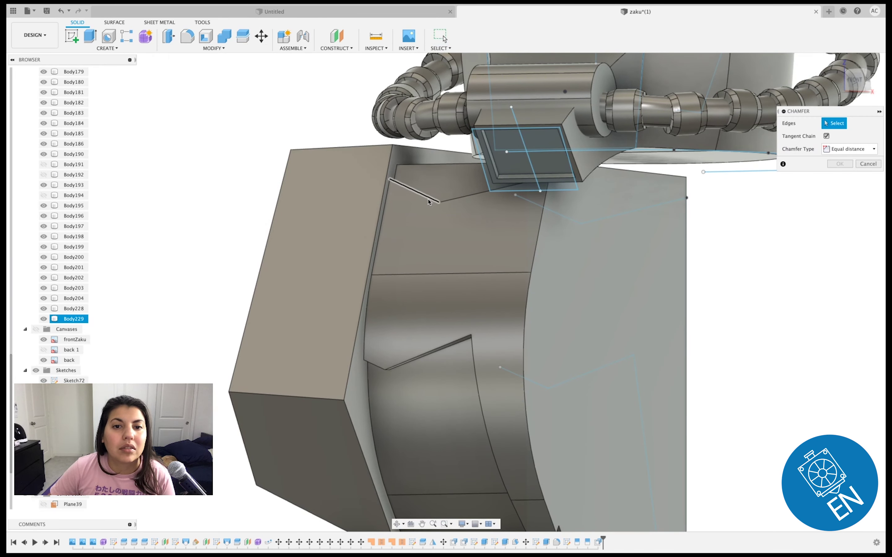
{"action": "left_click", "coordinate": [471, 195]}
{"action": "left_click", "coordinate": [376, 369]}
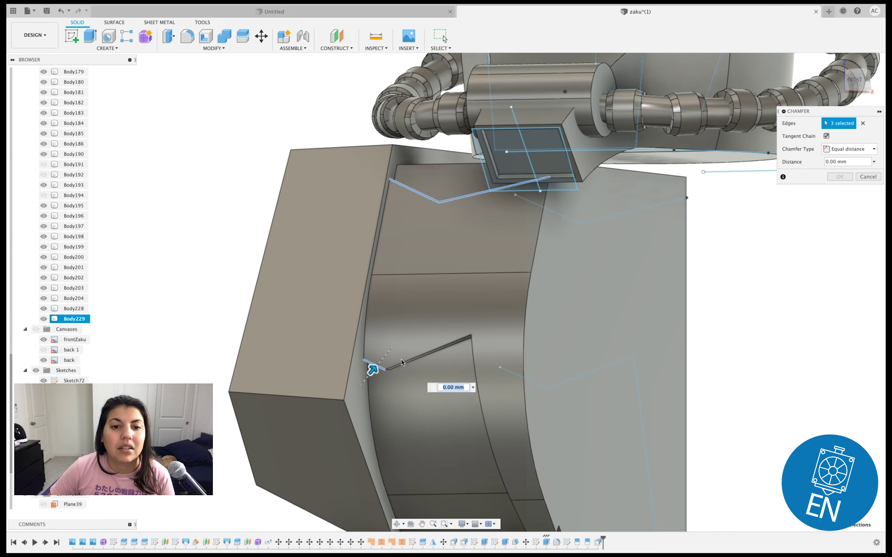
{"action": "left_click", "coordinate": [473, 372]}
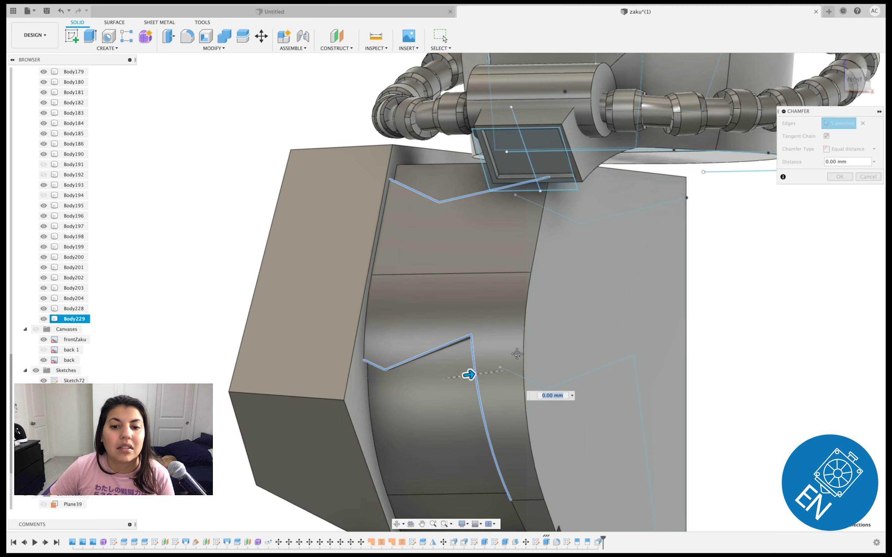
{"action": "middle_click_drag", "start_coordinate": [517, 349], "coordinate": [516, 231]}
{"action": "left_click", "coordinate": [517, 398]}
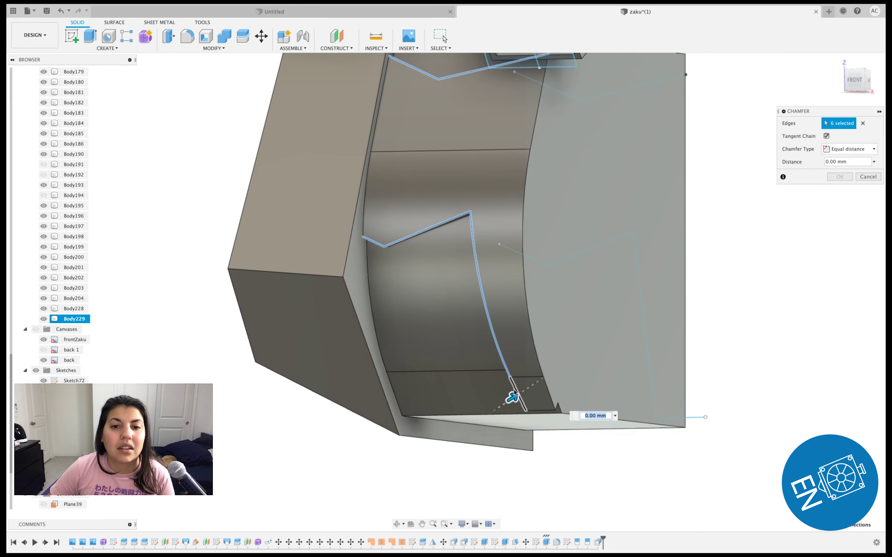
{"action": "left_click_drag", "start_coordinate": [512, 397], "coordinate": [520, 394]}
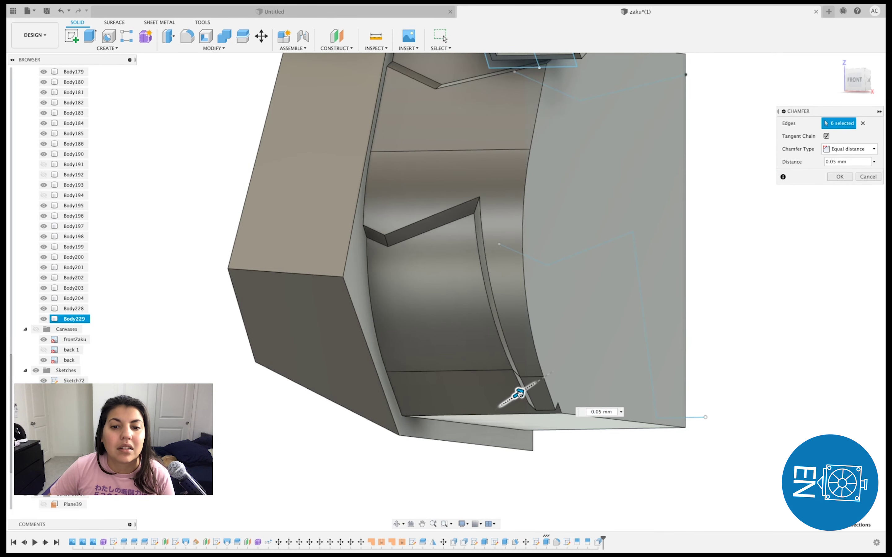
{"action": "middle_click_drag", "start_coordinate": [475, 119], "coordinate": [475, 186]}
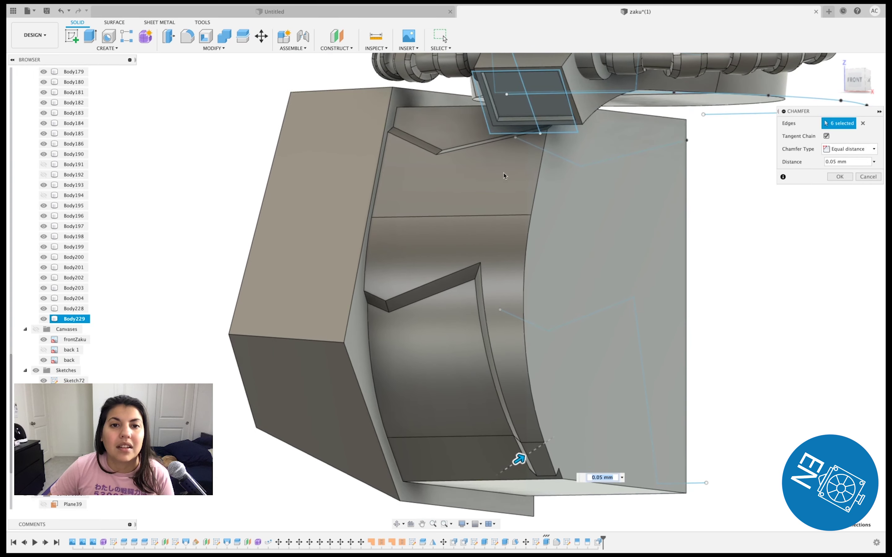
{"action": "left_click", "coordinate": [831, 177]}
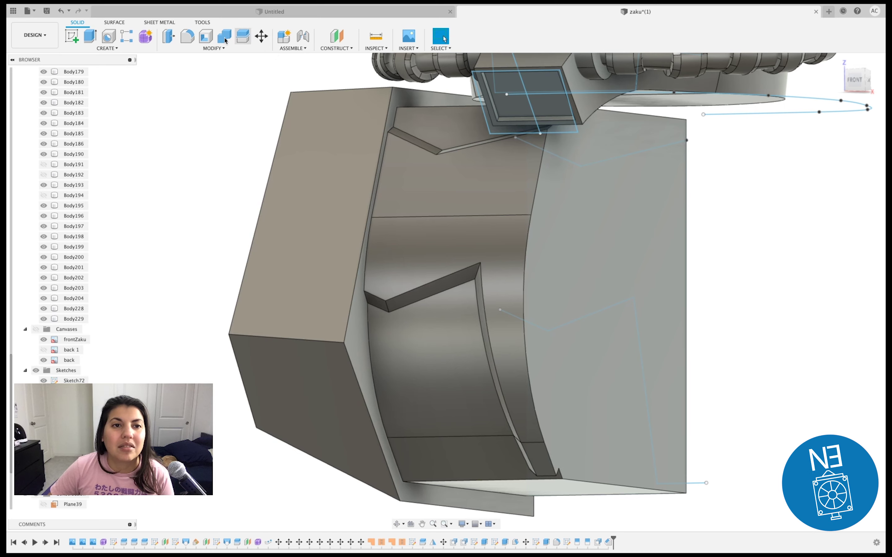
- Begin a new chamfer selecting the block's top, front, bottom, diagonal and left outer edges
{"action": "left_click", "coordinate": [185, 50]}
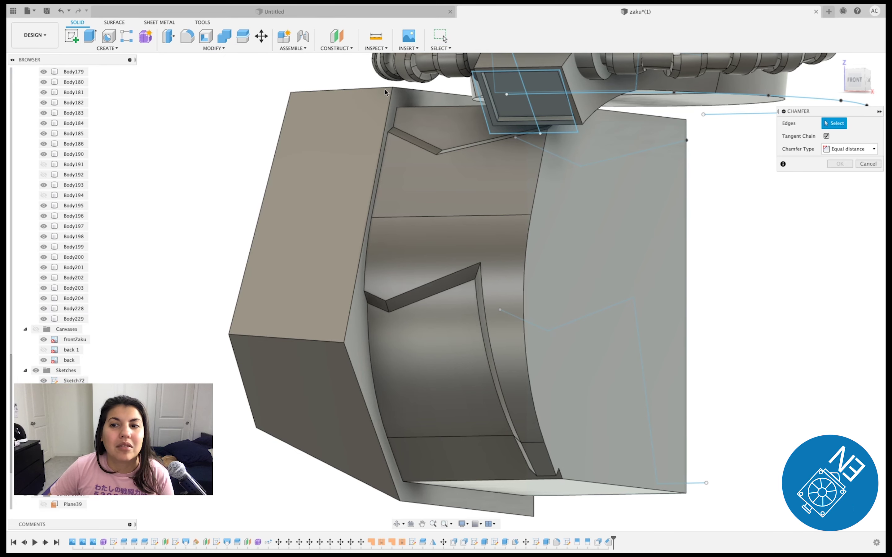
{"action": "left_click", "coordinate": [376, 88]}
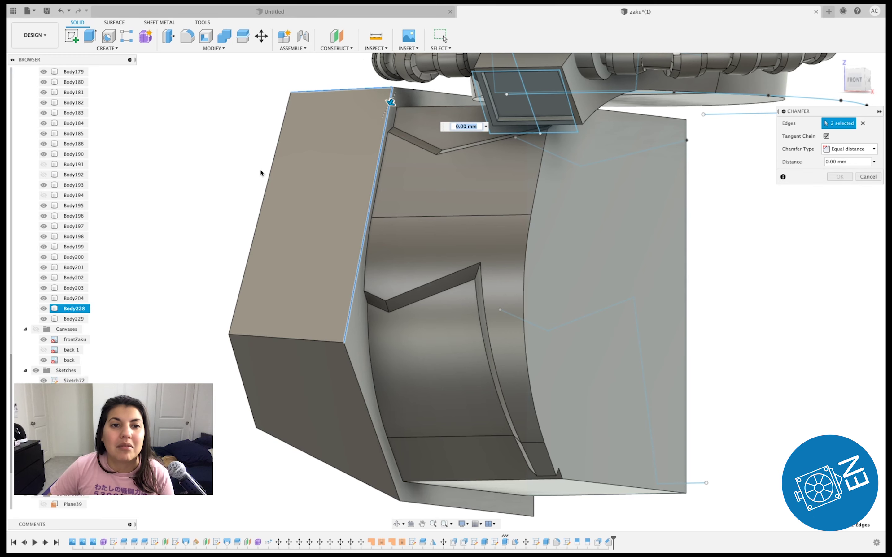
{"action": "left_click", "coordinate": [264, 179]}
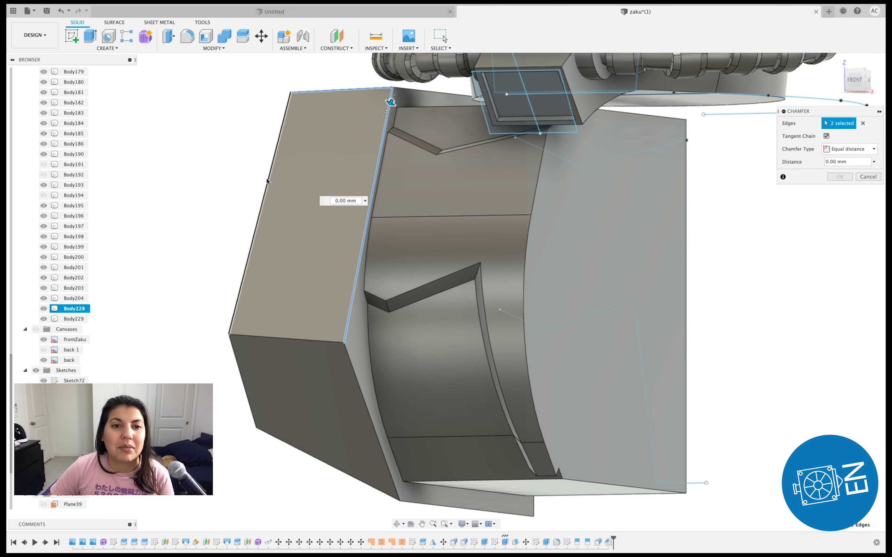
{"action": "left_click", "coordinate": [268, 338]}
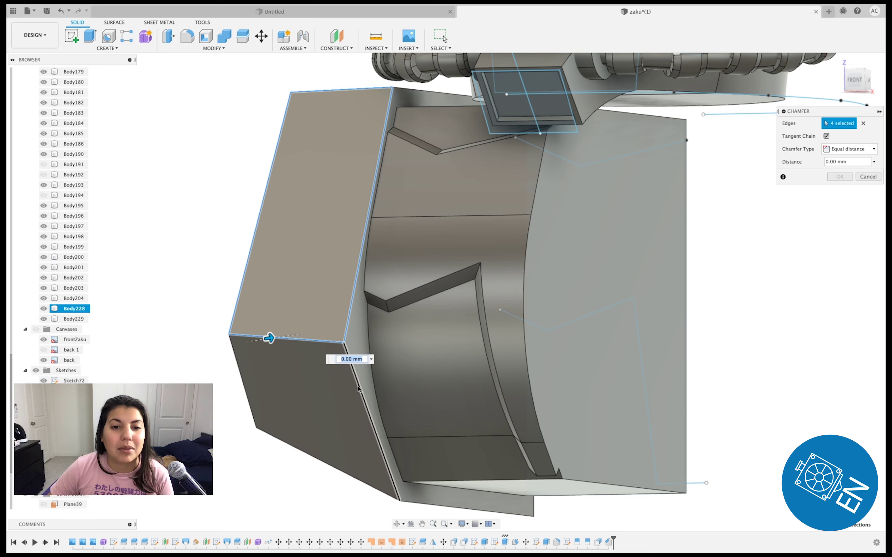
{"action": "left_click", "coordinate": [358, 387]}
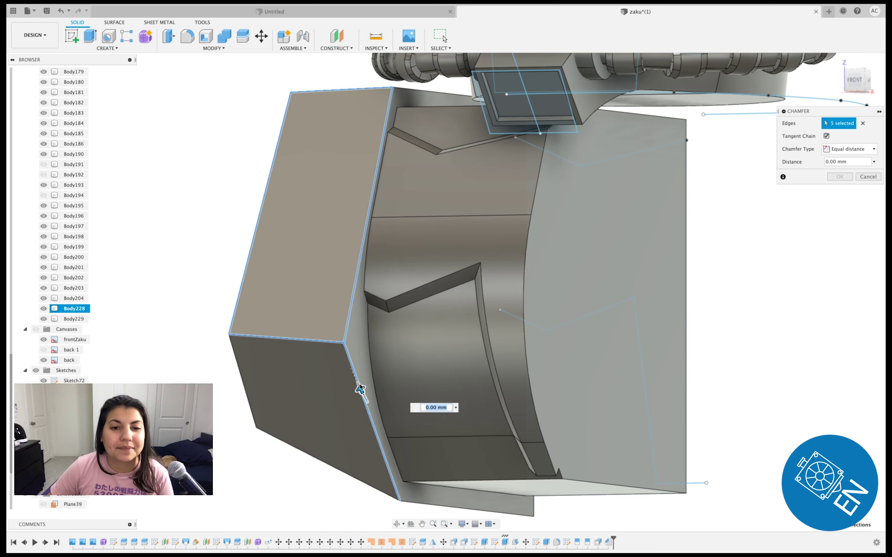
{"action": "left_click", "coordinate": [329, 466]}
{"action": "left_click", "coordinate": [240, 391]}
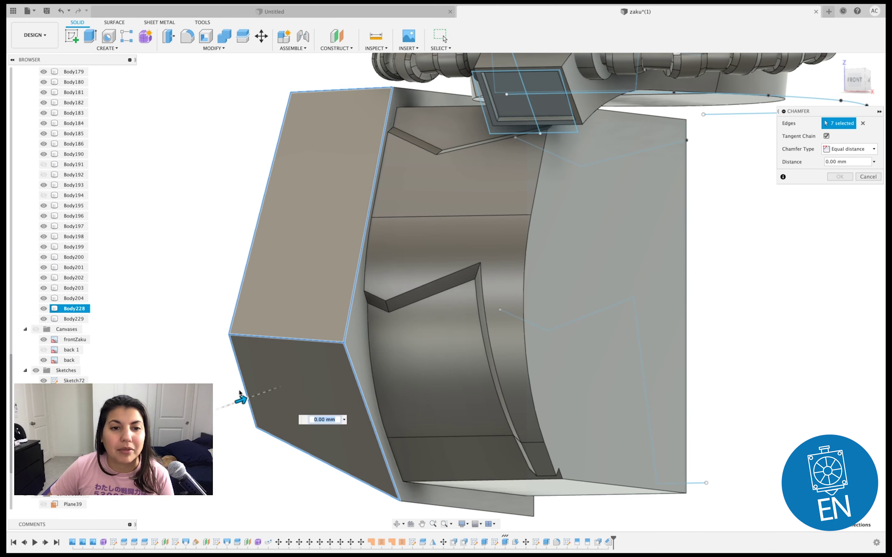
{"action": "mouse_move", "coordinate": [854, 78]}
{"action": "left_click", "coordinate": [843, 84]}
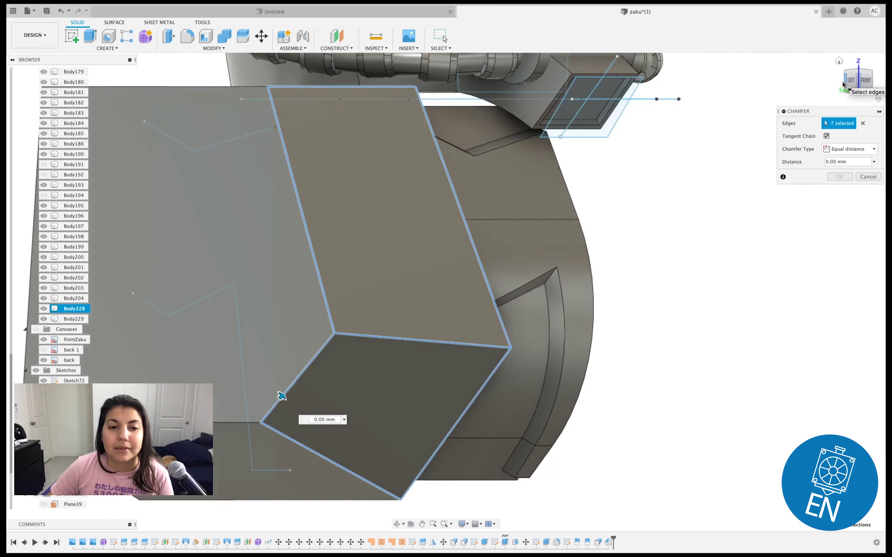
{"action": "left_click", "coordinate": [238, 422]}
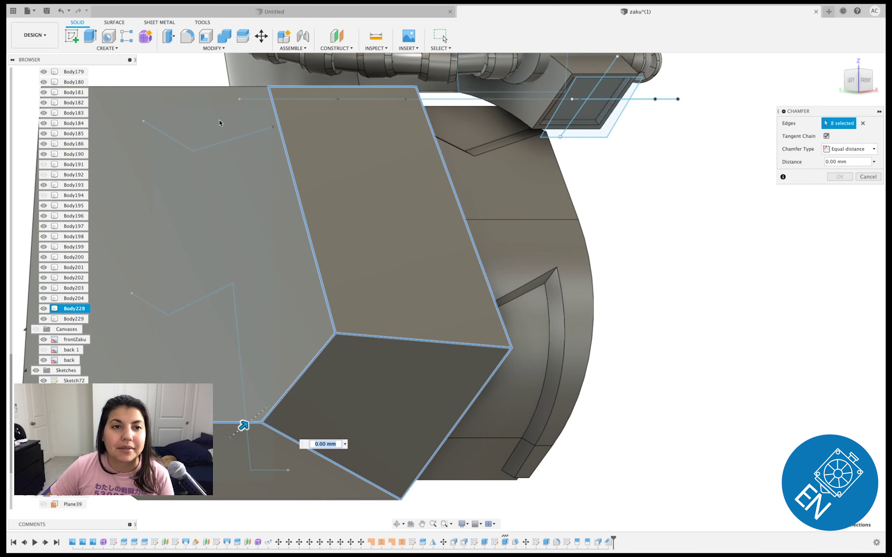
{"action": "left_click", "coordinate": [236, 88]}
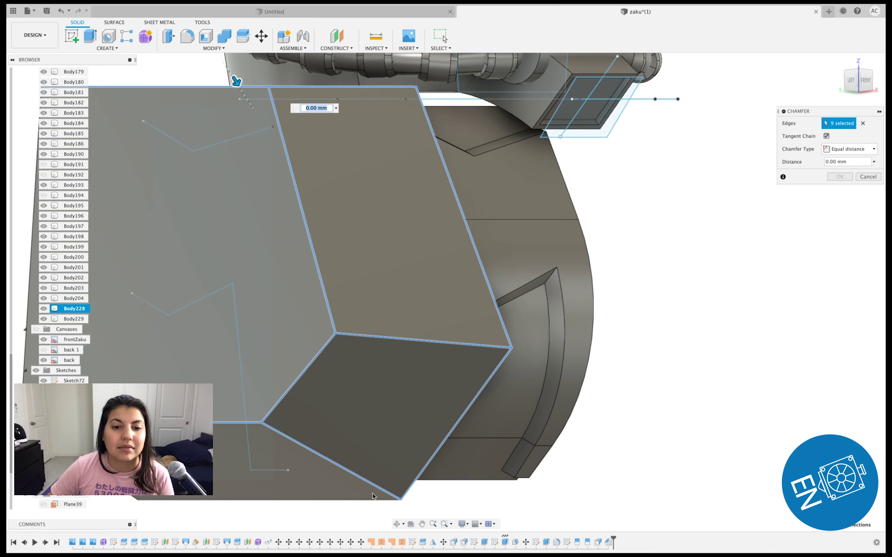
{"action": "left_click", "coordinate": [380, 500]}
- Add the remaining upper edges to reach 14 and apply a 0.10 mm chamfer
{"action": "scroll", "coordinate": [382, 503], "scroll_direction": "left", "scroll_amount": 10}
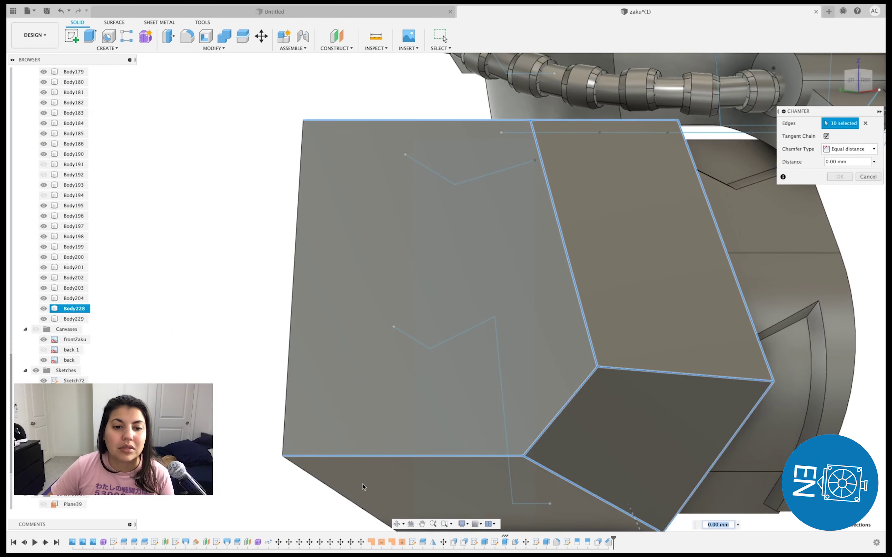
{"action": "left_click", "coordinate": [339, 496]}
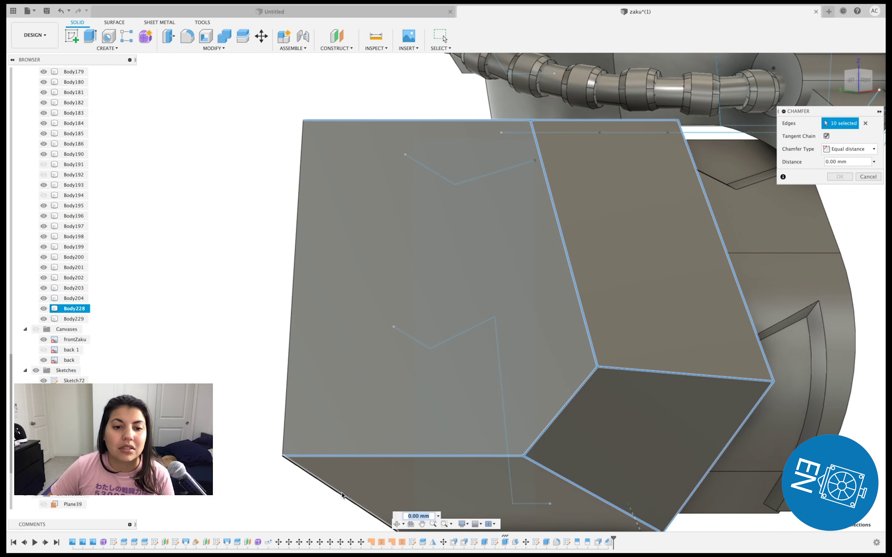
{"action": "left_click", "coordinate": [290, 349]}
{"action": "left_click_drag", "start_coordinate": [859, 89], "coordinate": [325, 207]}
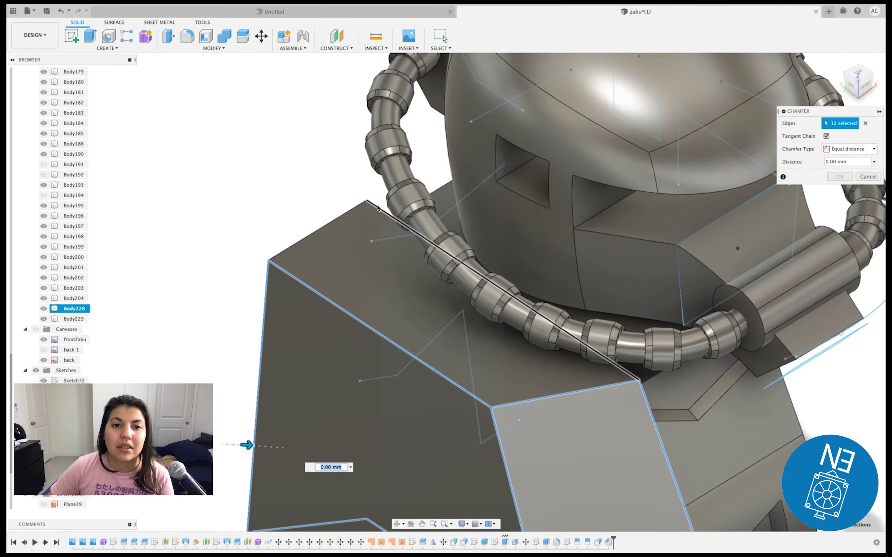
{"action": "left_click", "coordinate": [372, 205]}
{"action": "left_click", "coordinate": [347, 212]}
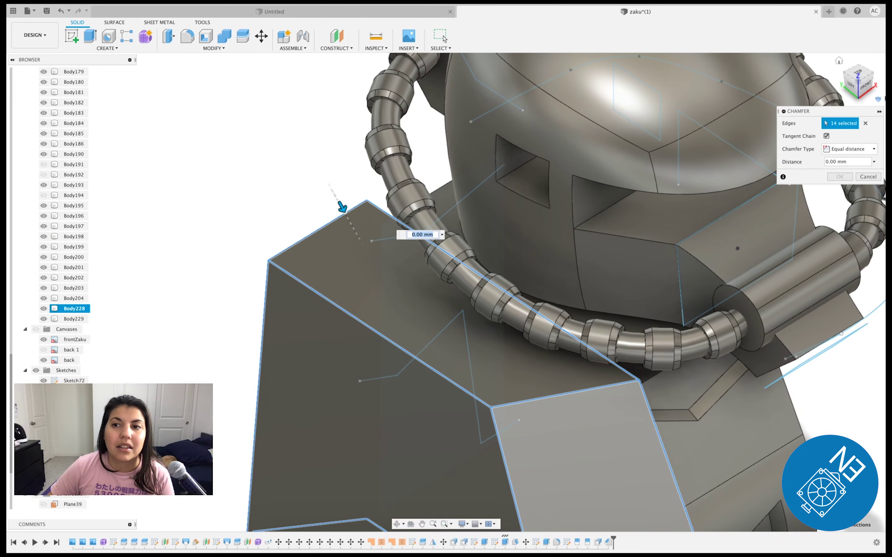
{"action": "mouse_move", "coordinate": [859, 86]}
{"action": "left_mouse_down"}
{"action": "mouse_move", "coordinate": [848, 93]}
{"action": "mouse_move", "coordinate": [811, 15]}
{"action": "left_mouse_up"}
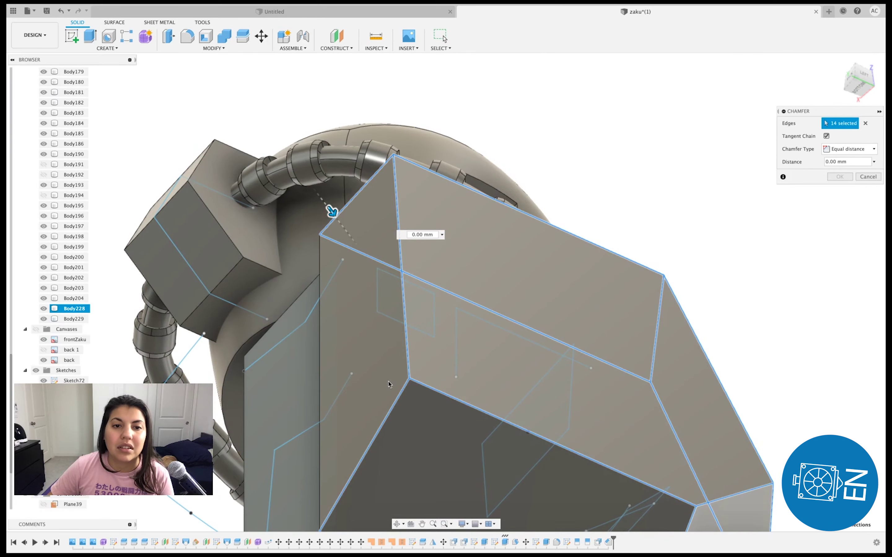
{"action": "left_click", "coordinate": [864, 77]}
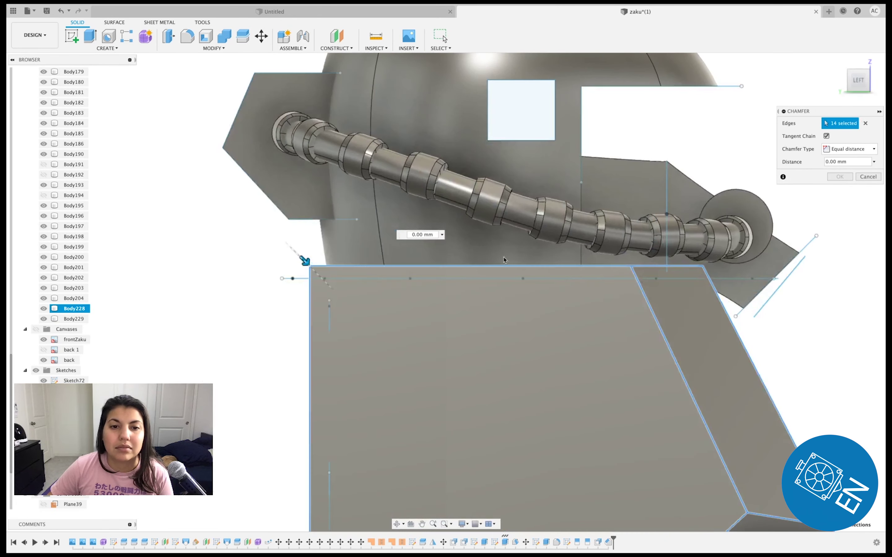
{"action": "left_click_drag", "start_coordinate": [305, 261], "coordinate": [316, 271]}
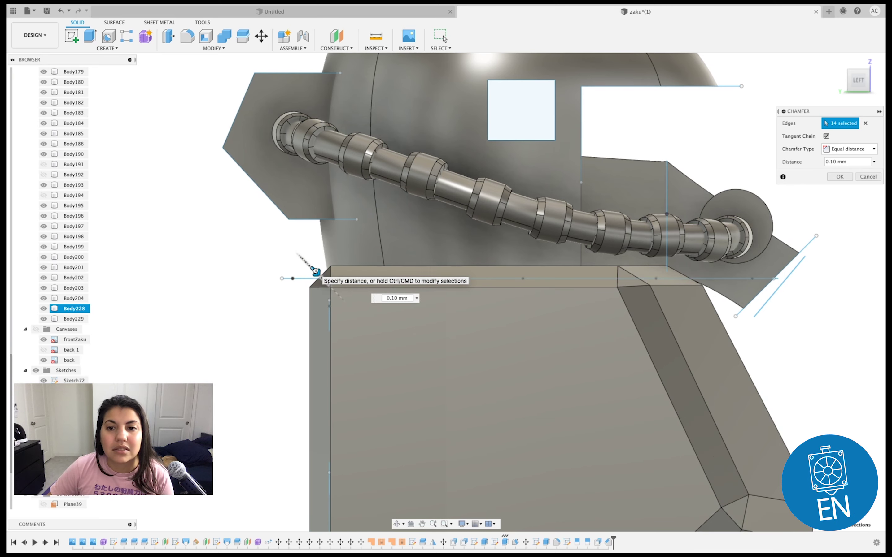
{"action": "scroll", "coordinate": [792, 375], "scroll_direction": "down", "scroll_amount": 3}
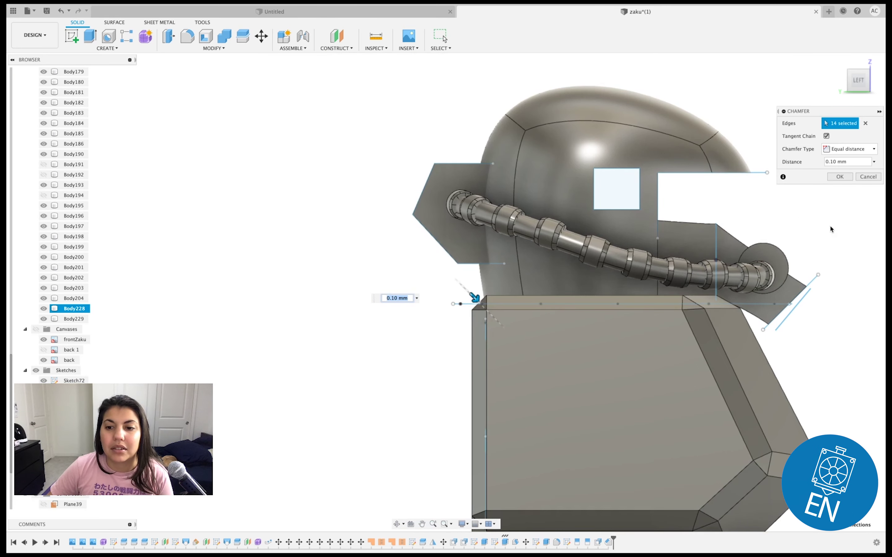
{"action": "left_click", "coordinate": [840, 177]}
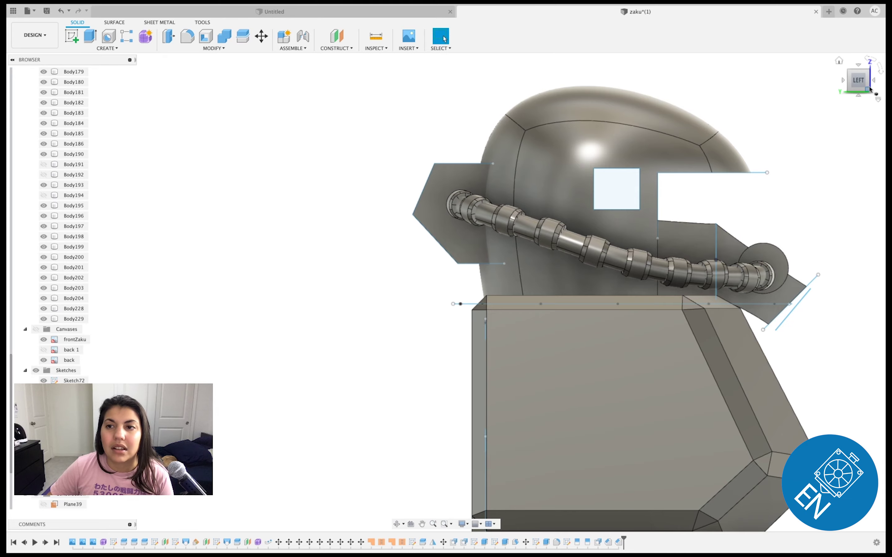
{"action": "left_click", "coordinate": [875, 83]}
{"action": "left_click", "coordinate": [875, 82]}
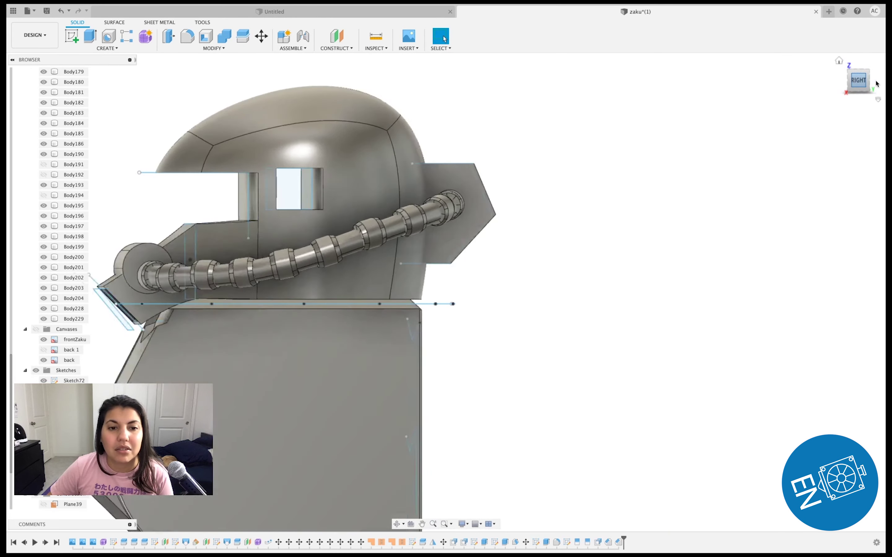
{"action": "mouse_move", "coordinate": [867, 86]}
{"action": "left_mouse_down"}
{"action": "mouse_move", "coordinate": [882, 68]}
{"action": "mouse_move", "coordinate": [877, 84]}
{"action": "left_mouse_up"}
{"action": "left_click", "coordinate": [314, 290]}
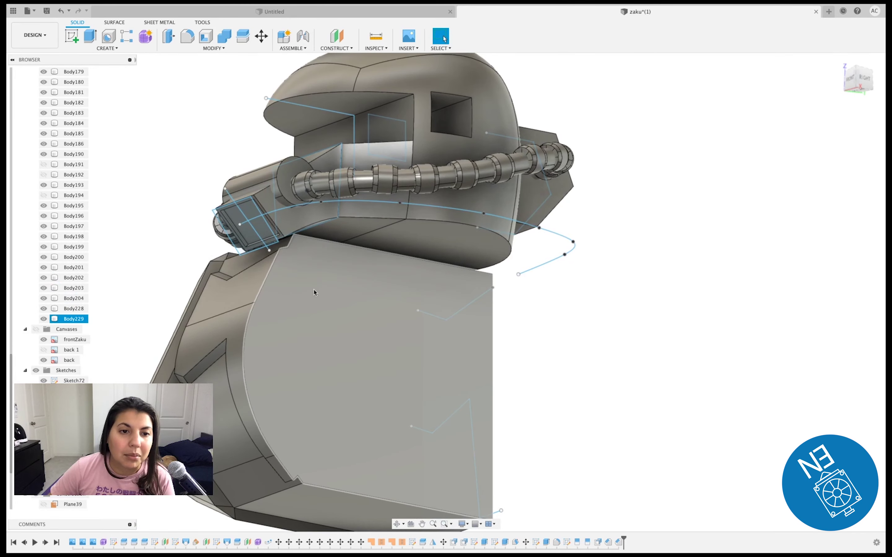
{"action": "scroll", "coordinate": [179, 361], "scroll_direction": "up", "scroll_amount": 5}
{"action": "scroll", "coordinate": [170, 367], "scroll_direction": "up", "scroll_amount": 3}
{"action": "scroll", "coordinate": [291, 369], "scroll_direction": "down", "scroll_amount": 5}
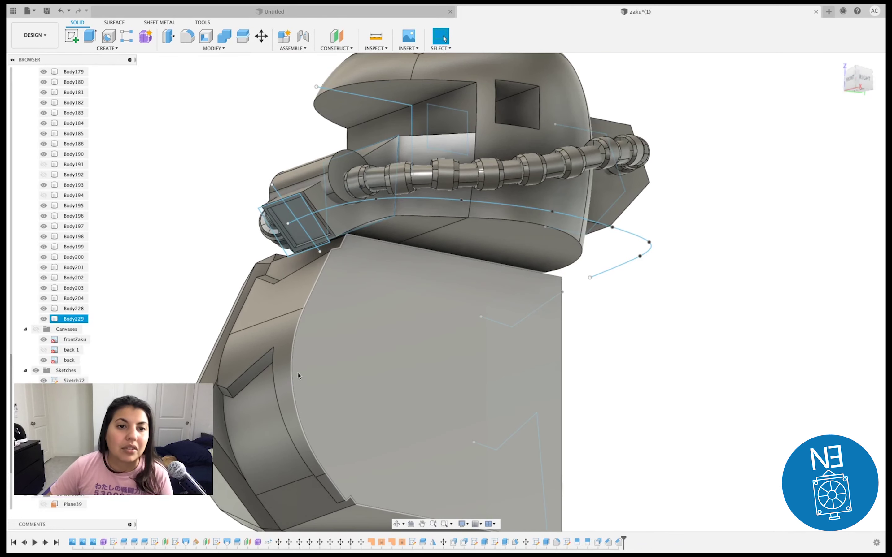
{"action": "scroll", "coordinate": [317, 359], "scroll_direction": "down", "scroll_amount": 3}
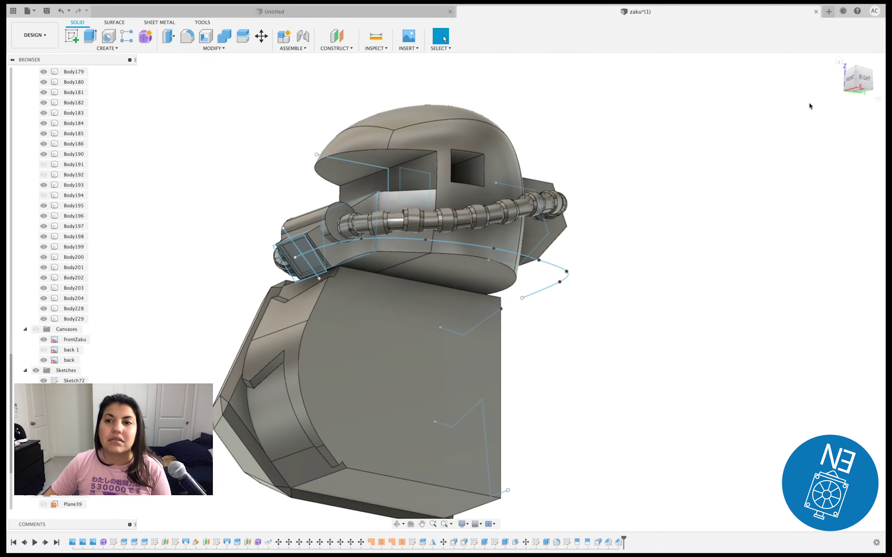
{"action": "left_click", "coordinate": [847, 84]}
{"action": "middle_click_drag", "start_coordinate": [679, 386], "coordinate": [652, 296]}
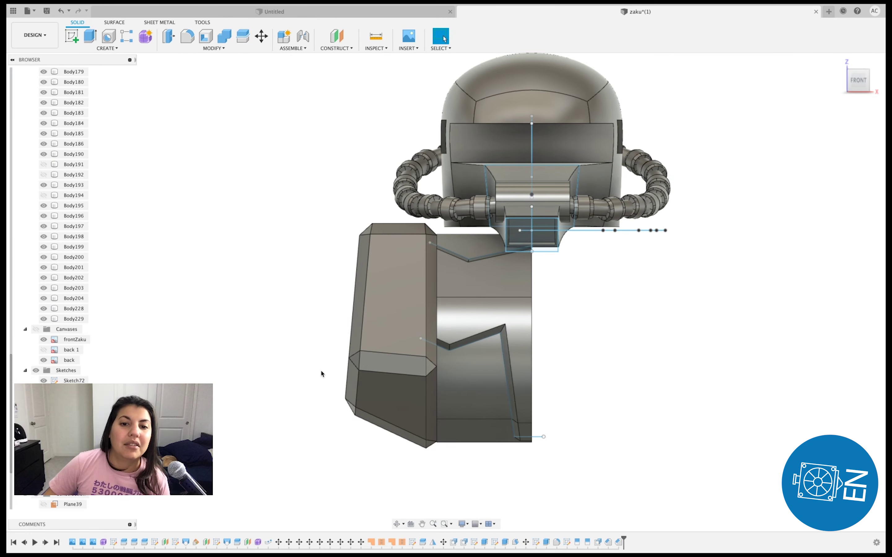
{"action": "left_click", "coordinate": [494, 314]}
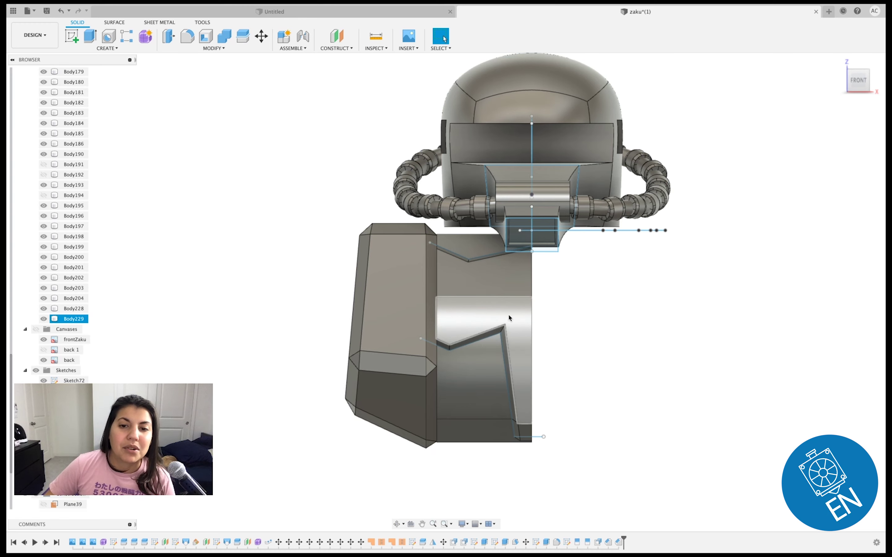
{"action": "left_click", "coordinate": [415, 295]}
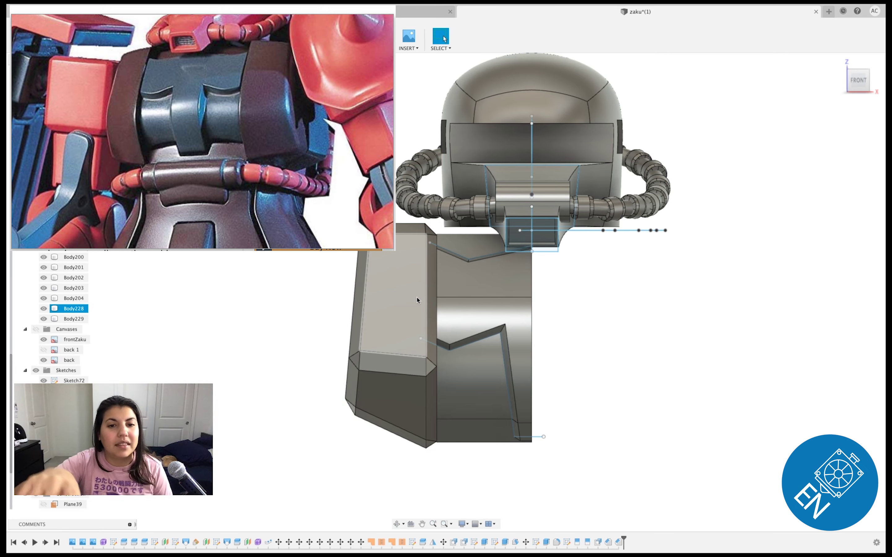
- Clear the selection, show the Canvases reference images again, and pan to the upper chest
{"action": "left_click", "coordinate": [519, 346]}
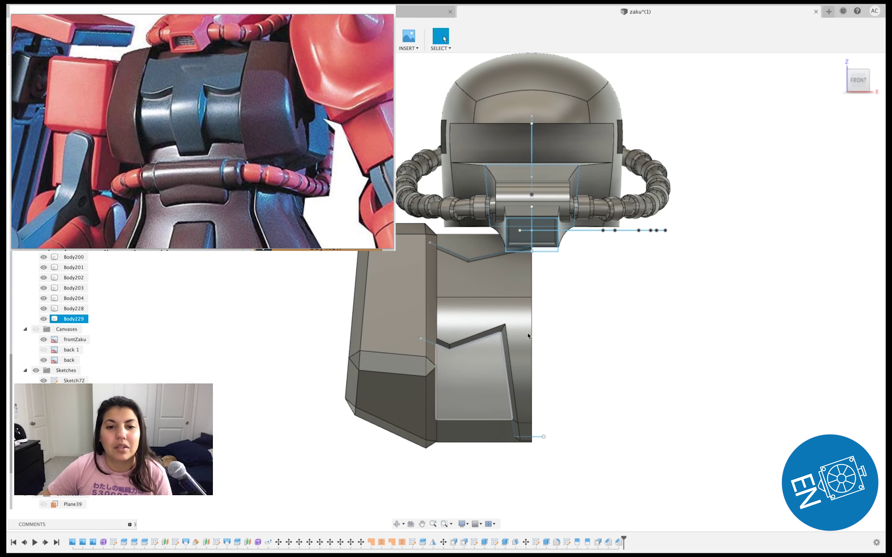
{"action": "scroll", "coordinate": [494, 365], "scroll_direction": "down", "scroll_amount": 2}
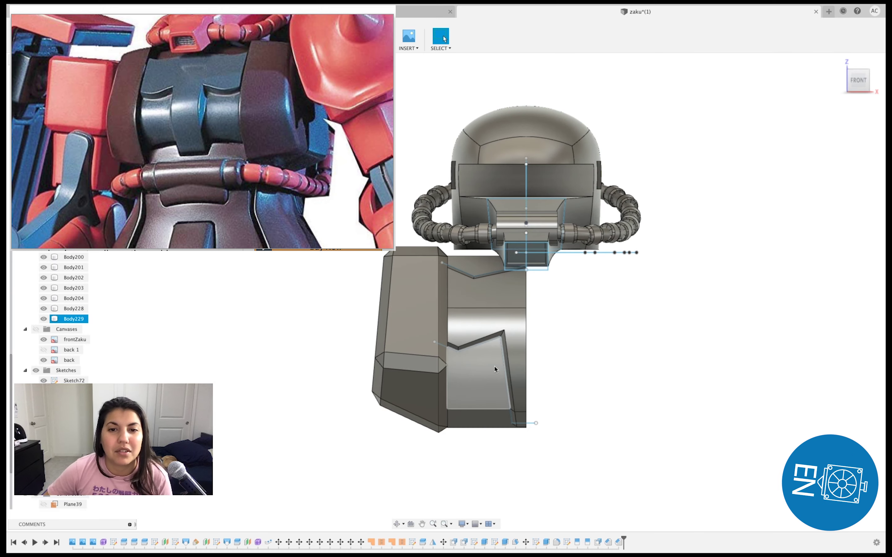
{"action": "key", "text": "Escape"}
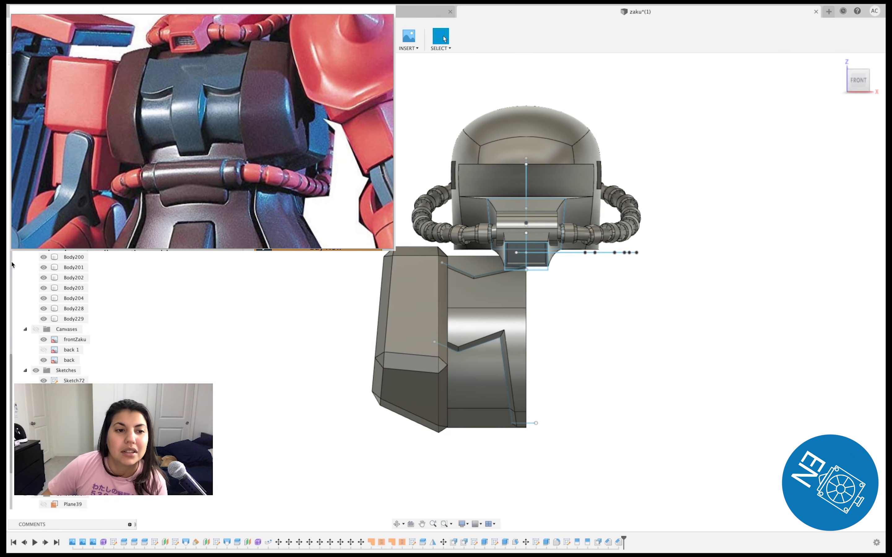
{"action": "left_click", "coordinate": [34, 330]}
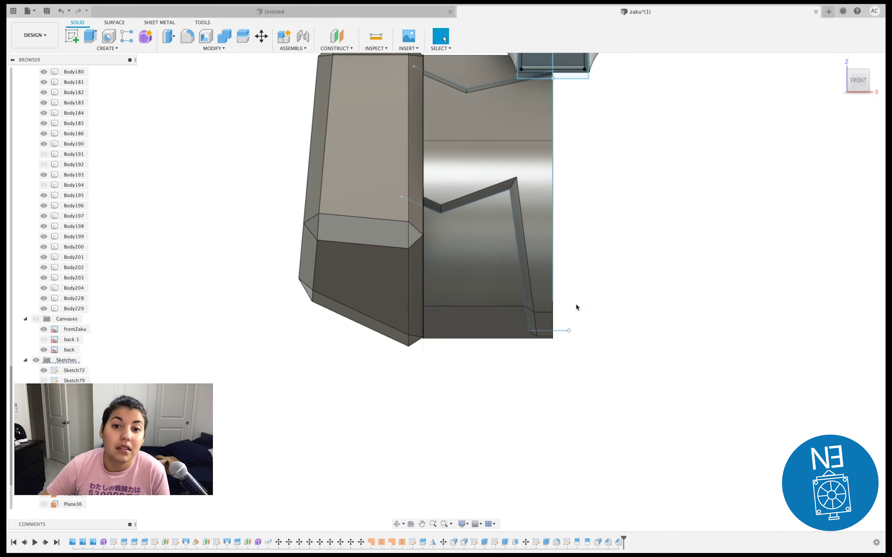
{"action": "middle_click_drag", "start_coordinate": [591, 316], "coordinate": [576, 403]}
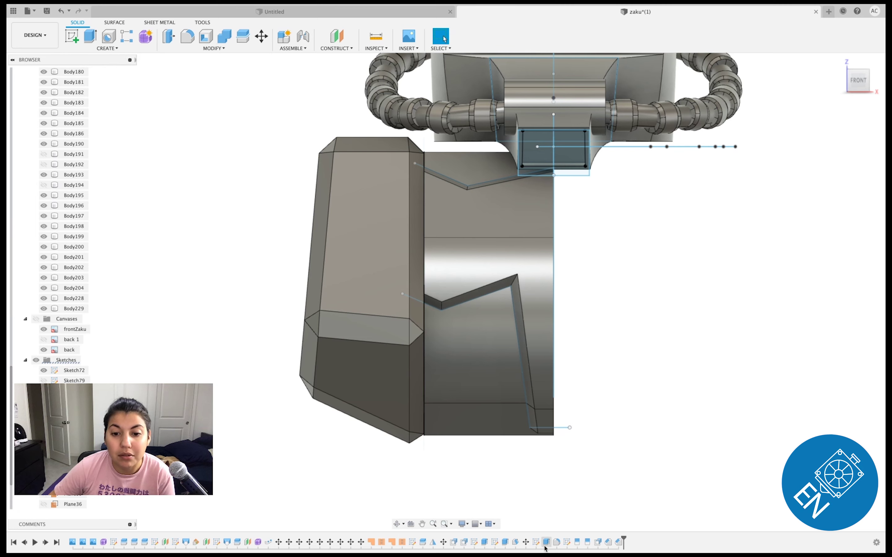
- Reopen Sketch94 for editing and turn to the back view
{"action": "right_click", "coordinate": [569, 543]}
{"action": "left_click", "coordinate": [581, 457]}
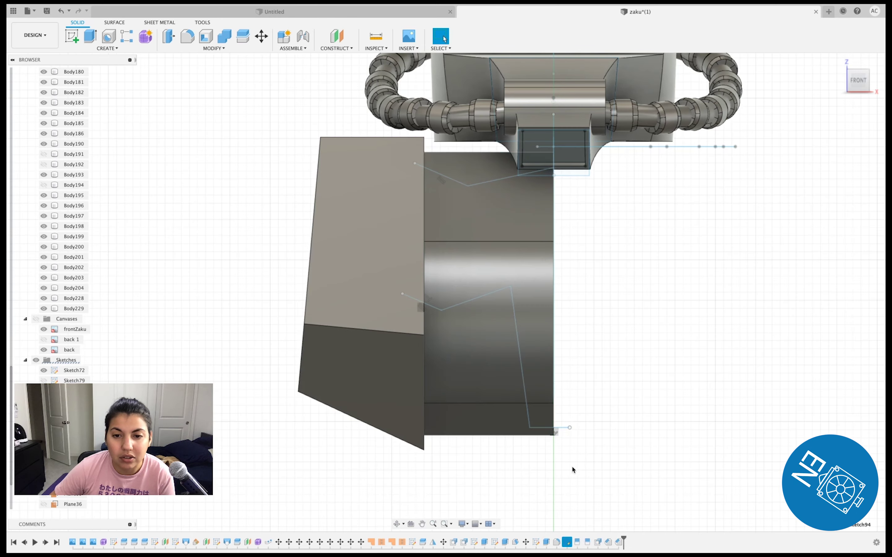
{"action": "mouse_move", "coordinate": [859, 81]}
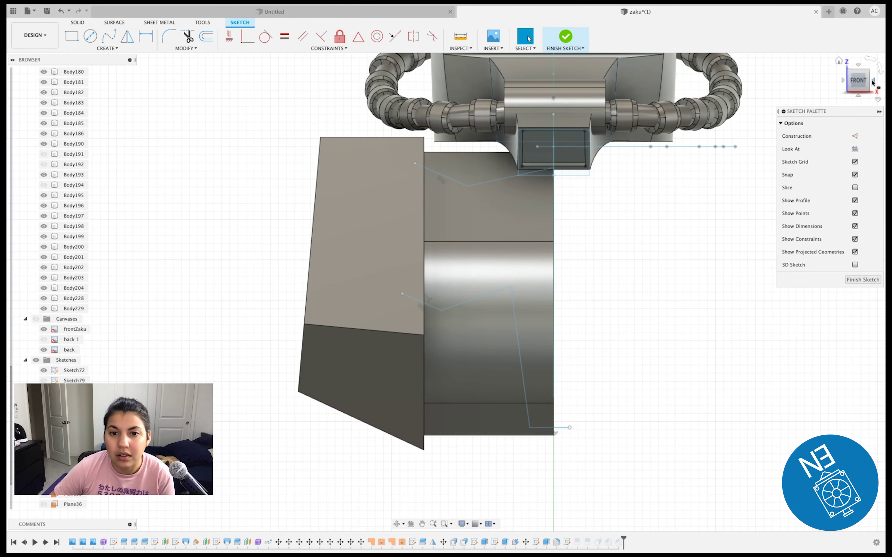
{"action": "left_click", "coordinate": [872, 81]}
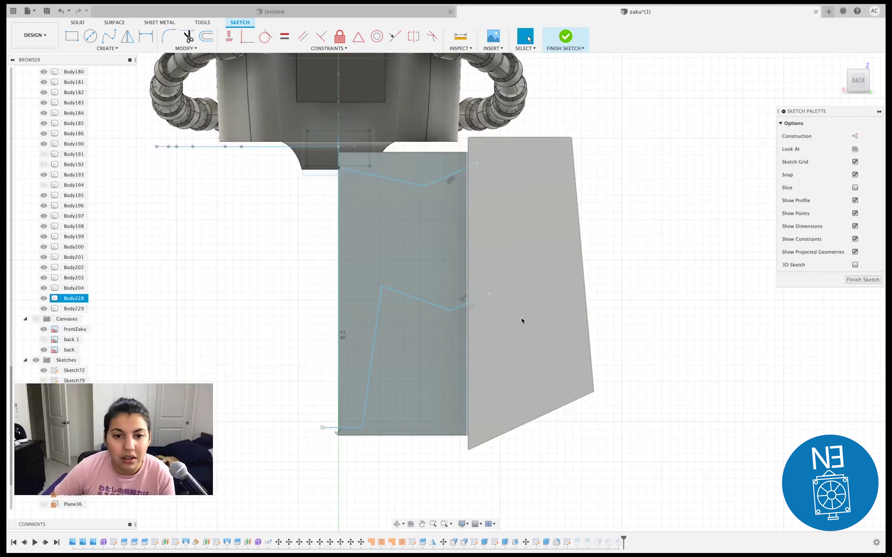
- Draw a line from the shoulder panel's lower corner to the chest's zig-zag outline
{"action": "left_click", "coordinate": [90, 37]}
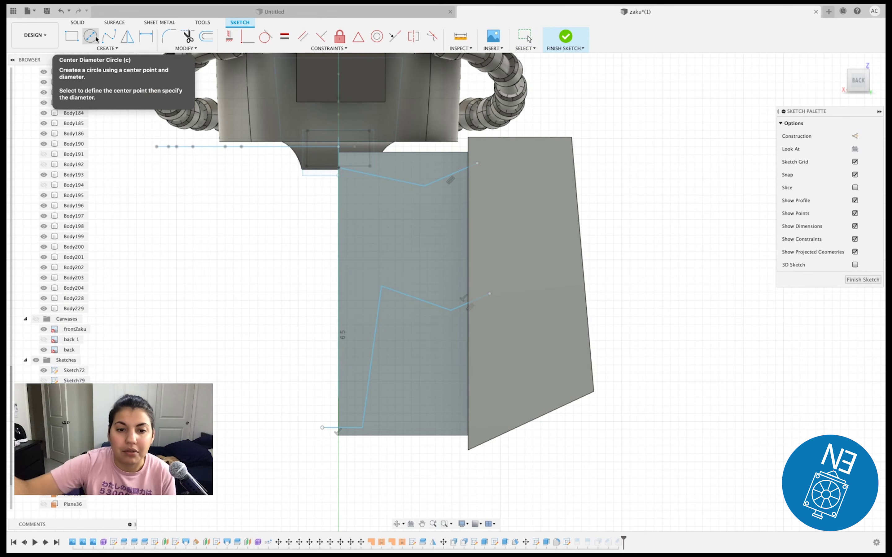
{"action": "left_click", "coordinate": [471, 437]}
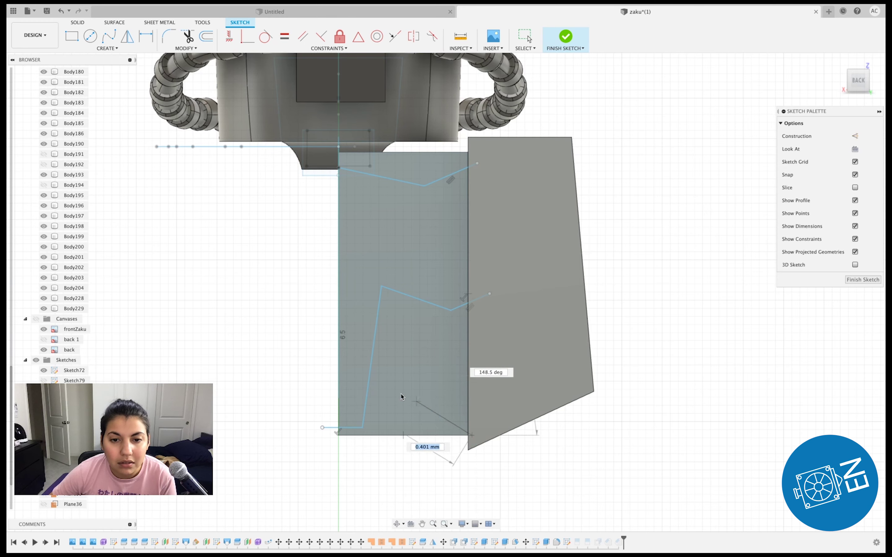
{"action": "left_click", "coordinate": [369, 376]}
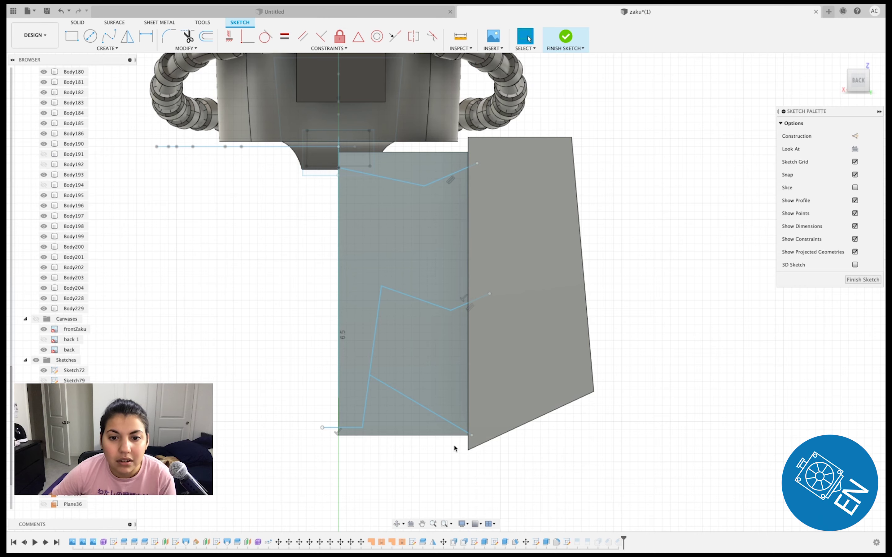
{"action": "left_click", "coordinate": [474, 441]}
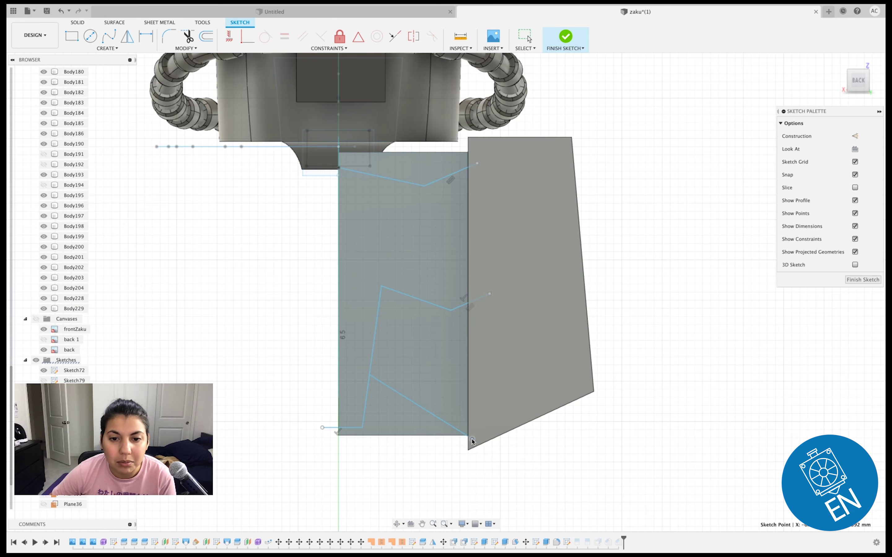
{"action": "scroll", "coordinate": [472, 440], "scroll_direction": "up", "scroll_amount": 5}
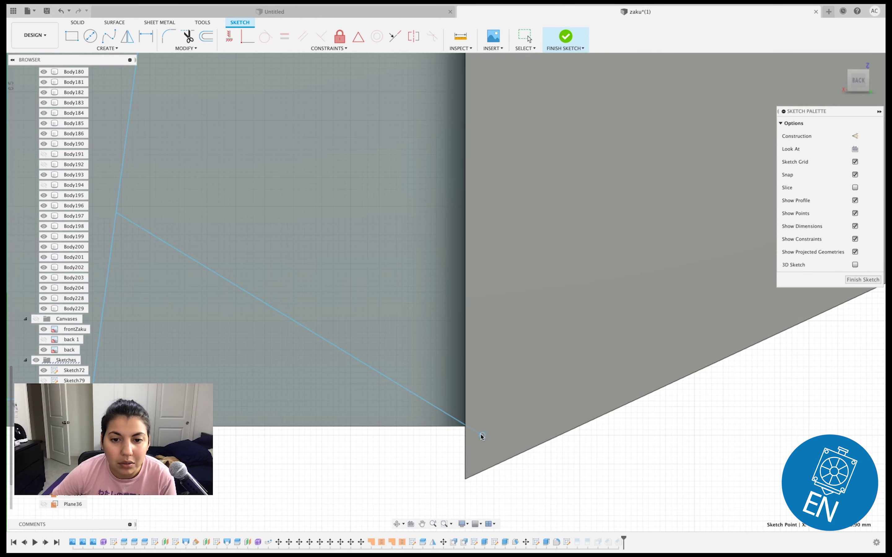
{"action": "scroll", "coordinate": [348, 398], "scroll_direction": "down", "scroll_amount": 3}
{"action": "scroll", "coordinate": [349, 402], "scroll_direction": "down", "scroll_amount": 2}
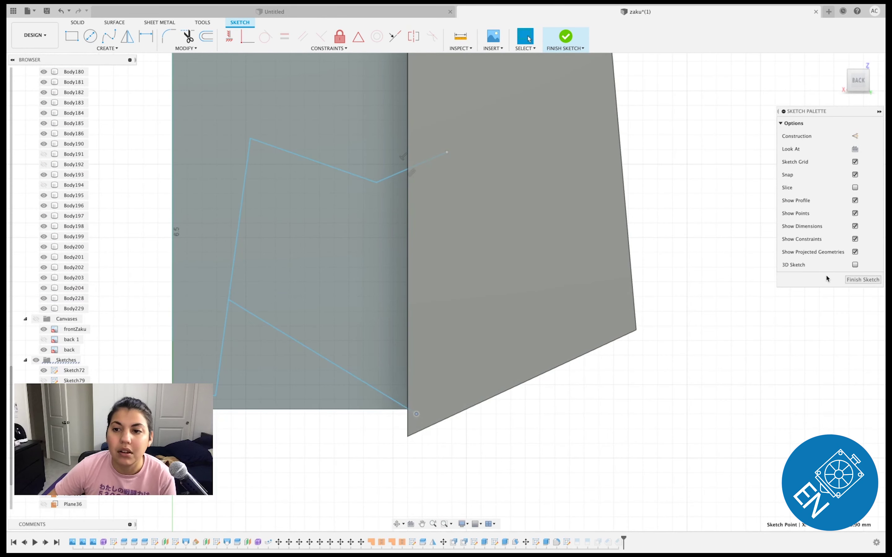
- Finish the sketch and split the left chest body along the sketch line
{"action": "left_click", "coordinate": [857, 280]}
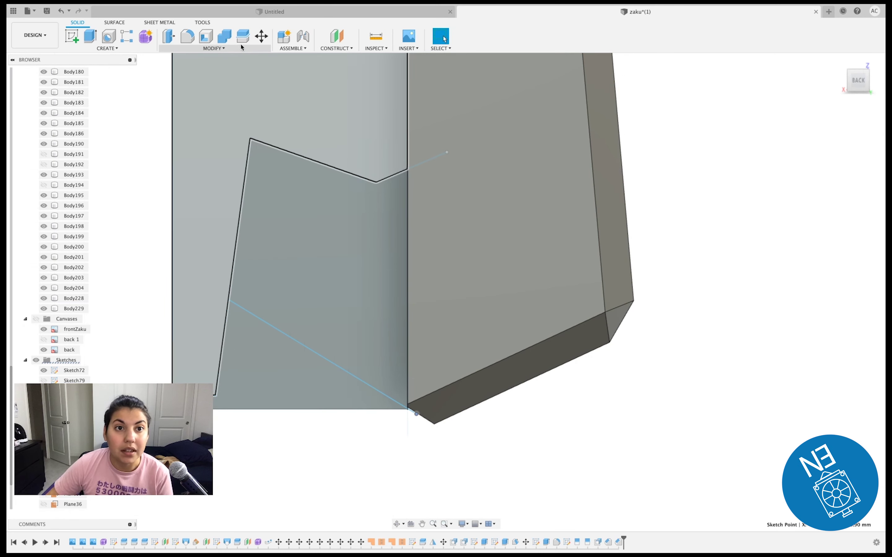
{"action": "left_click", "coordinate": [249, 37]}
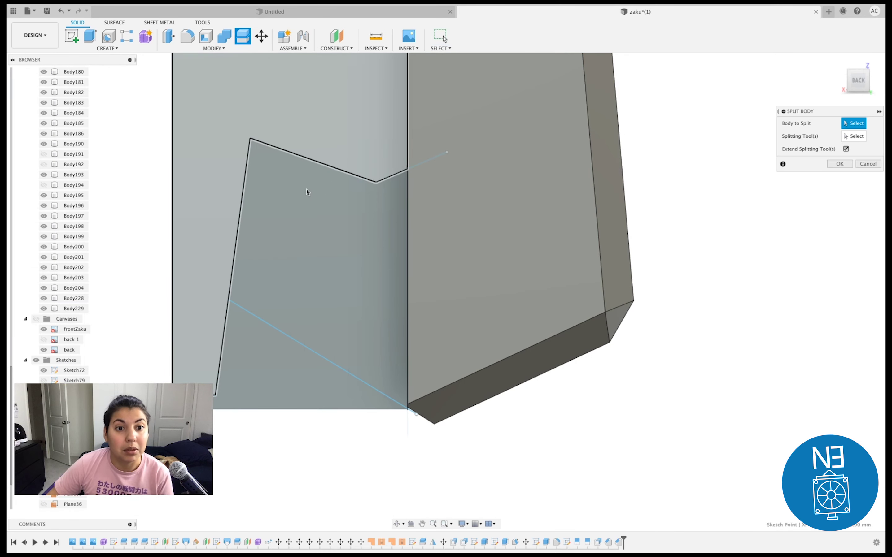
{"action": "left_click", "coordinate": [323, 250]}
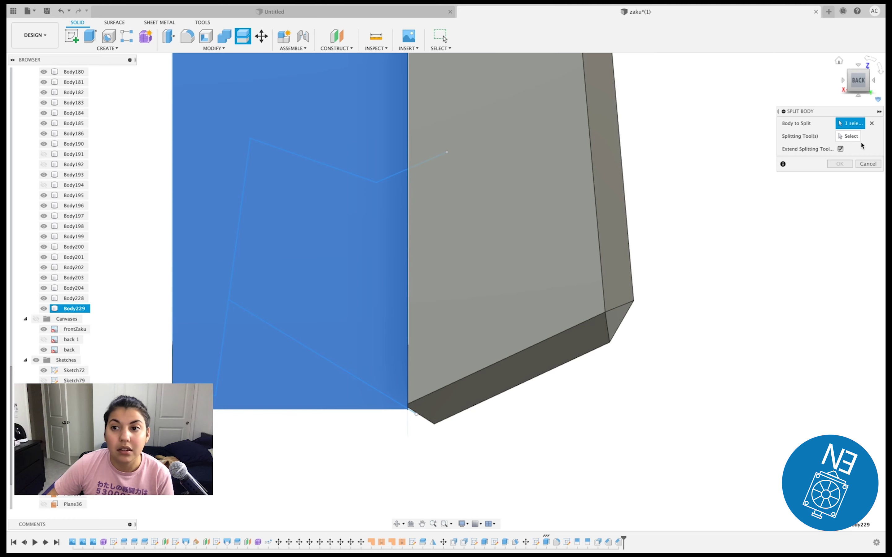
{"action": "left_click", "coordinate": [839, 135]}
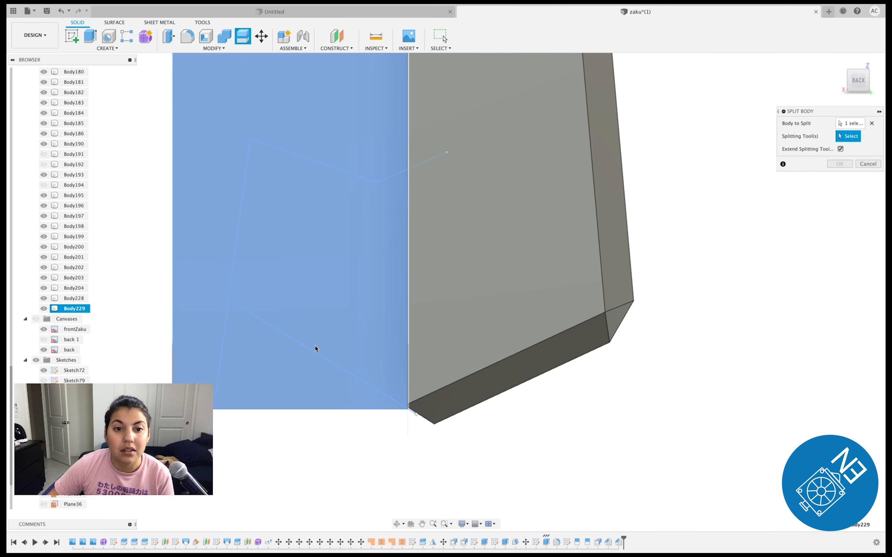
{"action": "left_click", "coordinate": [313, 350]}
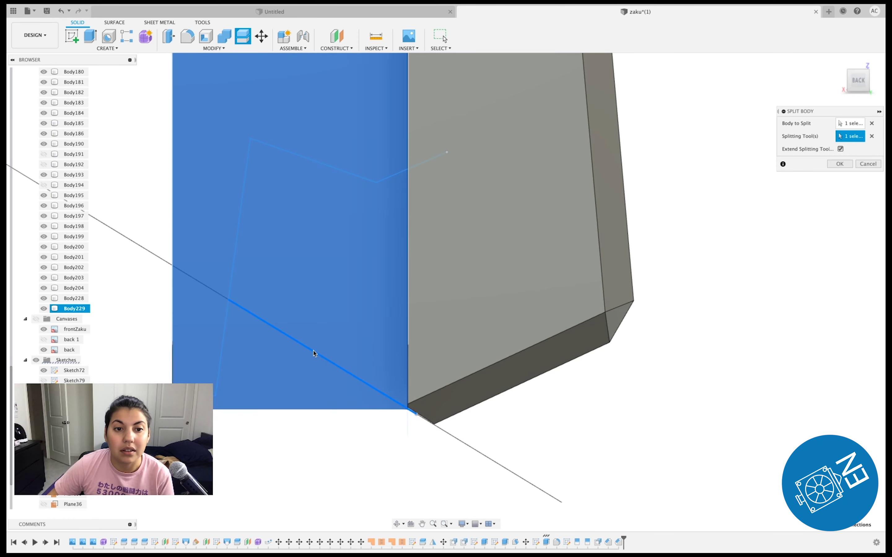
{"action": "left_click", "coordinate": [840, 164]}
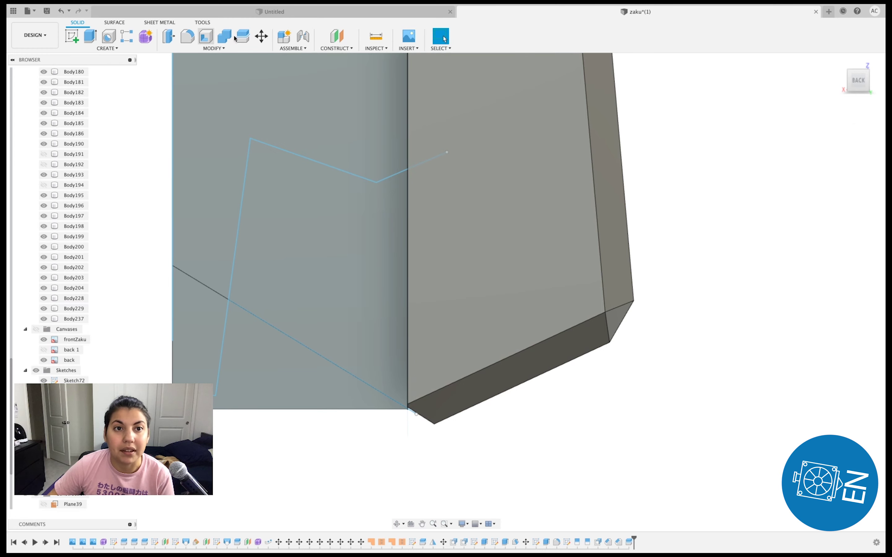
- Split the lower body Body229 along the sketch profile line
{"action": "left_click", "coordinate": [242, 38]}
{"action": "left_click", "coordinate": [244, 202]}
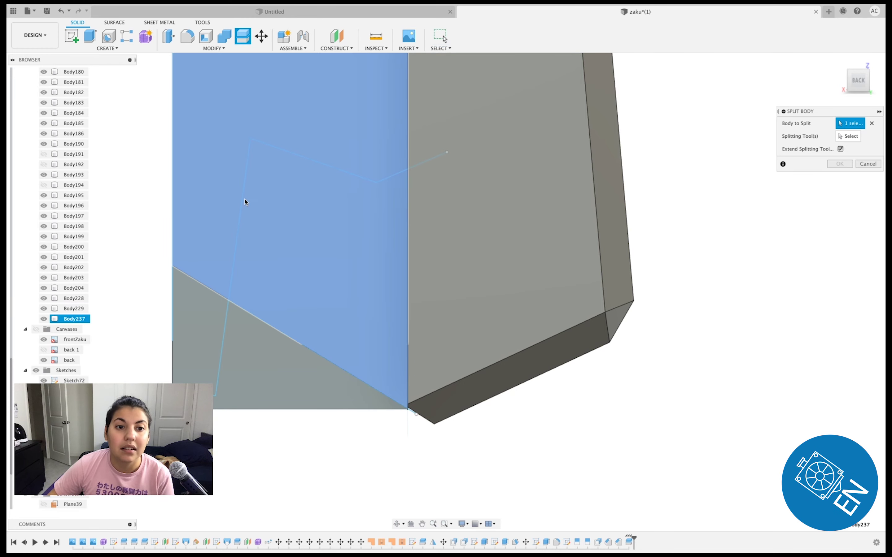
{"action": "left_click", "coordinate": [872, 123]}
{"action": "left_click", "coordinate": [258, 354]}
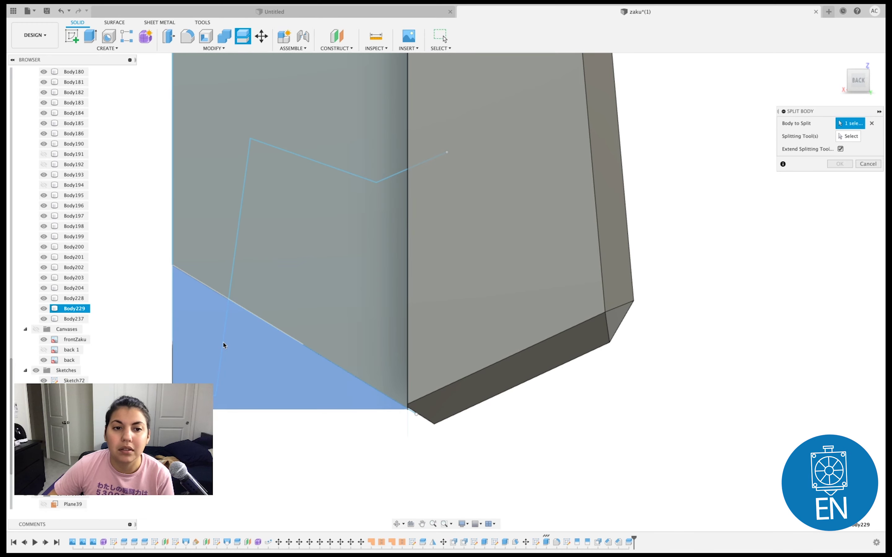
{"action": "left_click", "coordinate": [847, 136]}
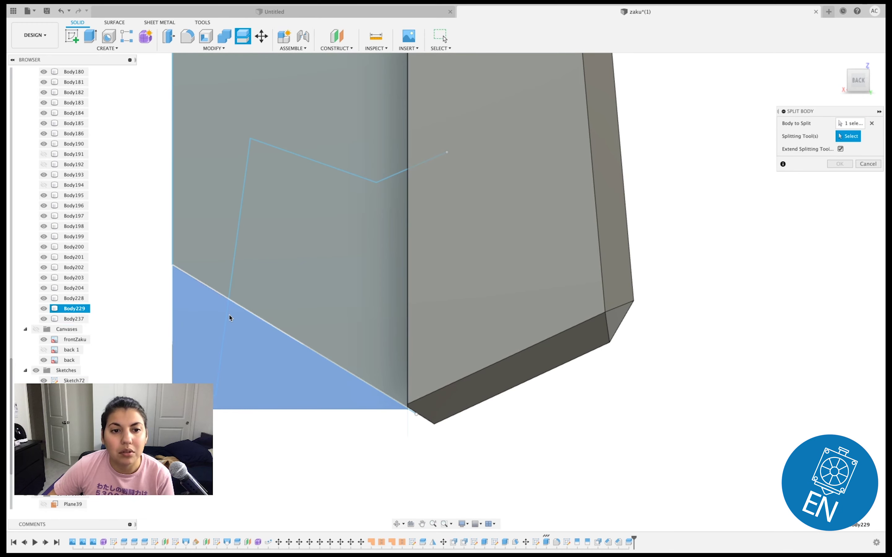
{"action": "left_click", "coordinate": [229, 317]}
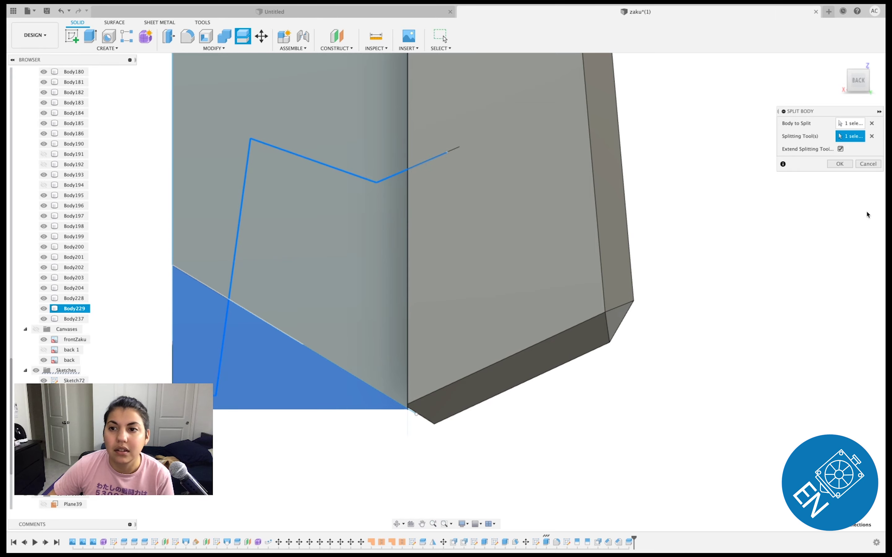
{"action": "left_click", "coordinate": [840, 164]}
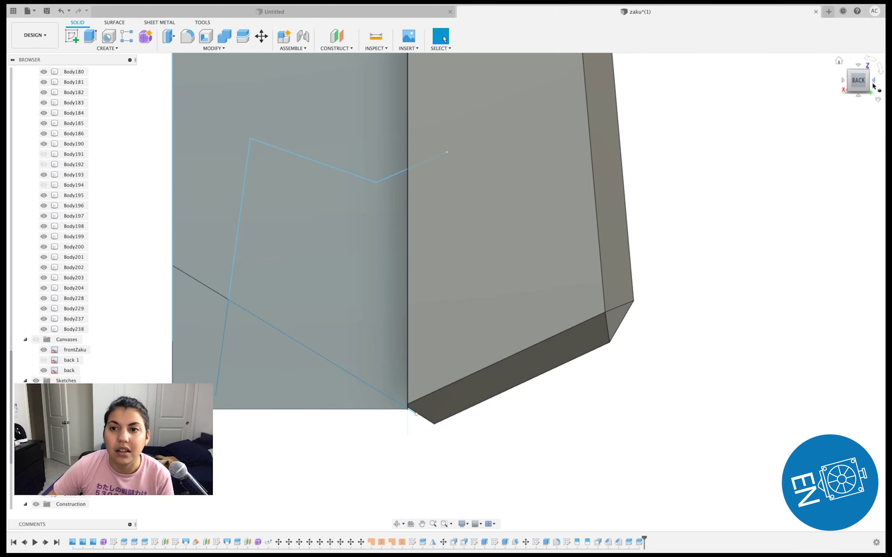
- Hide Body229 in the browser and clear the selection
{"action": "left_click", "coordinate": [872, 85]}
{"action": "left_click", "coordinate": [872, 85]}
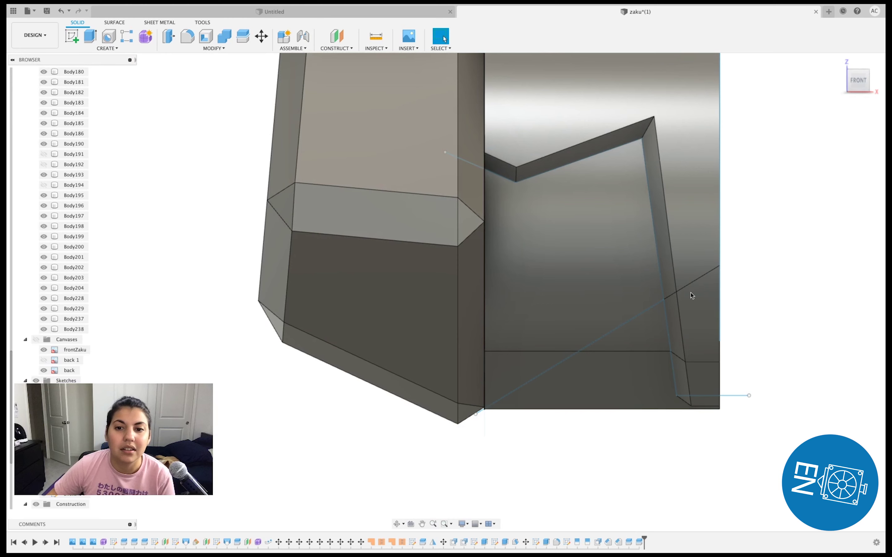
{"action": "left_click", "coordinate": [587, 399]}
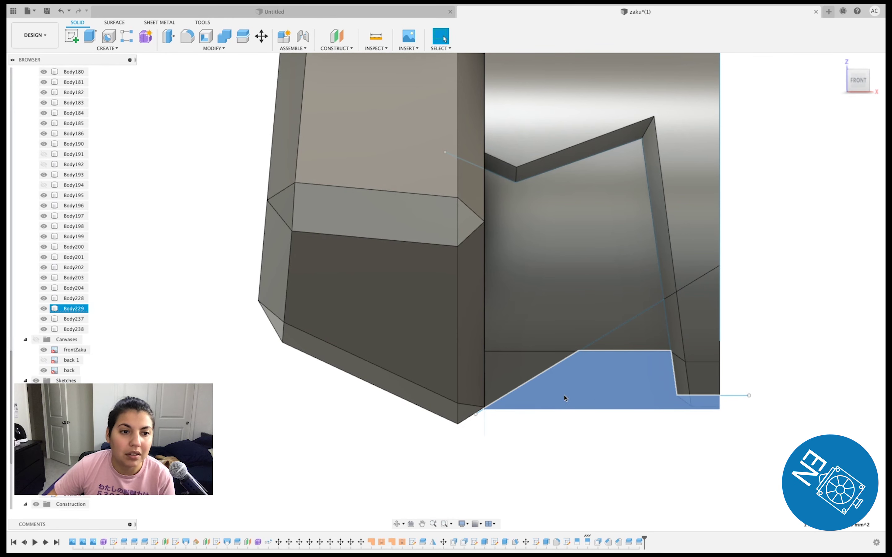
{"action": "left_click", "coordinate": [66, 309]}
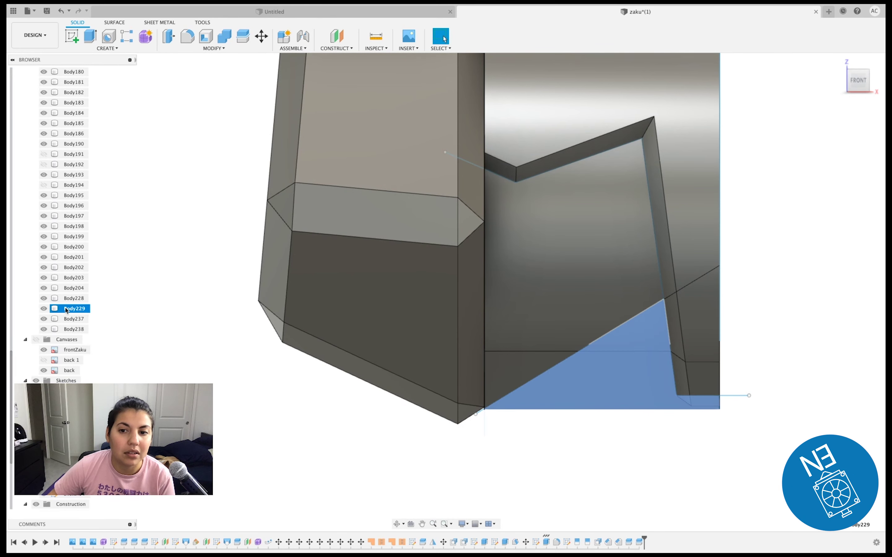
{"action": "left_click", "coordinate": [43, 309]}
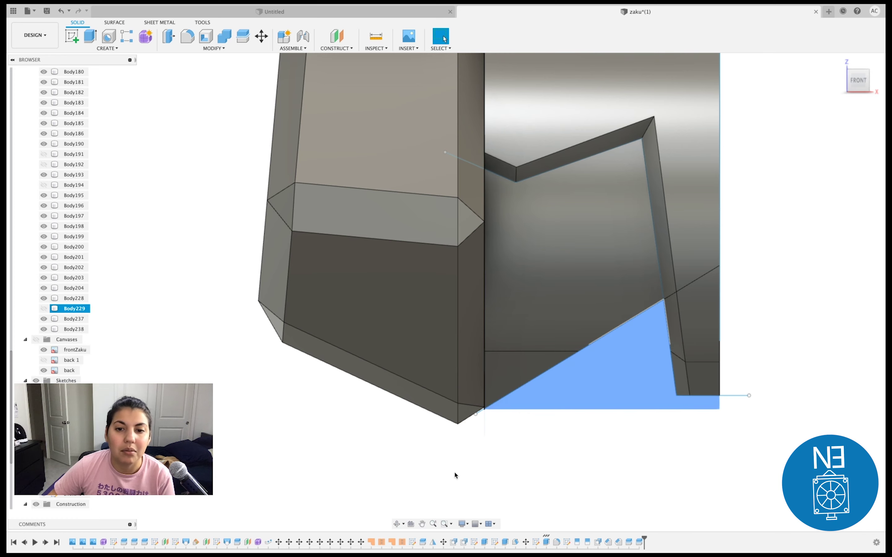
{"action": "scroll", "coordinate": [502, 432], "scroll_direction": "down", "scroll_amount": 1}
{"action": "left_click", "coordinate": [690, 231]}
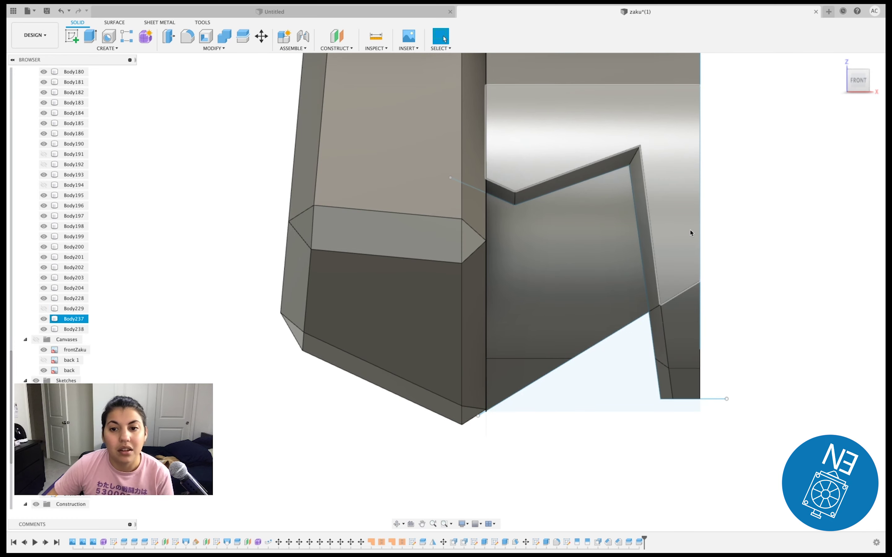
{"action": "key", "text": "Escape"}
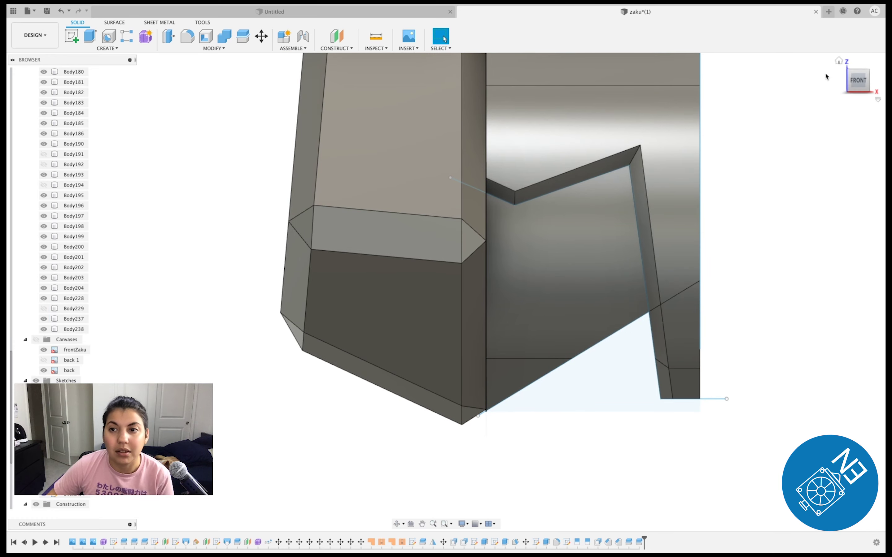
- From the back view, drag the sketch's lower-left corner point down the edge
{"action": "left_click", "coordinate": [844, 81]}
{"action": "left_click", "coordinate": [844, 80]}
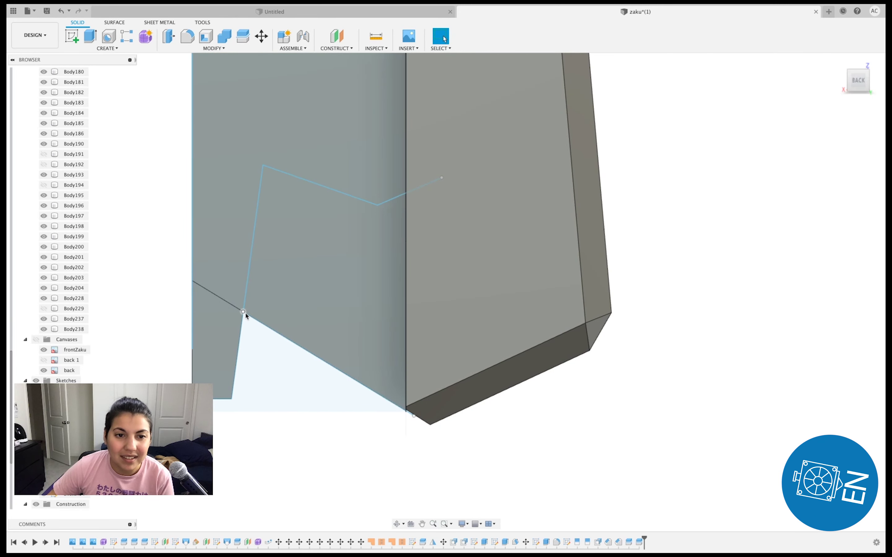
{"action": "left_click_drag", "start_coordinate": [244, 322], "coordinate": [239, 345]}
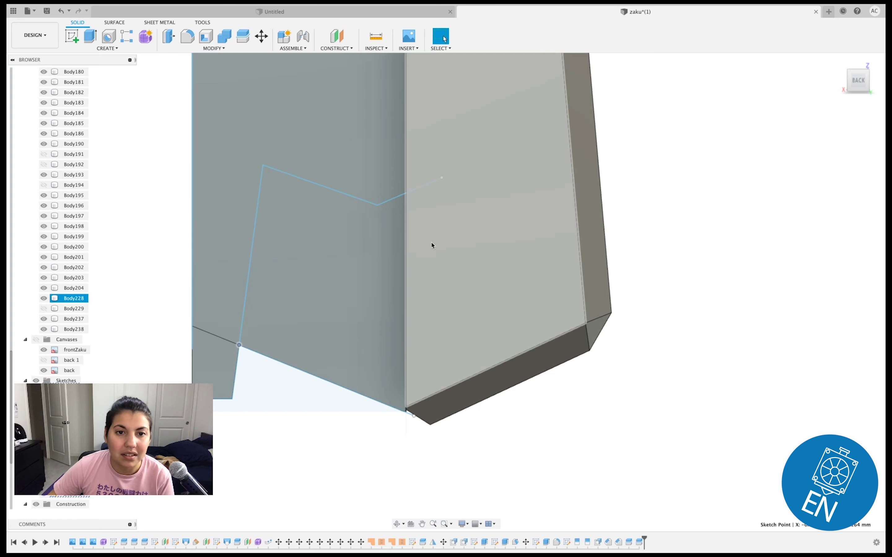
{"action": "left_click", "coordinate": [875, 83]}
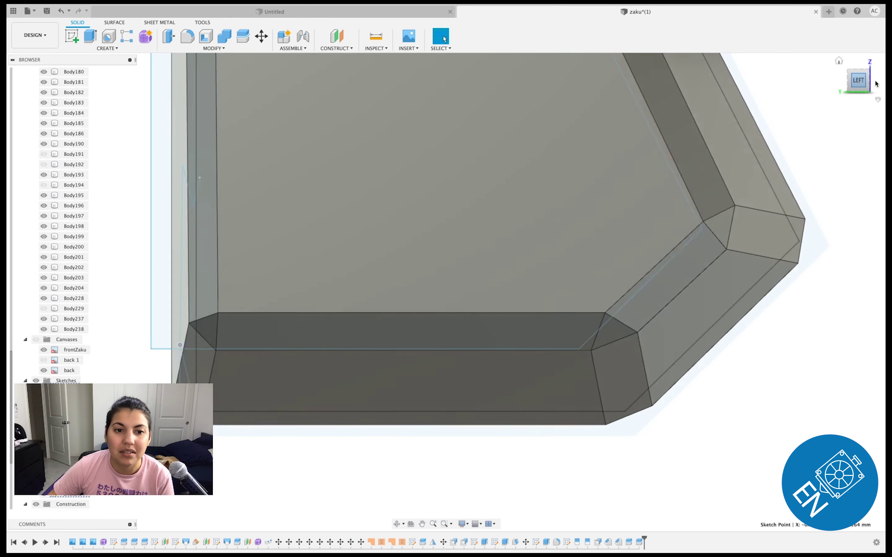
{"action": "left_click", "coordinate": [875, 83]}
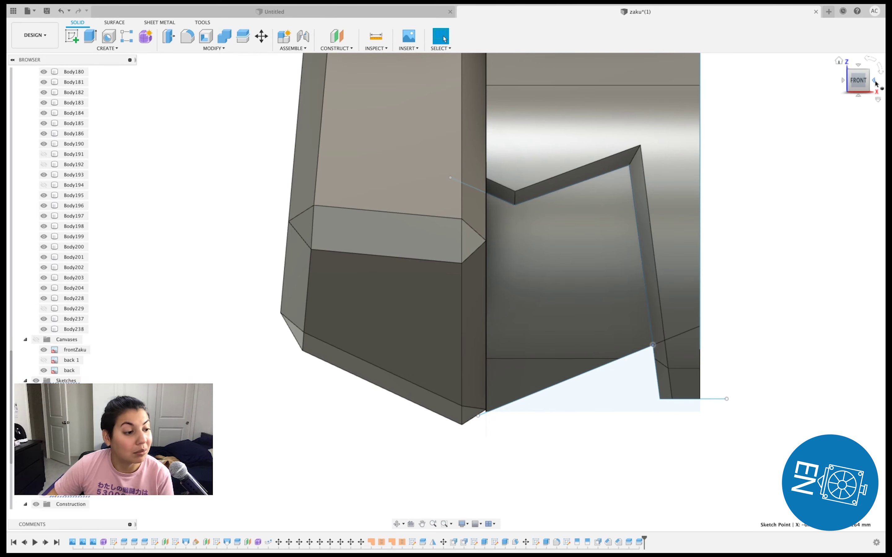
{"action": "left_click", "coordinate": [844, 81]}
{"action": "left_click", "coordinate": [844, 81]}
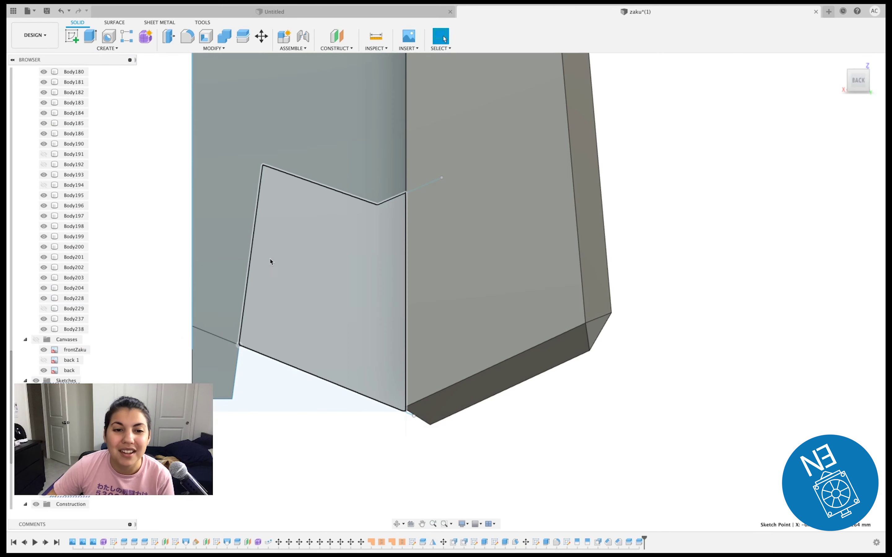
{"action": "left_click", "coordinate": [238, 350]}
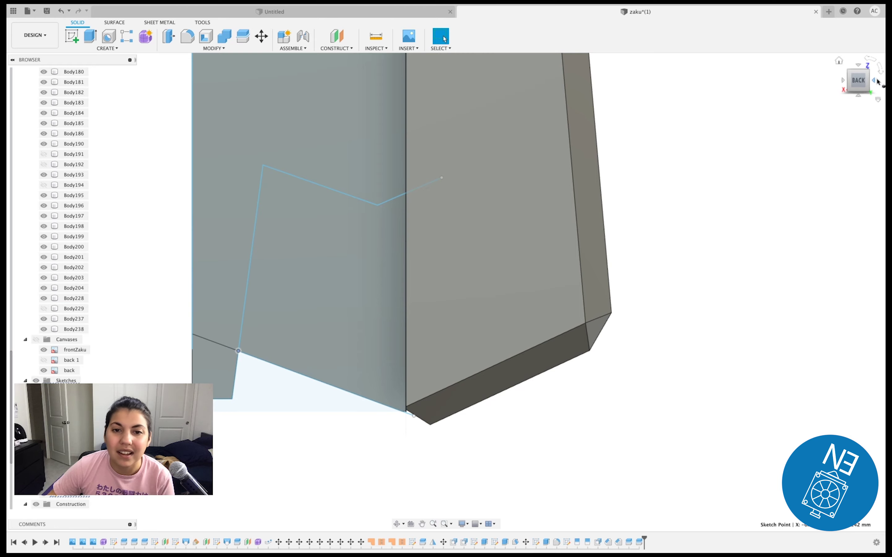
{"action": "left_click", "coordinate": [873, 82]}
{"action": "left_click", "coordinate": [873, 81]}
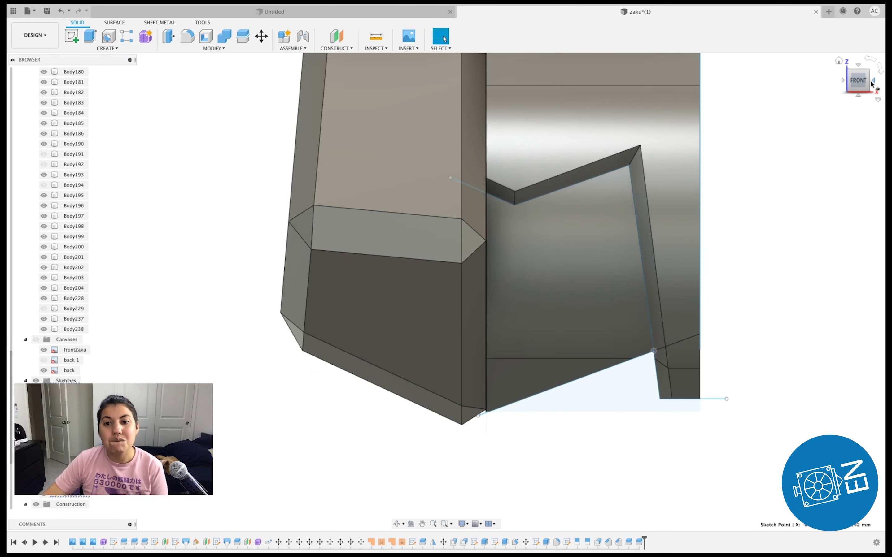
{"action": "scroll", "coordinate": [825, 214], "scroll_direction": "down", "scroll_amount": 3}
{"action": "middle_click_drag", "start_coordinate": [825, 228], "coordinate": [764, 352]}
{"action": "scroll", "coordinate": [762, 352], "scroll_direction": "down", "scroll_amount": 2}
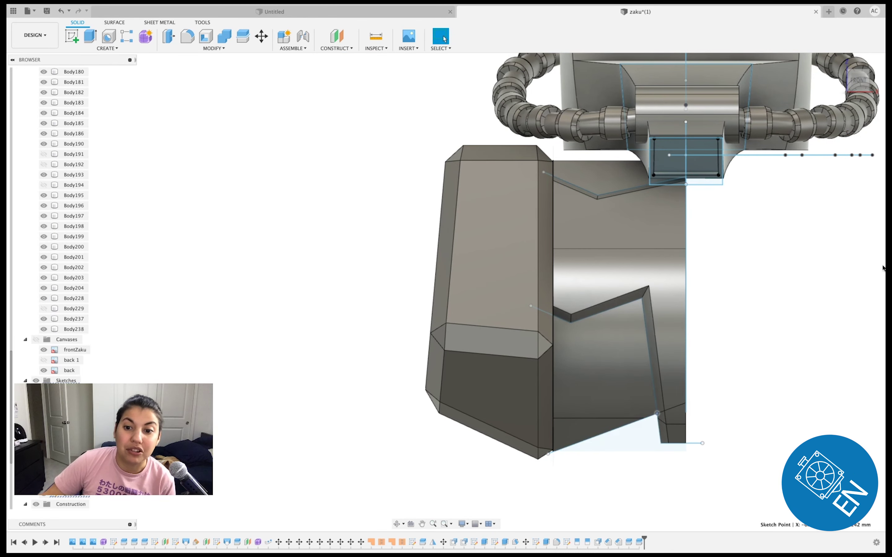
{"action": "scroll", "coordinate": [728, 321], "scroll_direction": "down", "scroll_amount": 1}
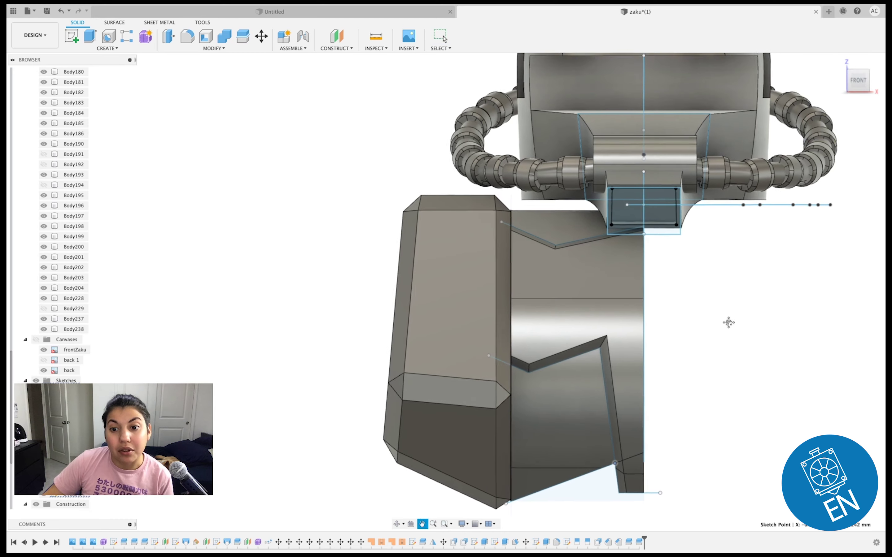
{"action": "middle_click_drag", "start_coordinate": [728, 322], "coordinate": [630, 297]}
{"action": "scroll", "coordinate": [648, 321], "scroll_direction": "down", "scroll_amount": 1}
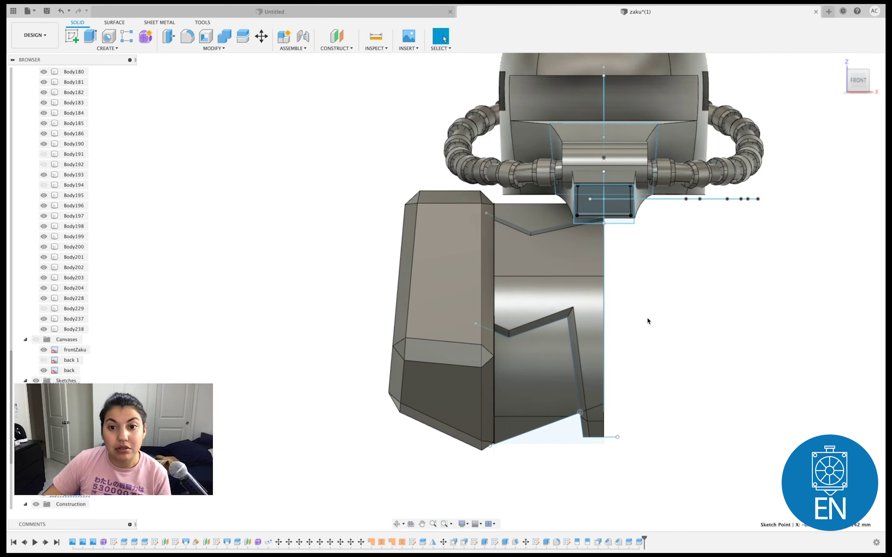
{"action": "scroll", "coordinate": [647, 321], "scroll_direction": "down", "scroll_amount": 1}
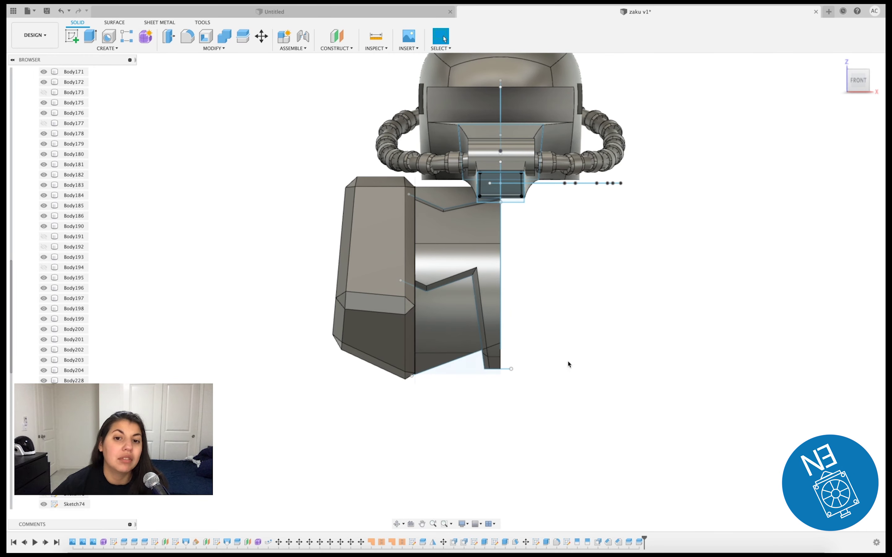
{"action": "mouse_move", "coordinate": [857, 78]}
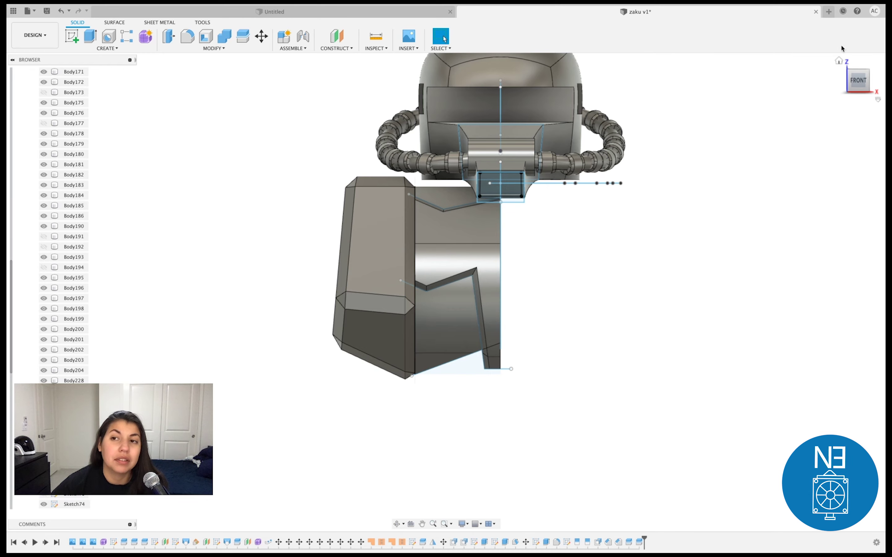
- Select the chest's large lower side face from below and create a sketch on it
{"action": "left_click_drag", "start_coordinate": [850, 89], "coordinate": [855, 54]}
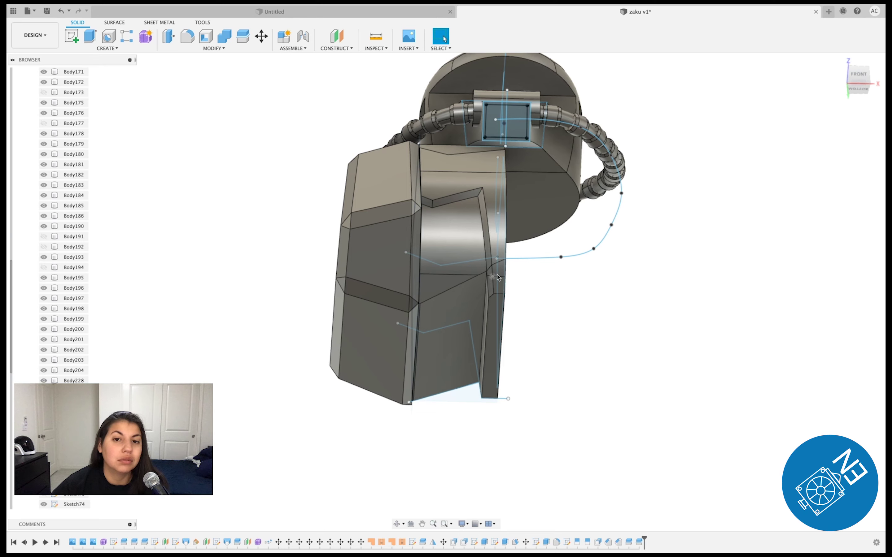
{"action": "left_click", "coordinate": [491, 311]}
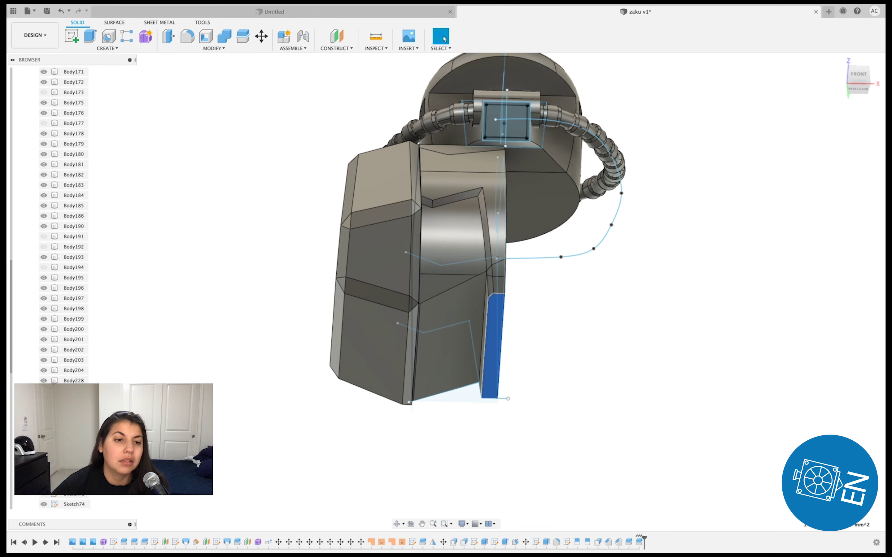
{"action": "left_click", "coordinate": [621, 295]}
{"action": "left_click", "coordinate": [490, 300]}
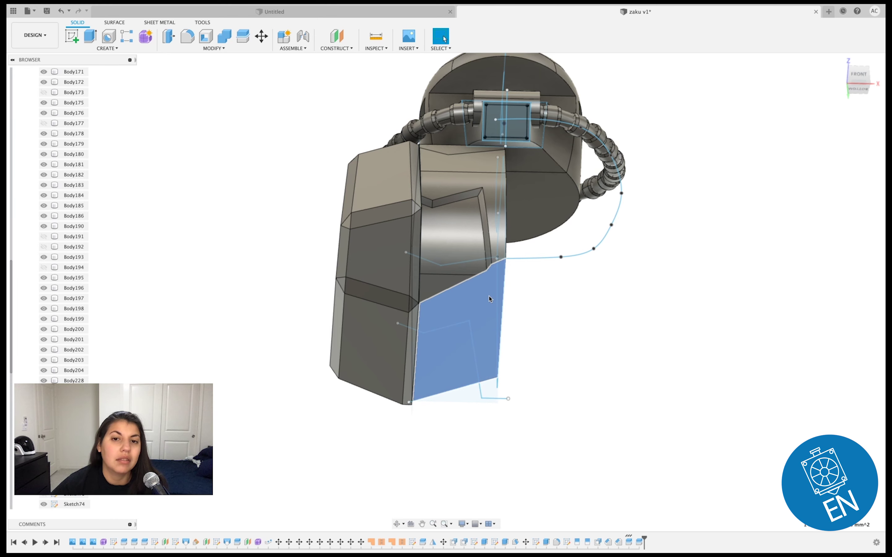
{"action": "left_click", "coordinate": [71, 37]}
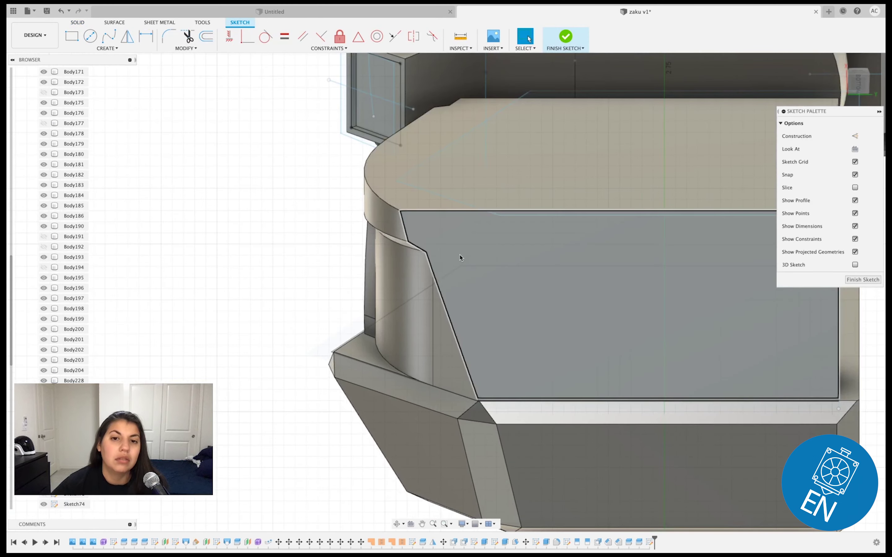
- Draw a short vertical line from the lower chest corner to the face's top edge, then finish the sketch
{"action": "key", "text": "l"}
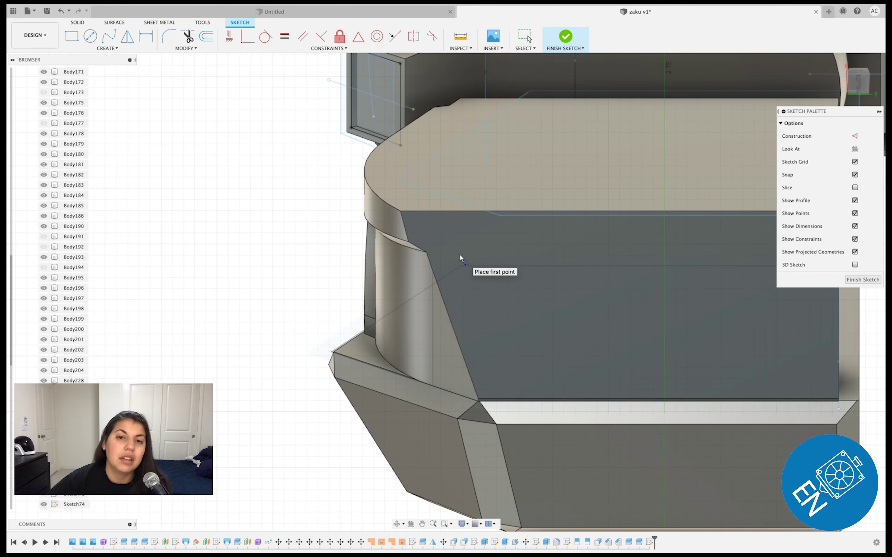
{"action": "scroll", "coordinate": [458, 258], "scroll_direction": "up", "scroll_amount": 3}
{"action": "scroll", "coordinate": [420, 263], "scroll_direction": "up", "scroll_amount": 3}
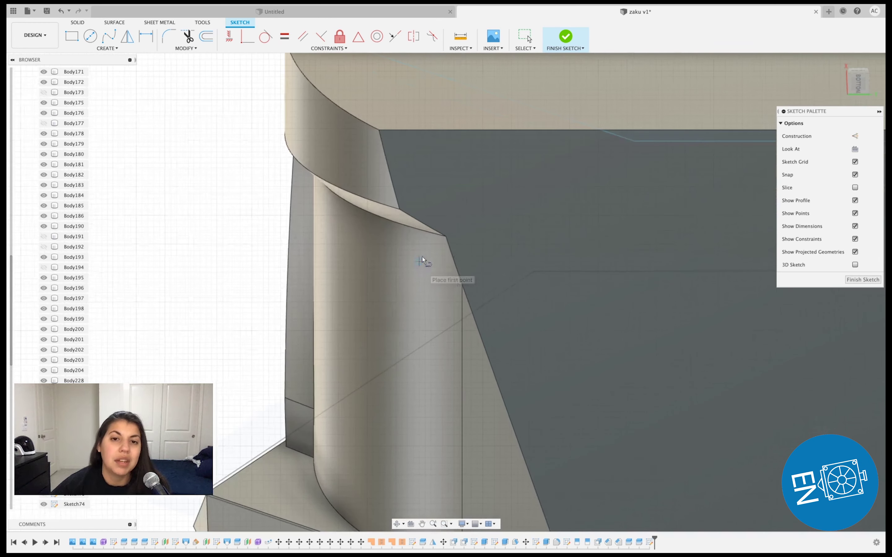
{"action": "left_click", "coordinate": [446, 236]}
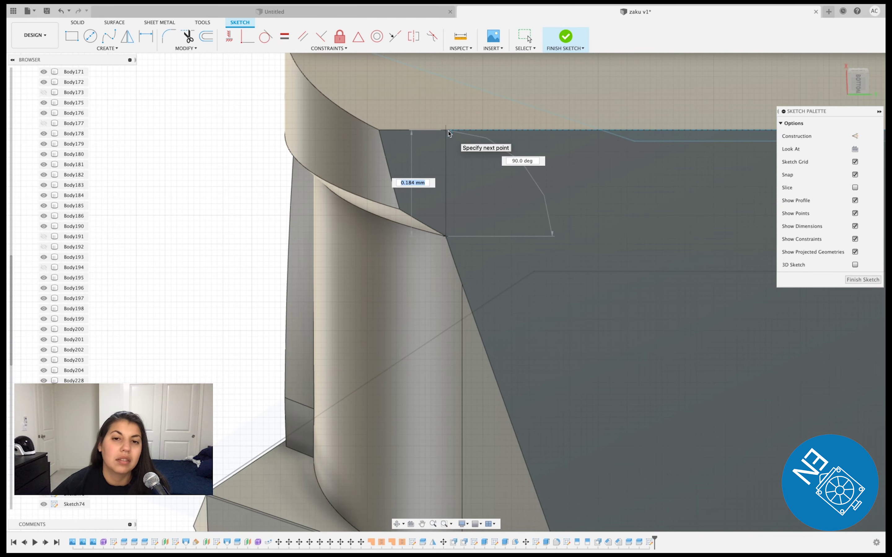
{"action": "double_click", "coordinate": [448, 133]}
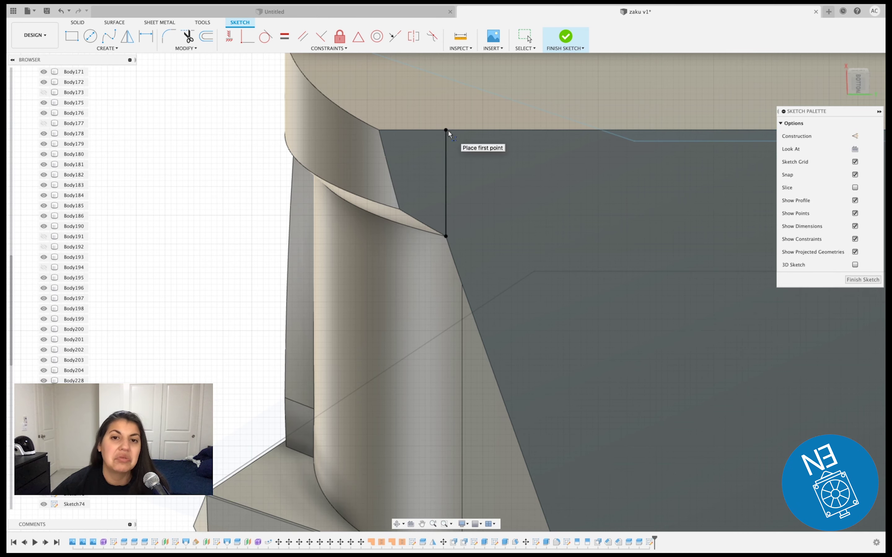
{"action": "left_click", "coordinate": [865, 280]}
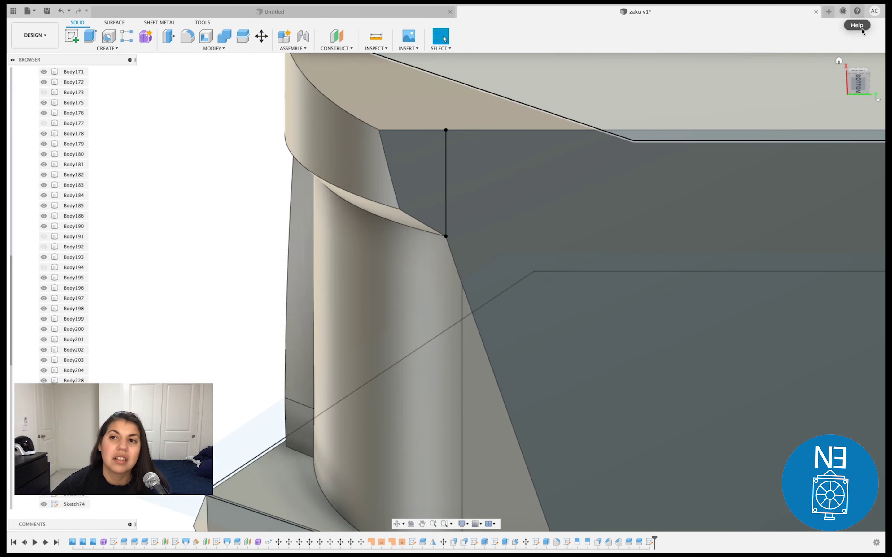
{"action": "left_click", "coordinate": [858, 72]}
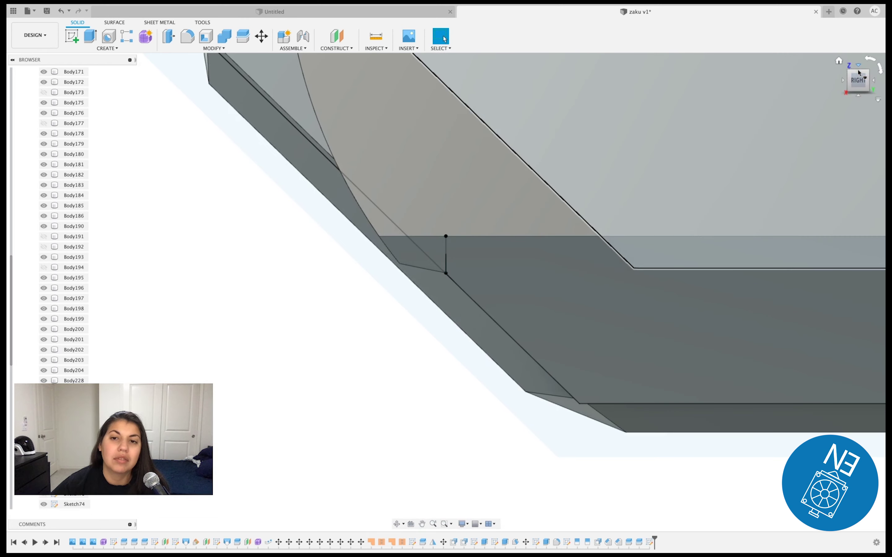
{"action": "scroll", "coordinate": [733, 225], "scroll_direction": "down", "scroll_amount": 3}
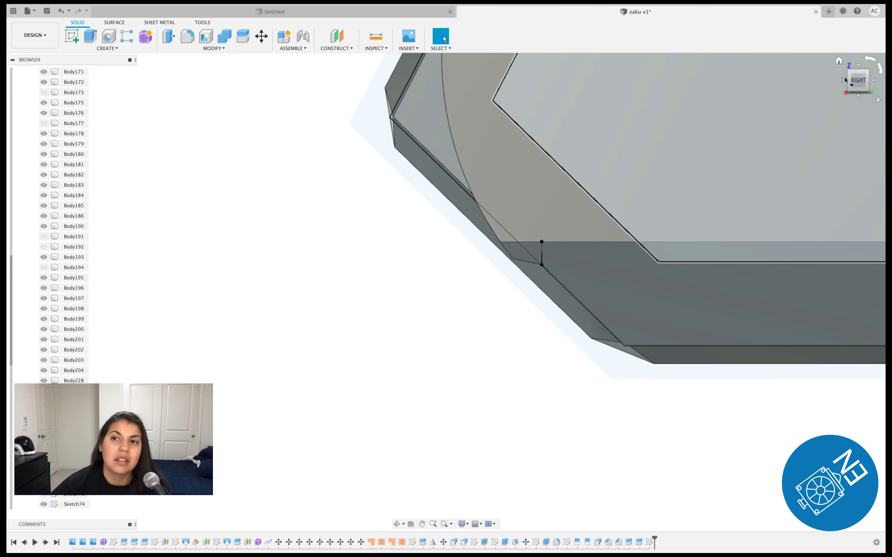
- Start an offset construction plane on the lower chest face
{"action": "left_click", "coordinate": [334, 37]}
{"action": "middle_click_drag", "start_coordinate": [754, 264], "coordinate": [408, 116]}
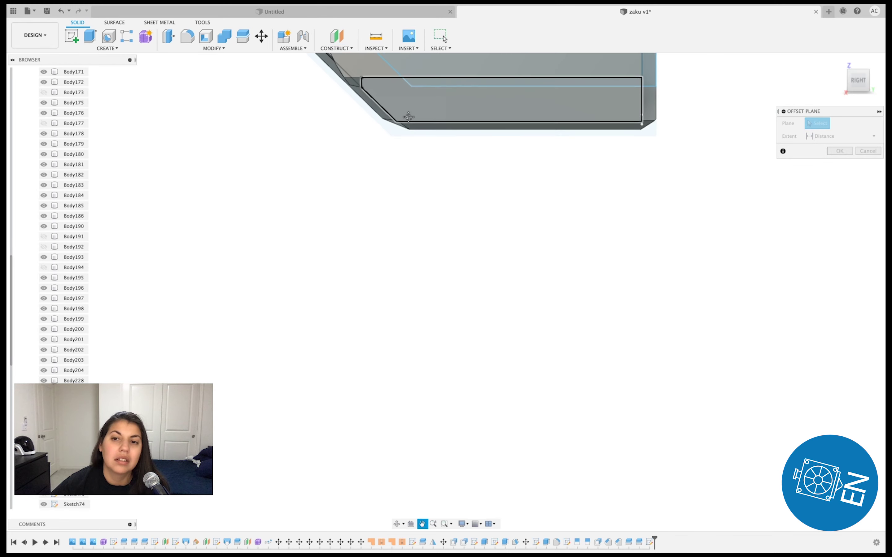
{"action": "scroll", "coordinate": [494, 275], "scroll_direction": "down", "scroll_amount": 3}
{"action": "scroll", "coordinate": [535, 291], "scroll_direction": "down", "scroll_amount": 3}
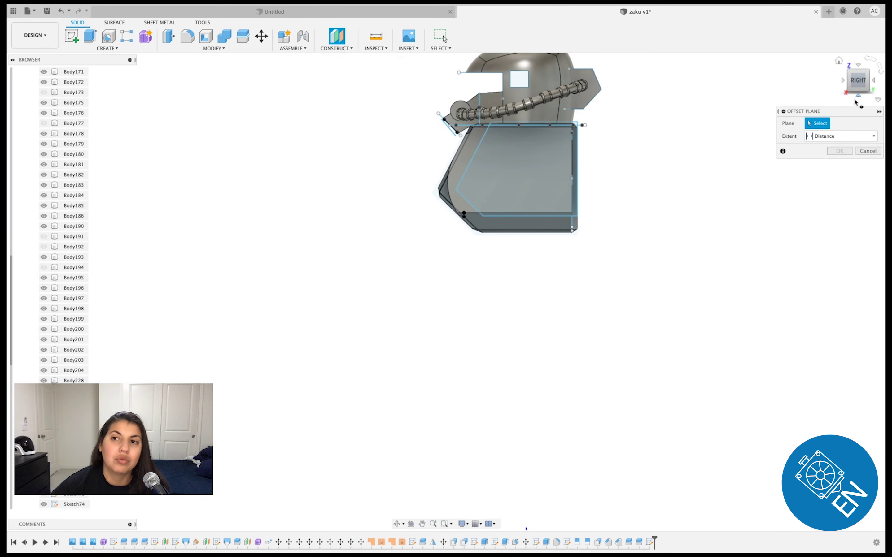
{"action": "left_click", "coordinate": [854, 100]}
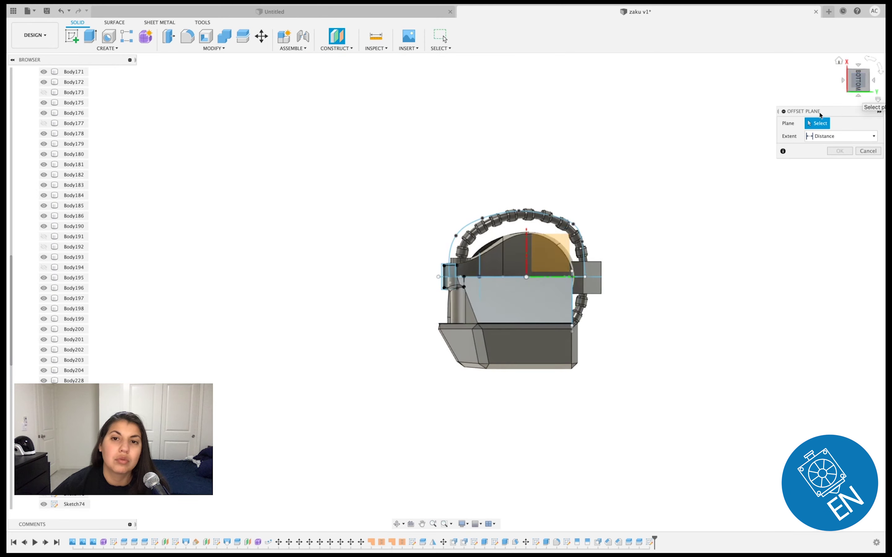
{"action": "left_click", "coordinate": [550, 250]}
{"action": "left_click", "coordinate": [851, 79]}
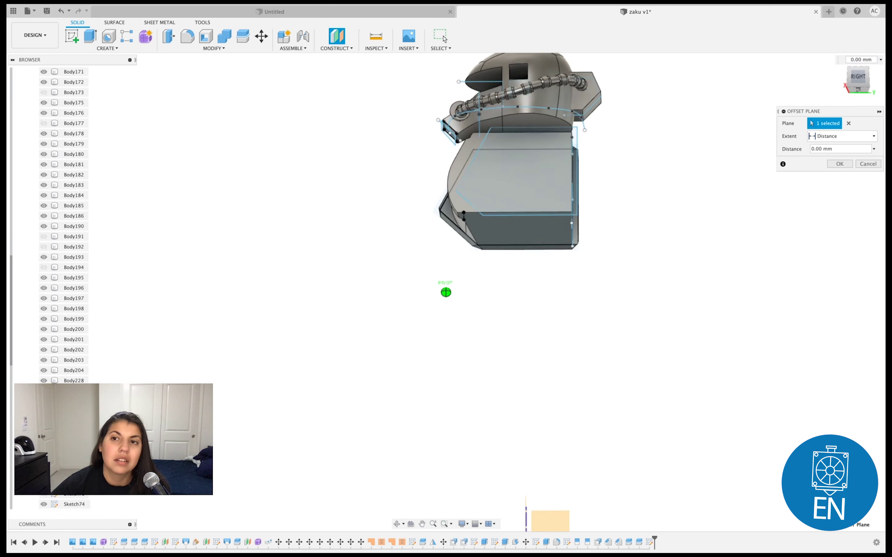
{"action": "left_click", "coordinate": [844, 79]}
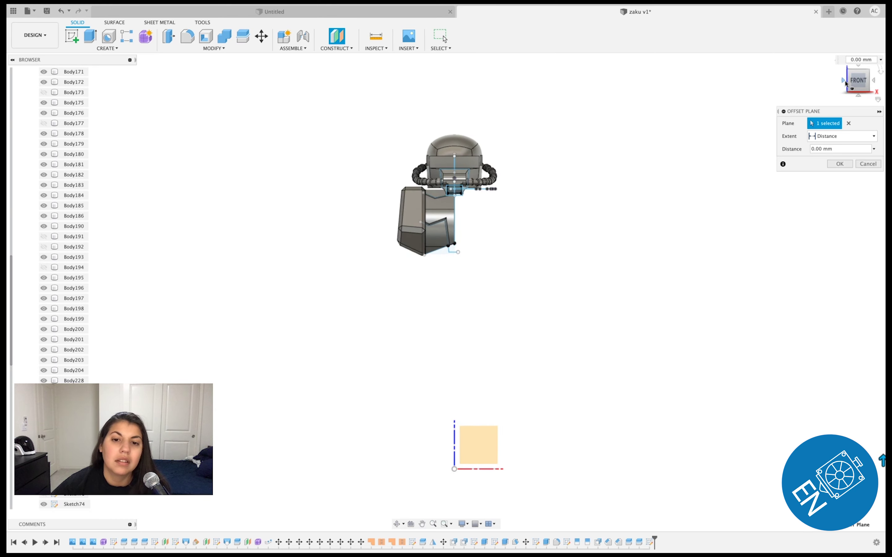
{"action": "left_click", "coordinate": [844, 80]}
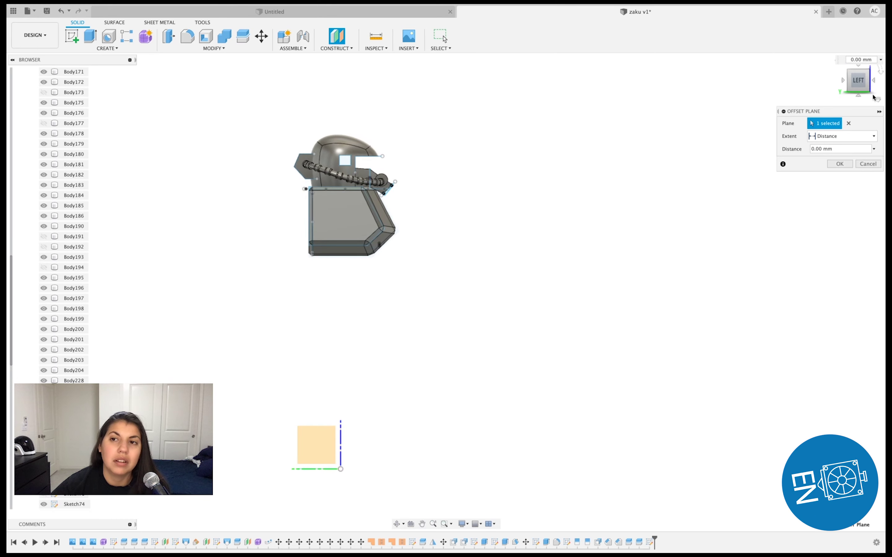
{"action": "left_click", "coordinate": [874, 81]}
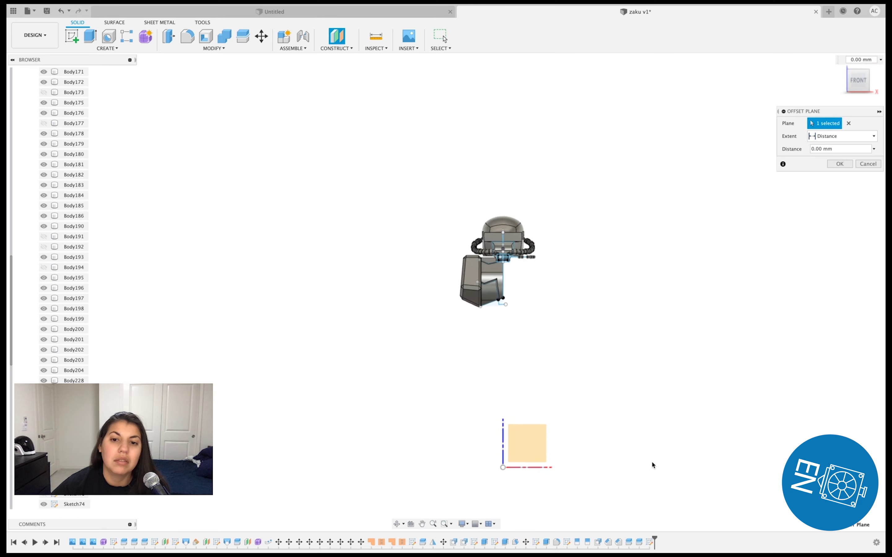
- Set the plane offset to 5.40 mm and confirm it as Plane46
{"action": "left_click_drag", "start_coordinate": [809, 409], "coordinate": [806, 320]}
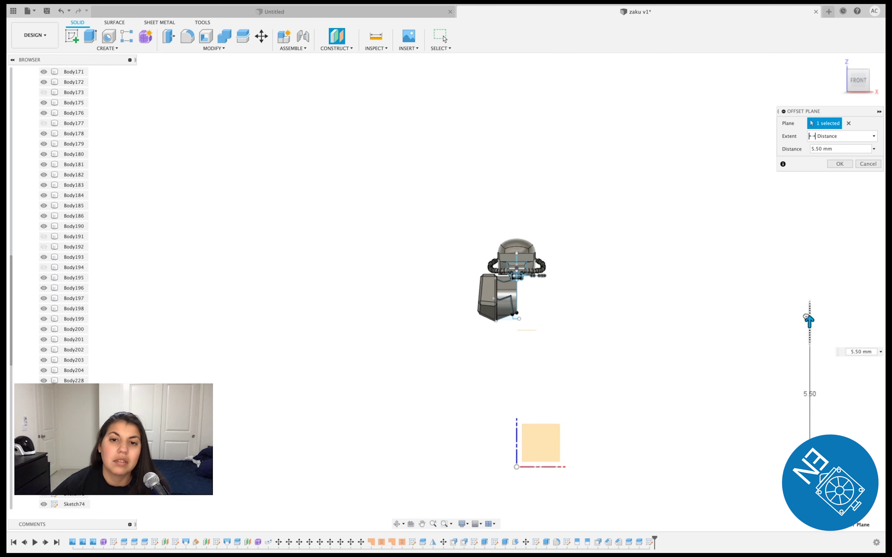
{"action": "scroll", "coordinate": [696, 331], "scroll_direction": "up", "scroll_amount": 3}
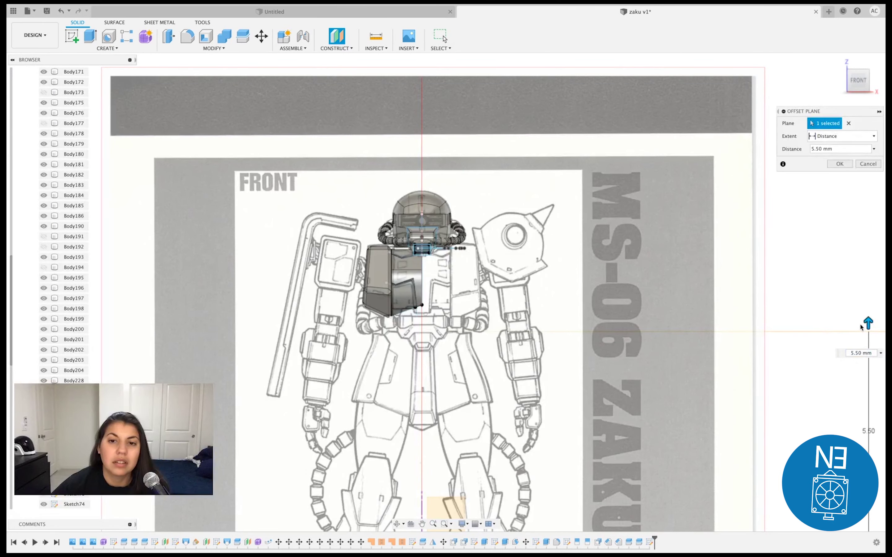
{"action": "scroll", "coordinate": [854, 331], "scroll_direction": "up", "scroll_amount": 3}
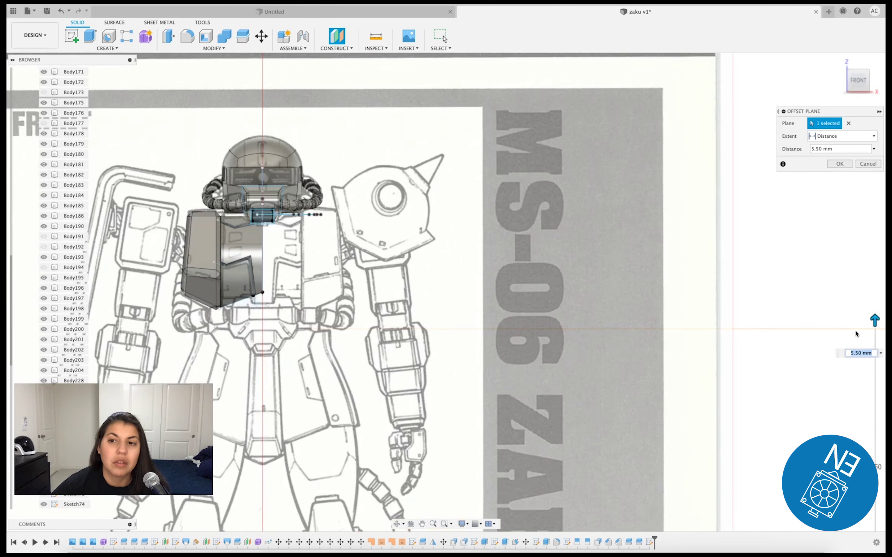
{"action": "scroll", "coordinate": [855, 334], "scroll_direction": "up", "scroll_amount": 3}
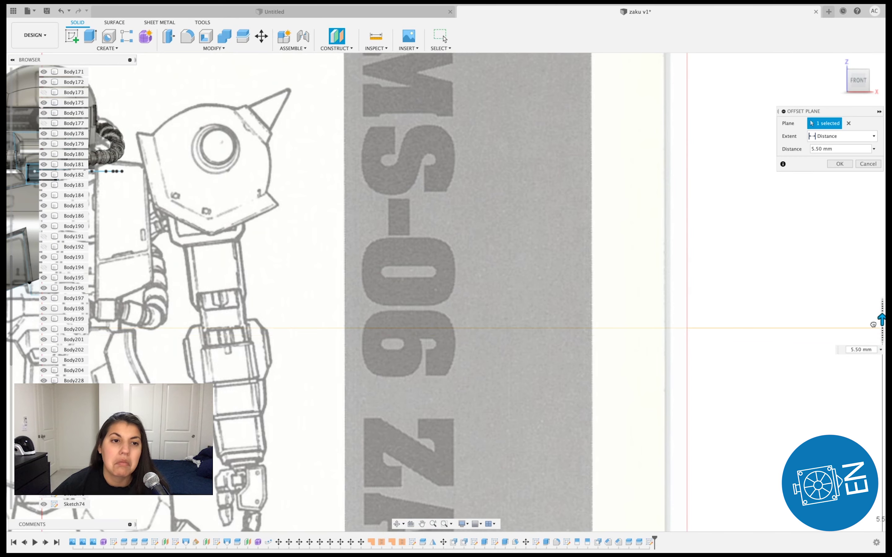
{"action": "left_click_drag", "start_coordinate": [872, 325], "coordinate": [202, 344]}
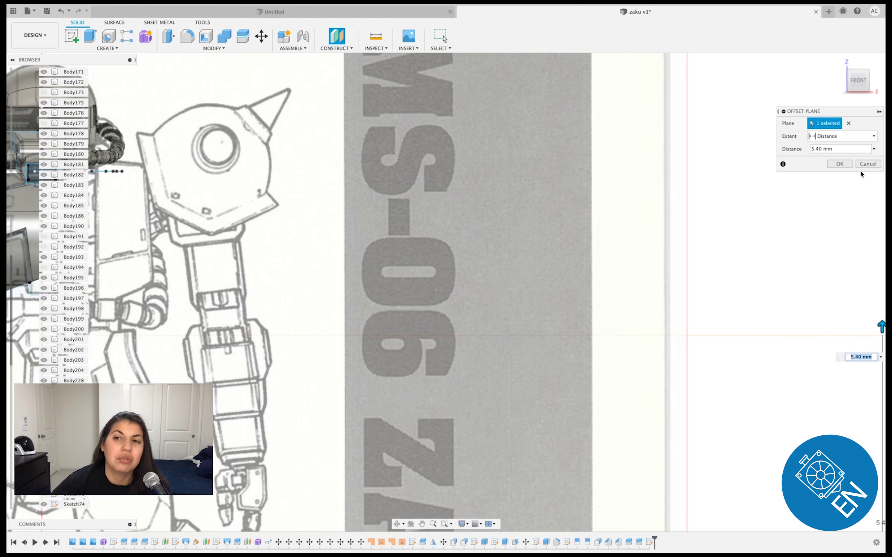
{"action": "left_click", "coordinate": [844, 165]}
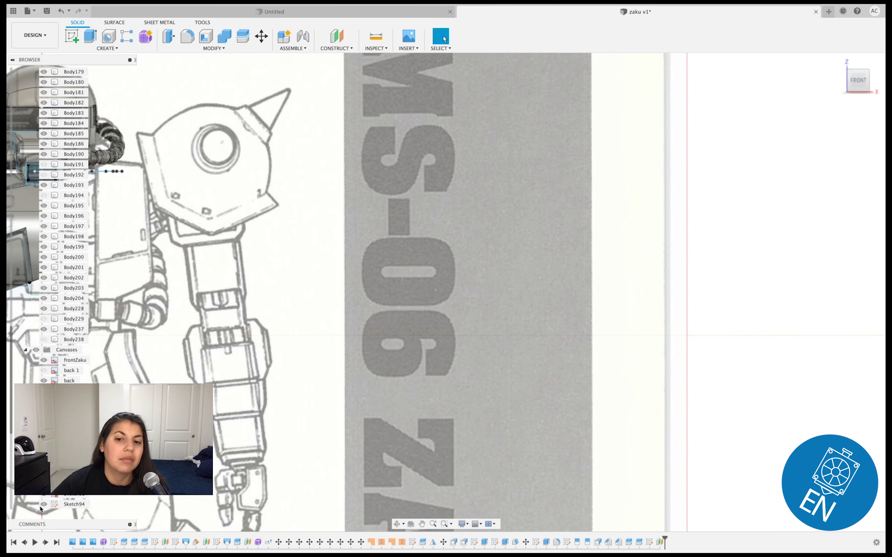
{"action": "scroll", "coordinate": [58, 503], "scroll_direction": "down", "scroll_amount": 5}
- Start a new sketch on the offset plane Plane46
{"action": "left_click", "coordinate": [69, 503]}
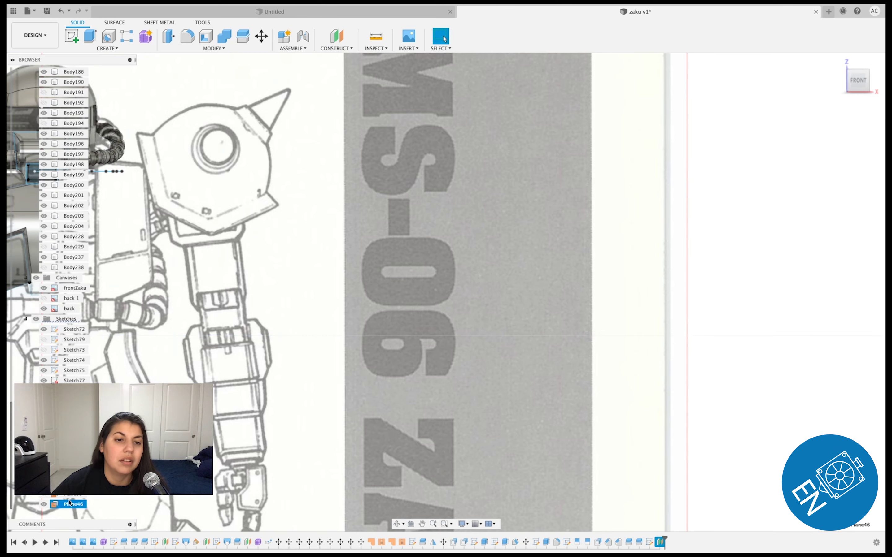
{"action": "left_click", "coordinate": [72, 36]}
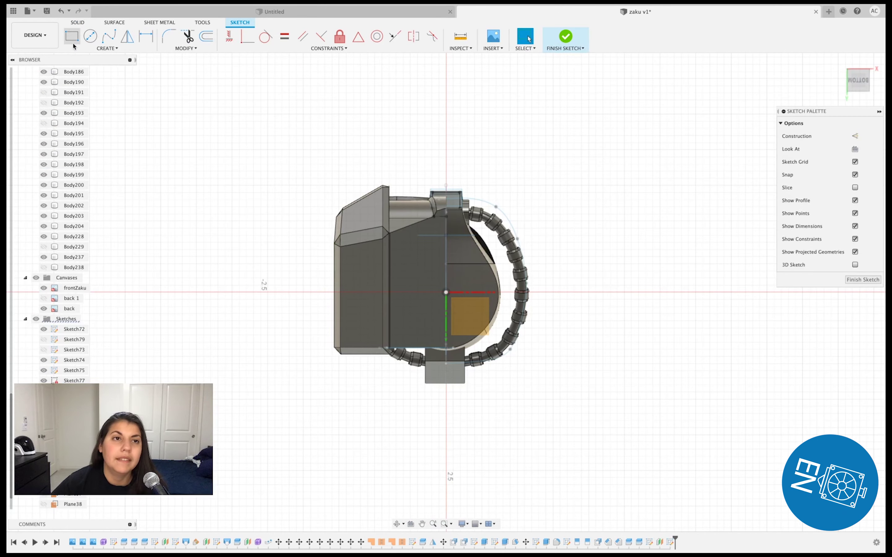
{"action": "left_click", "coordinate": [71, 36]}
{"action": "scroll", "coordinate": [413, 240], "scroll_direction": "up", "scroll_amount": 2}
{"action": "scroll", "coordinate": [429, 299], "scroll_direction": "up", "scroll_amount": 3}
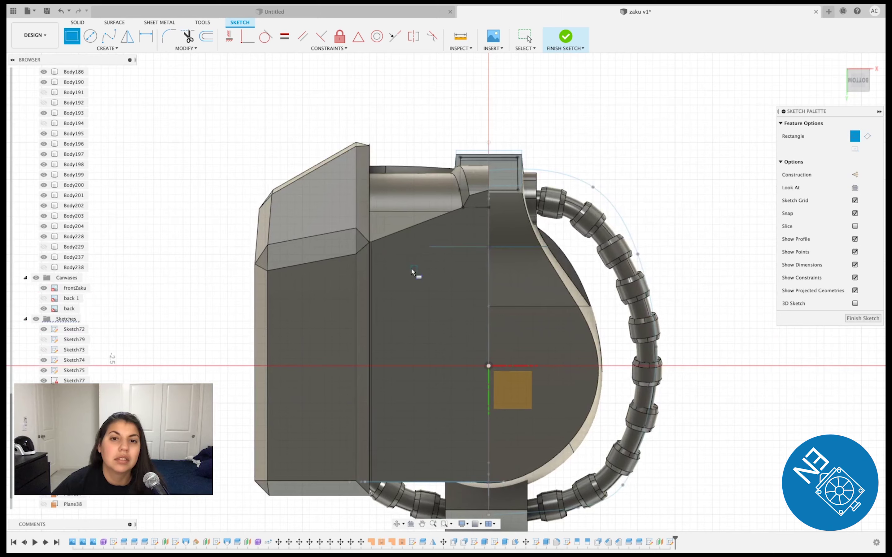
{"action": "scroll", "coordinate": [371, 250], "scroll_direction": "up", "scroll_amount": 3}
{"action": "scroll", "coordinate": [372, 247], "scroll_direction": "up", "scroll_amount": 3}
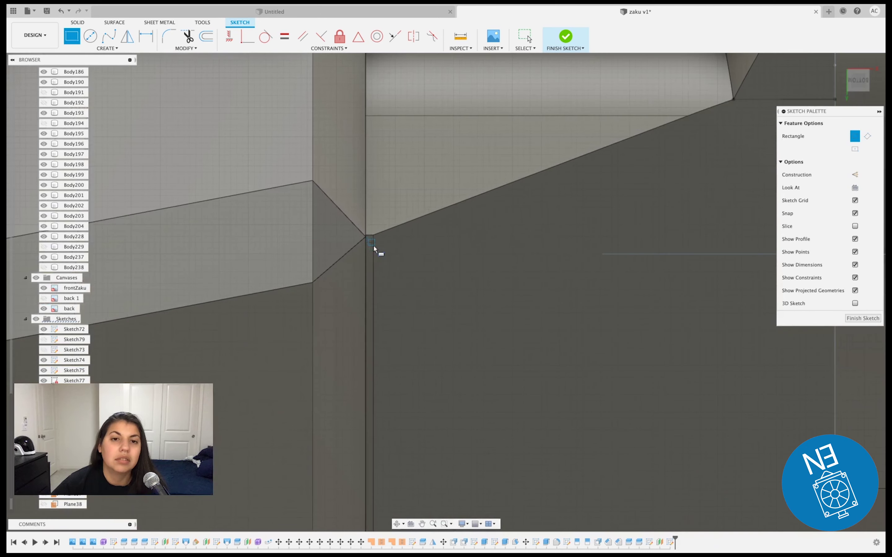
{"action": "scroll", "coordinate": [374, 245], "scroll_direction": "up", "scroll_amount": 2}
{"action": "scroll", "coordinate": [374, 245], "scroll_direction": "up", "scroll_amount": 2}
{"action": "scroll", "coordinate": [372, 243], "scroll_direction": "up", "scroll_amount": 2}
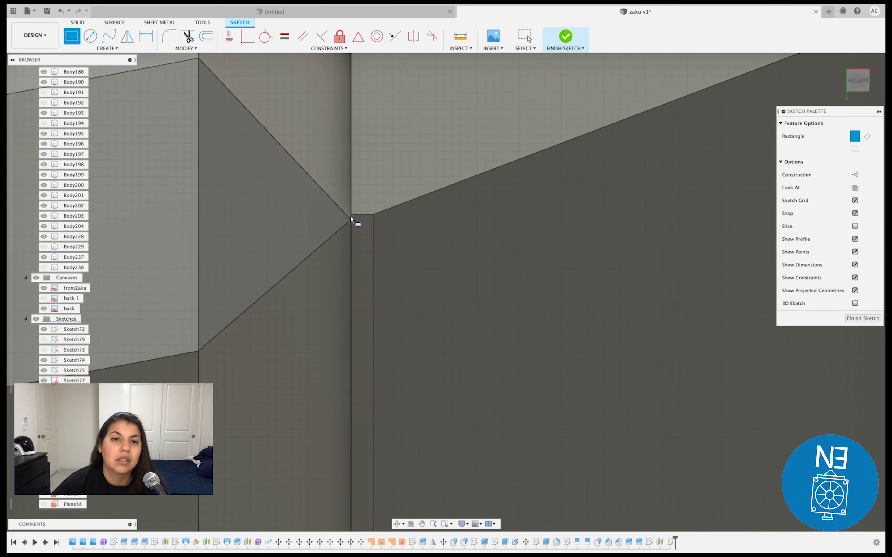
{"action": "scroll", "coordinate": [352, 219], "scroll_direction": "up", "scroll_amount": 2}
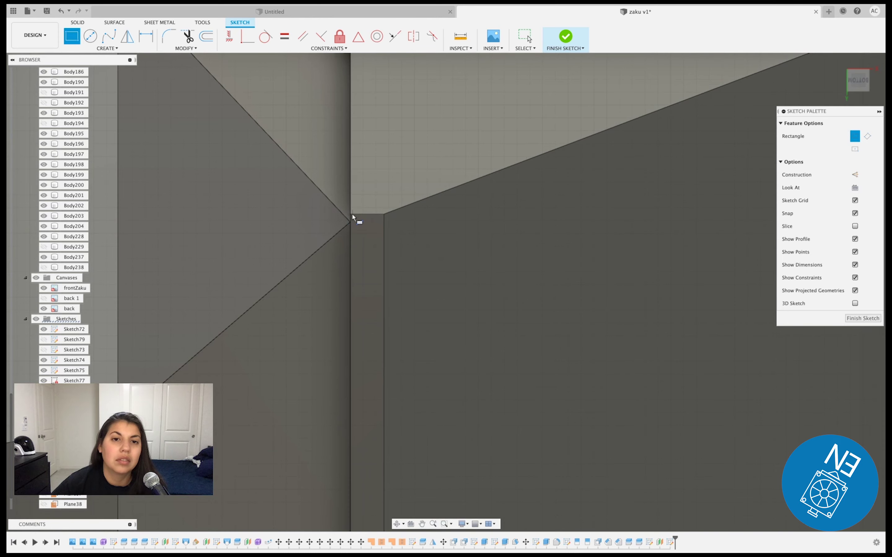
- Draw a rectangle from the model corner down to the chest's lower edge and finish the sketch
{"action": "left_click", "coordinate": [352, 217]}
{"action": "scroll", "coordinate": [479, 310], "scroll_direction": "down", "scroll_amount": 2}
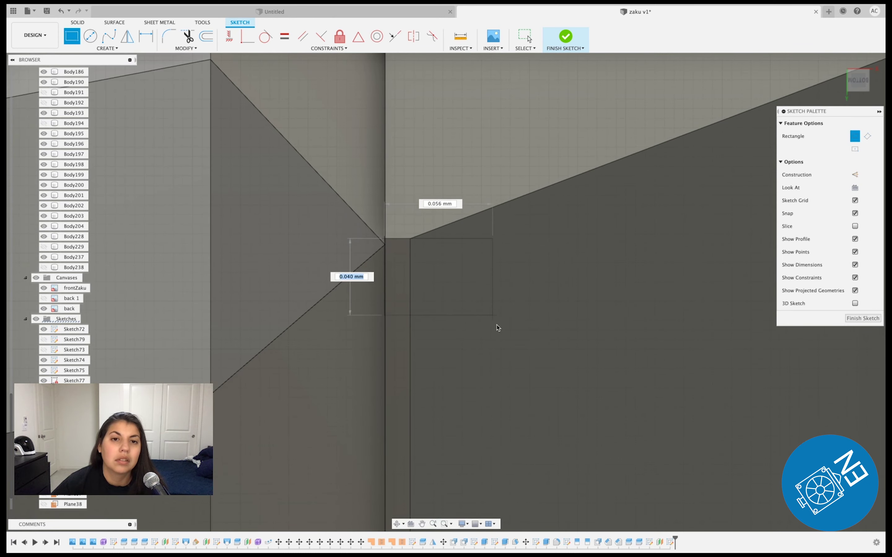
{"action": "middle_click_drag", "start_coordinate": [496, 324], "coordinate": [309, 213]}
{"action": "scroll", "coordinate": [477, 332], "scroll_direction": "down", "scroll_amount": 2}
{"action": "scroll", "coordinate": [517, 368], "scroll_direction": "down", "scroll_amount": 2}
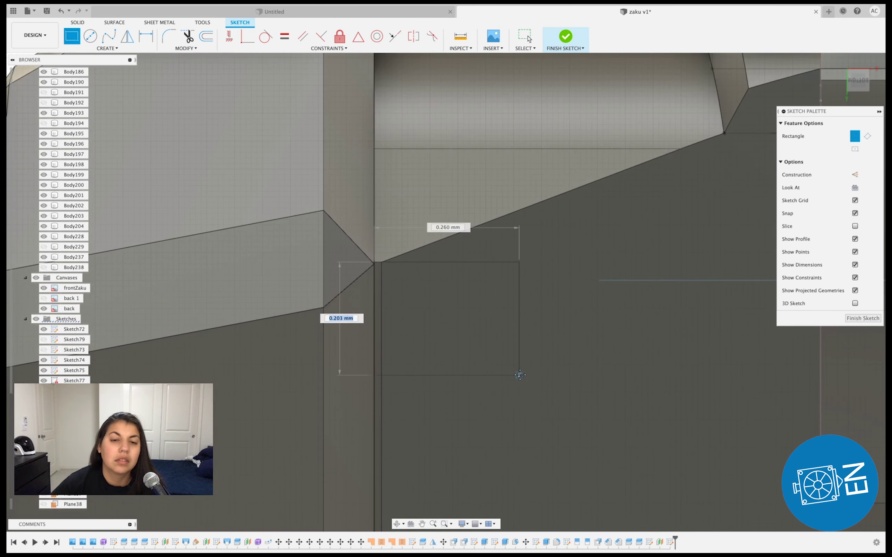
{"action": "middle_click_drag", "start_coordinate": [518, 368], "coordinate": [217, 242]}
{"action": "scroll", "coordinate": [338, 323], "scroll_direction": "down", "scroll_amount": 3}
{"action": "scroll", "coordinate": [352, 370], "scroll_direction": "down", "scroll_amount": 2}
{"action": "middle_click_drag", "start_coordinate": [353, 370], "coordinate": [358, 169]}
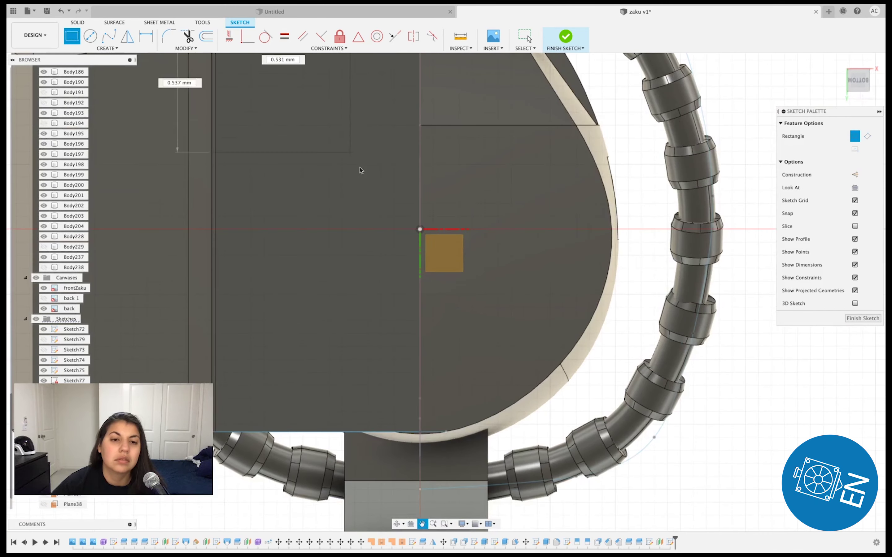
{"action": "scroll", "coordinate": [420, 434], "scroll_direction": "up", "scroll_amount": 2}
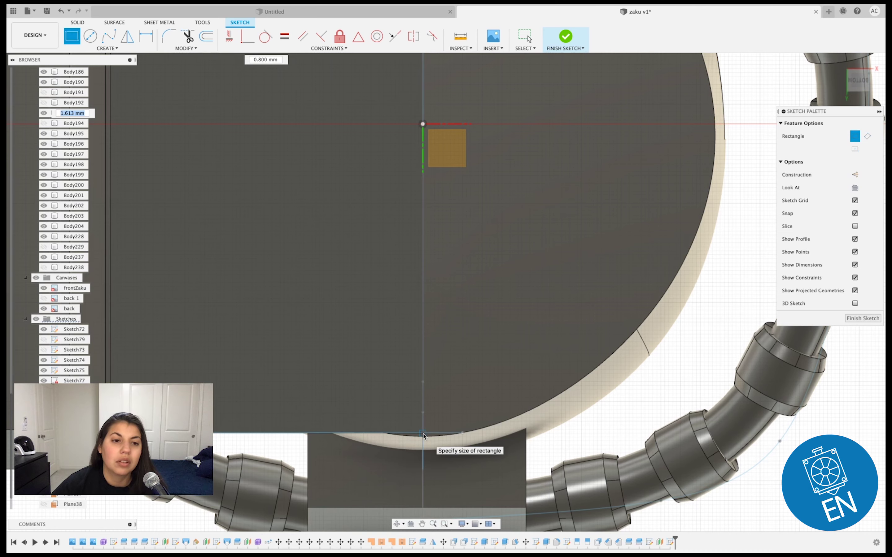
{"action": "left_click", "coordinate": [423, 436]}
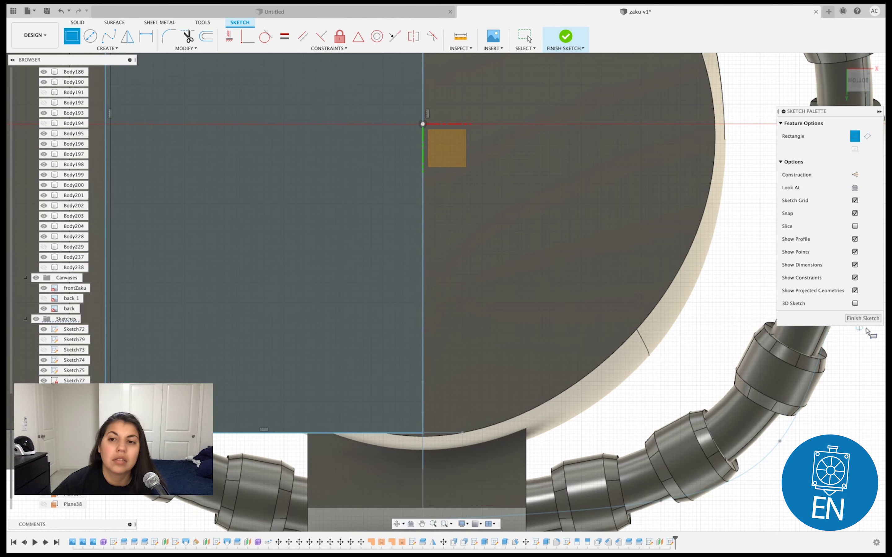
{"action": "left_click", "coordinate": [862, 318]}
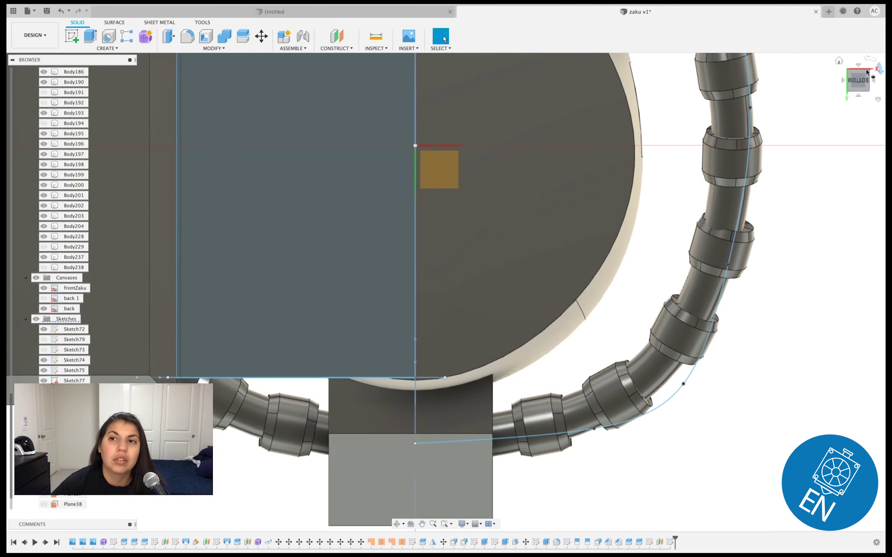
- Try the Rib feature from the Create menu, then cancel it
{"action": "left_click", "coordinate": [858, 66]}
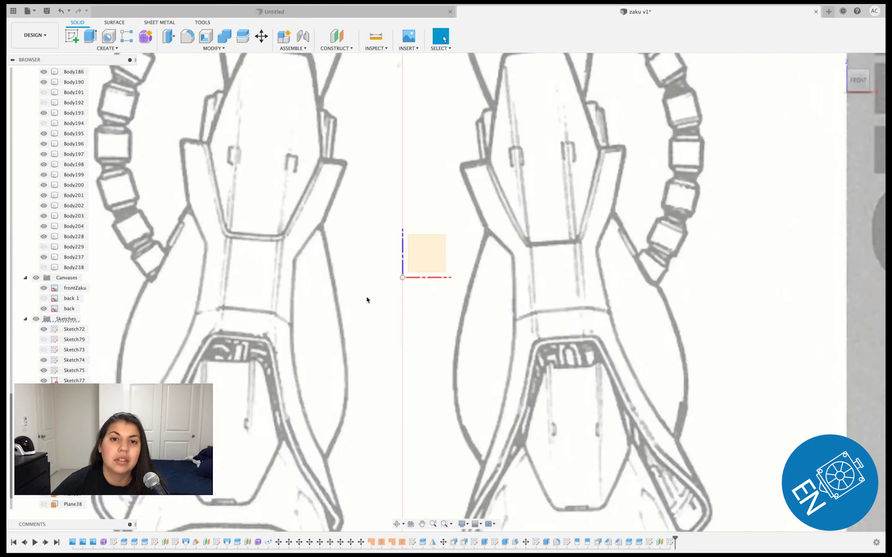
{"action": "scroll", "coordinate": [358, 220], "scroll_direction": "down", "scroll_amount": 5}
{"action": "scroll", "coordinate": [181, 54], "scroll_direction": "up", "scroll_amount": 3}
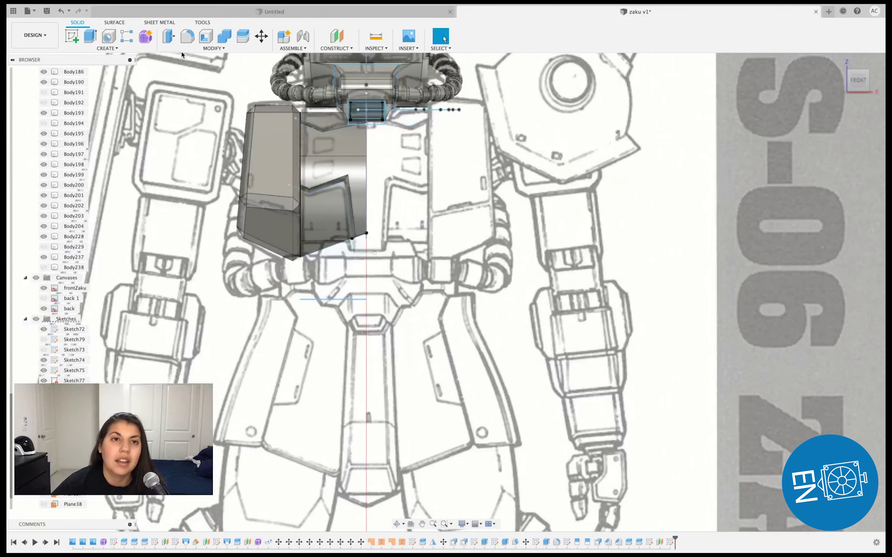
{"action": "left_click", "coordinate": [99, 50]}
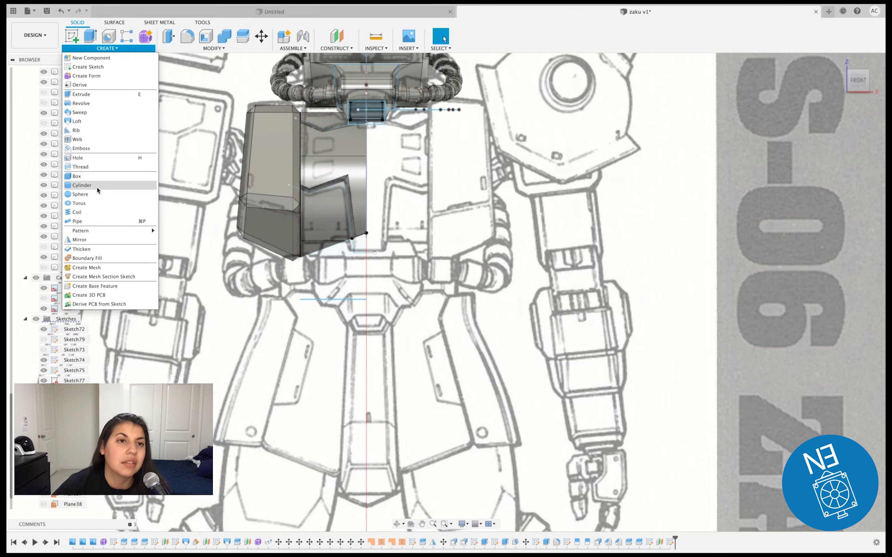
{"action": "left_click", "coordinate": [95, 128]}
{"action": "left_click", "coordinate": [856, 178]}
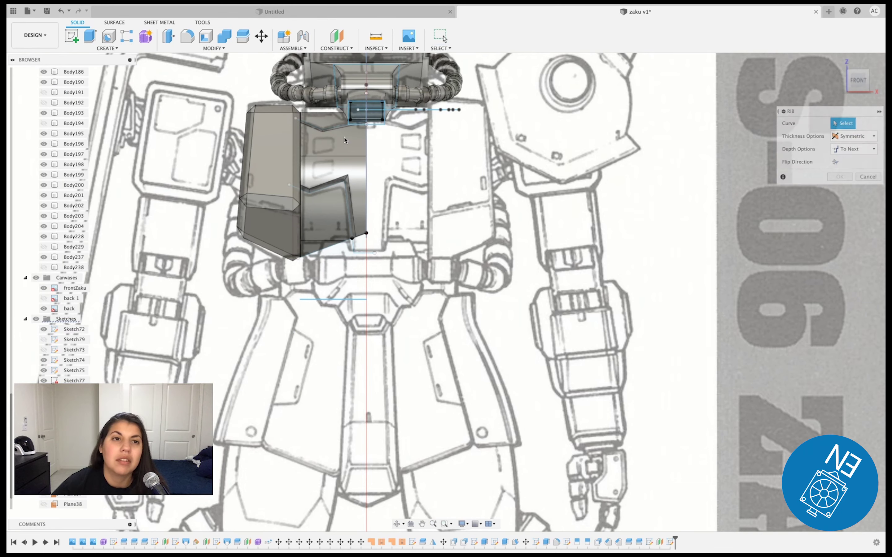
- Loft between the upper and lower profiles and hide the reference canvases
{"action": "left_click", "coordinate": [99, 48]}
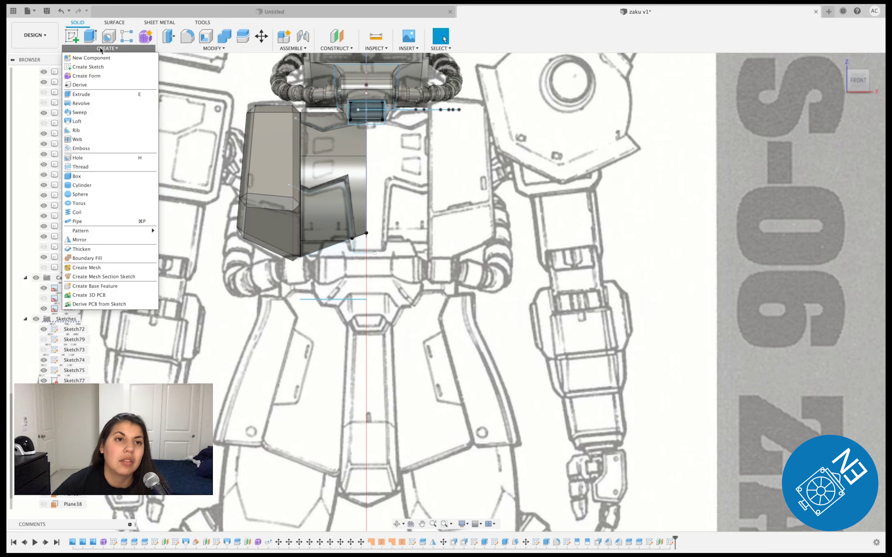
{"action": "left_click", "coordinate": [94, 122]}
{"action": "scroll", "coordinate": [434, 266], "scroll_direction": "up", "scroll_amount": 3}
{"action": "mouse_move", "coordinate": [435, 266]}
{"action": "middle_mouse_down", "text": "shift"}
{"action": "mouse_move", "coordinate": [596, 145]}
{"action": "mouse_move", "coordinate": [219, 260]}
{"action": "middle_mouse_up", "text": "shift"}
{"action": "left_click", "coordinate": [264, 229]}
{"action": "left_click", "coordinate": [268, 317]}
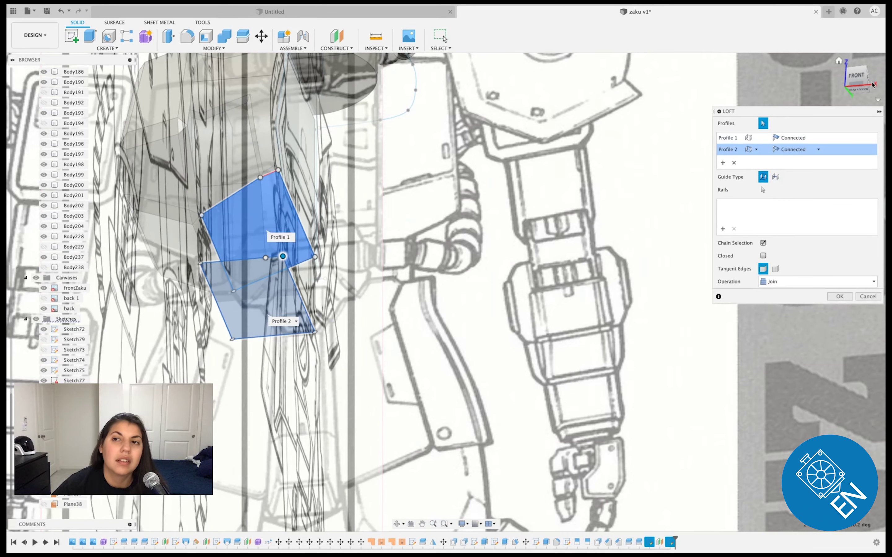
{"action": "left_click", "coordinate": [848, 77]}
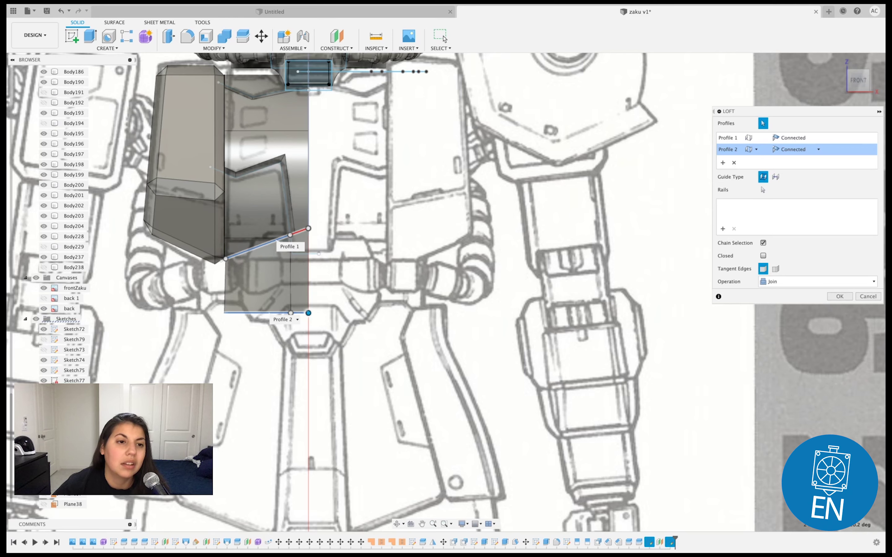
{"action": "left_click", "coordinate": [37, 278]}
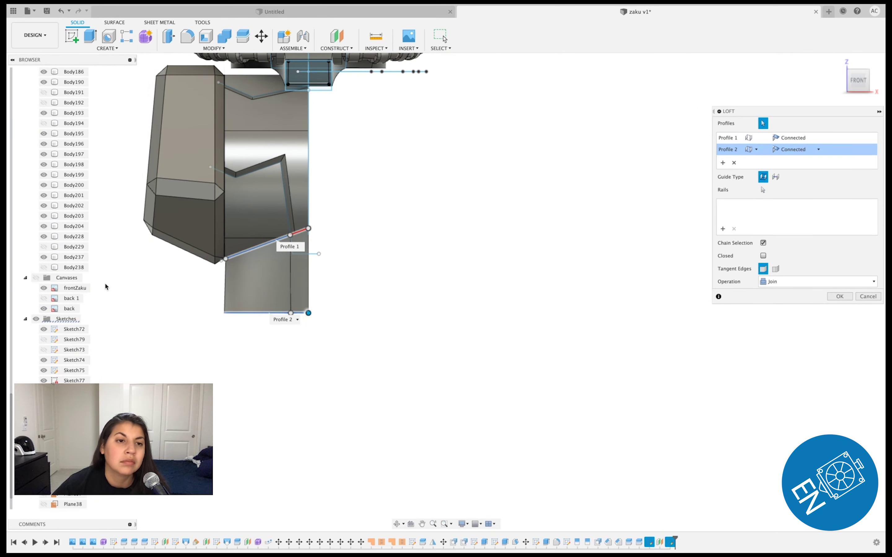
{"action": "left_click", "coordinate": [44, 271]}
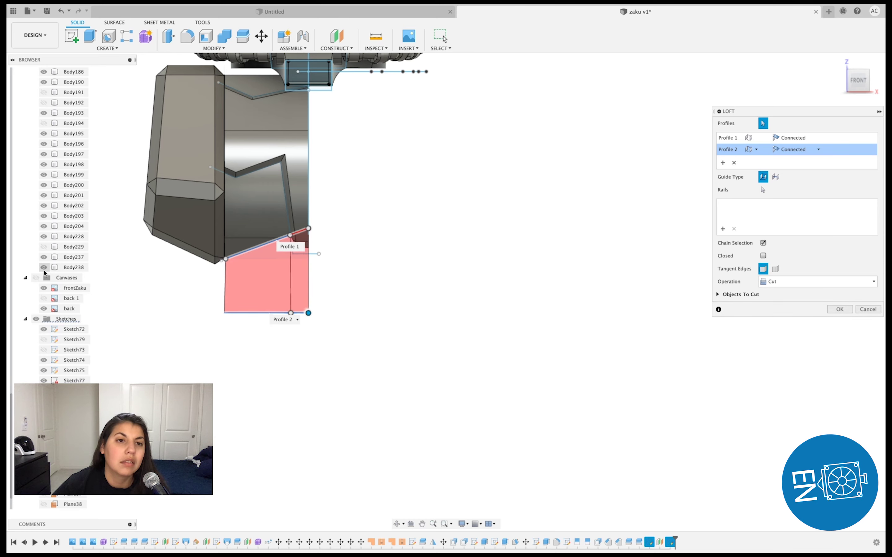
{"action": "left_click", "coordinate": [44, 267]}
- Set the loft operation to New Body and create Body240
{"action": "left_click", "coordinate": [786, 283]}
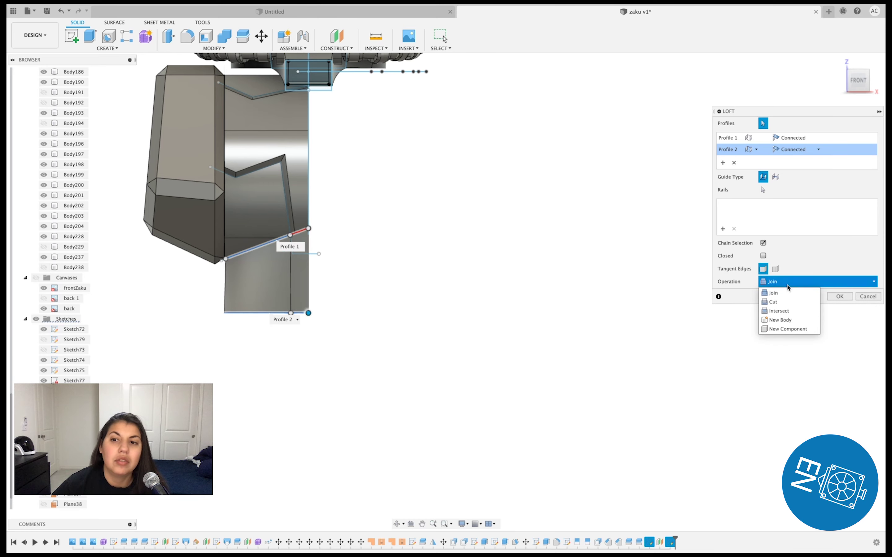
{"action": "left_click", "coordinate": [778, 319]}
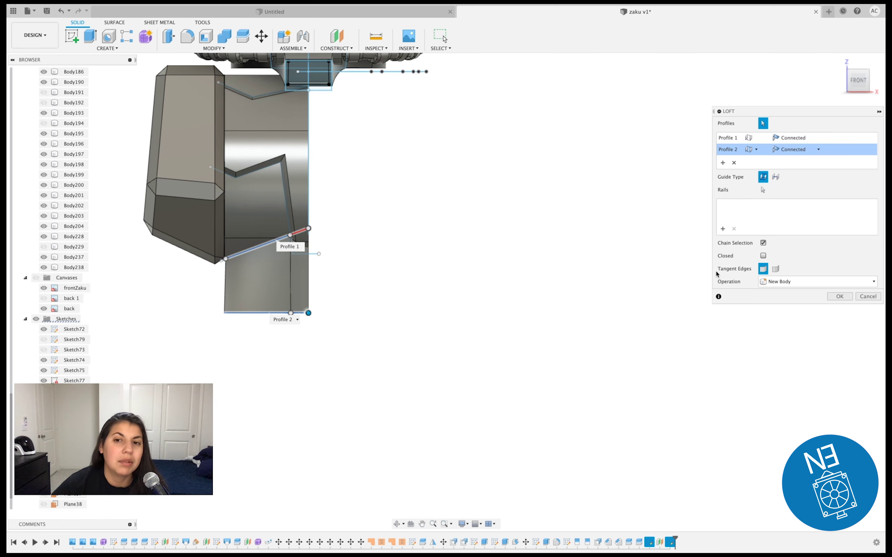
{"action": "mouse_move", "coordinate": [857, 81]}
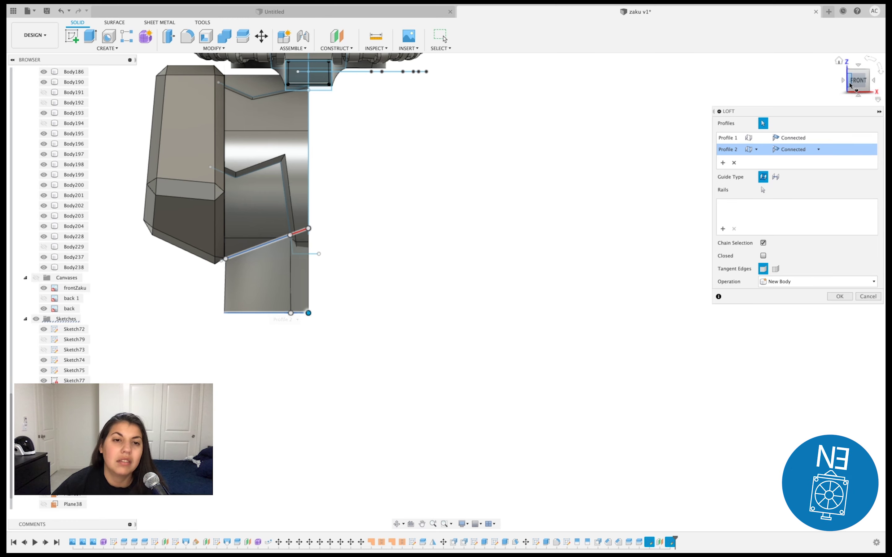
{"action": "left_click", "coordinate": [850, 86]}
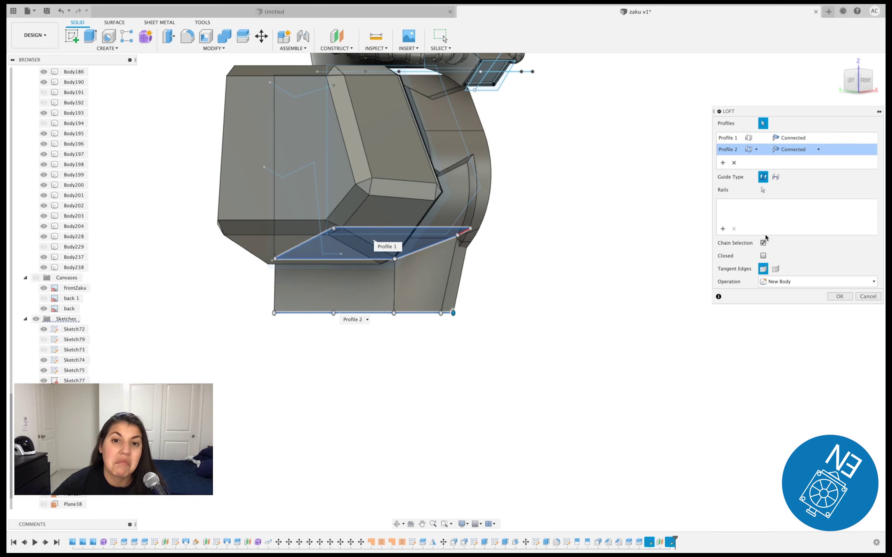
{"action": "left_click", "coordinate": [846, 299]}
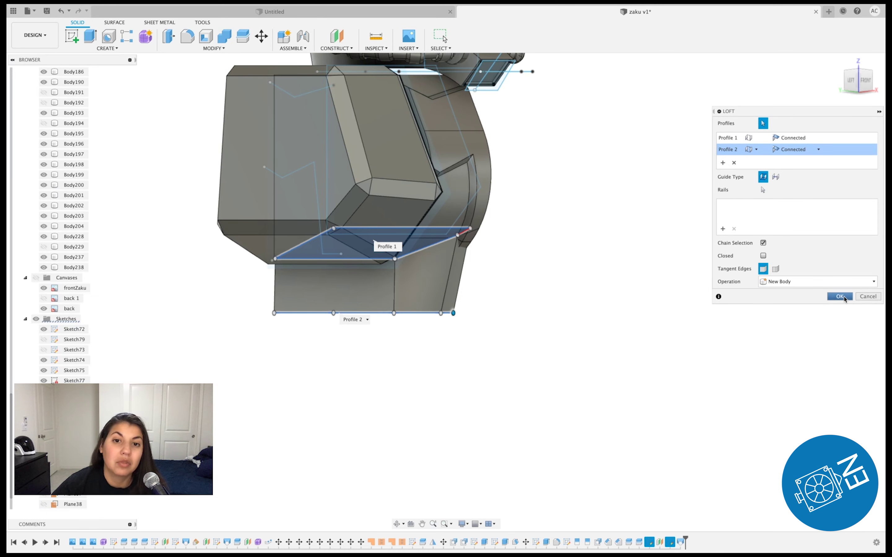
- Pan and zoom the front view to bring the shoulder hoses into view
{"action": "left_click", "coordinate": [866, 85]}
{"action": "mouse_move", "coordinate": [358, 269]}
{"action": "middle_mouse_down"}
{"action": "mouse_move", "coordinate": [492, 267]}
{"action": "mouse_move", "coordinate": [467, 280]}
{"action": "middle_mouse_up"}
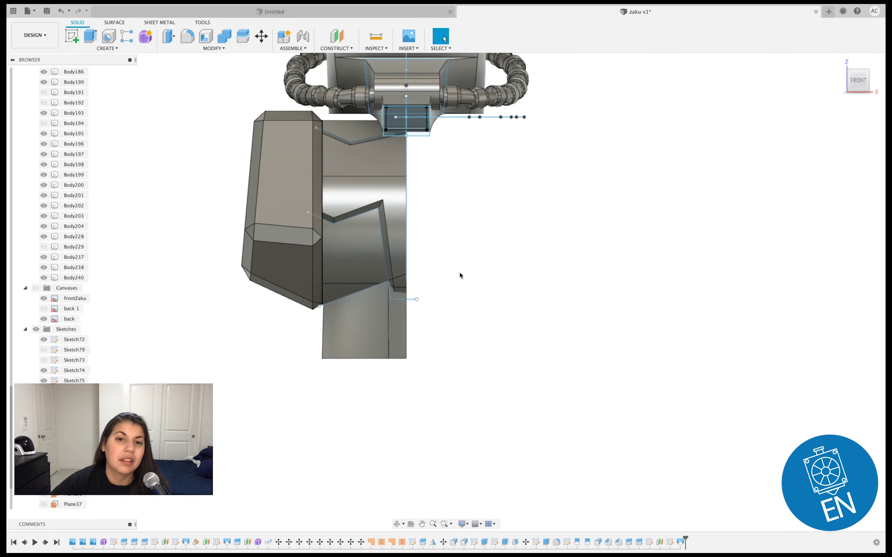
{"action": "scroll", "coordinate": [328, 264], "scroll_direction": "up", "scroll_amount": 3}
{"action": "scroll", "coordinate": [347, 291], "scroll_direction": "up", "scroll_amount": 3}
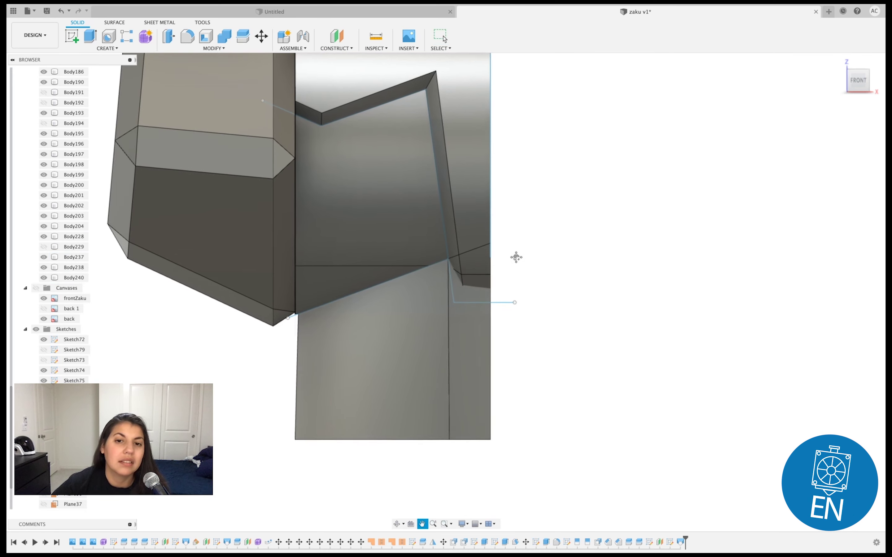
{"action": "middle_click_drag", "start_coordinate": [516, 257], "coordinate": [516, 243]}
{"action": "mouse_move", "coordinate": [859, 81]}
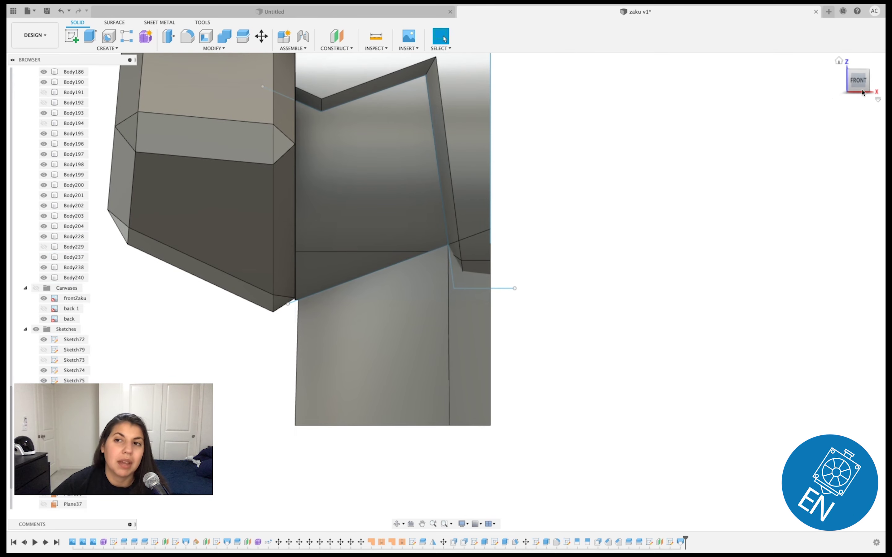
{"action": "scroll", "coordinate": [634, 252], "scroll_direction": "down", "scroll_amount": 1}
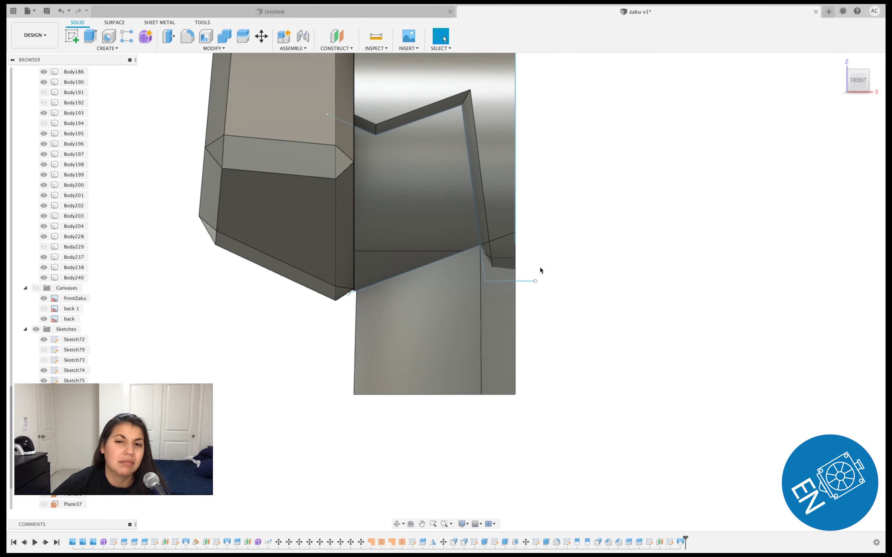
- Orbit to inspect the loft, then select Body240 from the right view and start a new sketch
{"action": "scroll", "coordinate": [522, 292], "scroll_direction": "down", "scroll_amount": 1}
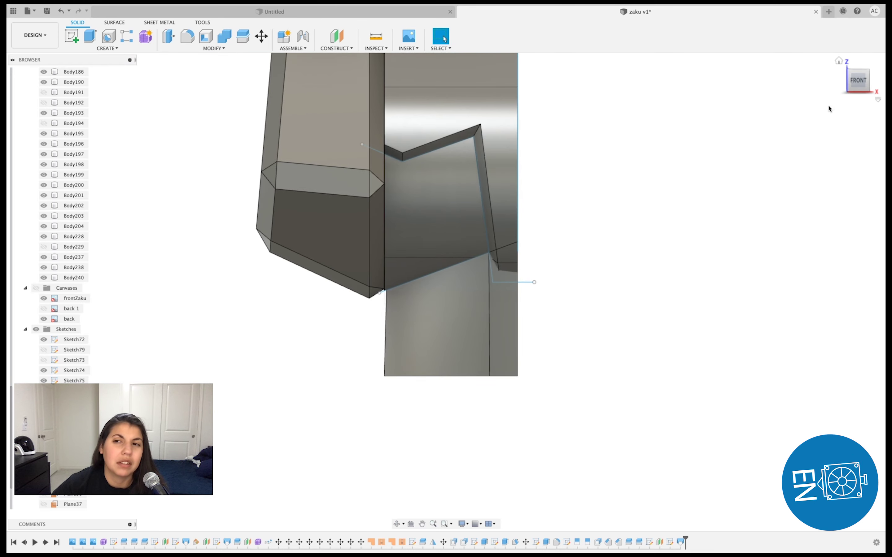
{"action": "left_click_drag", "start_coordinate": [849, 87], "coordinate": [855, 72]}
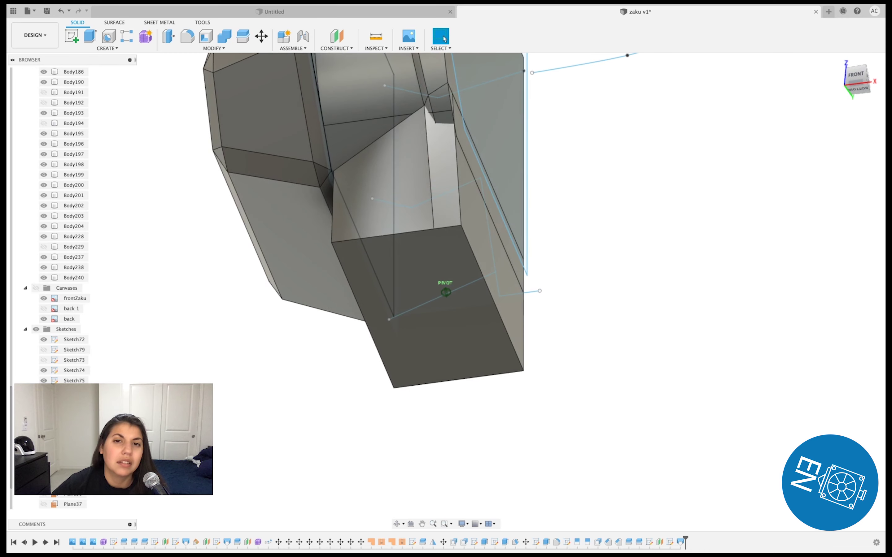
{"action": "left_click", "coordinate": [866, 79]}
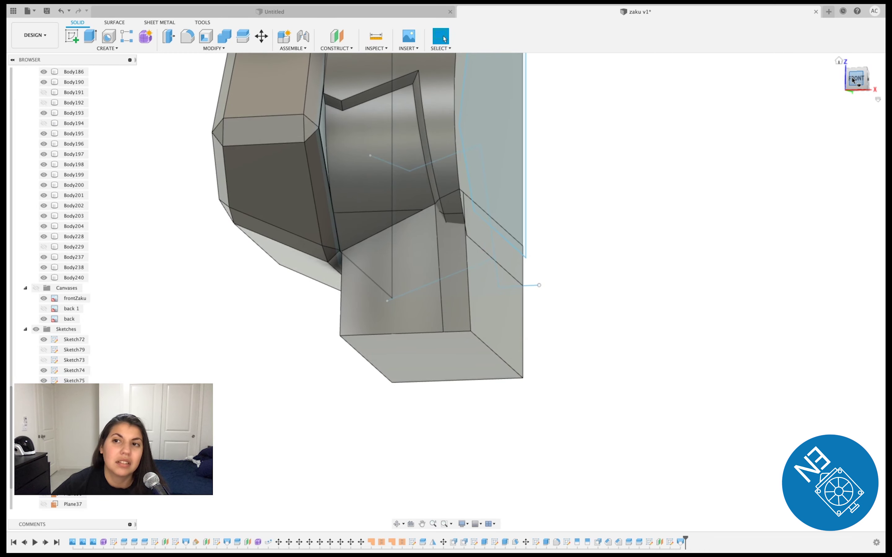
{"action": "left_click", "coordinate": [852, 80]}
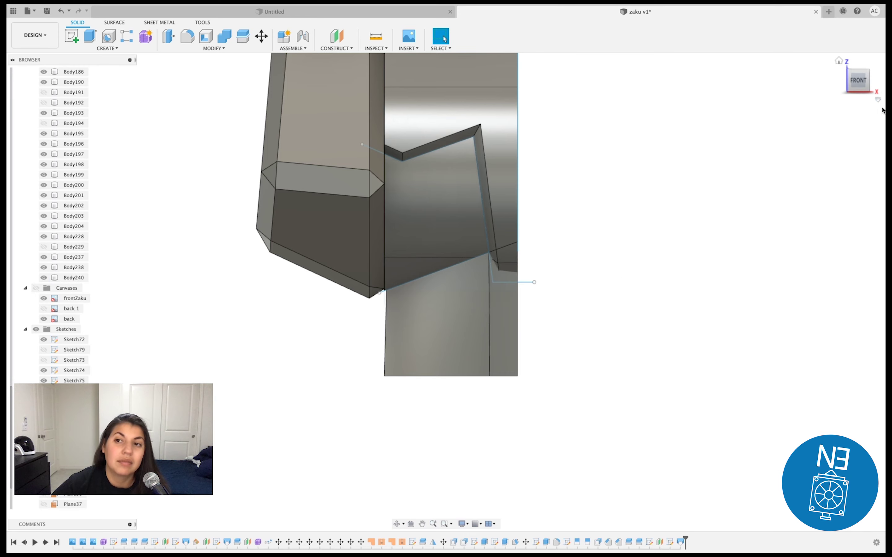
{"action": "mouse_move", "coordinate": [850, 84]}
{"action": "left_mouse_down"}
{"action": "mouse_move", "coordinate": [879, 83]}
{"action": "mouse_move", "coordinate": [188, 306]}
{"action": "left_mouse_up"}
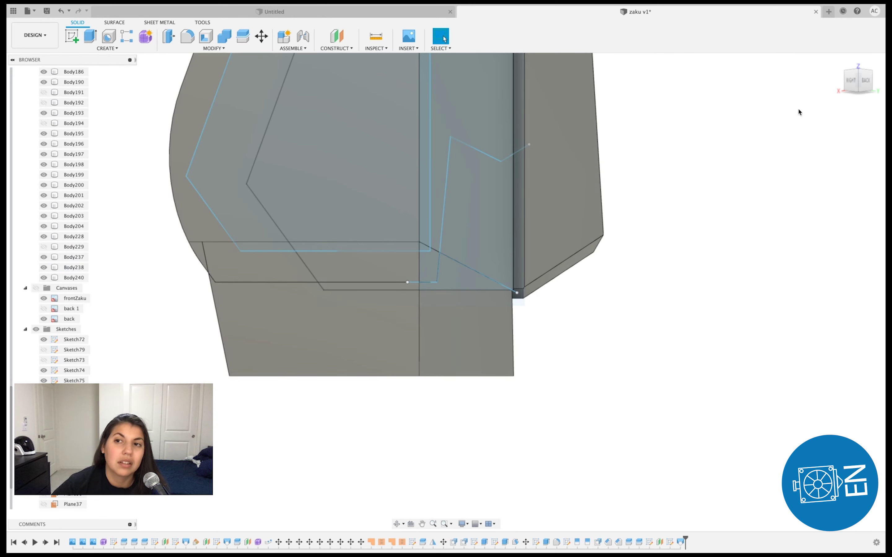
{"action": "mouse_move", "coordinate": [857, 80]}
{"action": "left_click", "coordinate": [849, 81]}
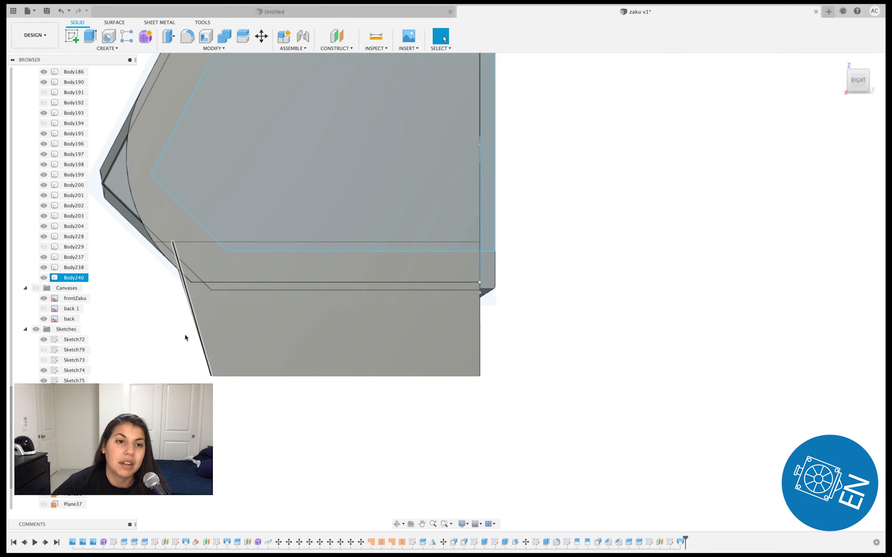
{"action": "left_click", "coordinate": [104, 205]}
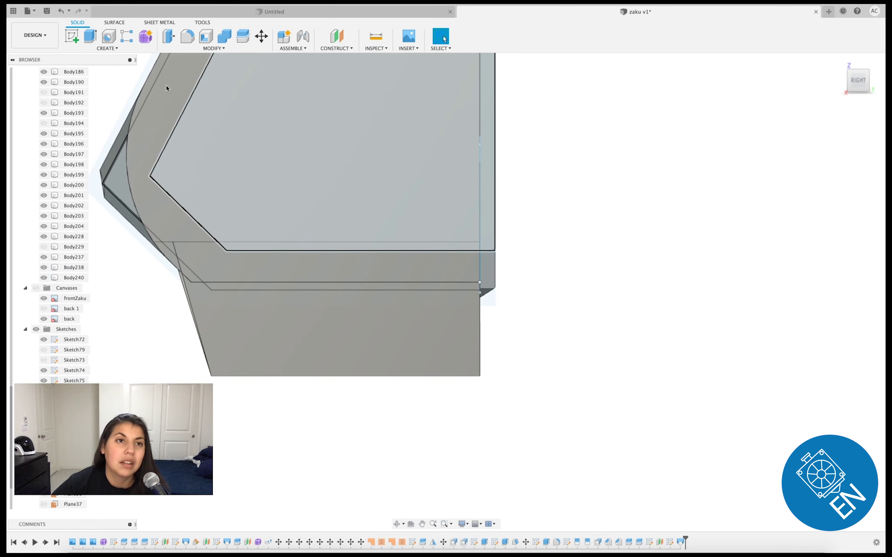
{"action": "left_click", "coordinate": [71, 37]}
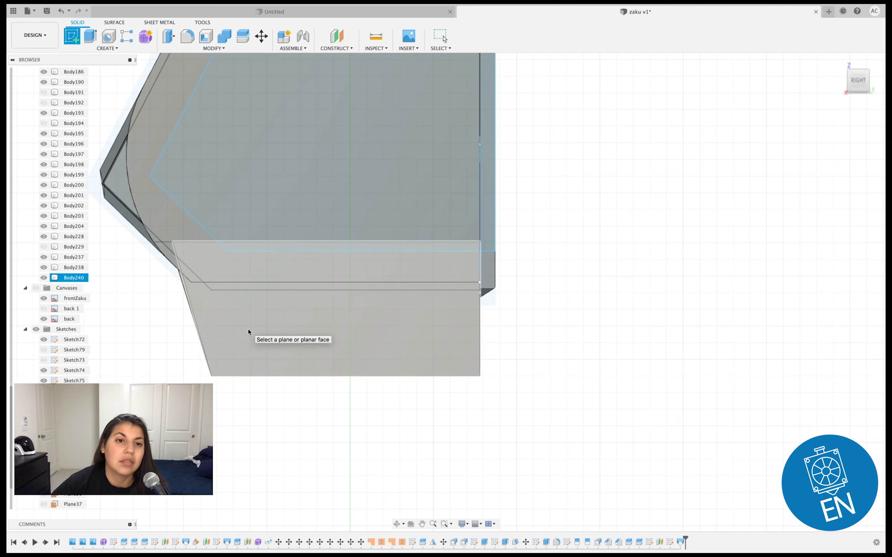
- Sketch on the chest's lower side face and draw a small circle beside the slanted edge
{"action": "left_click", "coordinate": [248, 328]}
{"action": "left_click", "coordinate": [424, 325]}
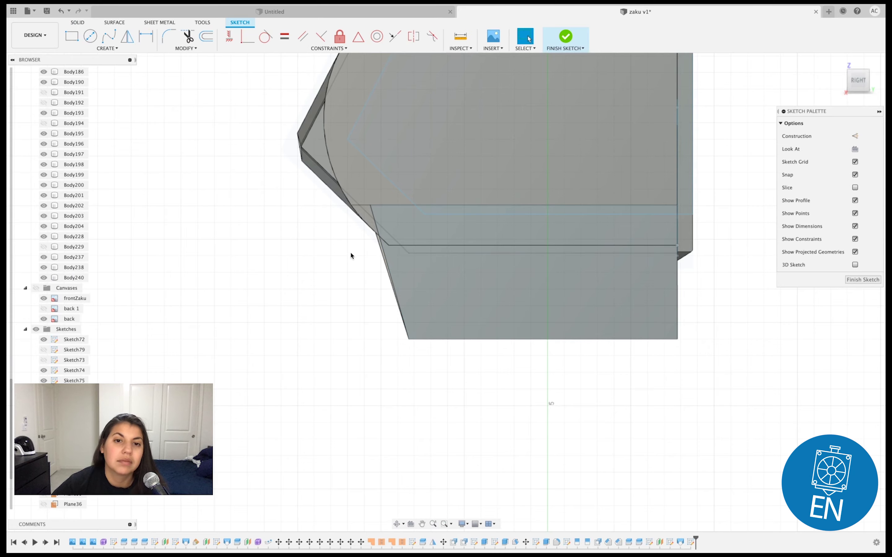
{"action": "scroll", "coordinate": [333, 255], "scroll_direction": "up", "scroll_amount": 2}
{"action": "scroll", "coordinate": [336, 259], "scroll_direction": "up", "scroll_amount": 2}
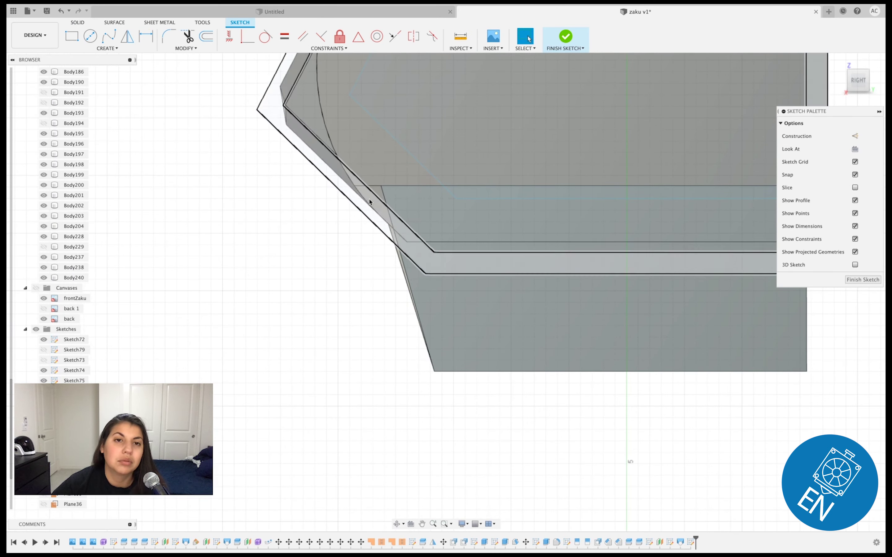
{"action": "left_click", "coordinate": [91, 36]}
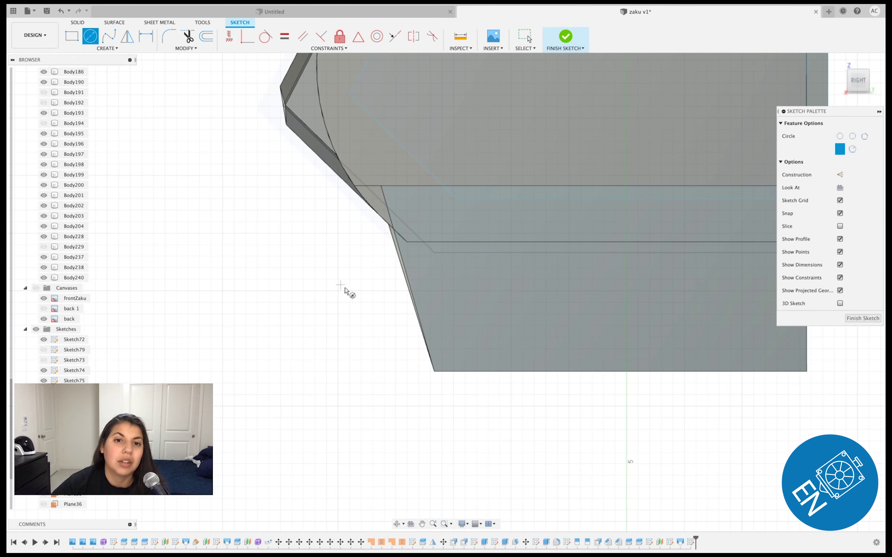
{"action": "left_click", "coordinate": [372, 268]}
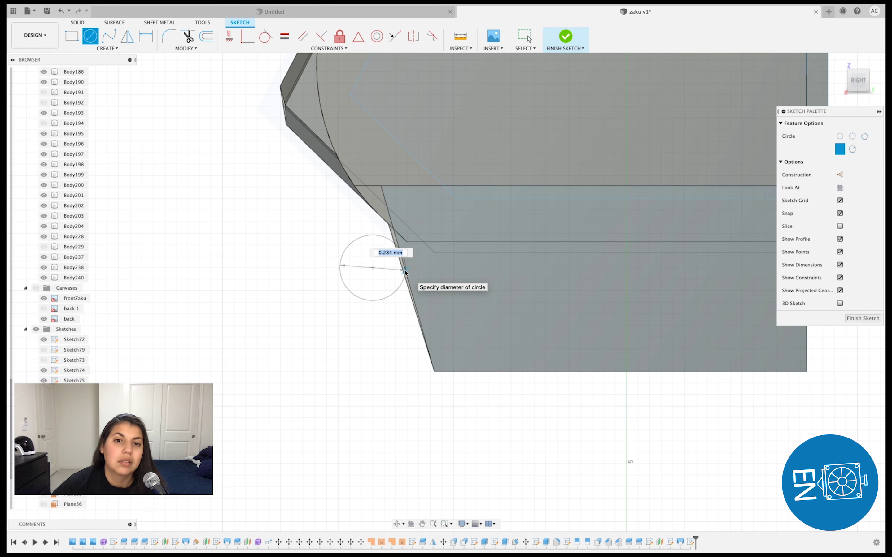
{"action": "left_click", "coordinate": [408, 273]}
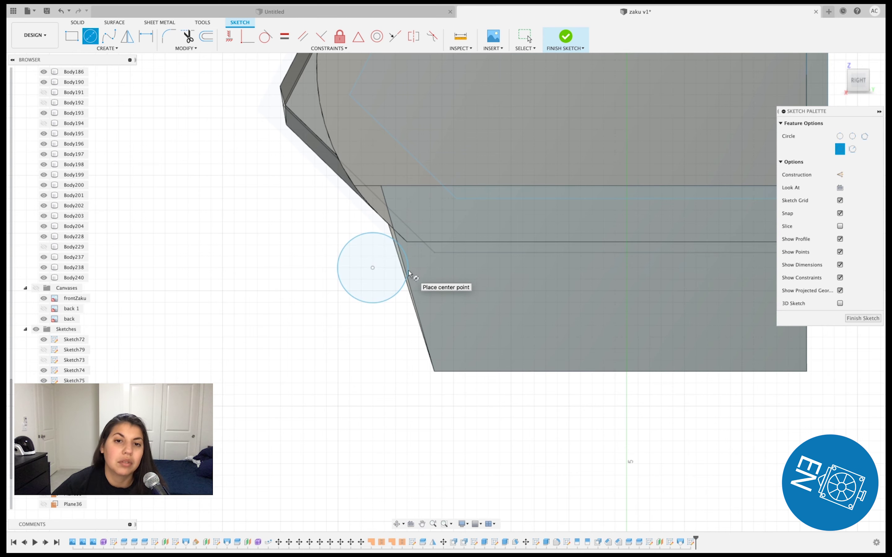
- Offset the circle inward by about -0.013 mm
{"action": "left_click", "coordinate": [530, 37]}
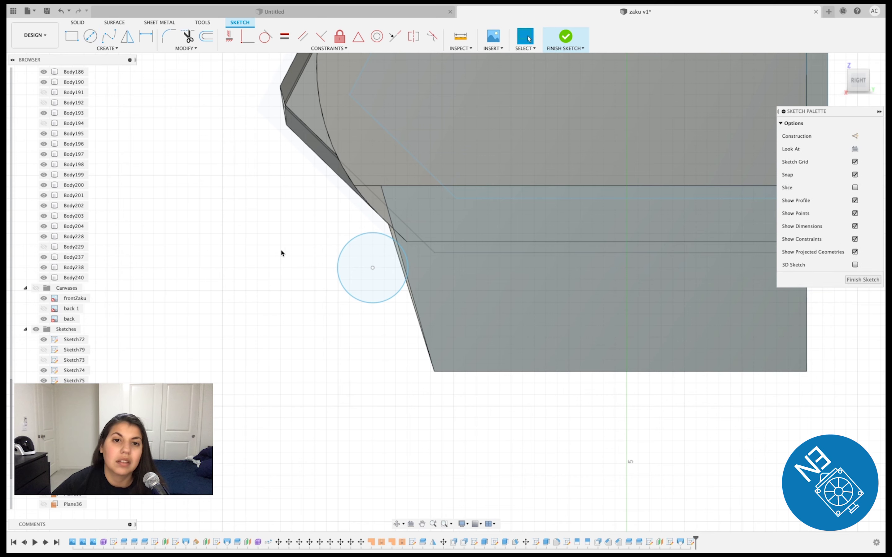
{"action": "left_click", "coordinate": [347, 246]}
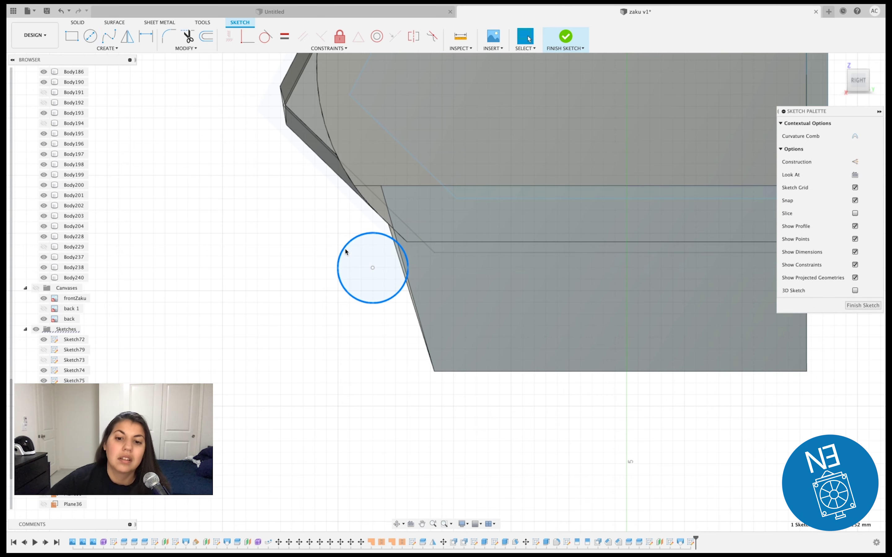
{"action": "key", "text": "o"}
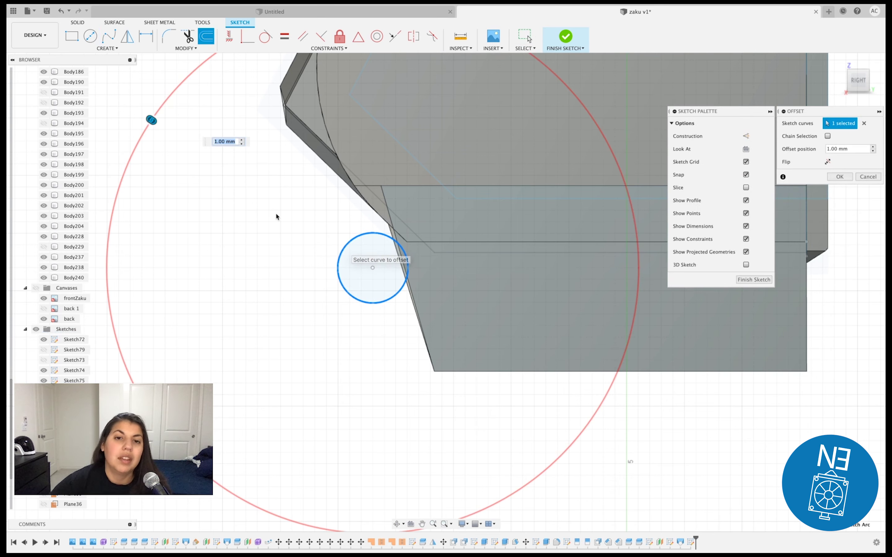
{"action": "left_click_drag", "start_coordinate": [152, 120], "coordinate": [346, 250]}
{"action": "left_click_drag", "start_coordinate": [318, 289], "coordinate": [317, 289]}
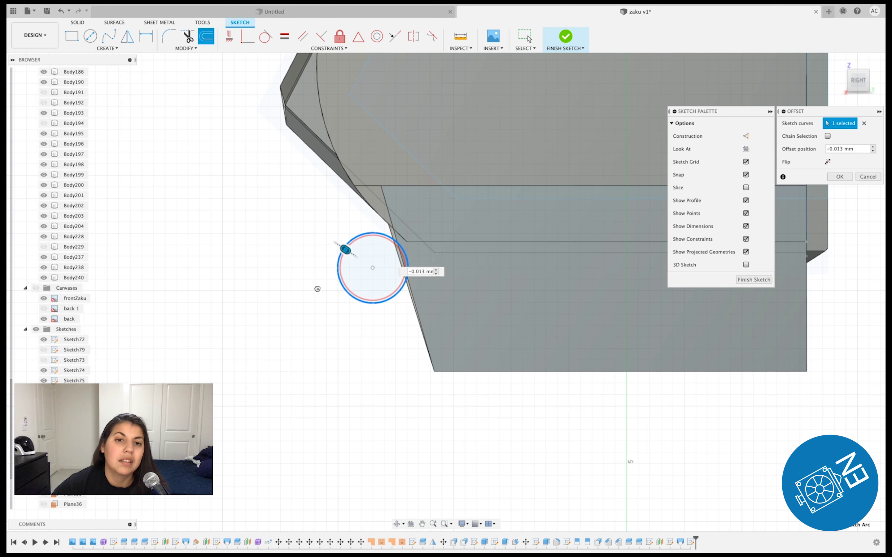
{"action": "left_click", "coordinate": [843, 177]}
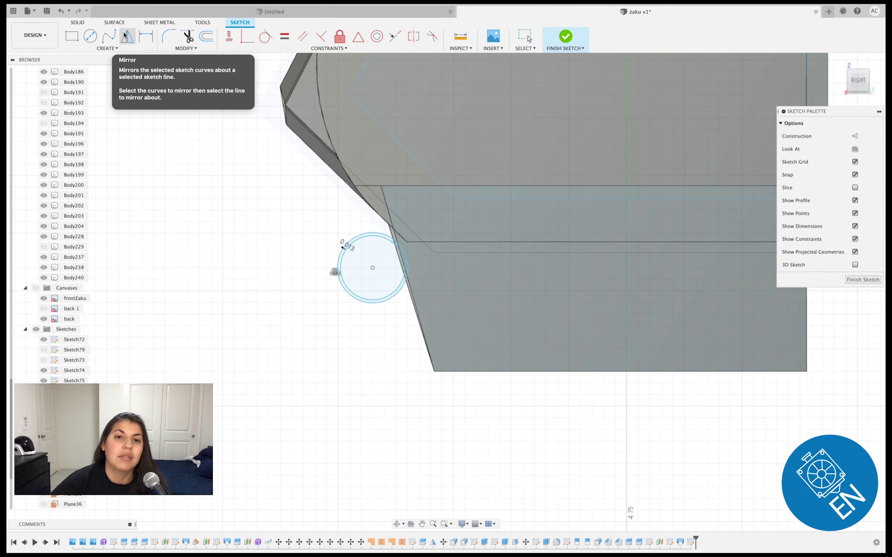
- Draw the tab outline lines from the circle down to the chest's bottom corner
{"action": "left_click", "coordinate": [371, 233]}
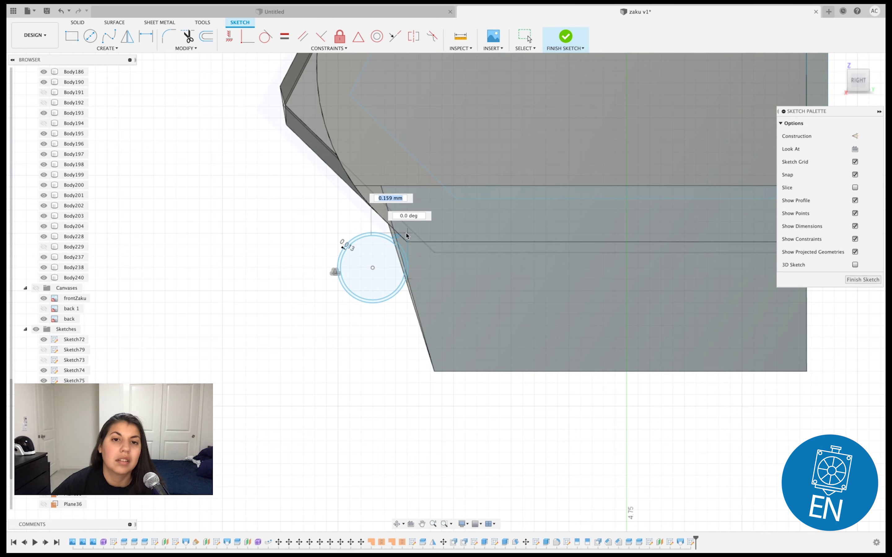
{"action": "left_click", "coordinate": [433, 234]}
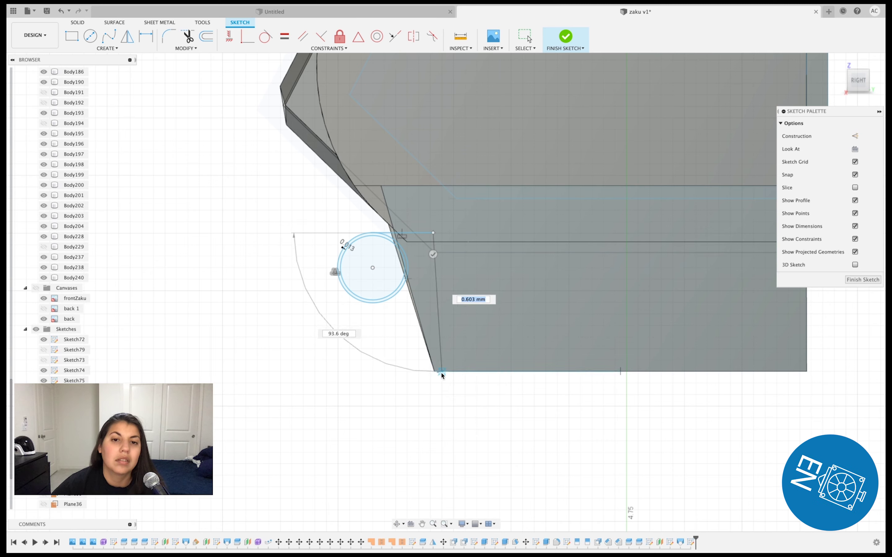
{"action": "left_click", "coordinate": [441, 371]}
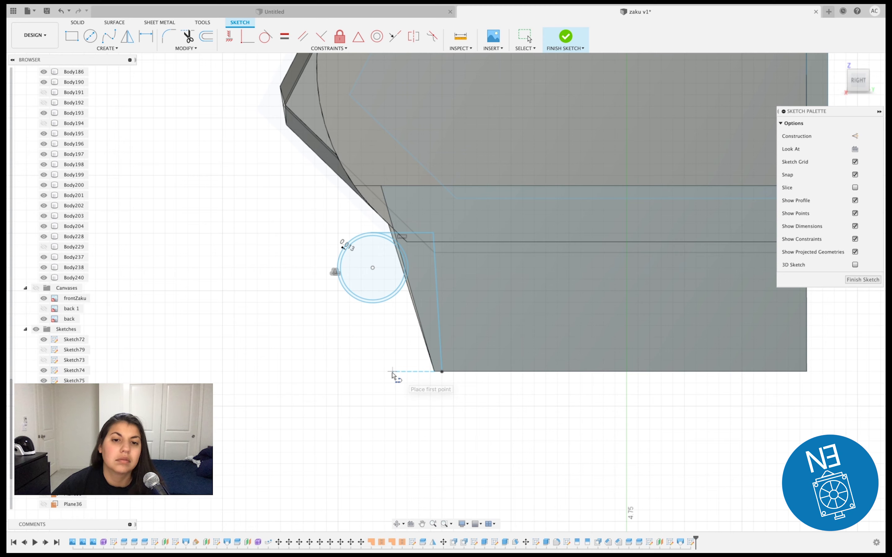
{"action": "left_click", "coordinate": [385, 371]}
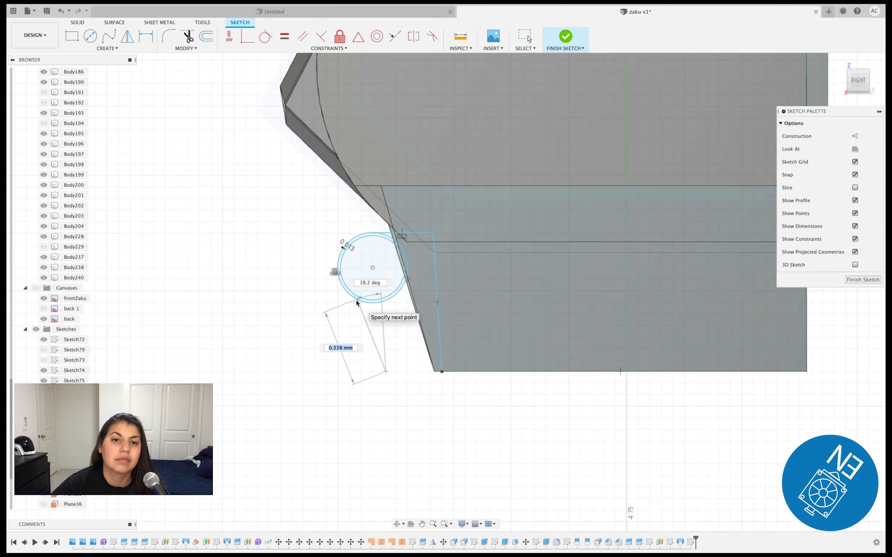
{"action": "left_click", "coordinate": [357, 301]}
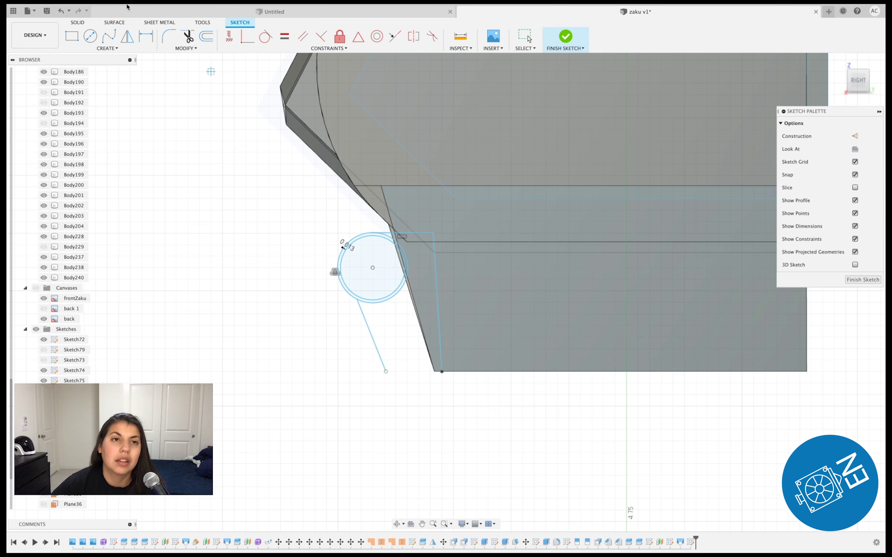
{"action": "left_click", "coordinate": [442, 357]}
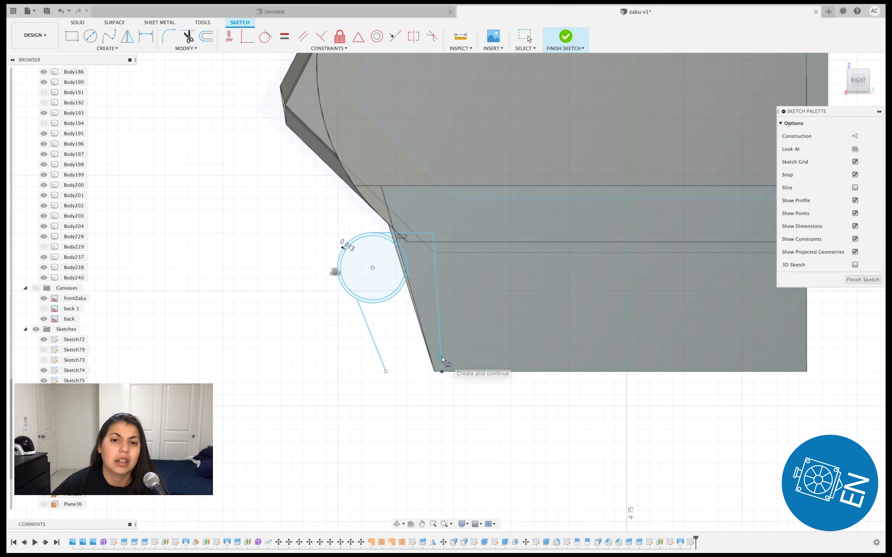
{"action": "left_click", "coordinate": [382, 356]}
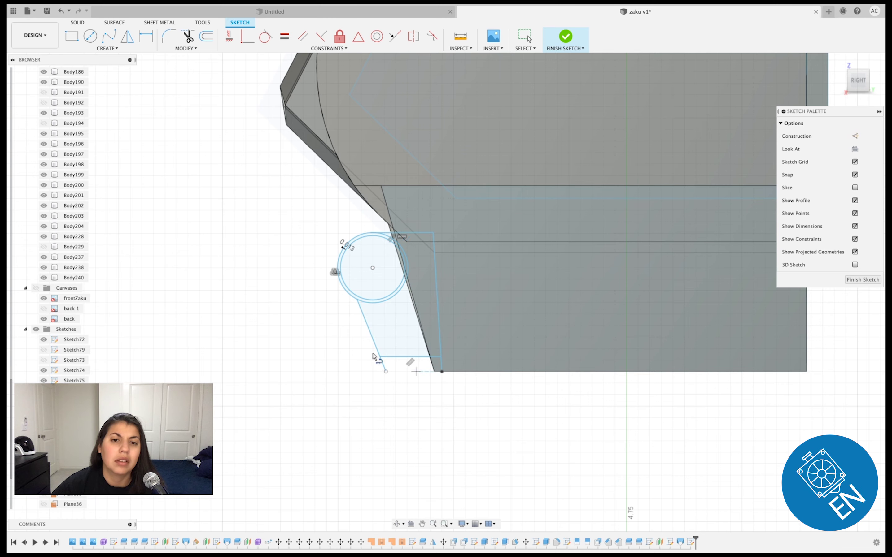
- Trim the excess line tails and round the bottom-left corner with a 0.125 mm fillet
{"action": "left_click", "coordinate": [188, 37]}
{"action": "left_click", "coordinate": [384, 369]}
{"action": "left_click", "coordinate": [440, 365]}
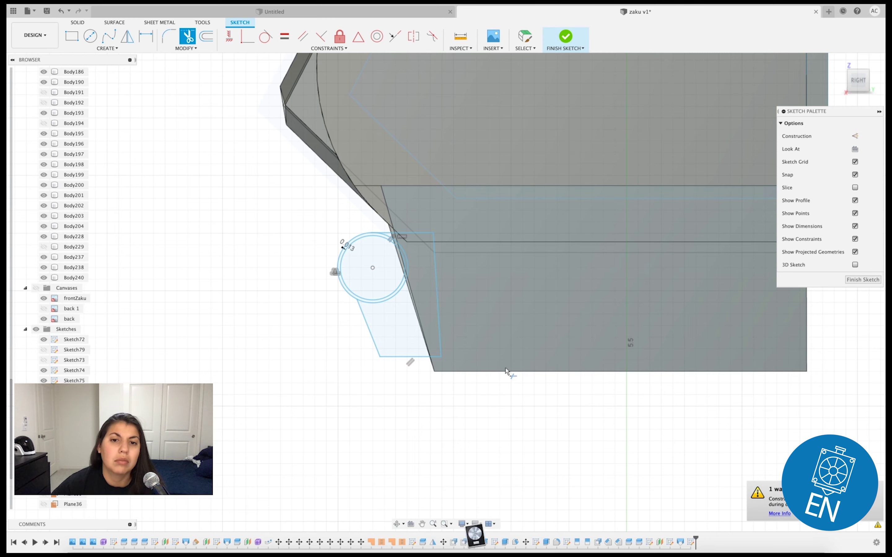
{"action": "left_click", "coordinate": [170, 36]}
{"action": "left_click", "coordinate": [380, 356]}
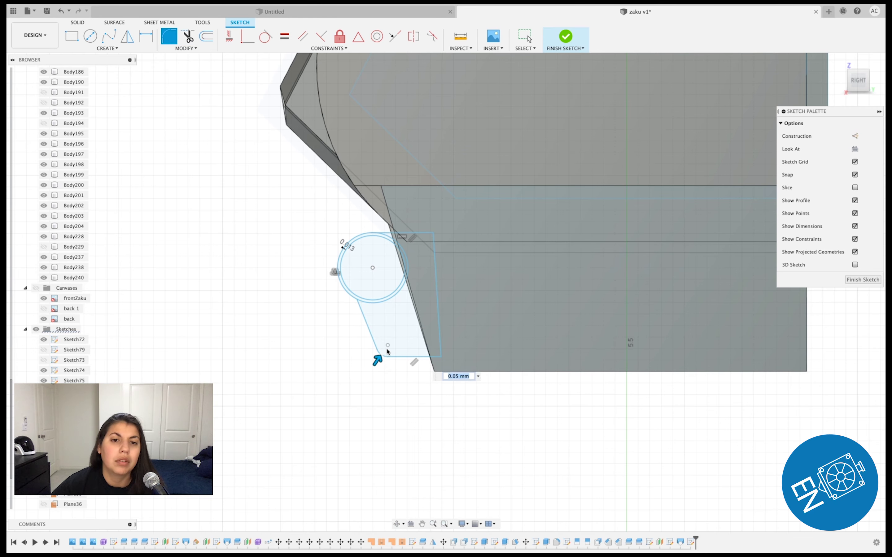
{"action": "mouse_move", "coordinate": [381, 356]}
{"action": "left_mouse_down"}
{"action": "mouse_move", "coordinate": [389, 346]}
{"action": "mouse_move", "coordinate": [385, 353]}
{"action": "left_mouse_up"}
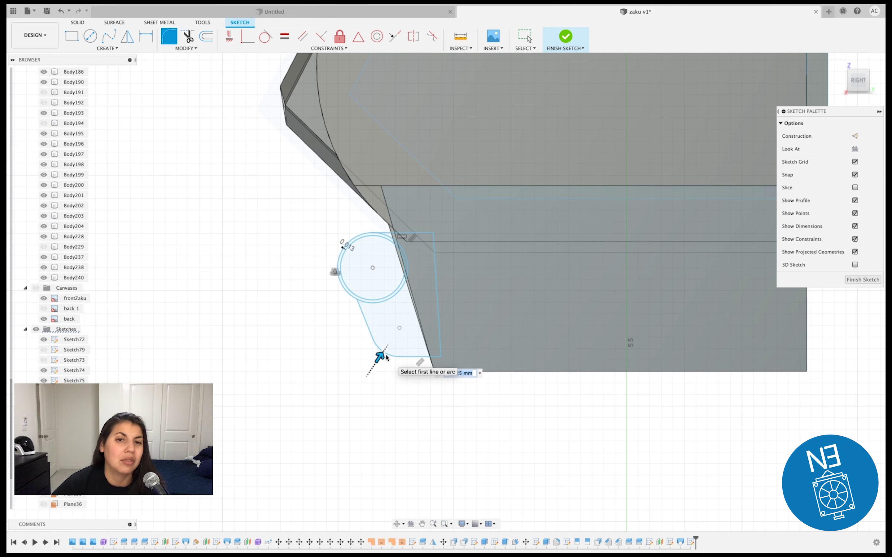
{"action": "left_click", "coordinate": [859, 280]}
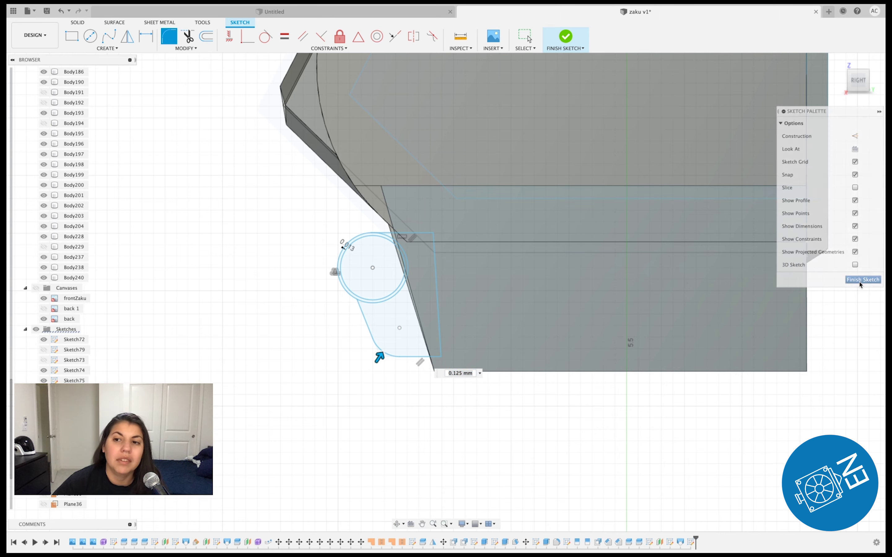
- Finish the sketch and select both circular profiles for an extrude
{"action": "left_click", "coordinate": [581, 43]}
{"action": "mouse_move", "coordinate": [857, 81]}
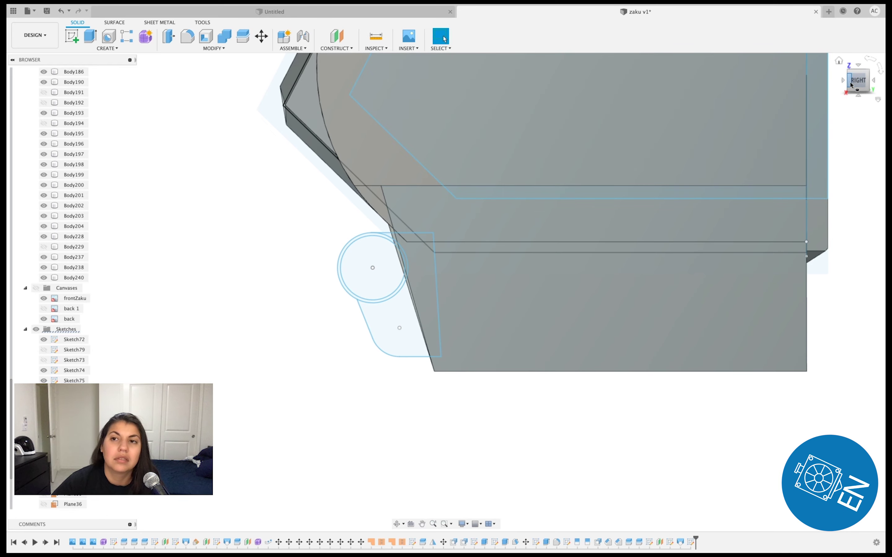
{"action": "left_click", "coordinate": [843, 81]}
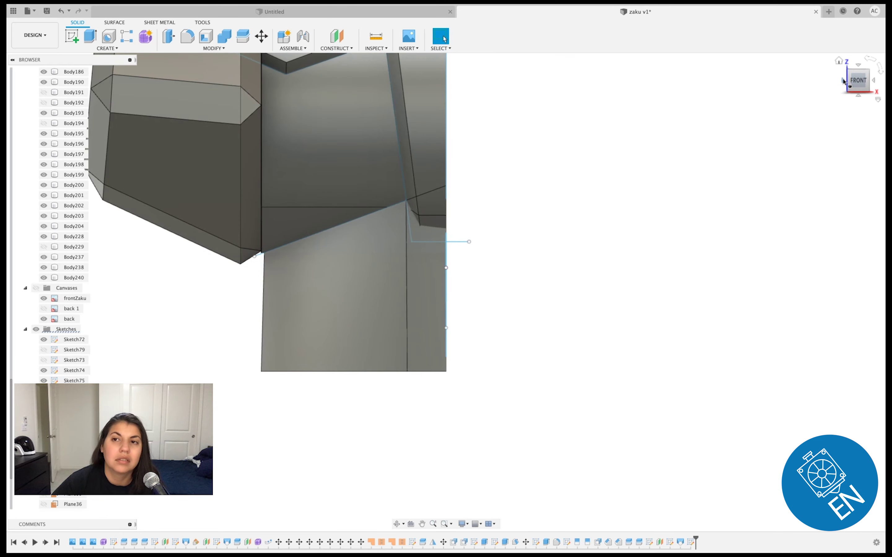
{"action": "left_click", "coordinate": [90, 35]}
{"action": "scroll", "coordinate": [416, 261], "scroll_direction": "up", "scroll_amount": 2}
{"action": "scroll", "coordinate": [462, 205], "scroll_direction": "up", "scroll_amount": 3}
{"action": "scroll", "coordinate": [466, 228], "scroll_direction": "up", "scroll_amount": 2}
{"action": "left_click", "coordinate": [466, 229]}
{"action": "left_click", "coordinate": [461, 248]}
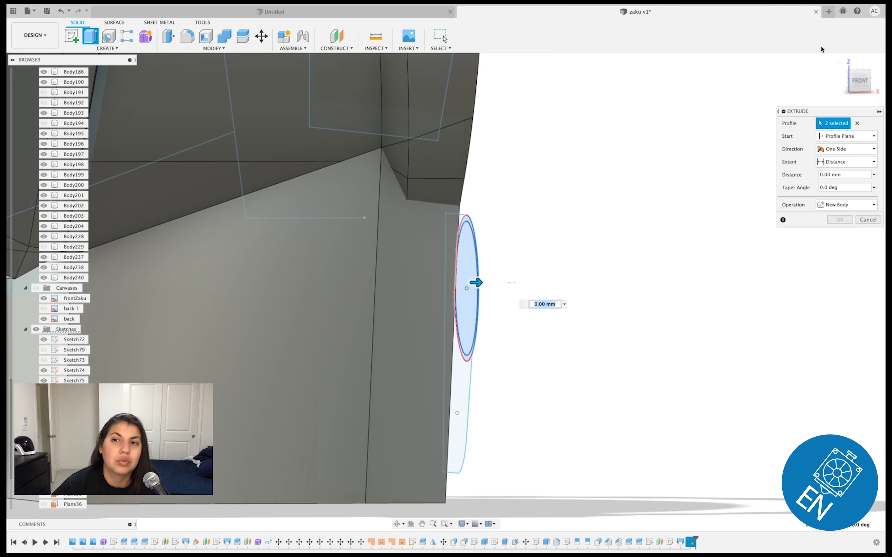
{"action": "left_click", "coordinate": [858, 81]}
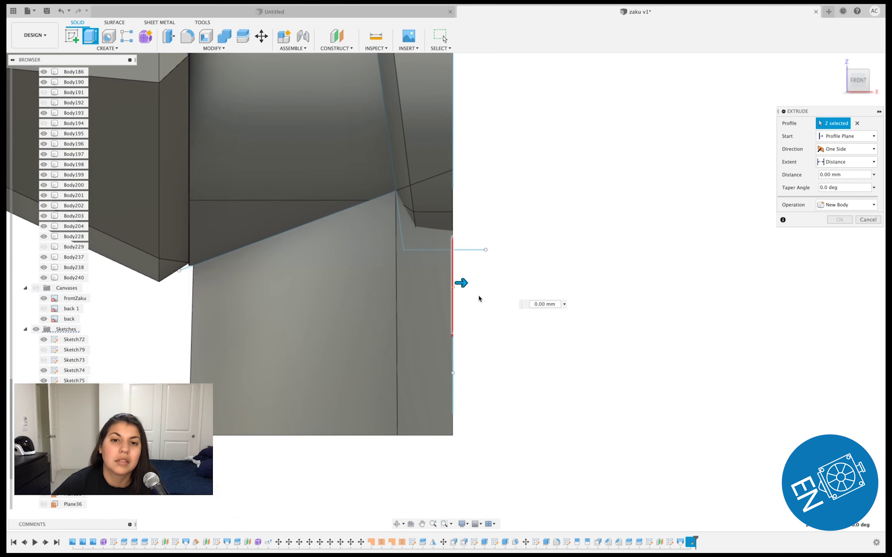
- Extrude the profiles -0.45 mm into the chest as a new body
{"action": "left_click_drag", "start_coordinate": [465, 282], "coordinate": [320, 289]}
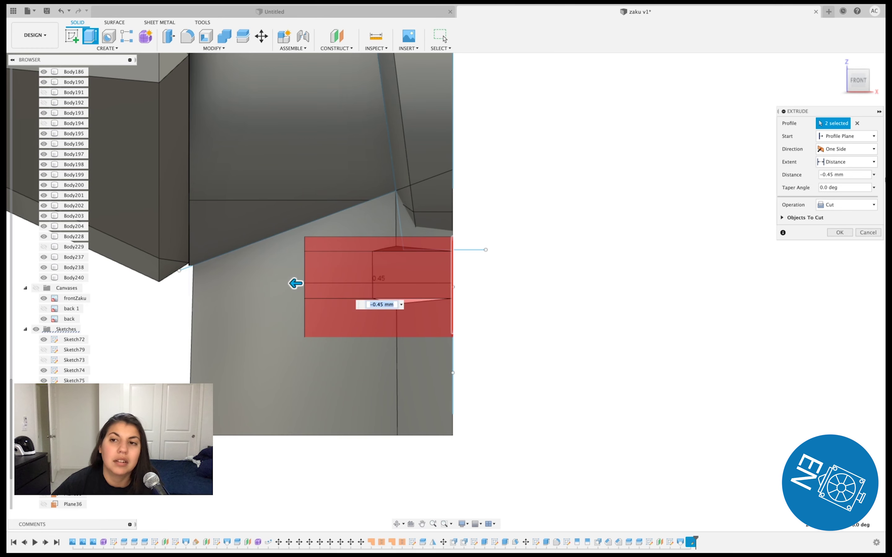
{"action": "left_click", "coordinate": [842, 149]}
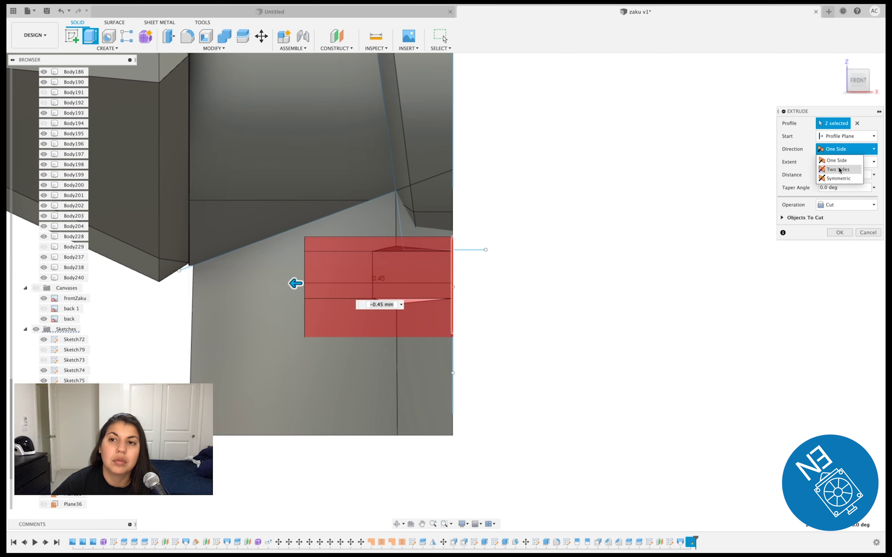
{"action": "left_click", "coordinate": [844, 204]}
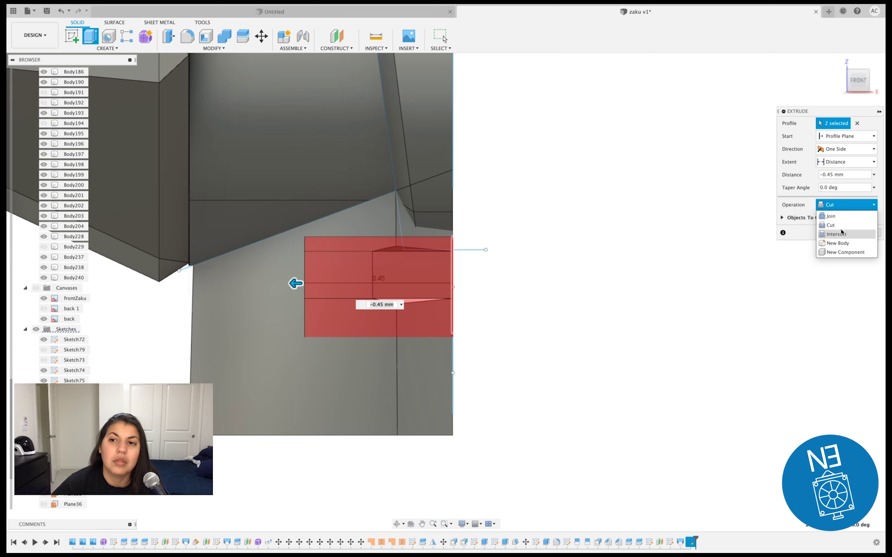
{"action": "left_click", "coordinate": [842, 242]}
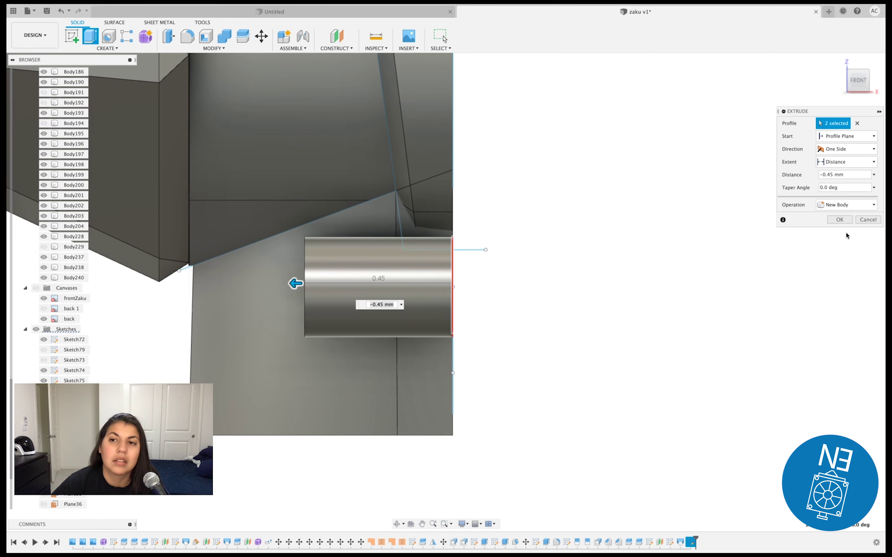
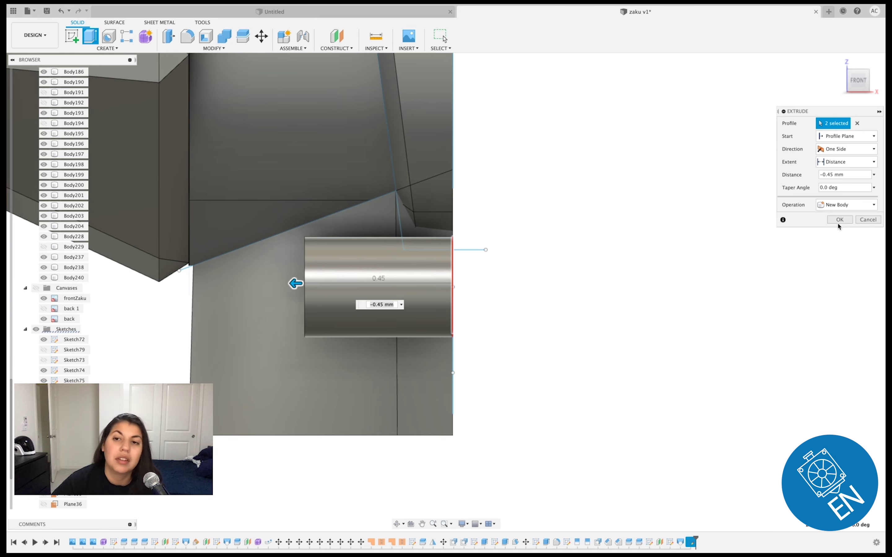
- Commit the -0.45 mm cylinder extrusion as Body241 and check it from the Left and Front views
{"action": "left_click", "coordinate": [838, 220]}
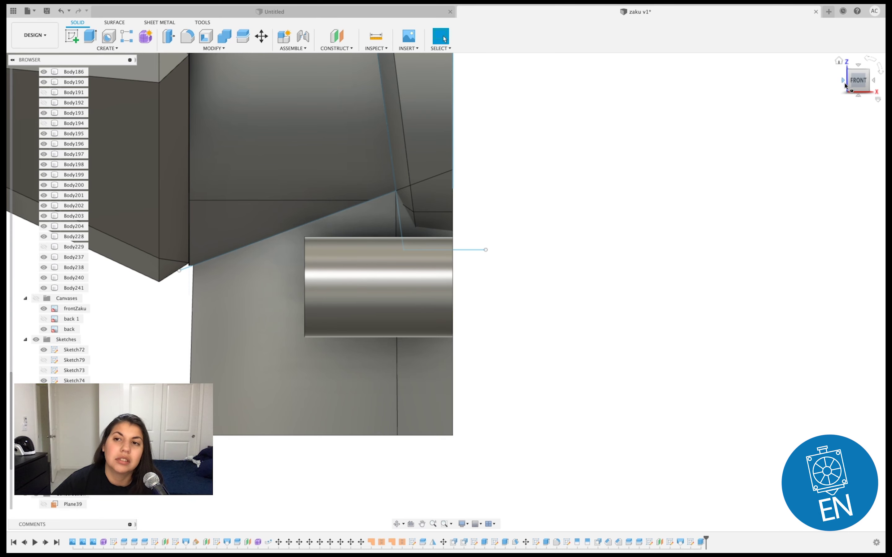
{"action": "left_click", "coordinate": [843, 81]}
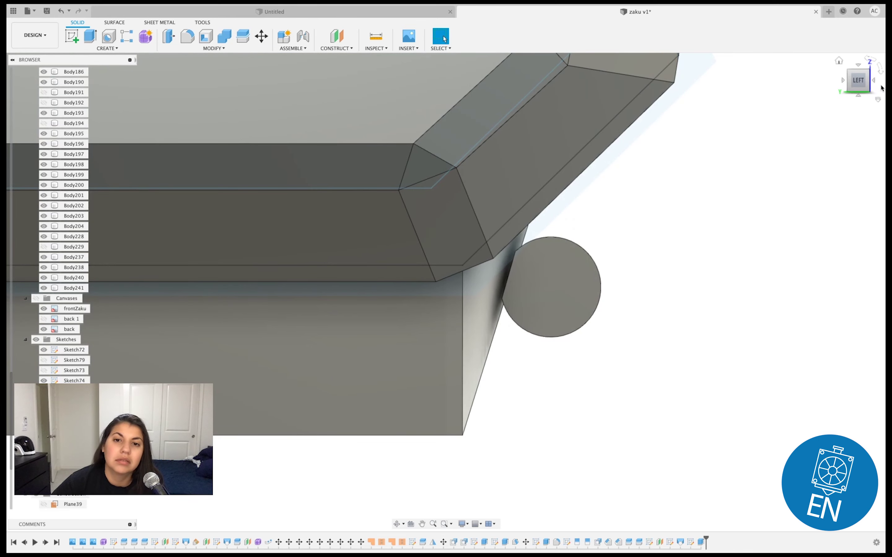
{"action": "left_click_drag", "start_coordinate": [868, 87], "coordinate": [868, 86]}
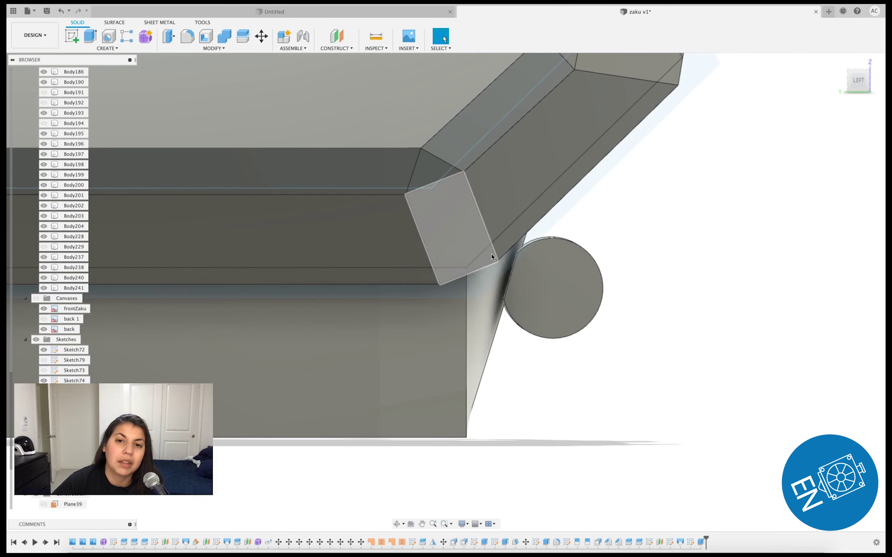
{"action": "left_click", "coordinate": [870, 84]}
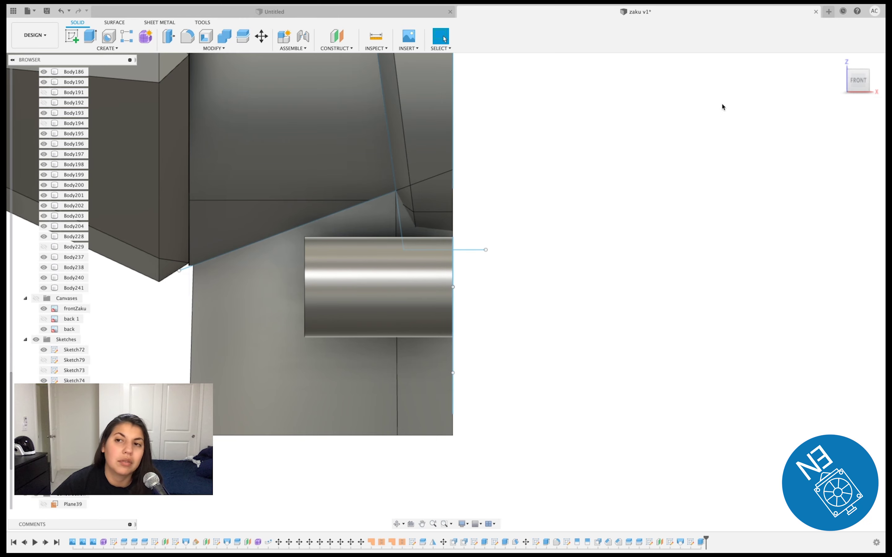
{"action": "left_click_drag", "start_coordinate": [858, 81], "coordinate": [882, 83]}
{"action": "left_click", "coordinate": [847, 79]}
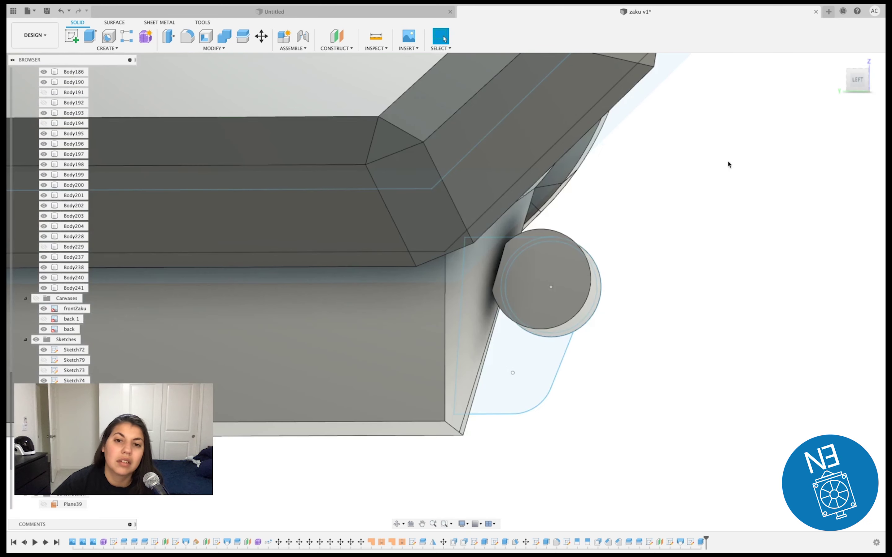
{"action": "left_click", "coordinate": [497, 391]}
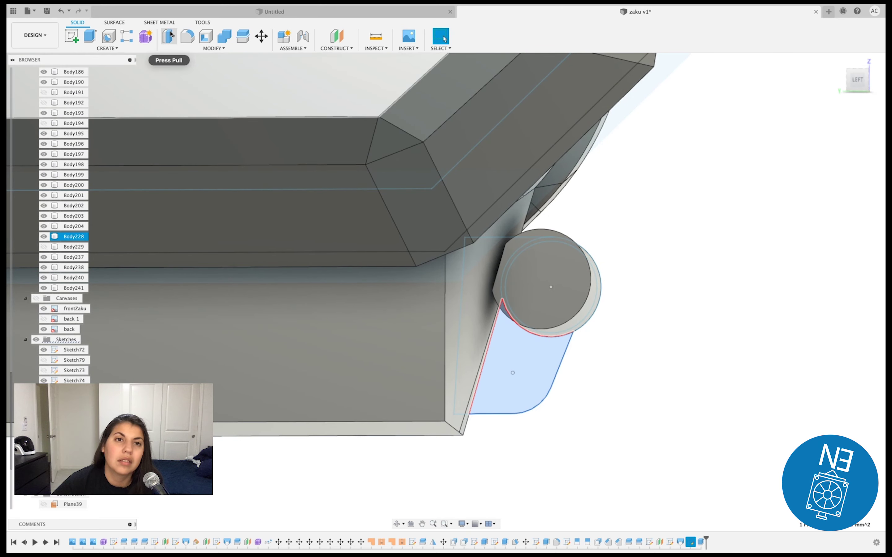
- Extrude the tab face under the cylinder -0.40 mm as a new body, Body242
{"action": "key", "text": "e"}
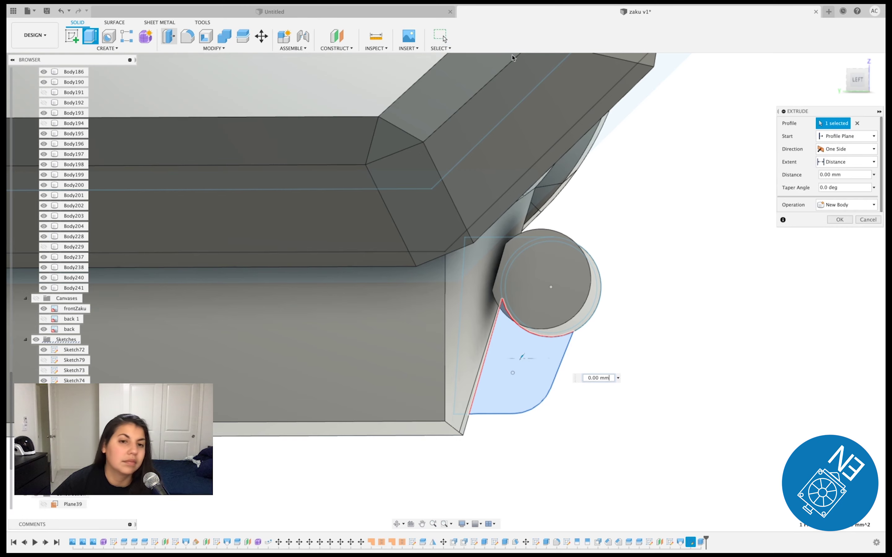
{"action": "mouse_move", "coordinate": [857, 79]}
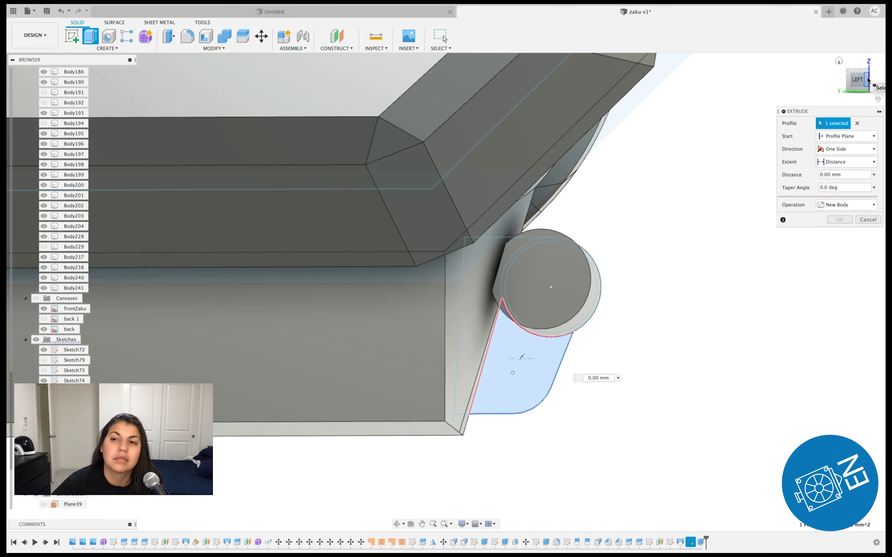
{"action": "left_click", "coordinate": [868, 80]}
{"action": "left_click_drag", "start_coordinate": [507, 357], "coordinate": [393, 356]}
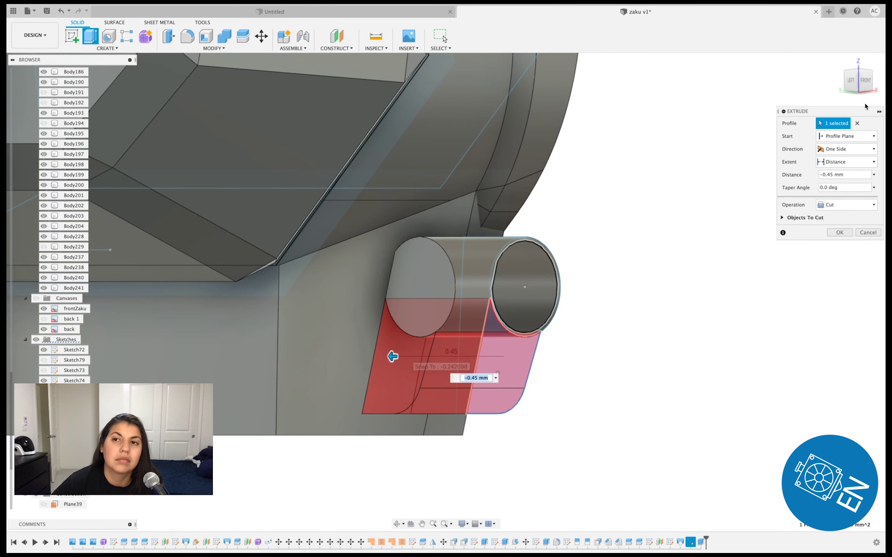
{"action": "left_click", "coordinate": [865, 81]}
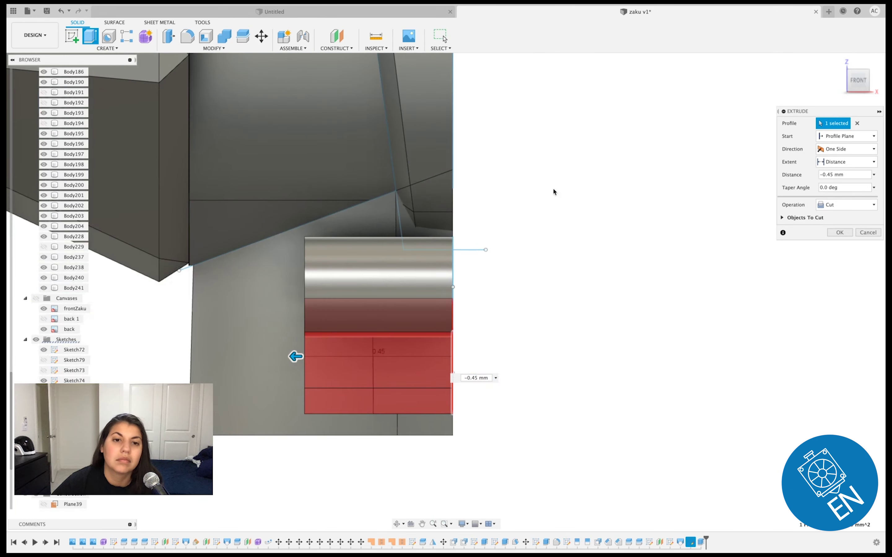
{"action": "left_click_drag", "start_coordinate": [294, 356], "coordinate": [312, 356]}
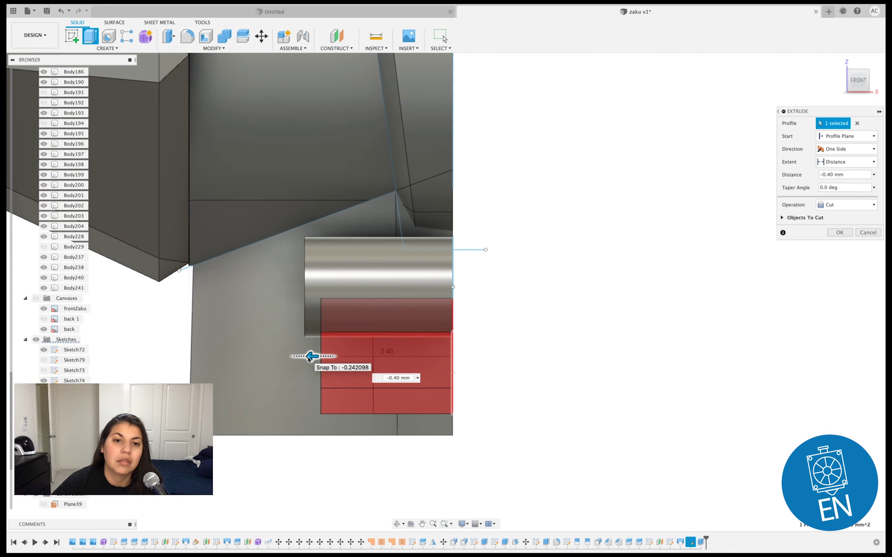
{"action": "left_click", "coordinate": [840, 205]}
{"action": "left_click", "coordinate": [824, 245]}
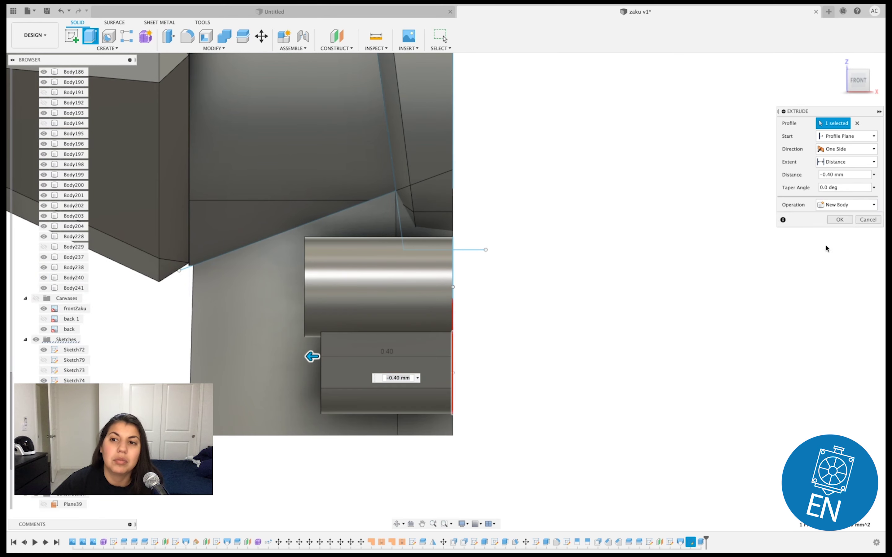
{"action": "left_click", "coordinate": [838, 220]}
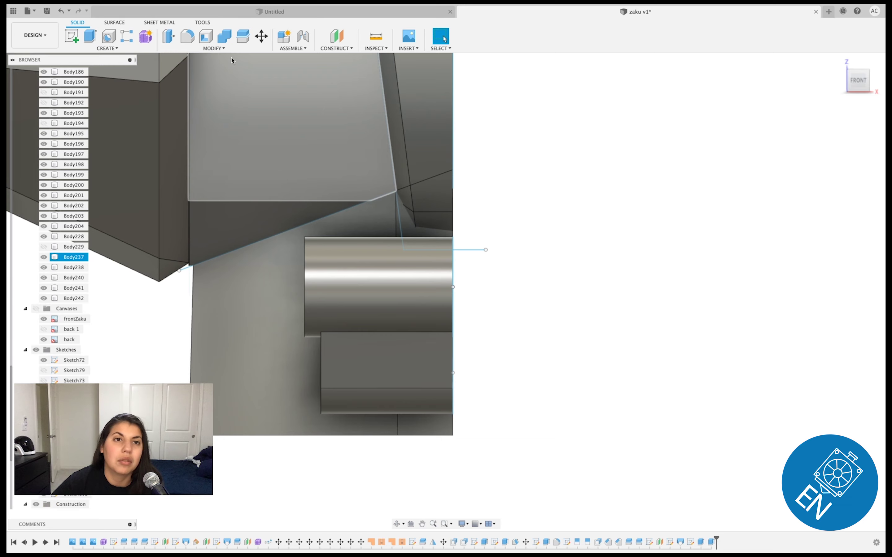
{"action": "left_click", "coordinate": [221, 48]}
{"action": "left_click", "coordinate": [193, 96]}
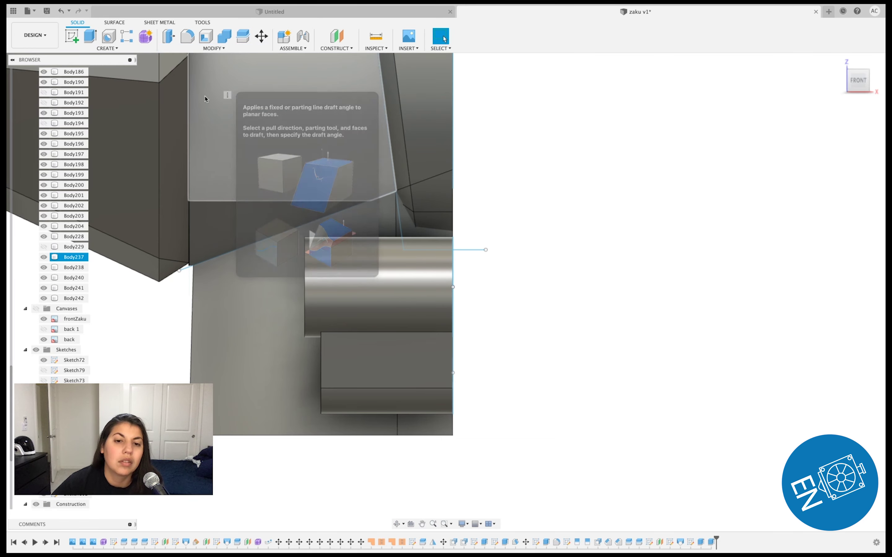
{"action": "left_click", "coordinate": [356, 403]}
{"action": "middle_click_drag", "start_coordinate": [645, 155], "coordinate": [709, 131], "text": "shift"}
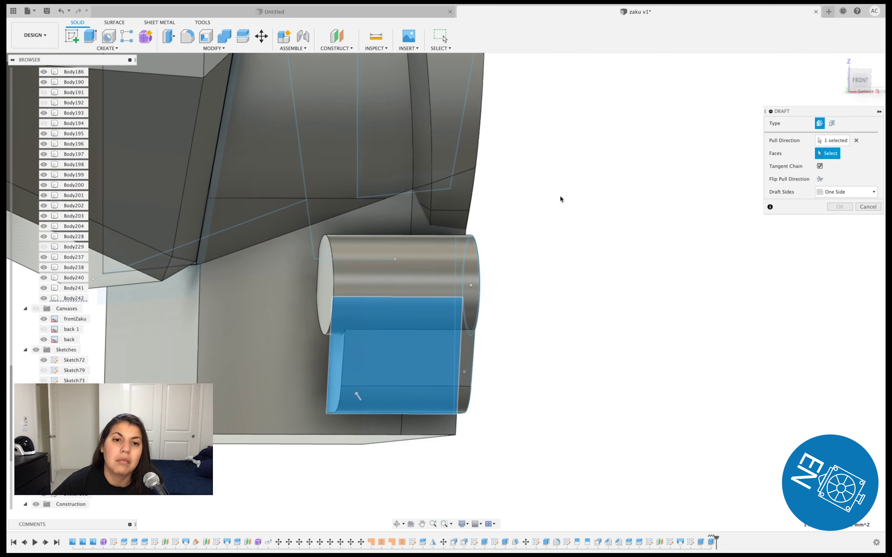
{"action": "left_click", "coordinate": [340, 361]}
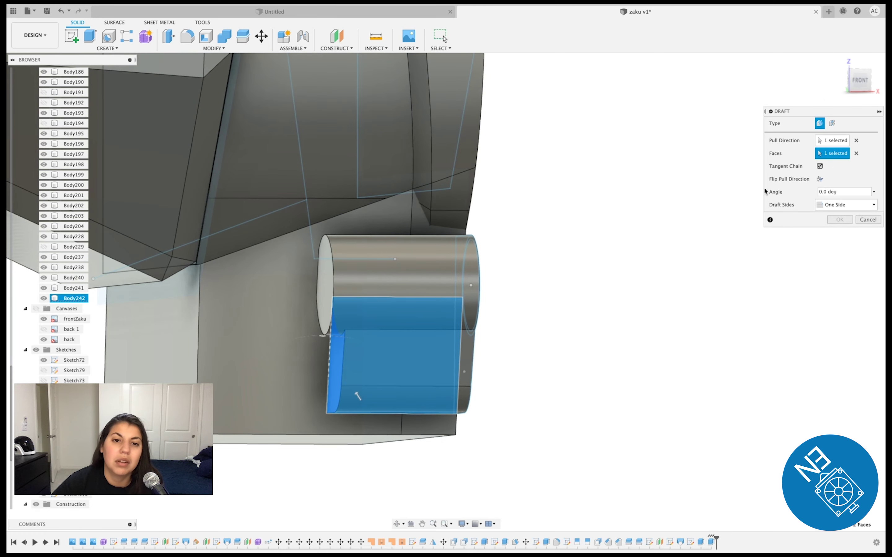
{"action": "left_click", "coordinate": [857, 86]}
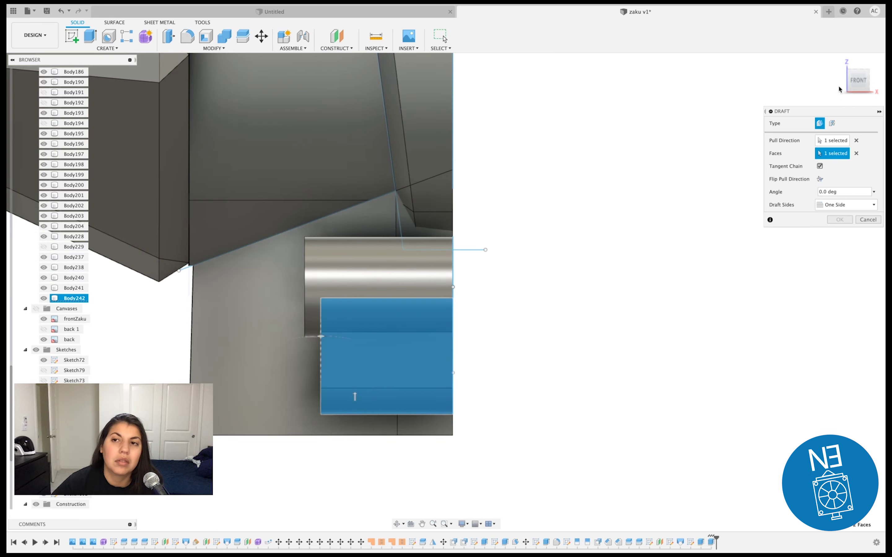
{"action": "left_click_drag", "start_coordinate": [855, 88], "coordinate": [848, 97]}
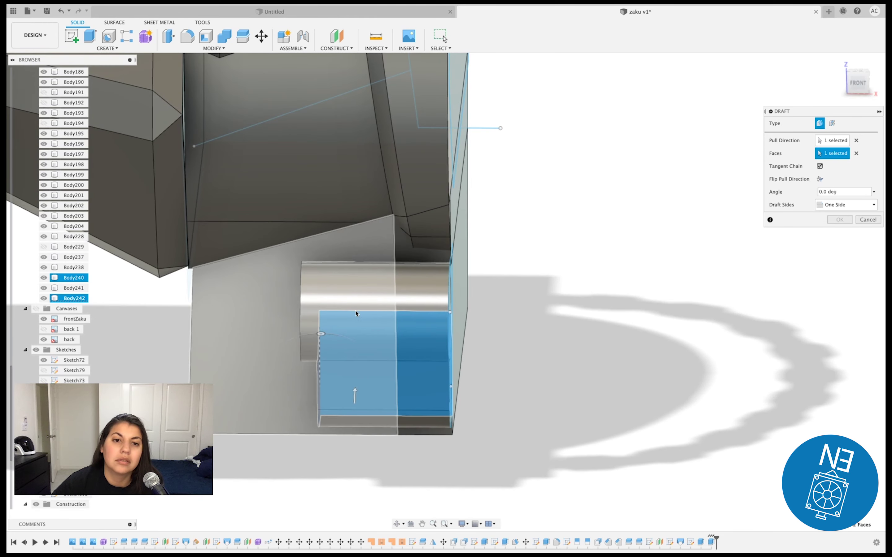
{"action": "left_click_drag", "start_coordinate": [321, 334], "coordinate": [314, 336]}
{"action": "left_click_drag", "start_coordinate": [302, 332], "coordinate": [339, 336]}
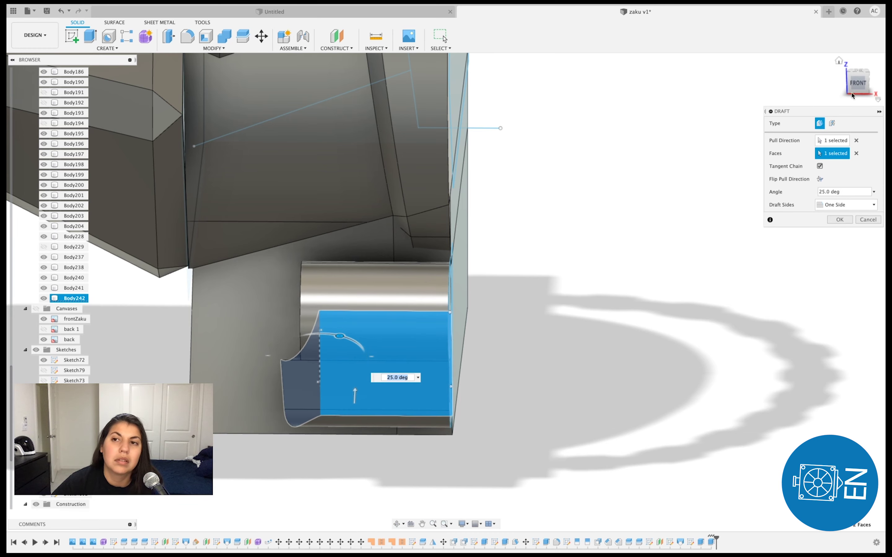
{"action": "left_click", "coordinate": [853, 81]}
{"action": "left_click", "coordinate": [855, 82]}
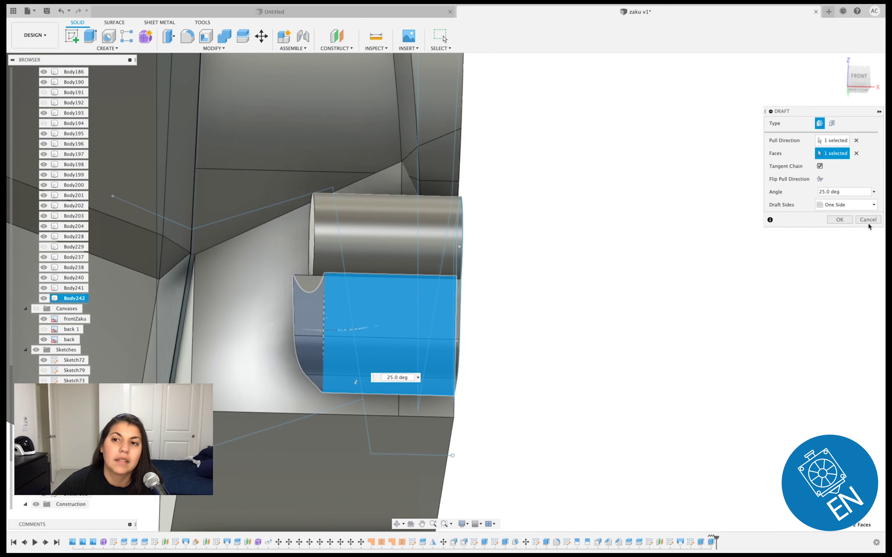
{"action": "left_click", "coordinate": [356, 383]}
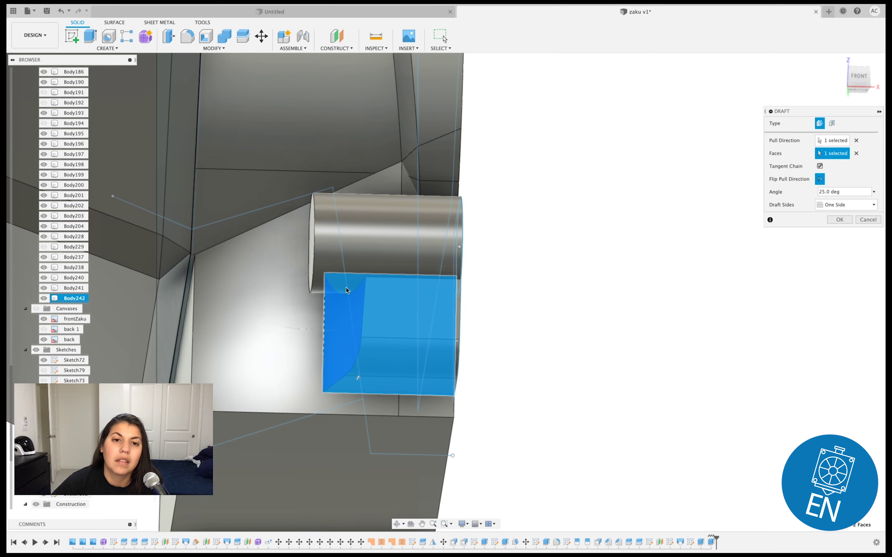
{"action": "mouse_move", "coordinate": [301, 328]}
{"action": "left_mouse_down"}
{"action": "mouse_move", "coordinate": [285, 325]}
{"action": "mouse_move", "coordinate": [335, 325]}
{"action": "left_mouse_up"}
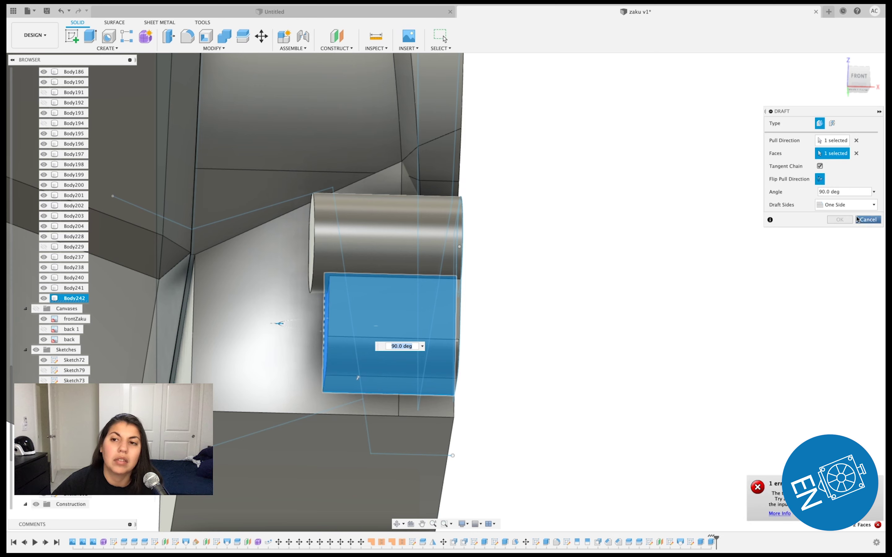
{"action": "left_click", "coordinate": [864, 221]}
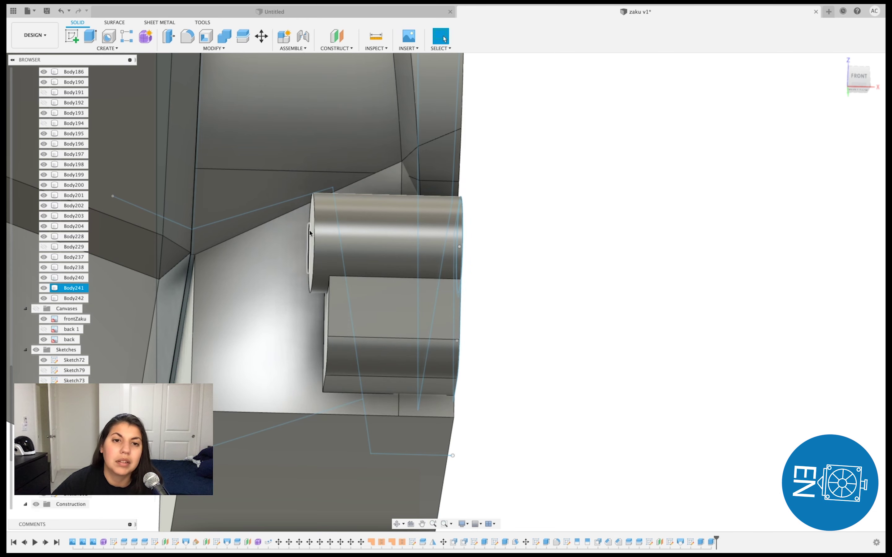
- Chamfer three end edges of the cylinder body Body241 at 0.02 mm equal distance
{"action": "left_click", "coordinate": [312, 230]}
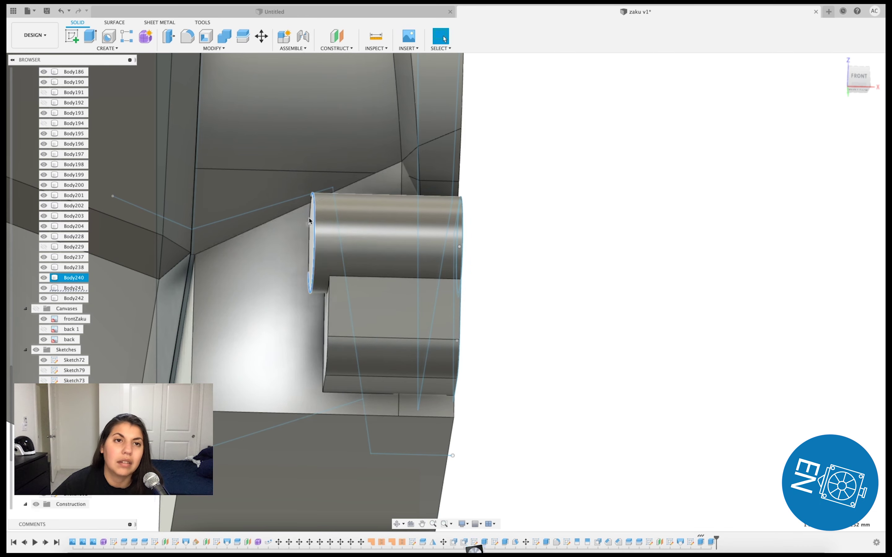
{"action": "left_click", "coordinate": [208, 48]}
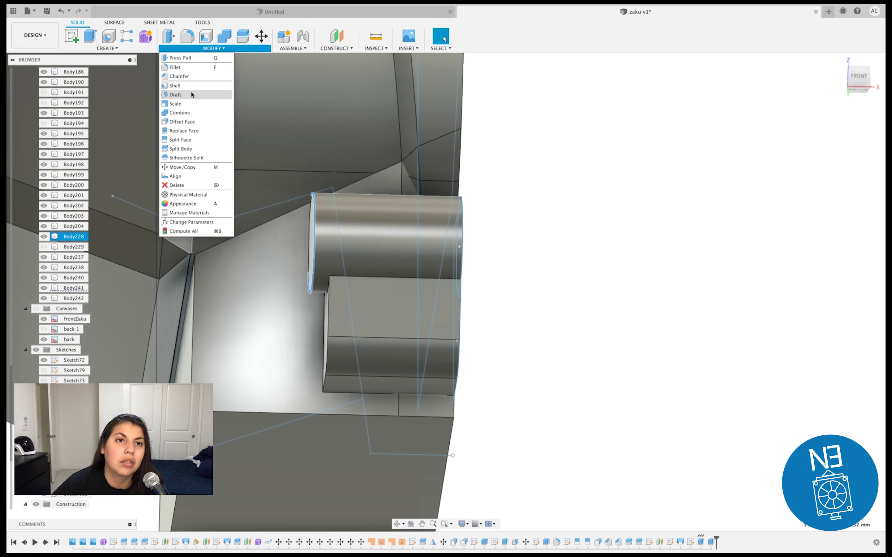
{"action": "left_click", "coordinate": [190, 76]}
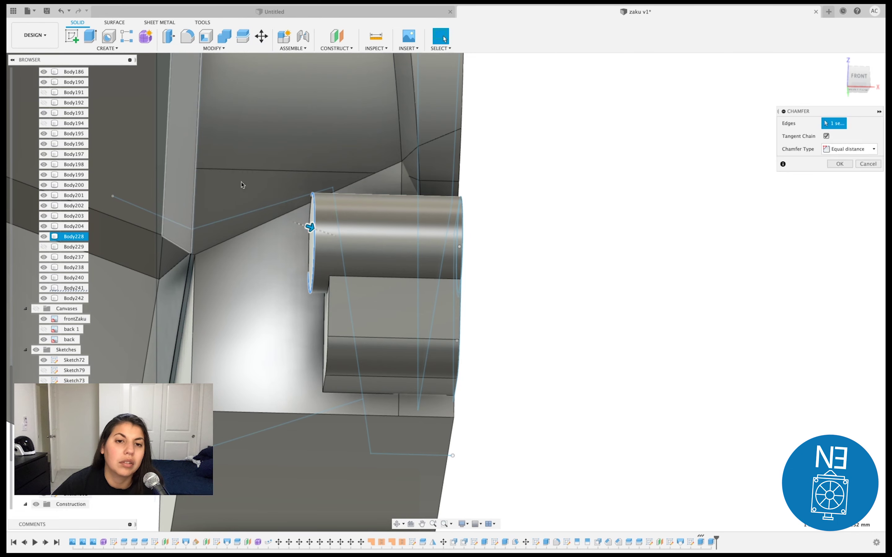
{"action": "left_click", "coordinate": [308, 235]}
{"action": "left_click", "coordinate": [303, 227]}
{"action": "left_click_drag", "start_coordinate": [306, 204], "coordinate": [310, 209]}
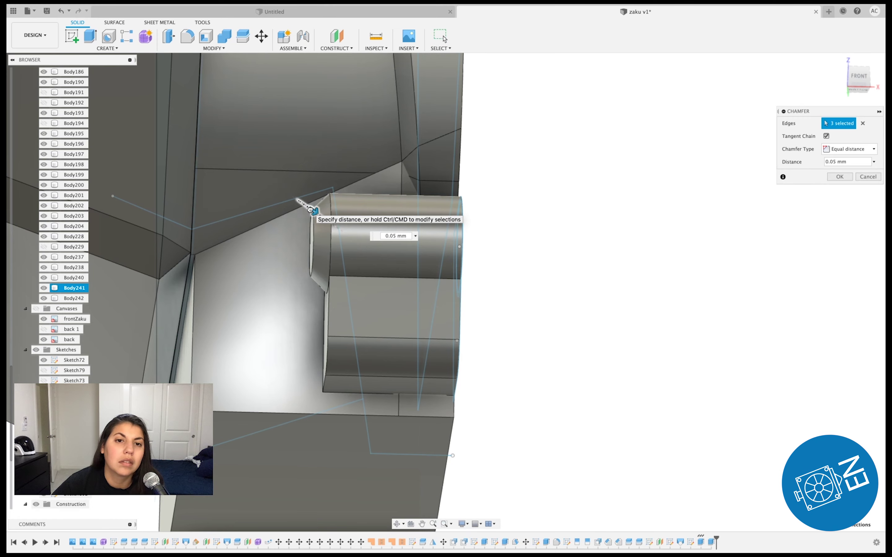
{"action": "left_click", "coordinate": [838, 163]}
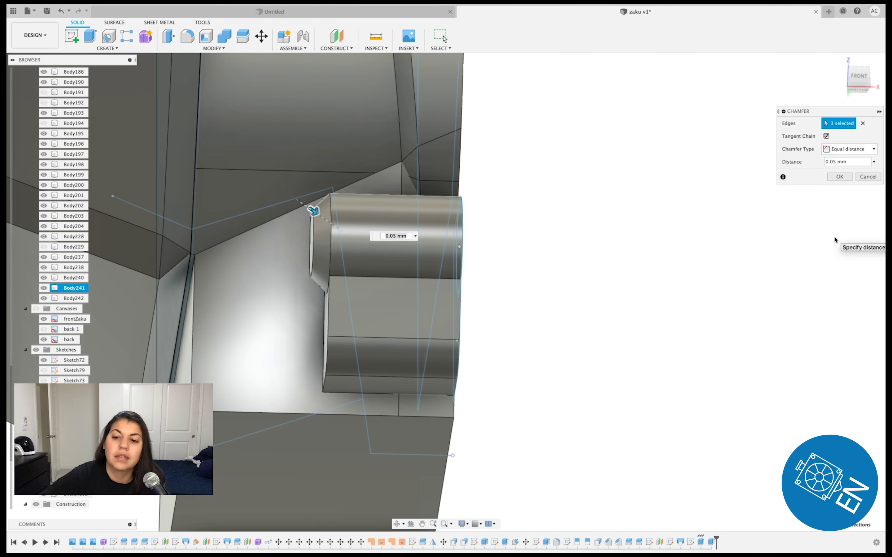
{"action": "key", "text": "BackSpace"}
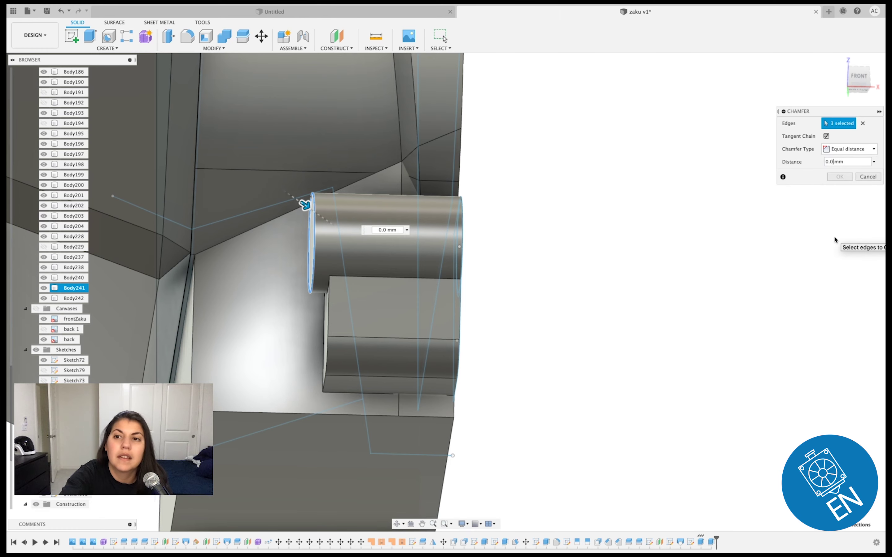
{"action": "type", "text": "2"}
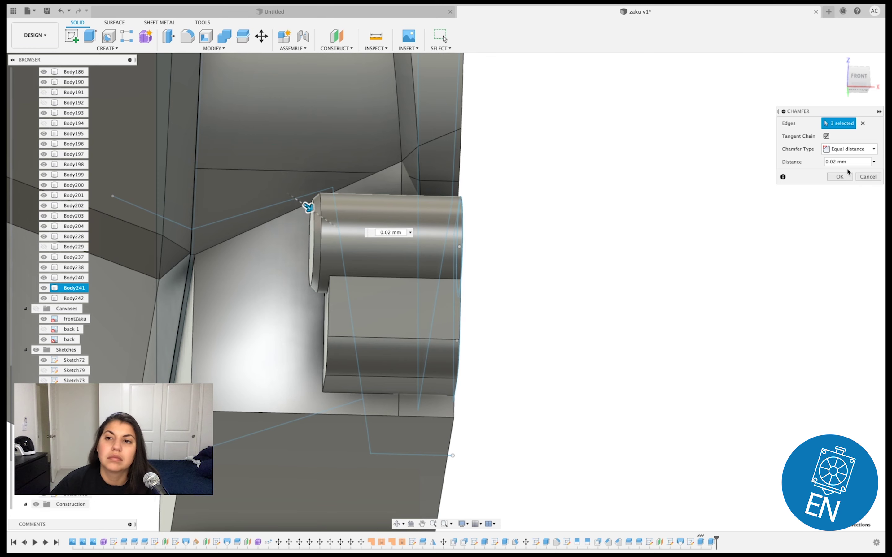
{"action": "left_click", "coordinate": [841, 178]}
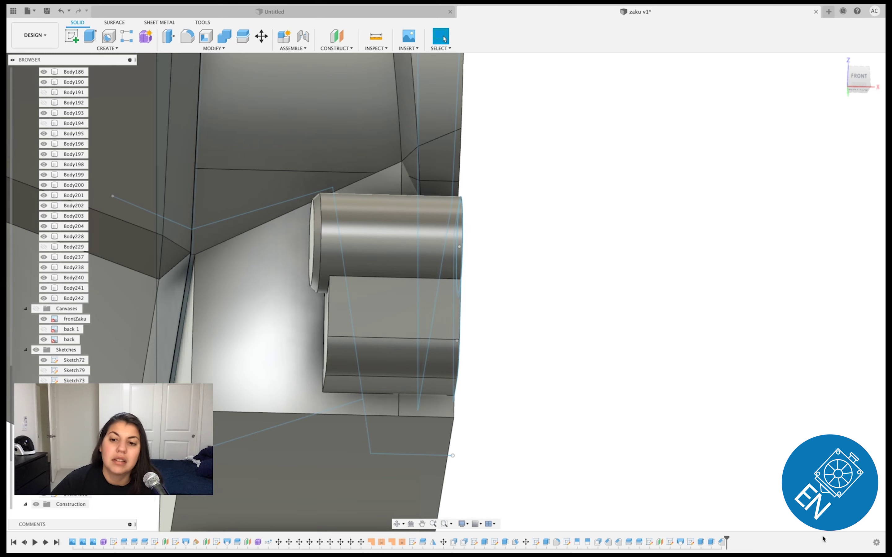
- Switch to the Left view, zoom onto the boss and try offsetting its face
{"action": "mouse_move", "coordinate": [858, 77]}
{"action": "left_click", "coordinate": [850, 85]}
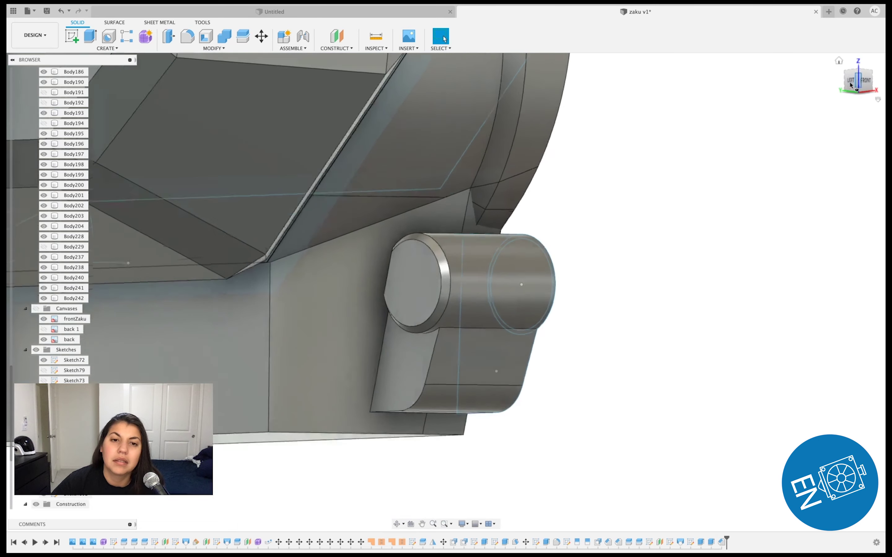
{"action": "left_click", "coordinate": [849, 84]}
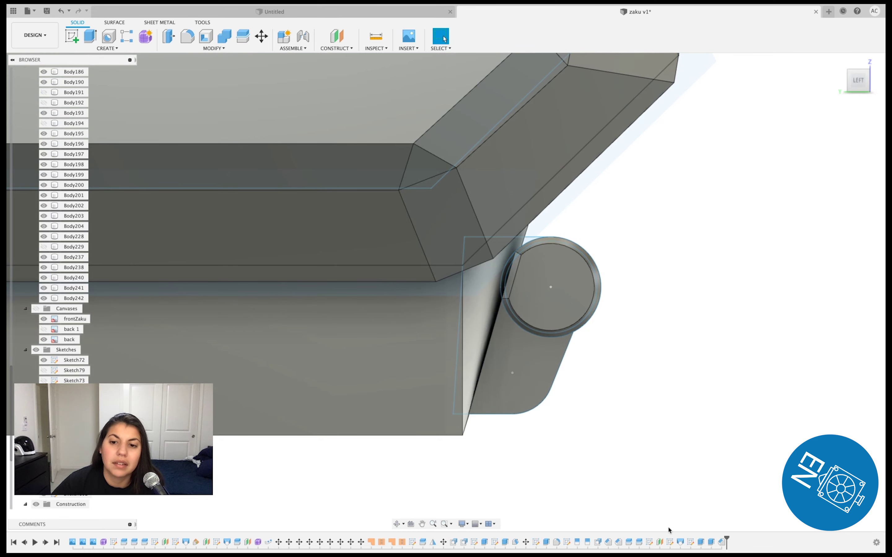
{"action": "scroll", "coordinate": [566, 241], "scroll_direction": "up", "scroll_amount": 2}
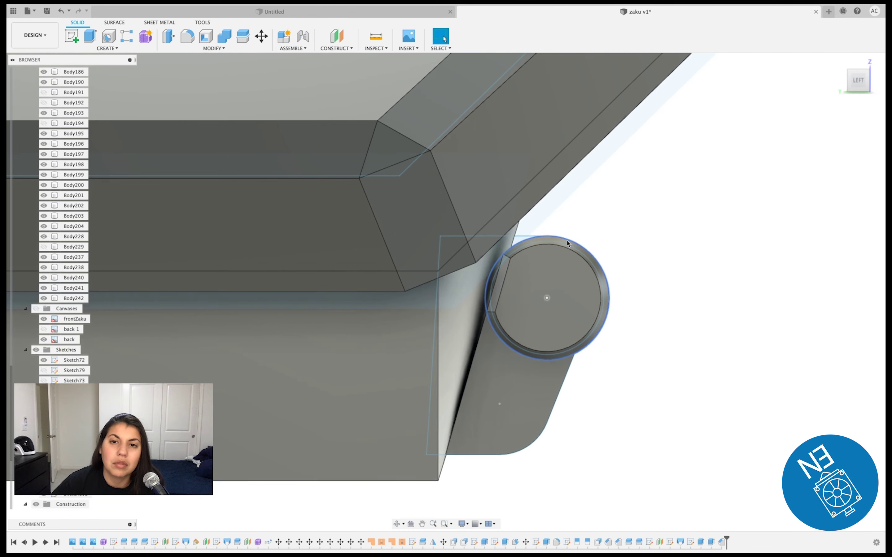
{"action": "scroll", "coordinate": [566, 240], "scroll_direction": "up", "scroll_amount": 2}
{"action": "left_click_drag", "start_coordinate": [559, 241], "coordinate": [565, 221]}
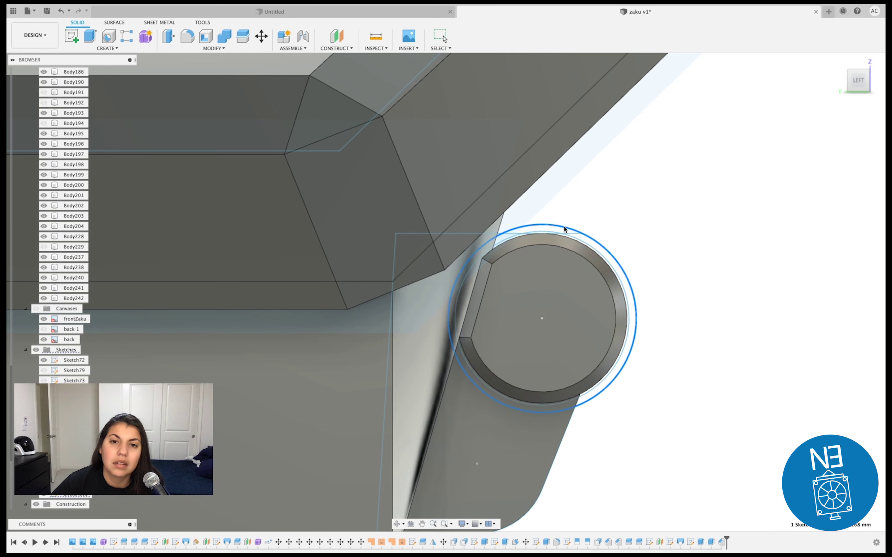
{"action": "key", "text": "Return"}
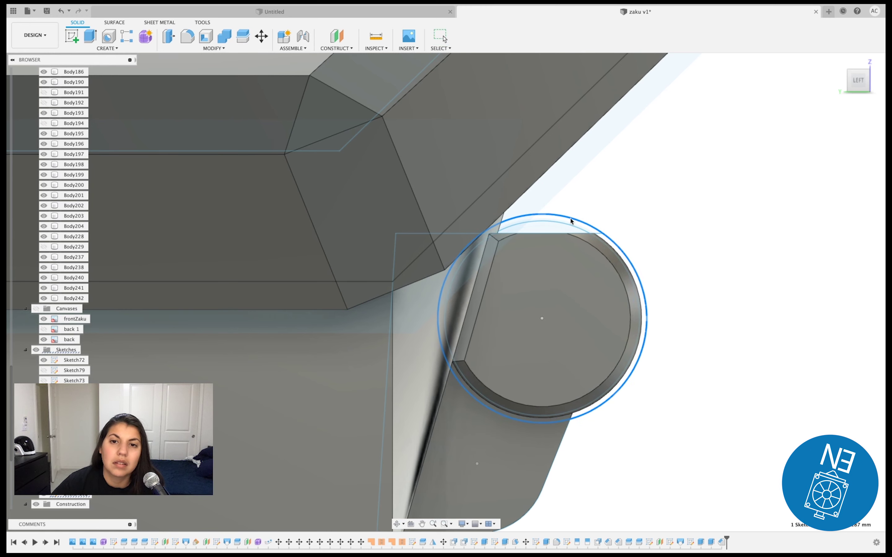
{"action": "key", "text": "q"}
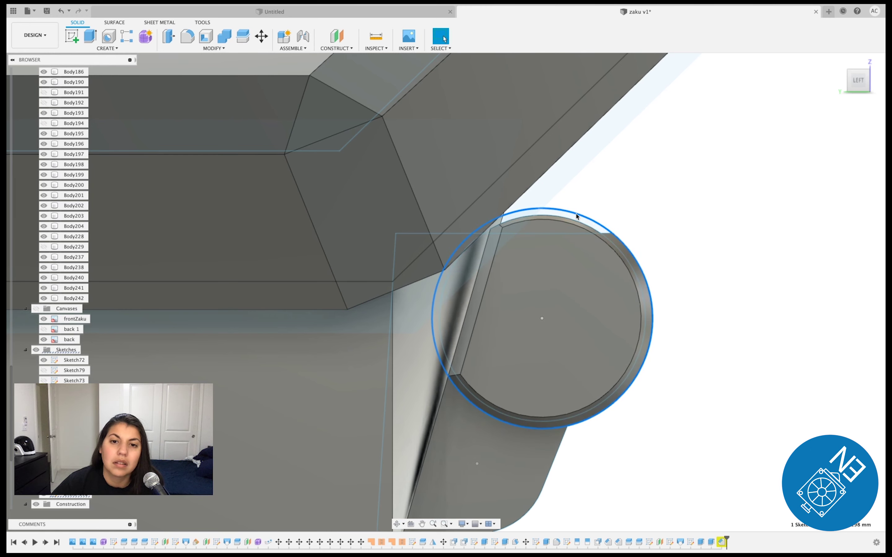
{"action": "left_click_drag", "start_coordinate": [587, 208], "coordinate": [615, 201]}
{"action": "key", "text": "Escape"}
{"action": "middle_click_drag", "start_coordinate": [597, 217], "coordinate": [720, 200], "text": "shift"}
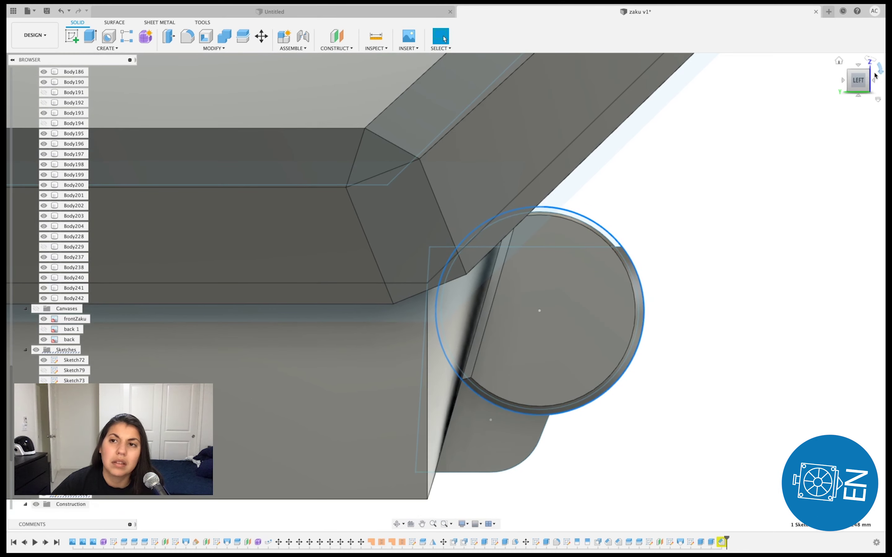
{"action": "middle_click_drag", "start_coordinate": [516, 294], "coordinate": [306, 271], "text": "shift"}
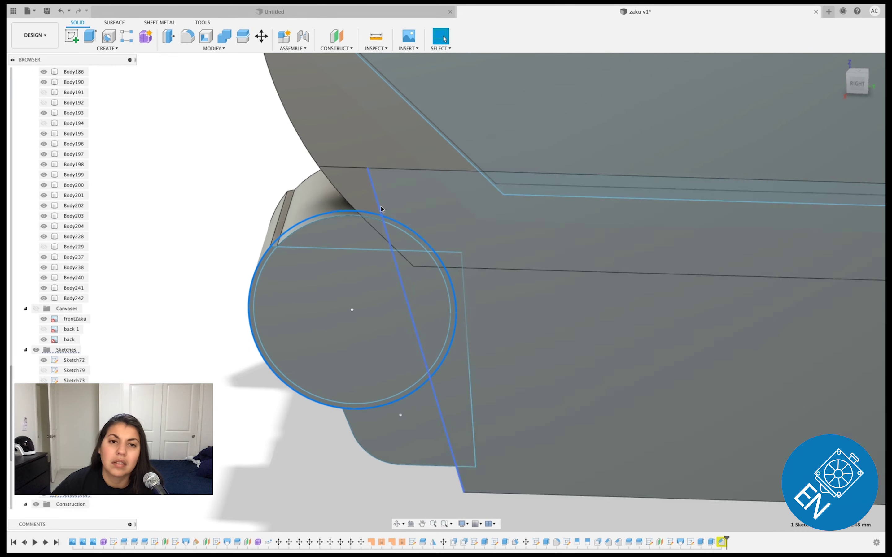
{"action": "left_click_drag", "start_coordinate": [413, 229], "coordinate": [407, 243]}
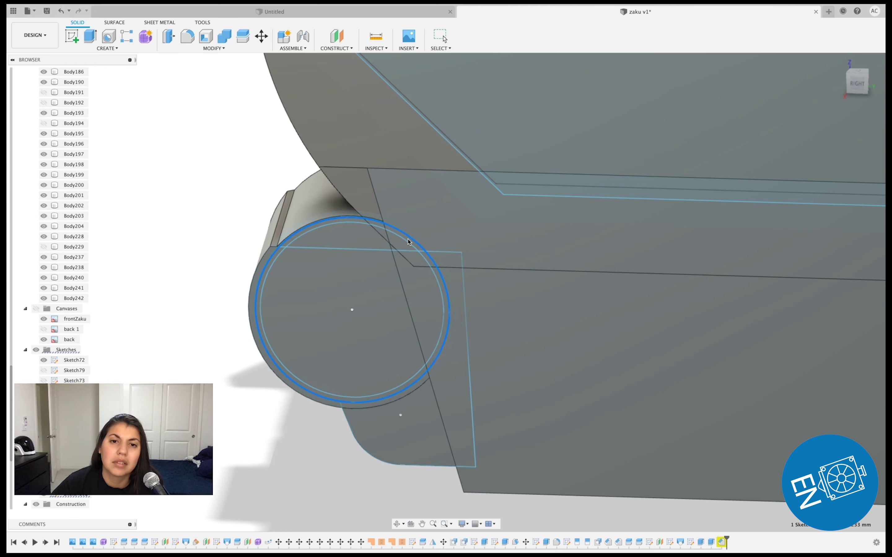
- Select the Extrude39 feature in the timeline and bring up its options from the Left view
{"action": "left_click", "coordinate": [712, 542]}
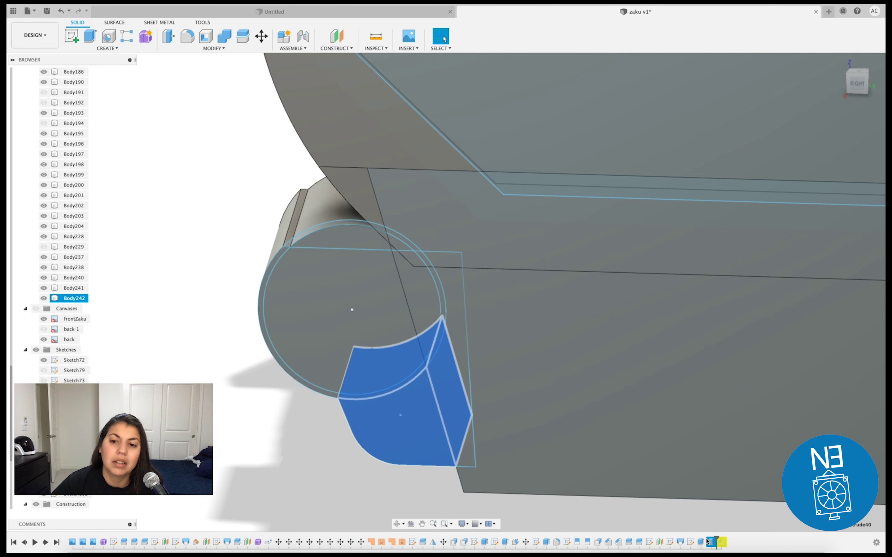
{"action": "left_click", "coordinate": [846, 87]}
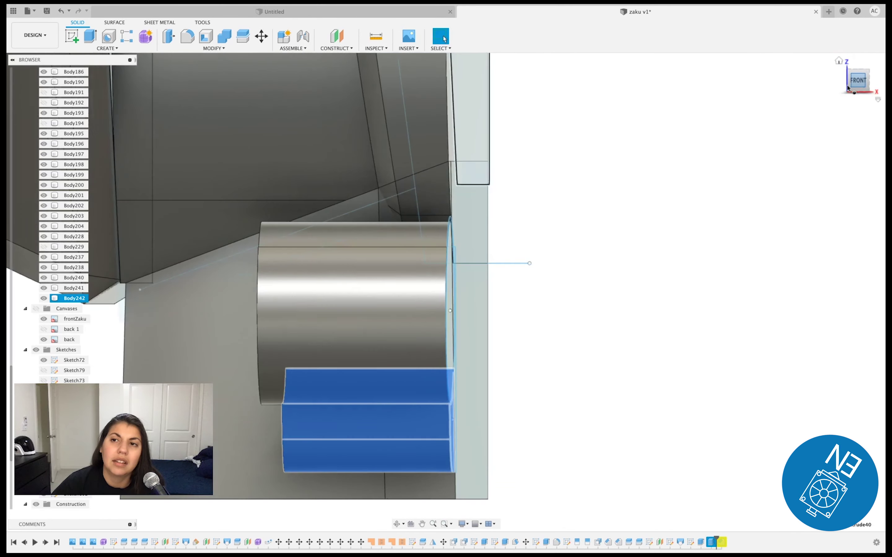
{"action": "left_click", "coordinate": [847, 87]}
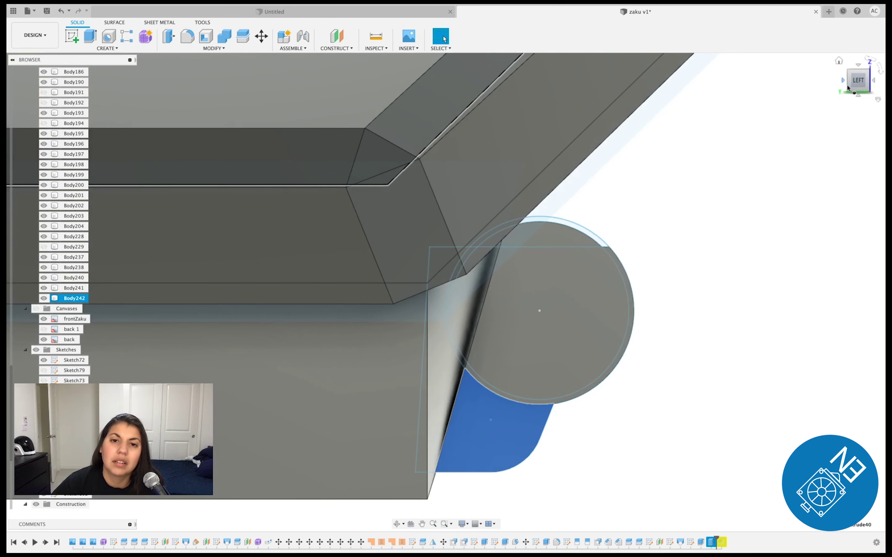
{"action": "left_click", "coordinate": [711, 548]}
{"action": "left_click", "coordinate": [701, 542]}
{"action": "right_click", "coordinate": [701, 542]}
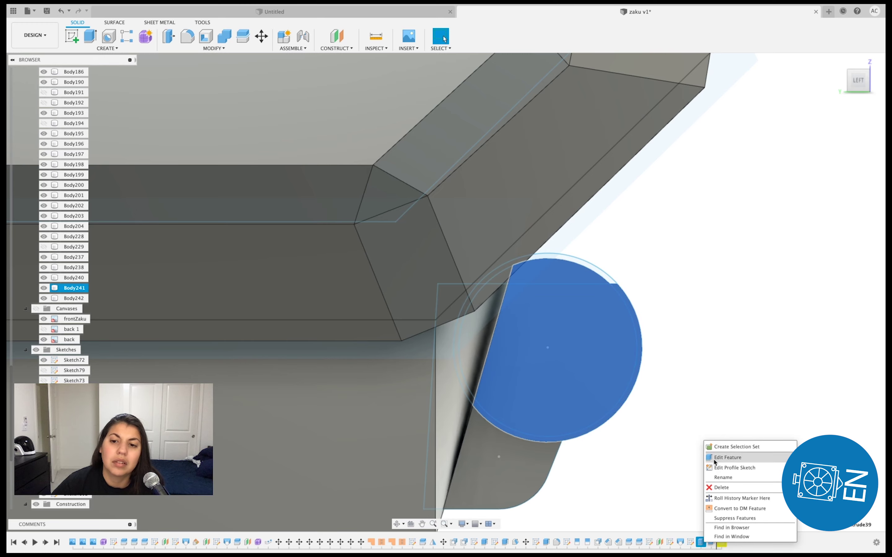
- Edit Extrude39 and add the left, small top and sliver profiles of the circle
{"action": "left_click", "coordinate": [713, 456]}
{"action": "scroll", "coordinate": [494, 312], "scroll_direction": "up", "scroll_amount": 3}
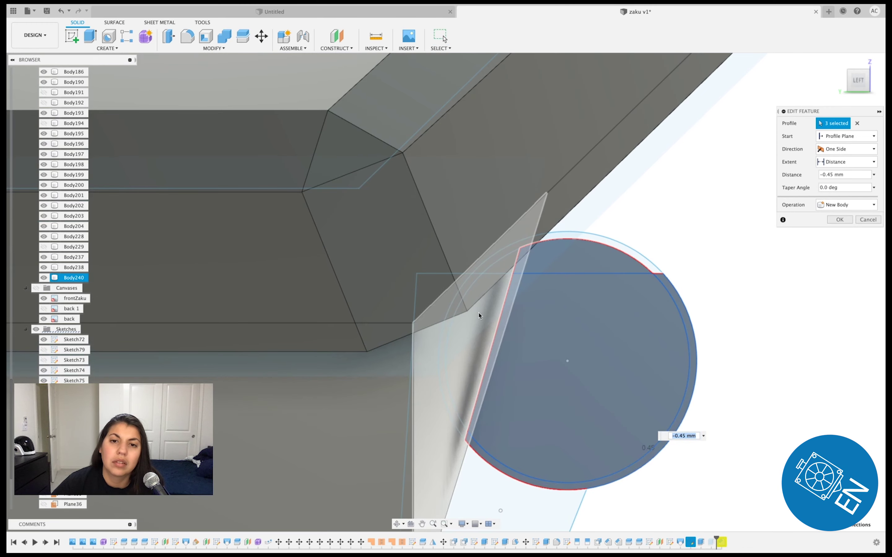
{"action": "left_click_drag", "start_coordinate": [871, 73], "coordinate": [496, 230]}
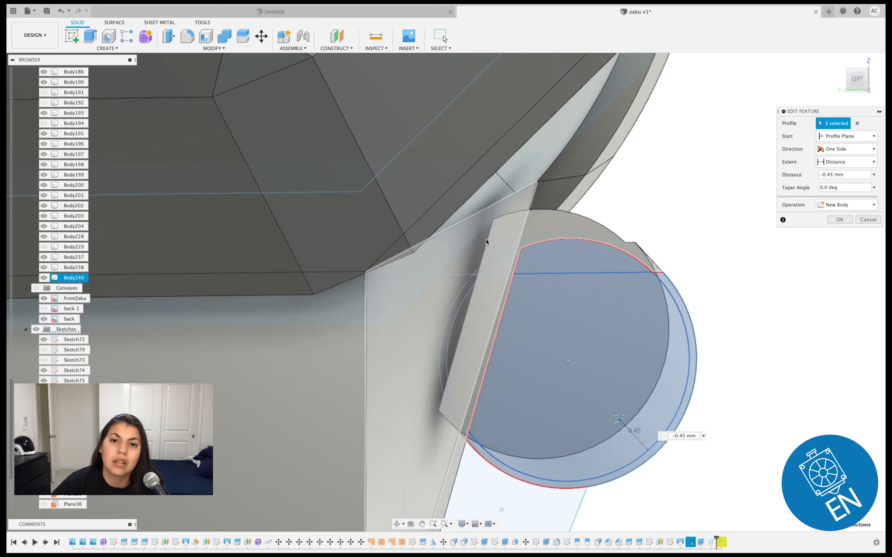
{"action": "left_click", "coordinate": [496, 336]}
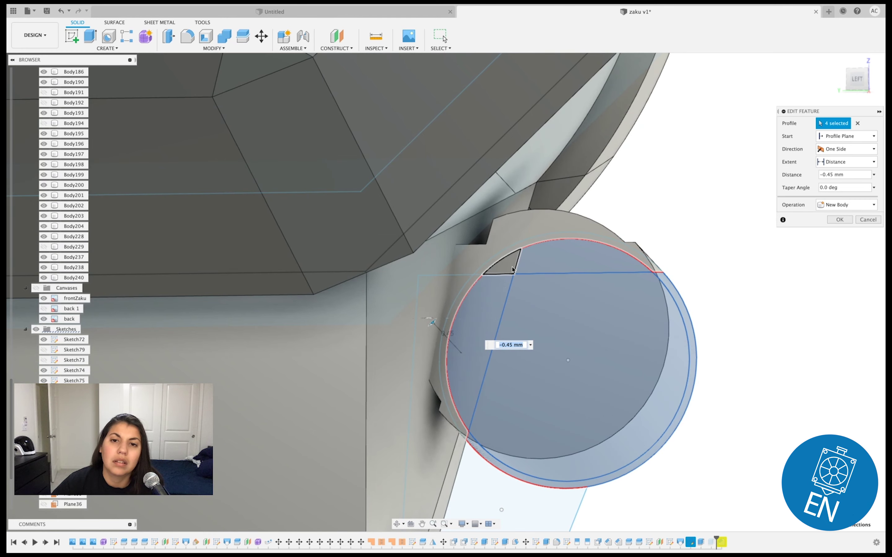
{"action": "left_click", "coordinate": [512, 269]}
{"action": "left_click", "coordinate": [522, 254]}
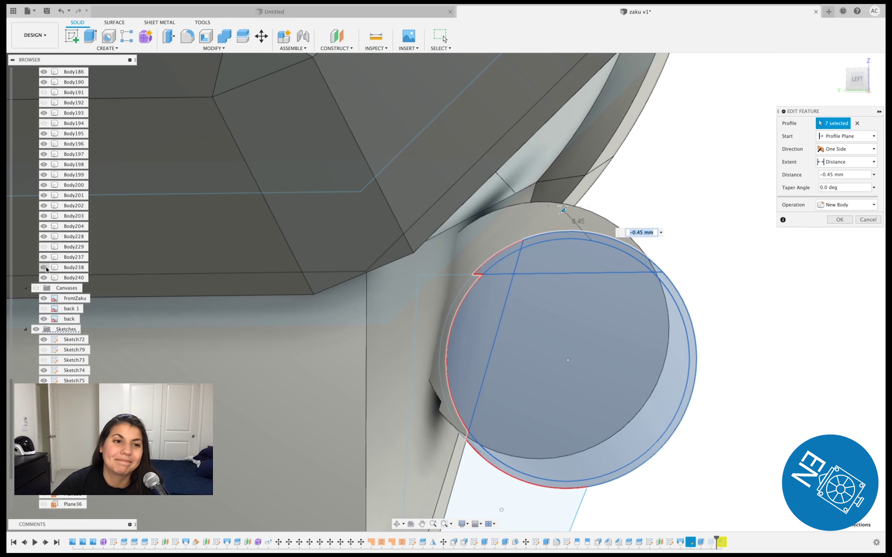
- Hide Body240 to add the thin arc profile, then commit the eight-profile -0.45 mm extrusion
{"action": "left_click", "coordinate": [45, 257]}
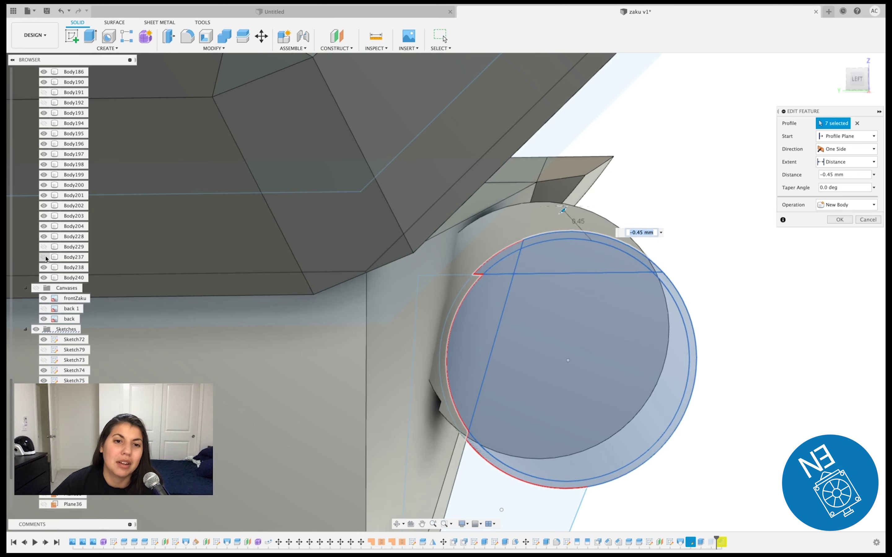
{"action": "left_click", "coordinate": [45, 258]}
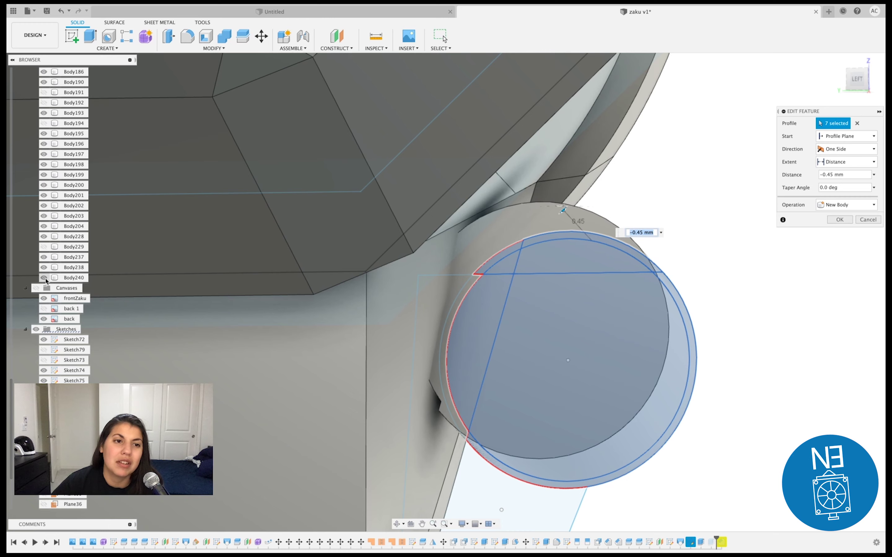
{"action": "left_click", "coordinate": [45, 278]}
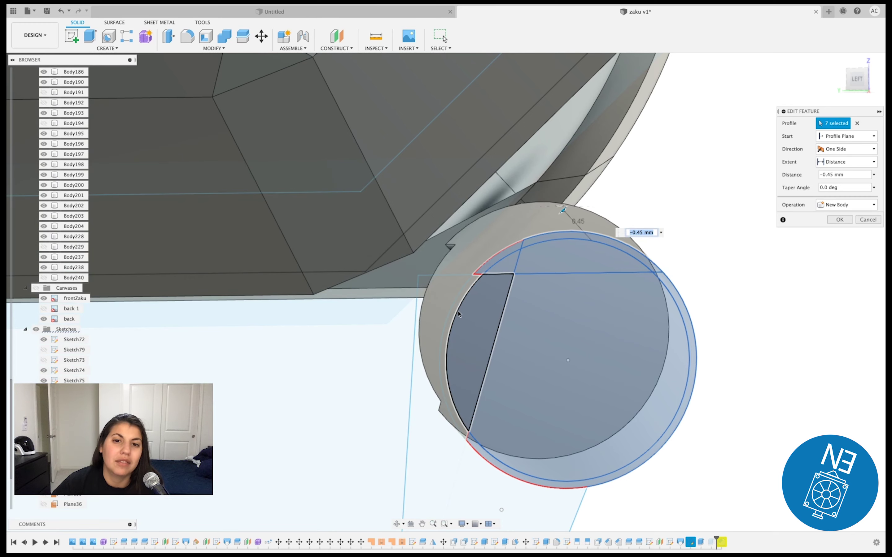
{"action": "left_click", "coordinate": [455, 308]}
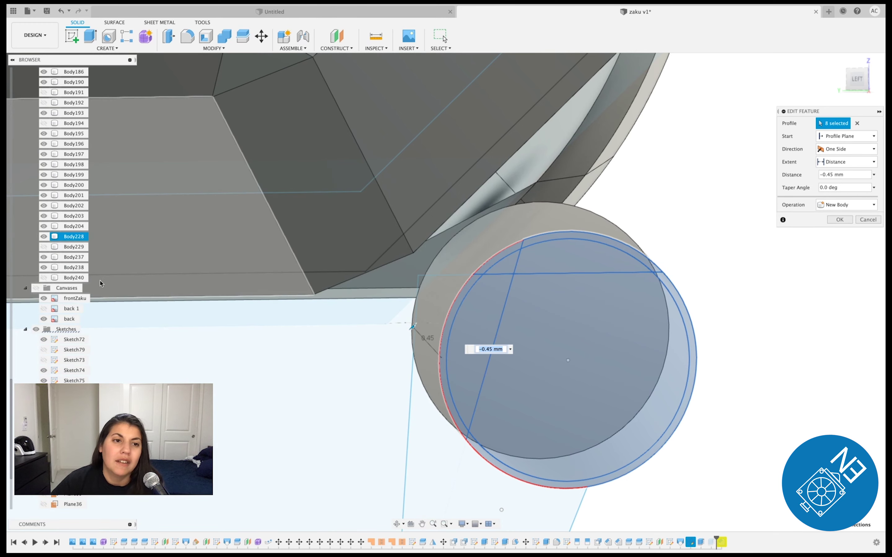
{"action": "left_click", "coordinate": [45, 279]}
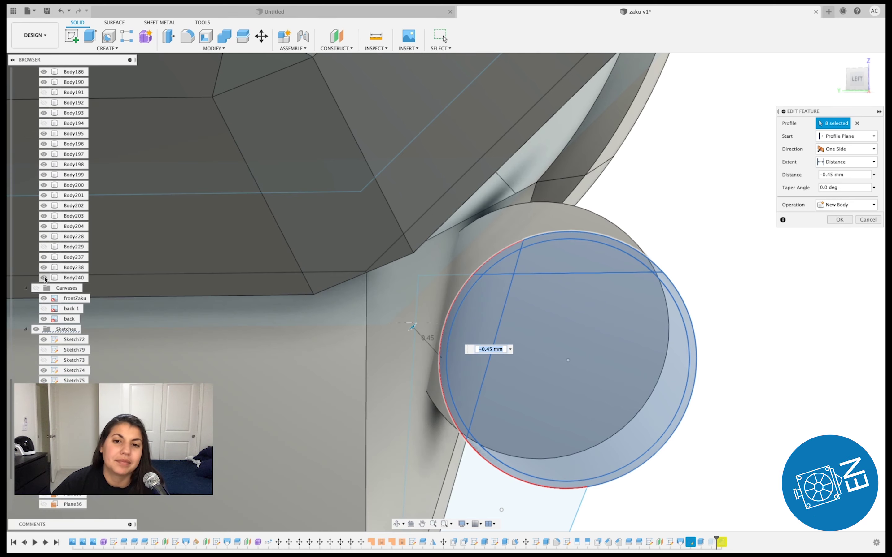
{"action": "mouse_move", "coordinate": [857, 79]}
{"action": "left_click", "coordinate": [861, 89]}
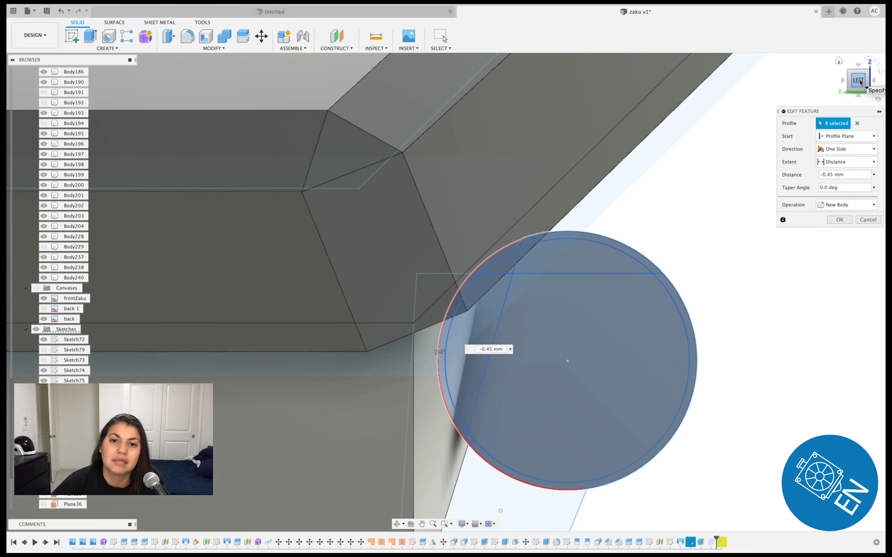
{"action": "left_click", "coordinate": [839, 219]}
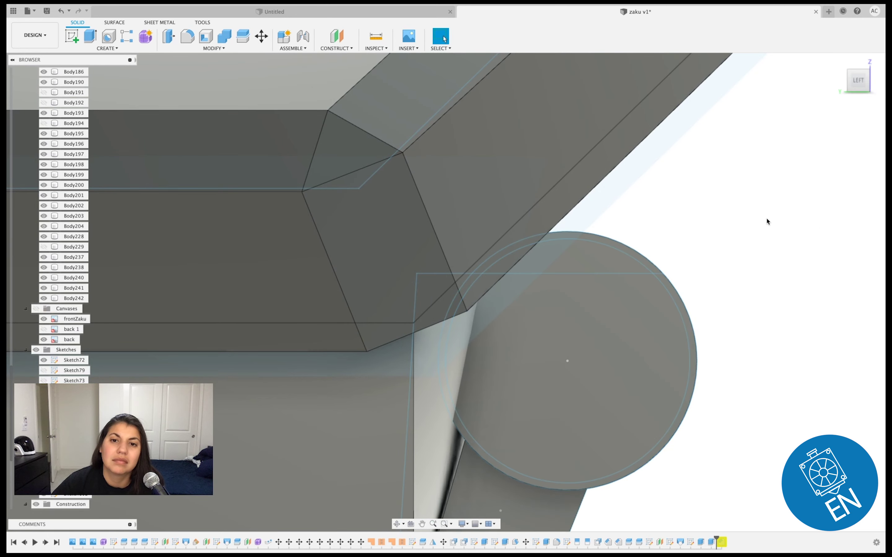
- Orbit around the completed cylindrical joint and tab to inspect them
{"action": "scroll", "coordinate": [762, 239], "scroll_direction": "down", "scroll_amount": 3}
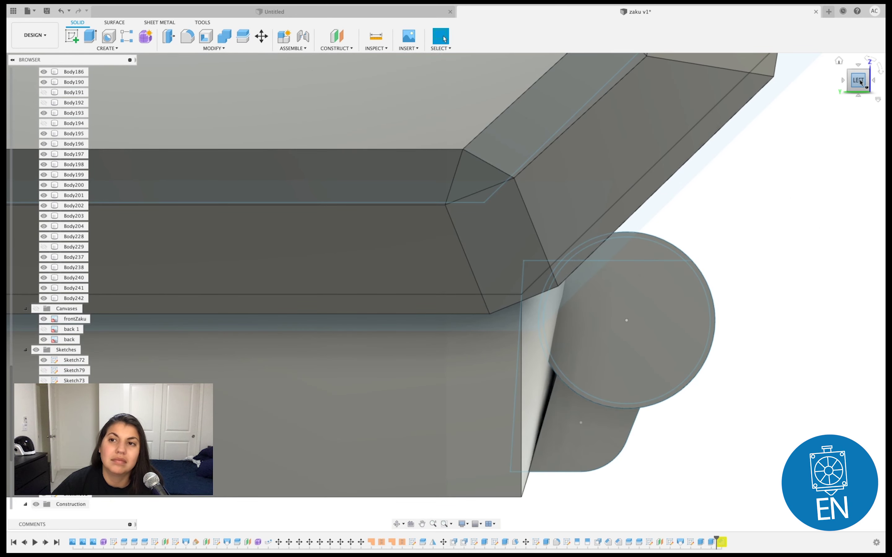
{"action": "middle_click_drag", "start_coordinate": [446, 293], "coordinate": [405, 295], "text": "shift"}
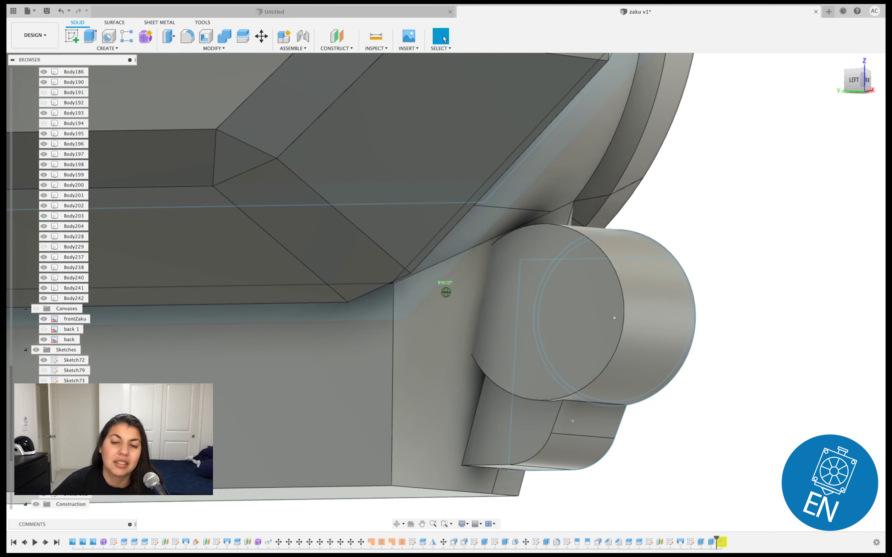
{"action": "middle_click_drag", "start_coordinate": [446, 292], "coordinate": [452, 291], "text": "shift"}
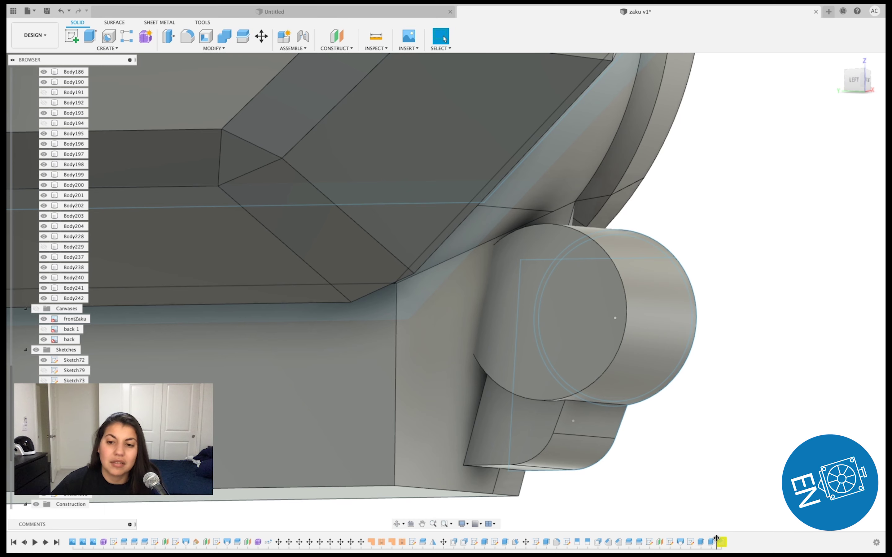
- Roll the timeline forward to Chamfer8 and re-accept its 0.02 mm chamfer
{"action": "left_click_drag", "start_coordinate": [717, 541], "coordinate": [723, 542]}
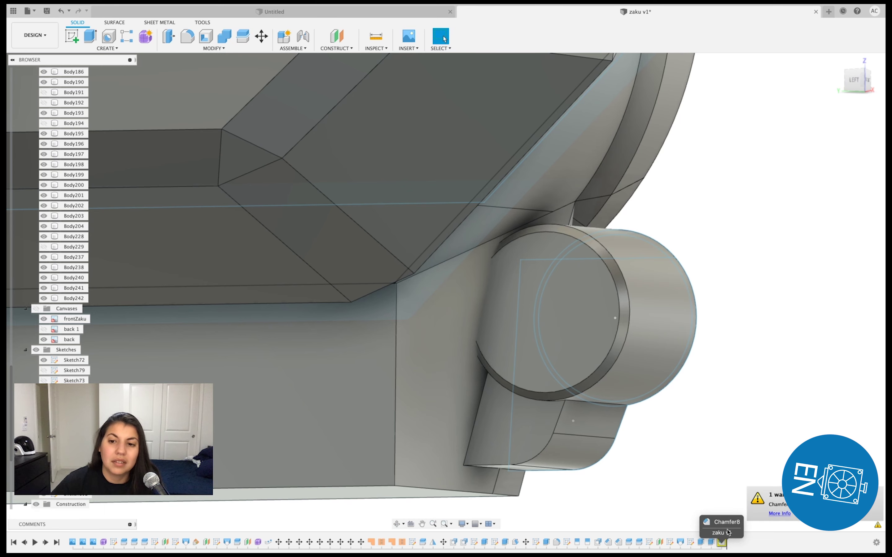
{"action": "right_click", "coordinate": [722, 542]}
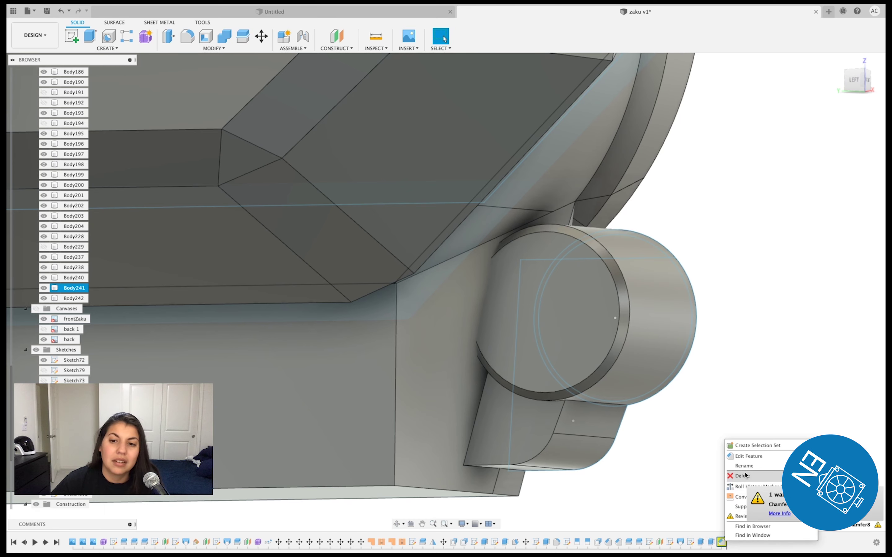
{"action": "left_click", "coordinate": [748, 456]}
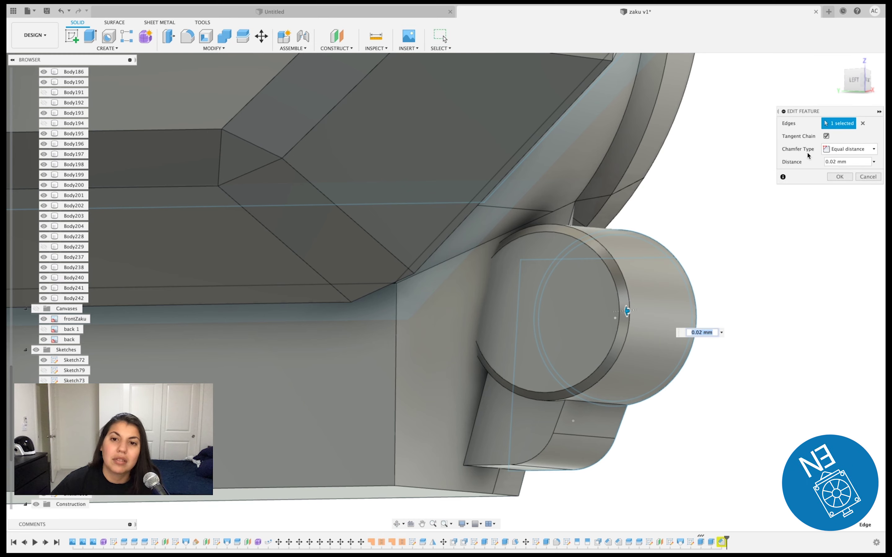
{"action": "left_click", "coordinate": [838, 177]}
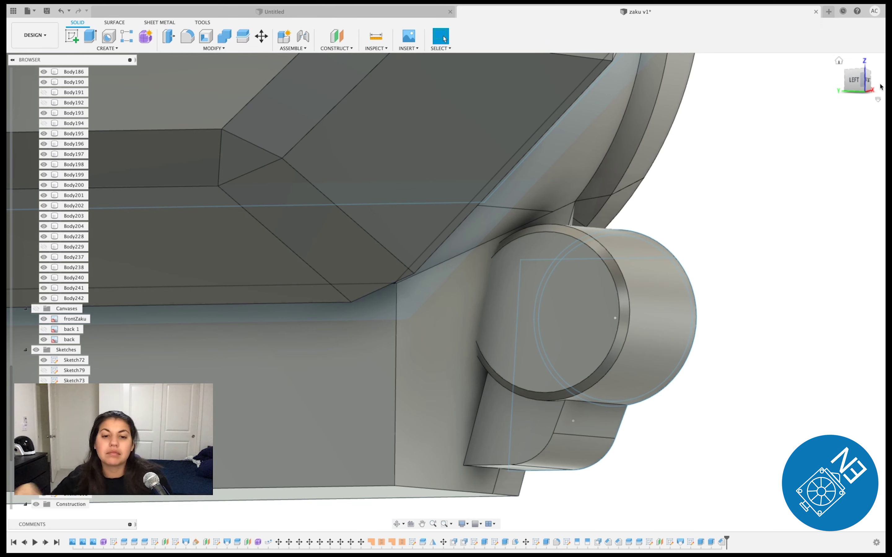
{"action": "mouse_move", "coordinate": [856, 78]}
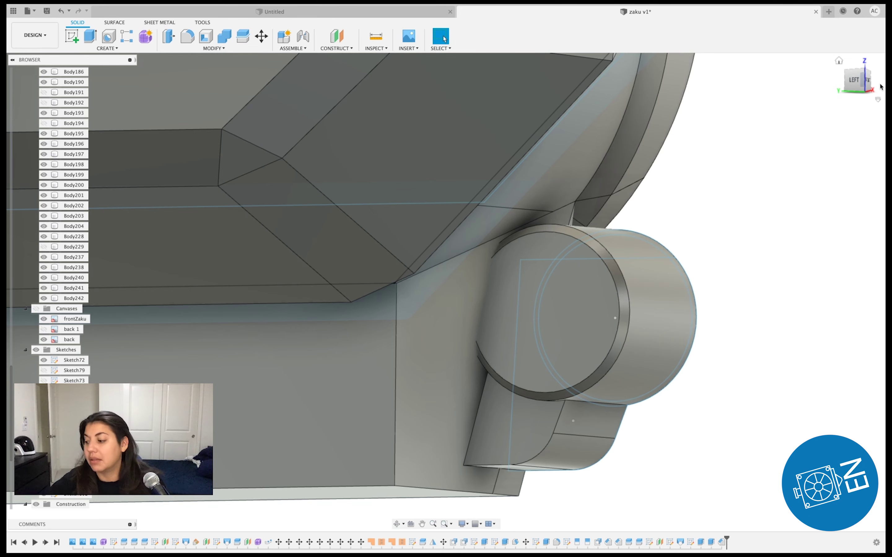
{"action": "scroll", "coordinate": [626, 287], "scroll_direction": "down", "scroll_amount": 2}
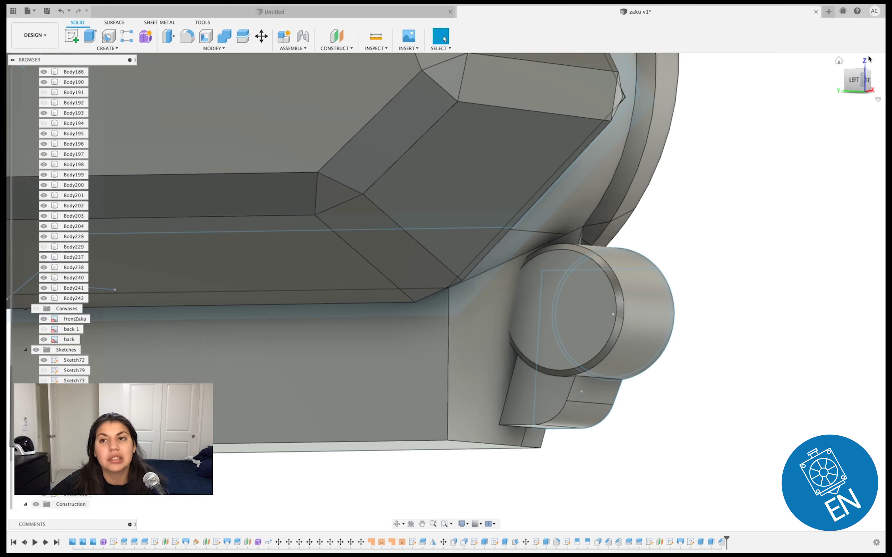
{"action": "left_click", "coordinate": [847, 90]}
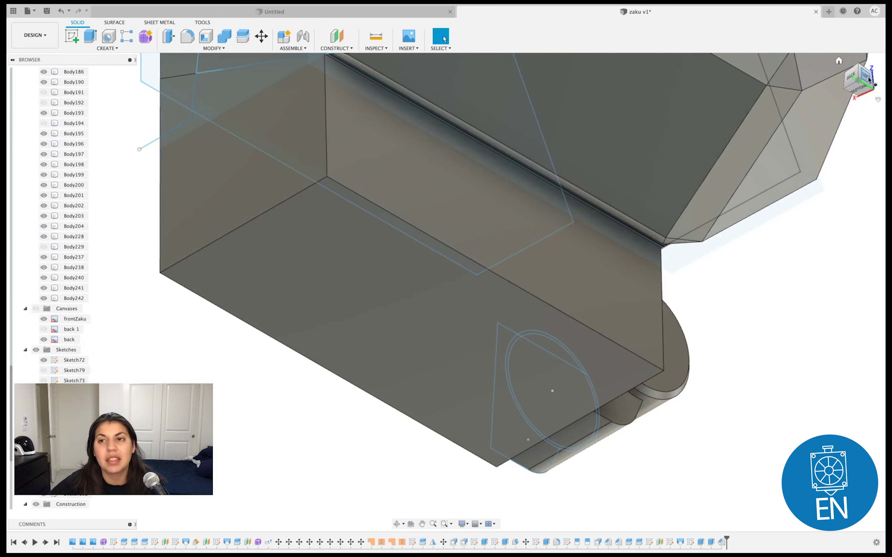
- Replace the tab sketch's rounded corner arc with a straight line from the circle to the corner
{"action": "left_click", "coordinate": [868, 78]}
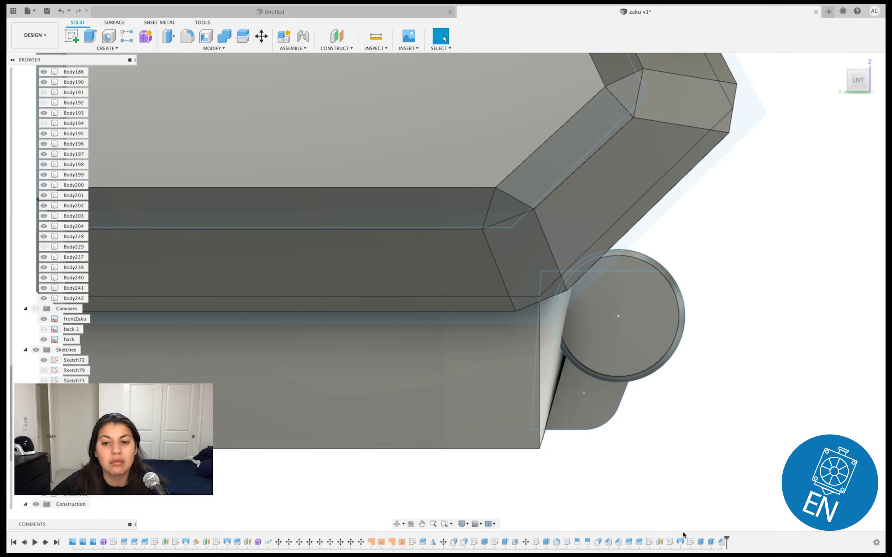
{"action": "right_click", "coordinate": [696, 545]}
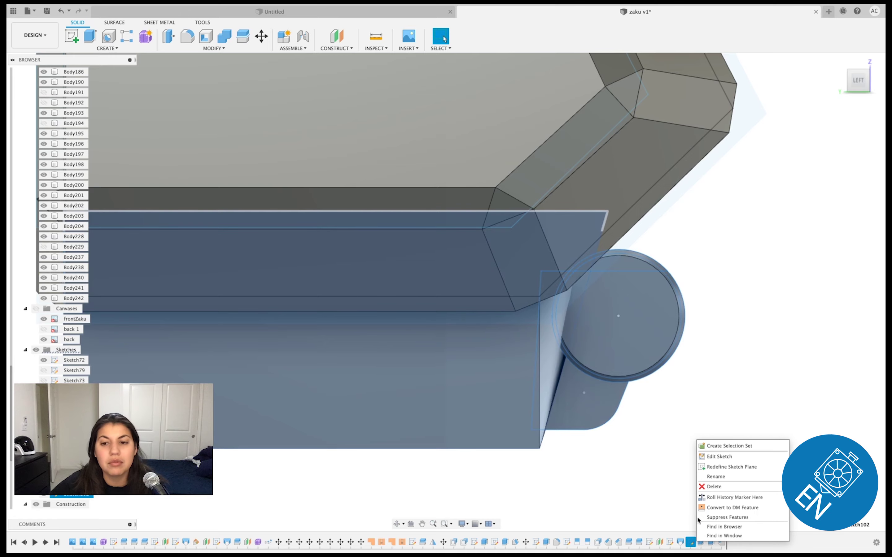
{"action": "left_click", "coordinate": [722, 457]}
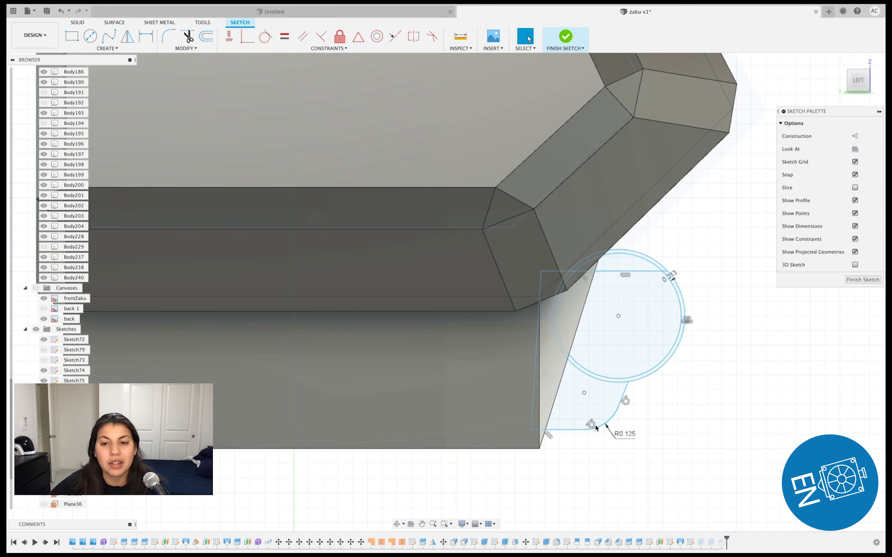
{"action": "left_click", "coordinate": [604, 426]}
{"action": "scroll", "coordinate": [605, 427], "scroll_direction": "up", "scroll_amount": 2}
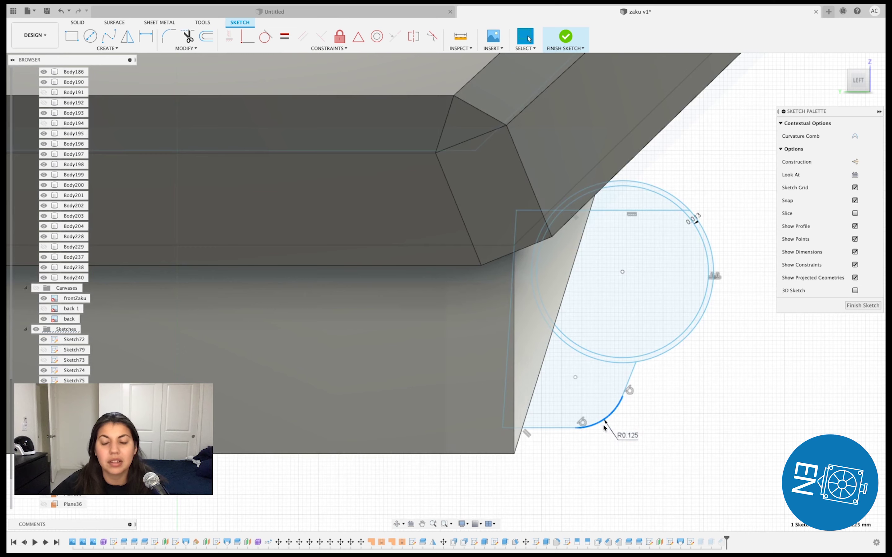
{"action": "key", "text": "Delete"}
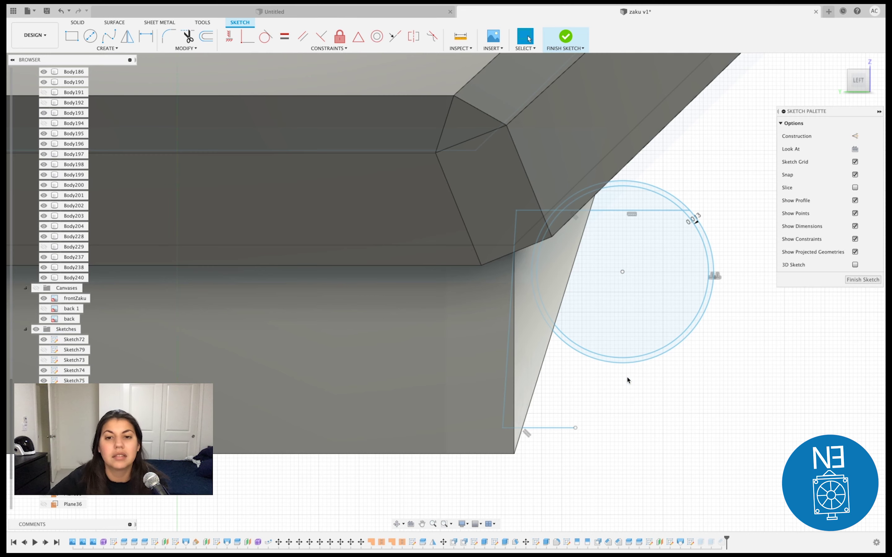
{"action": "key", "text": "l"}
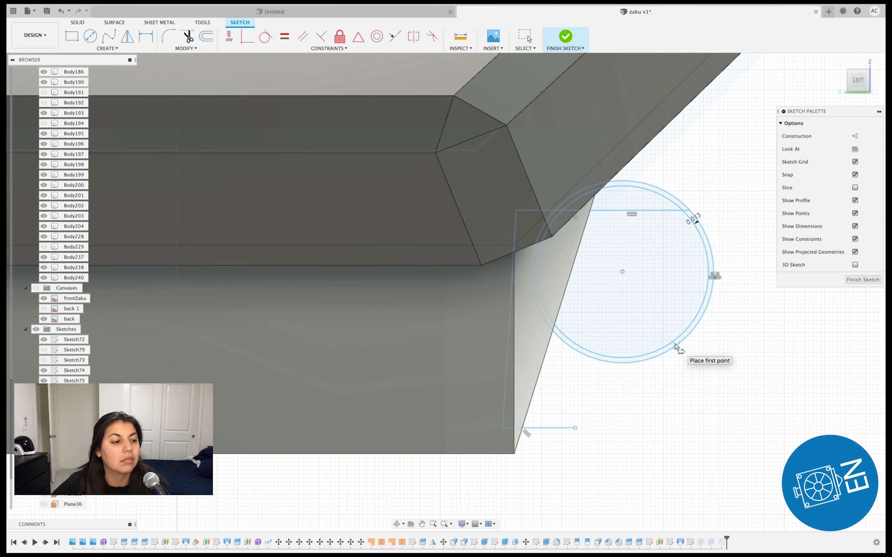
{"action": "left_click", "coordinate": [643, 360]}
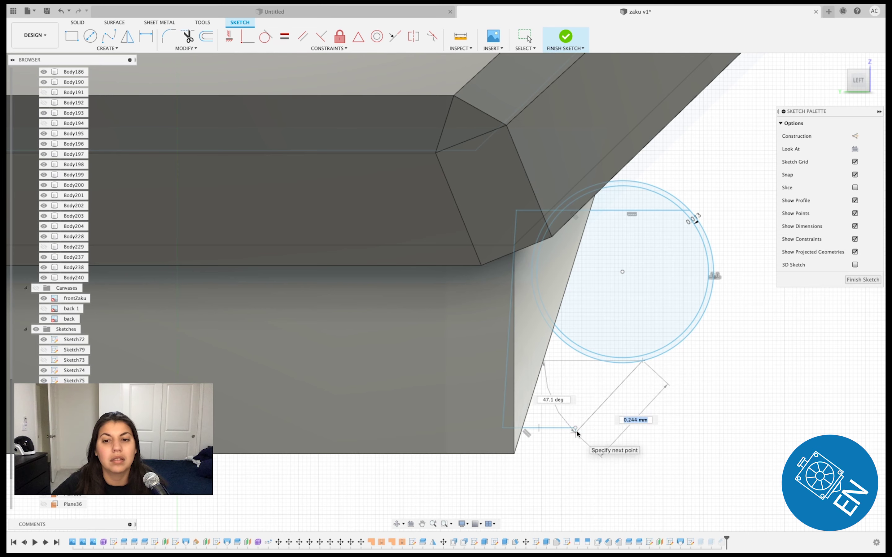
{"action": "left_click", "coordinate": [576, 429]}
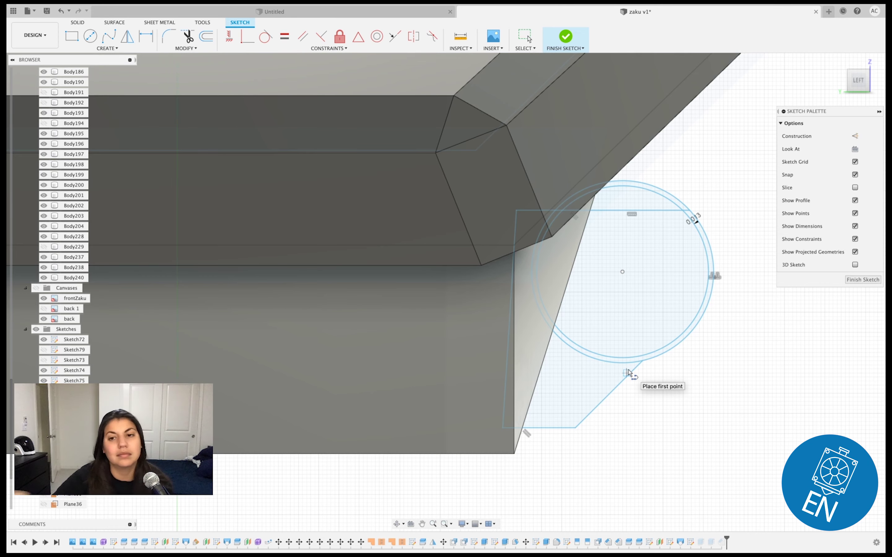
{"action": "left_click", "coordinate": [866, 283]}
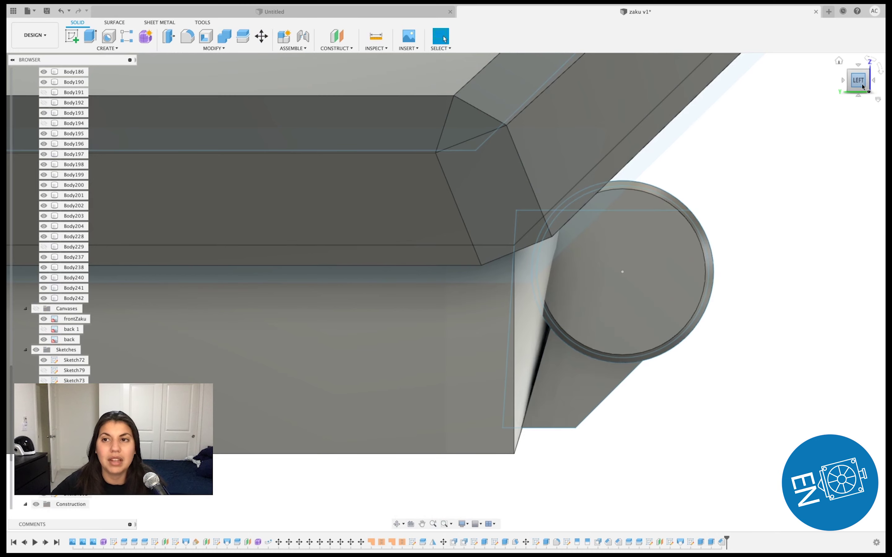
- Turn to an angled front-left view and select the tab body
{"action": "left_click", "coordinate": [871, 81]}
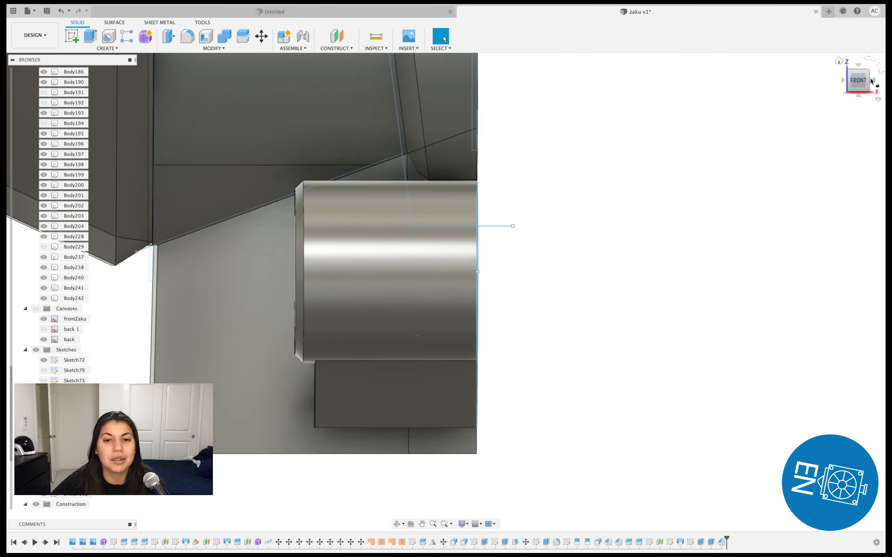
{"action": "left_click", "coordinate": [847, 83]}
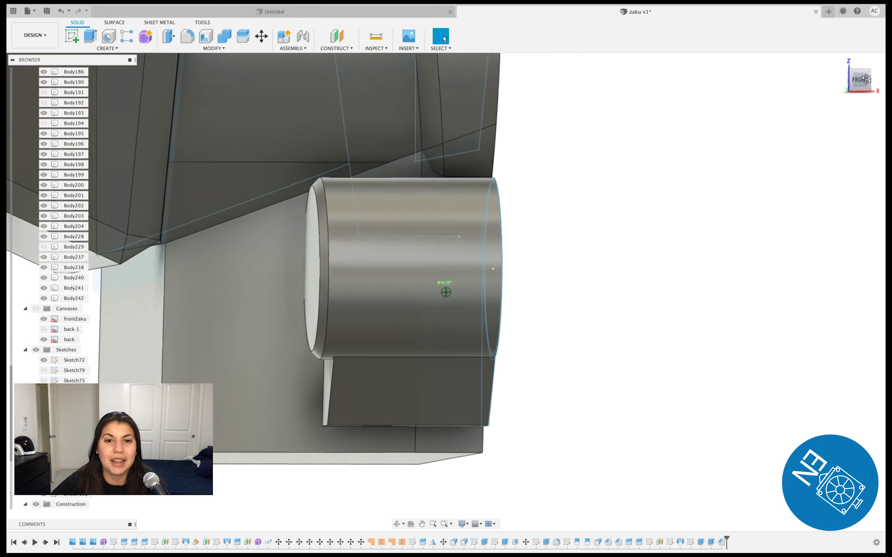
{"action": "left_click", "coordinate": [370, 345]}
{"action": "left_click", "coordinate": [294, 241]}
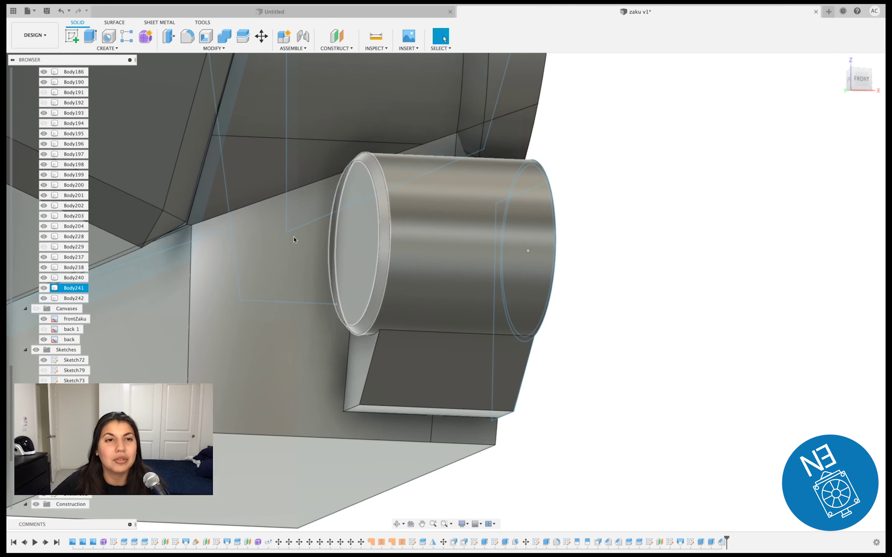
{"action": "left_click", "coordinate": [208, 49]}
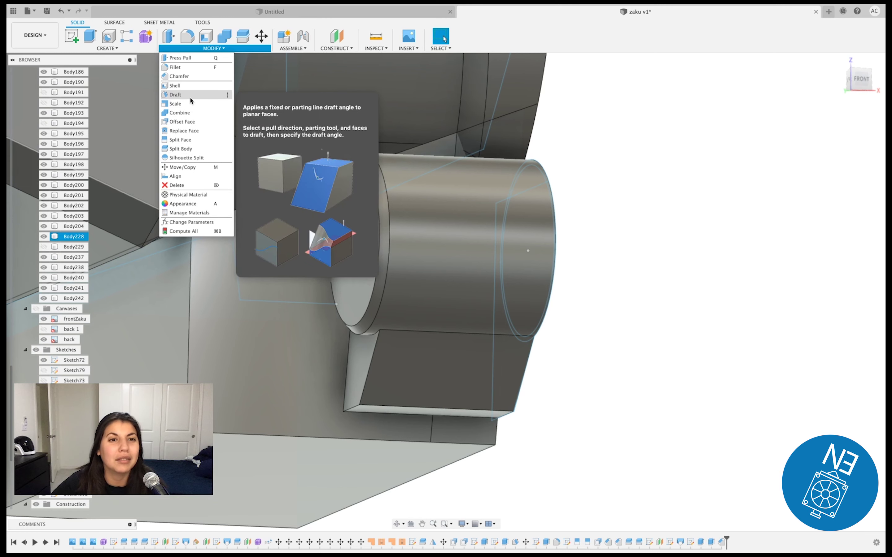
- Draft the tab's side face at 10 degrees with a one-side draft
{"action": "left_click", "coordinate": [175, 94]}
{"action": "left_click", "coordinate": [386, 390]}
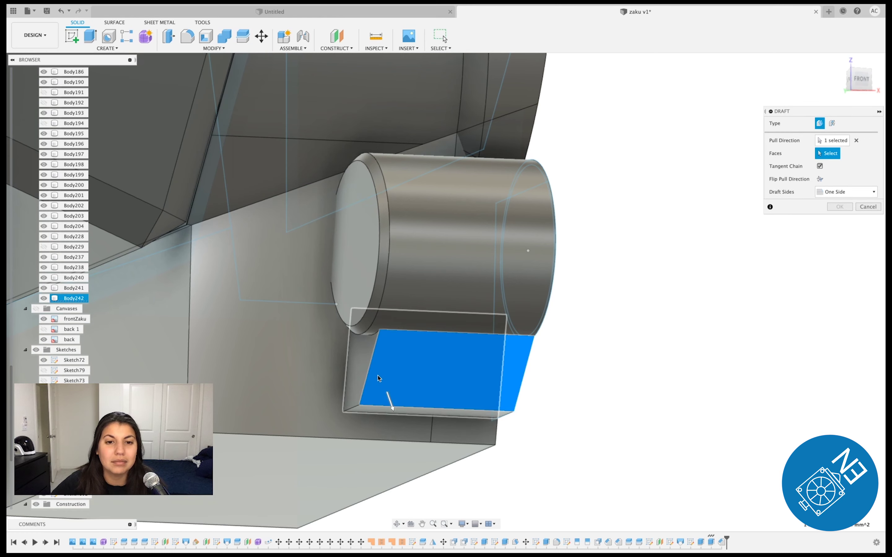
{"action": "left_click", "coordinate": [361, 361]}
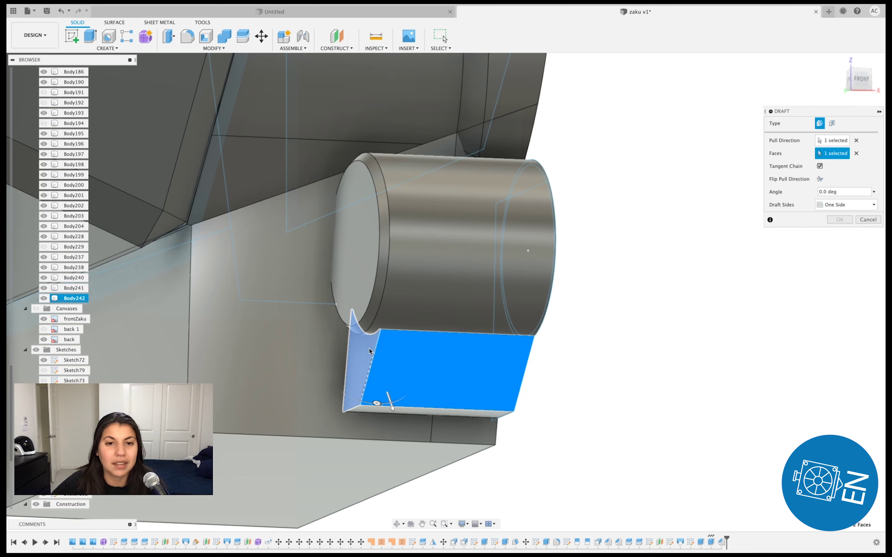
{"action": "scroll", "coordinate": [370, 351], "scroll_direction": "up", "scroll_amount": 3}
{"action": "left_click_drag", "start_coordinate": [377, 418], "coordinate": [384, 416]}
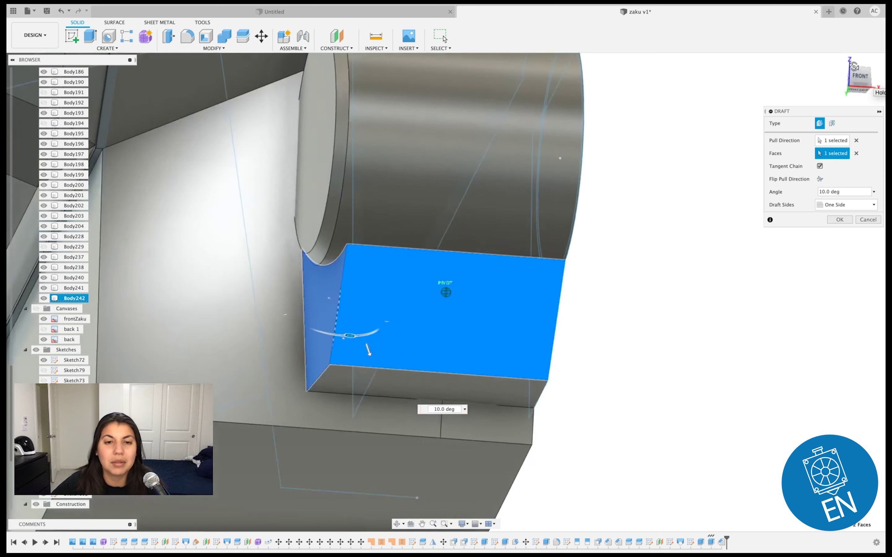
{"action": "left_click_drag", "start_coordinate": [860, 78], "coordinate": [852, 62]}
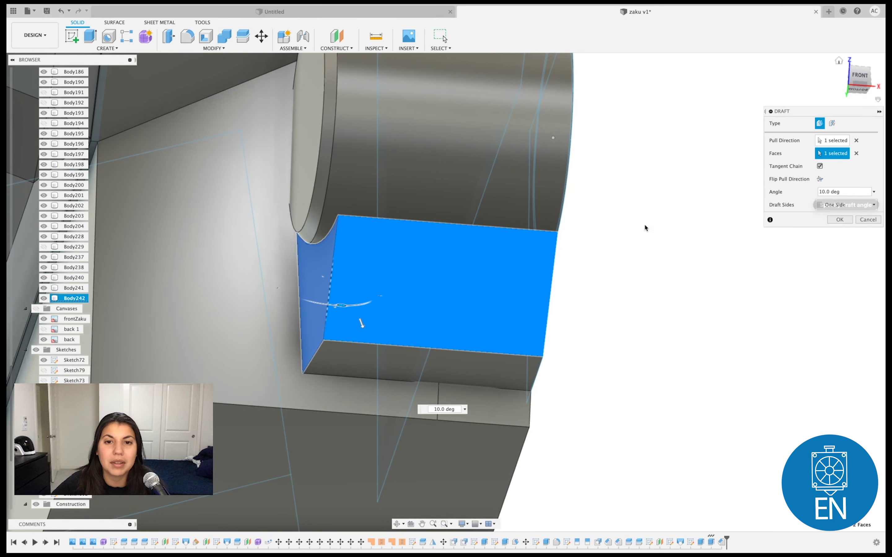
{"action": "left_click", "coordinate": [855, 153]}
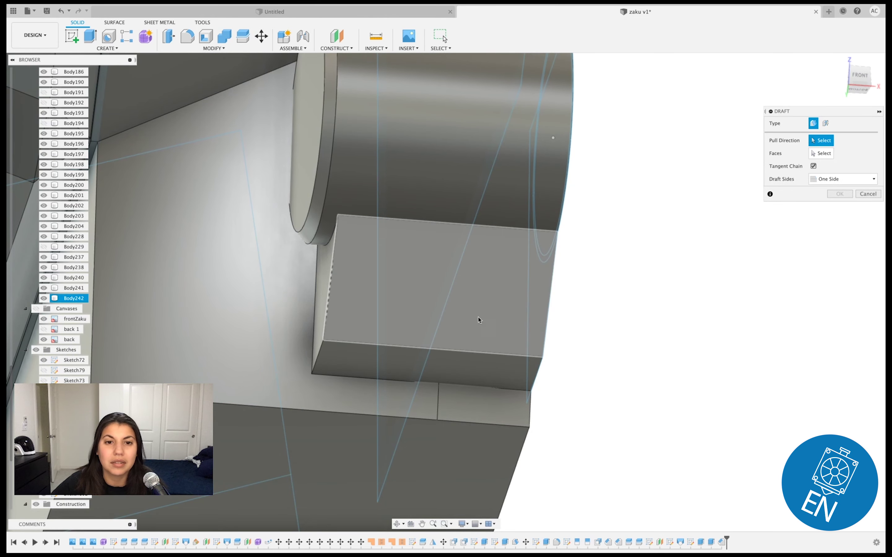
{"action": "left_click", "coordinate": [320, 319]}
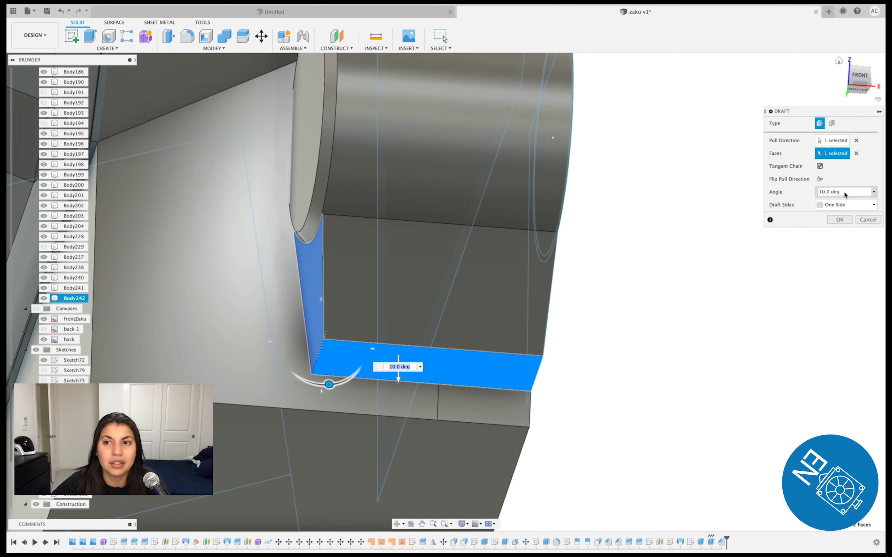
{"action": "left_click", "coordinate": [830, 221]}
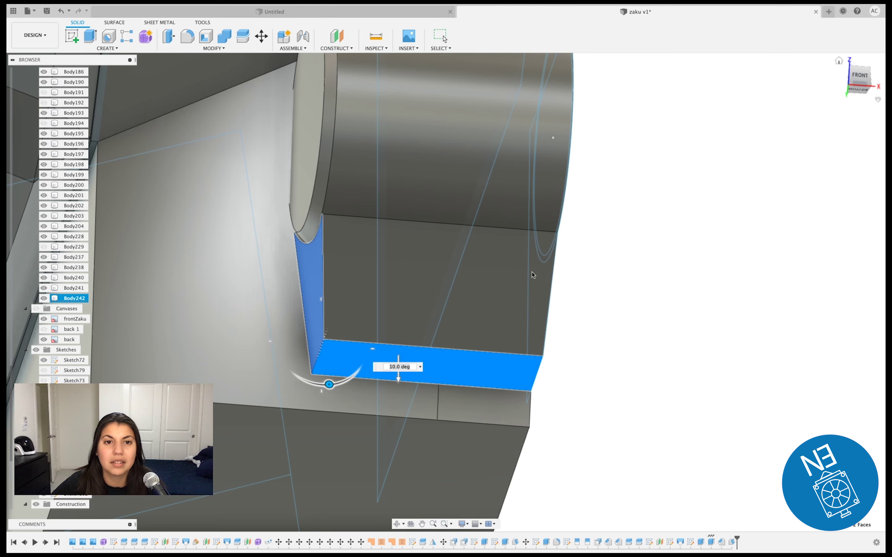
{"action": "scroll", "coordinate": [534, 280], "scroll_direction": "up", "scroll_amount": 2}
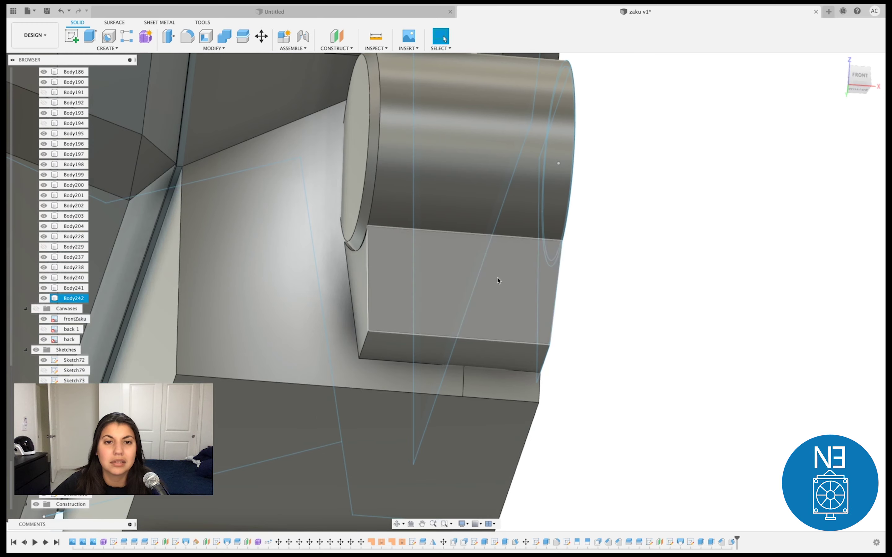
{"action": "scroll", "coordinate": [398, 271], "scroll_direction": "up", "scroll_amount": 2}
{"action": "scroll", "coordinate": [335, 189], "scroll_direction": "up", "scroll_amount": 2}
{"action": "scroll", "coordinate": [336, 188], "scroll_direction": "up", "scroll_amount": 2}
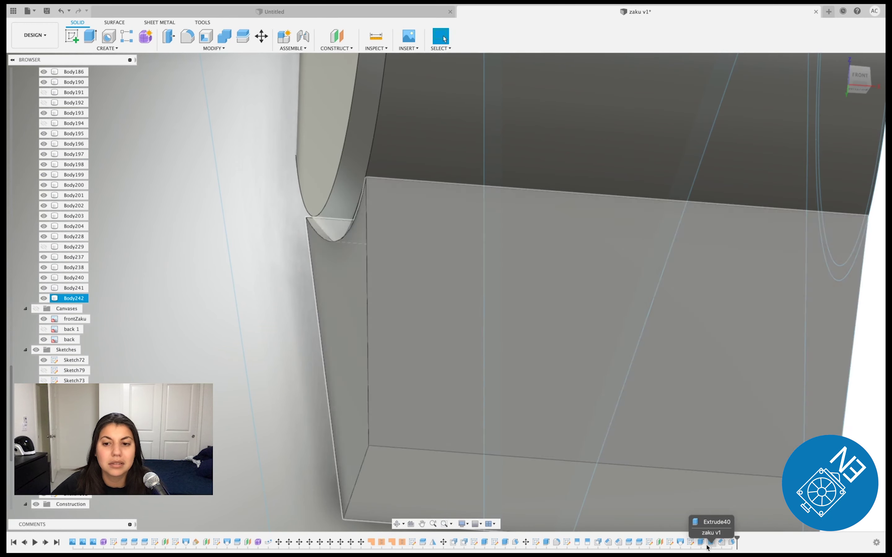
{"action": "left_click", "coordinate": [709, 544]}
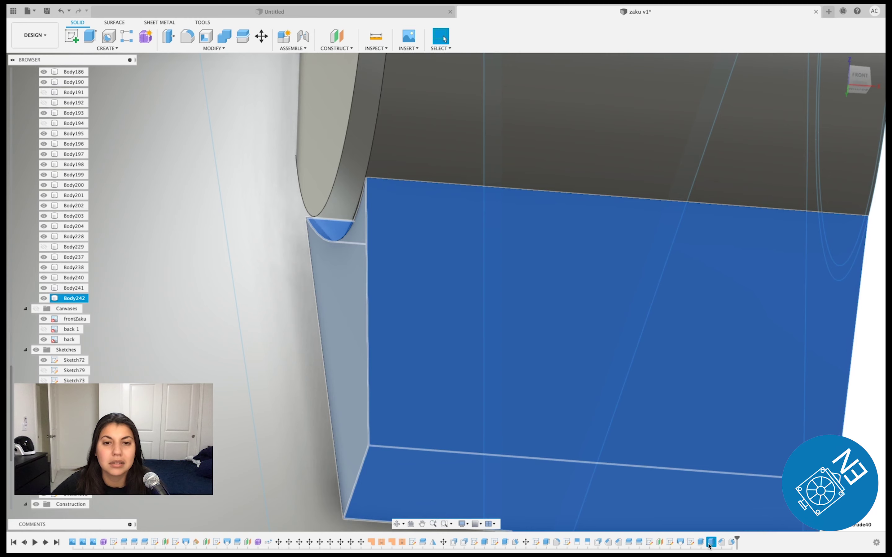
{"action": "left_click", "coordinate": [700, 544]}
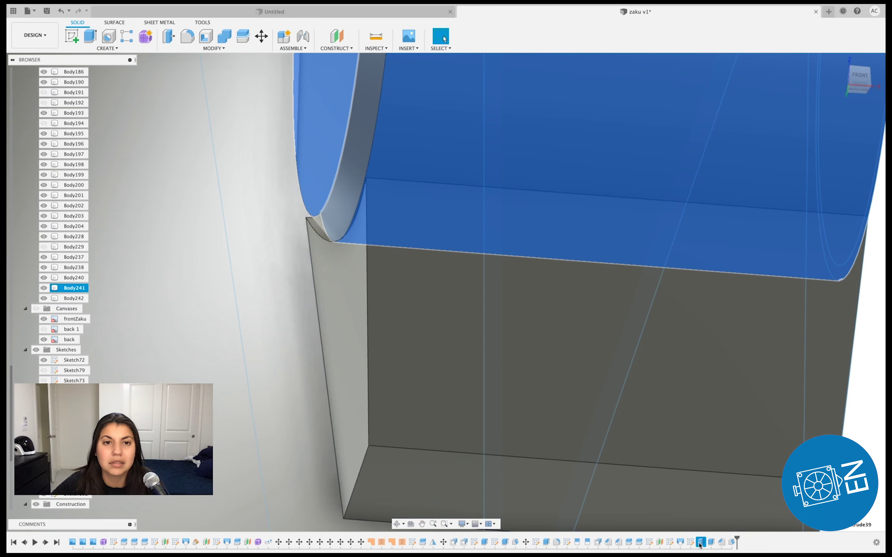
{"action": "right_click", "coordinate": [700, 544]}
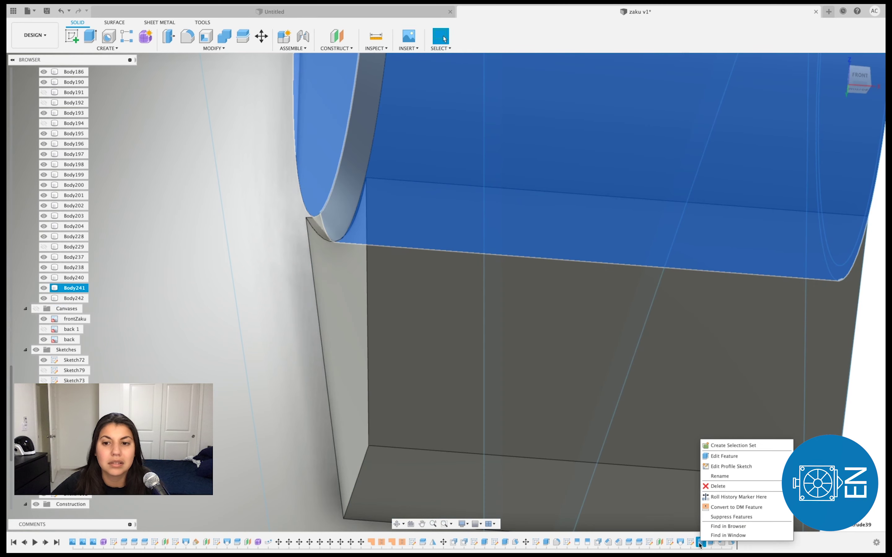
{"action": "left_click", "coordinate": [708, 456]}
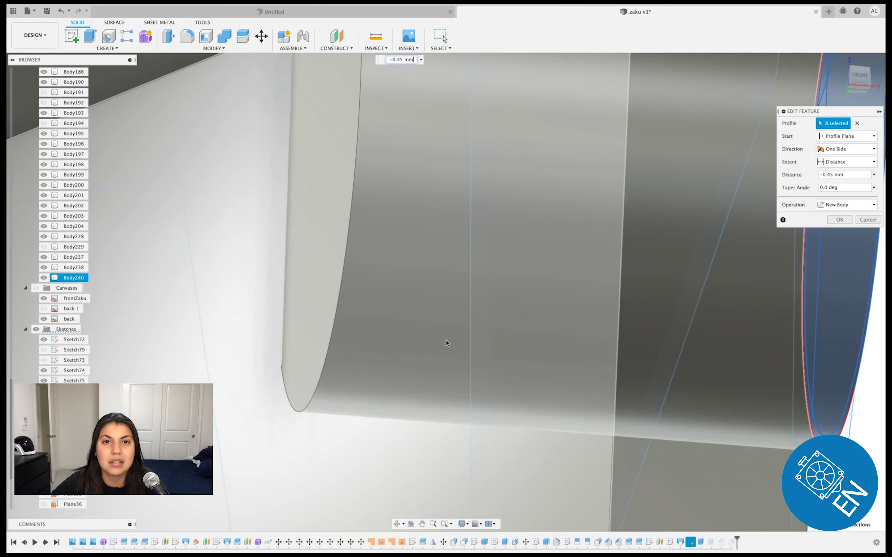
{"action": "scroll", "coordinate": [446, 340], "scroll_direction": "down", "scroll_amount": 5}
{"action": "left_click_drag", "start_coordinate": [384, 123], "coordinate": [372, 121]}
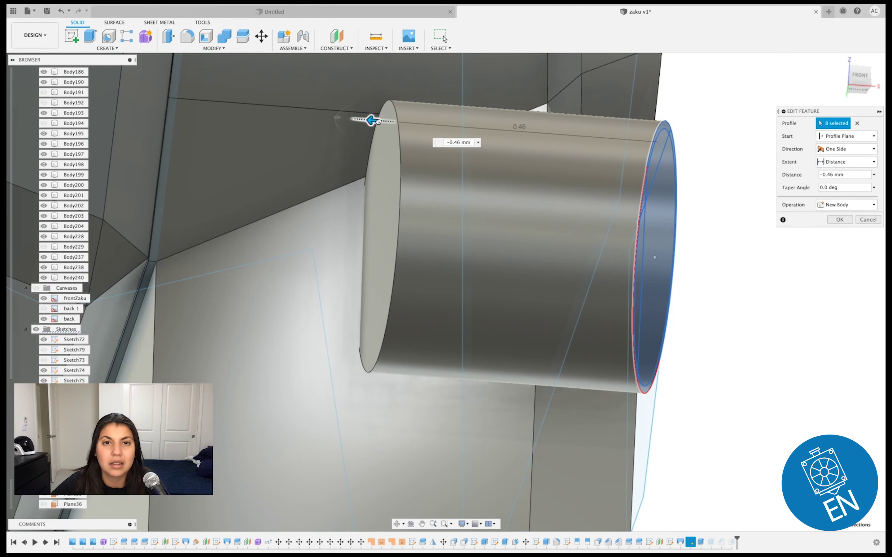
{"action": "left_click", "coordinate": [845, 220]}
{"action": "scroll", "coordinate": [635, 304], "scroll_direction": "up", "scroll_amount": 2}
{"action": "scroll", "coordinate": [634, 304], "scroll_direction": "up", "scroll_amount": 2}
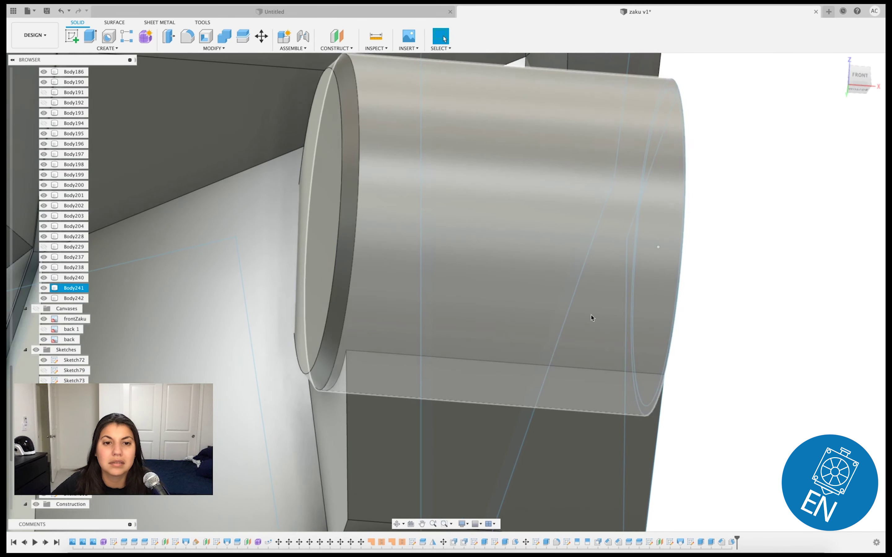
{"action": "scroll", "coordinate": [591, 315], "scroll_direction": "up", "scroll_amount": 1}
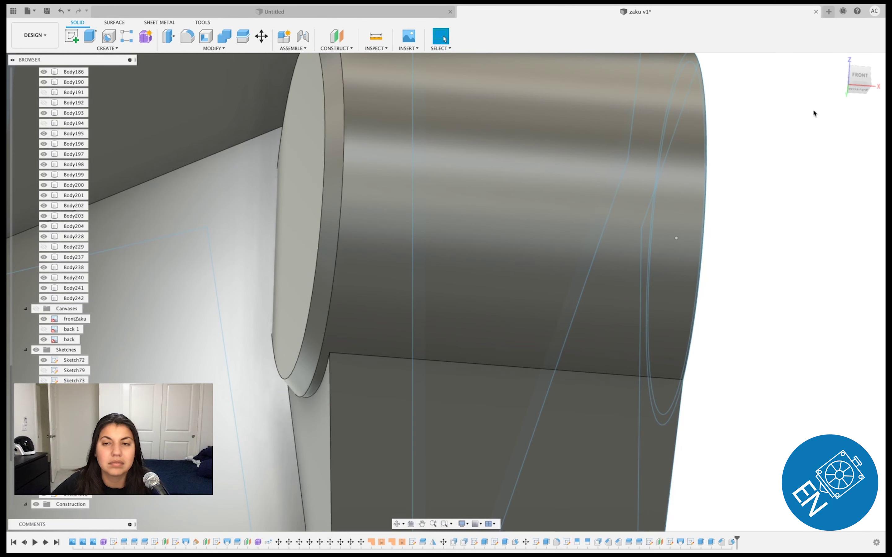
{"action": "mouse_move", "coordinate": [857, 76]}
{"action": "left_mouse_down"}
{"action": "mouse_move", "coordinate": [847, 66]}
{"action": "mouse_move", "coordinate": [841, 90]}
{"action": "left_mouse_up"}
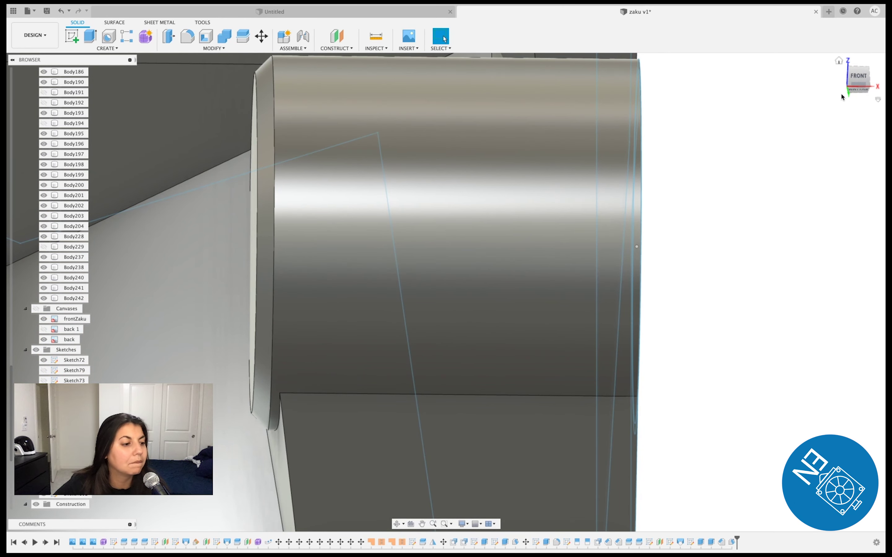
{"action": "scroll", "coordinate": [580, 257], "scroll_direction": "down", "scroll_amount": 2}
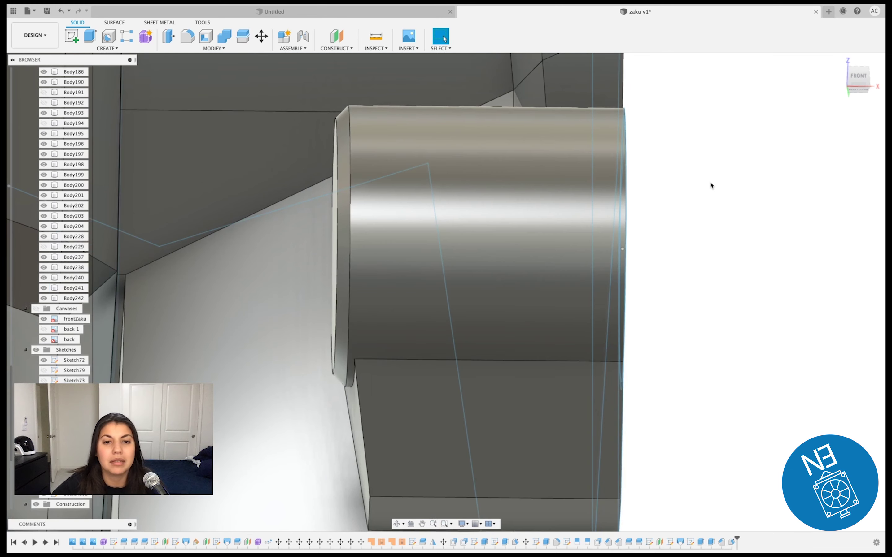
{"action": "left_click", "coordinate": [460, 259]}
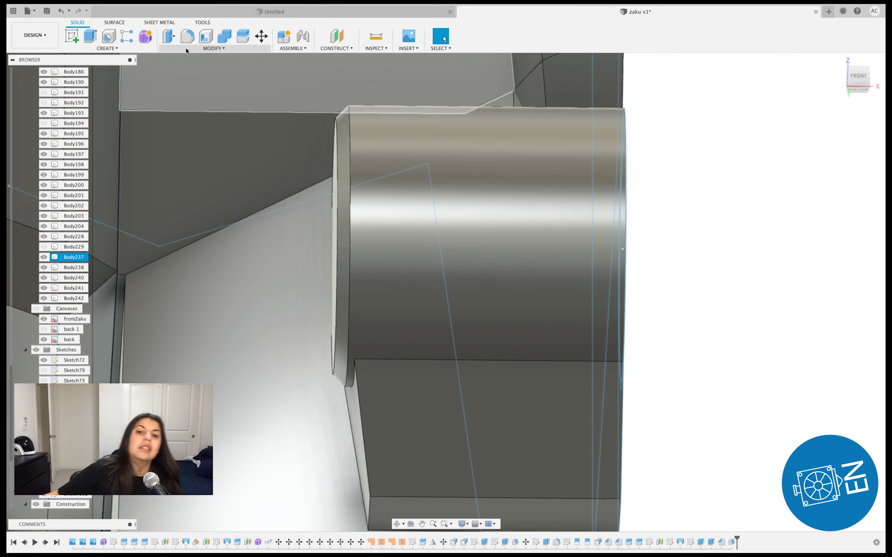
- Select the lower tab body Body242 and try a chamfer, then cancel it
{"action": "left_click", "coordinate": [473, 430]}
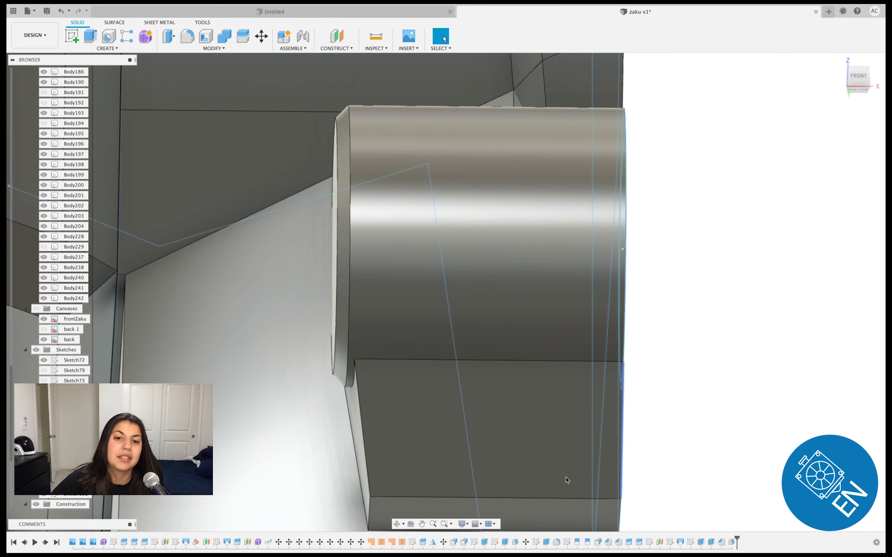
{"action": "middle_click_drag", "start_coordinate": [536, 426], "coordinate": [527, 365]}
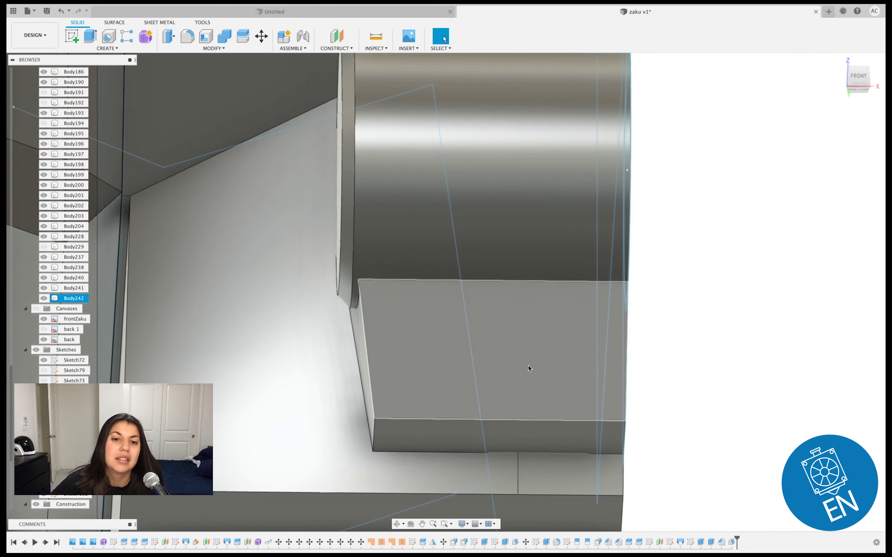
{"action": "left_click", "coordinate": [528, 365]}
{"action": "left_click", "coordinate": [211, 52]}
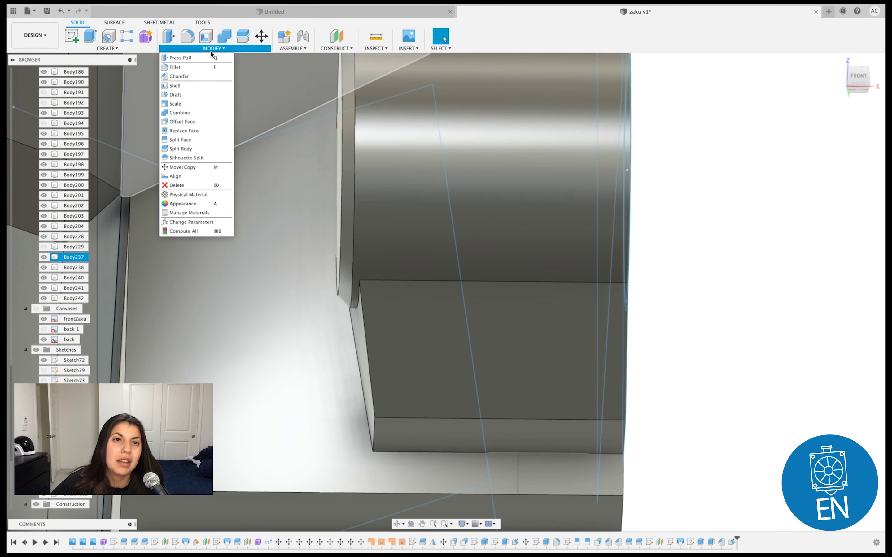
{"action": "left_click", "coordinate": [195, 75]}
{"action": "left_click", "coordinate": [867, 164]}
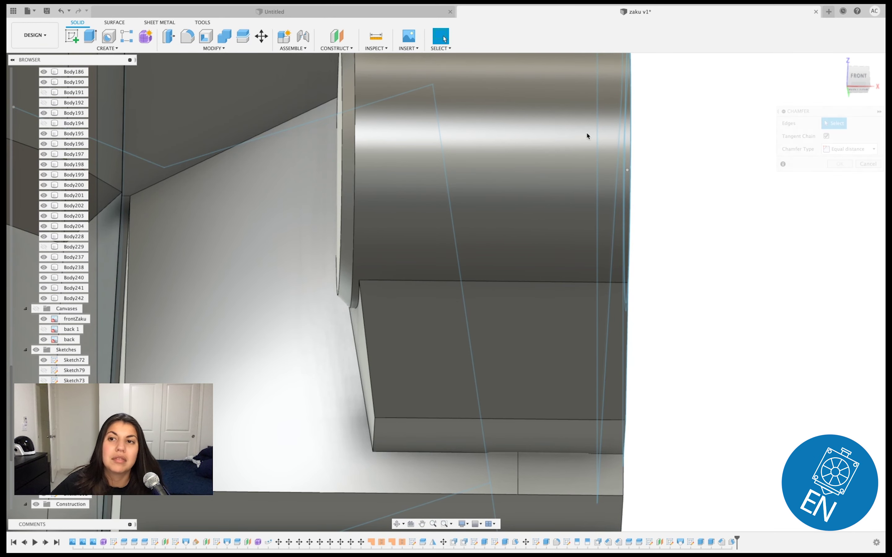
- Fillet the tab's bottom and corner edges with a 0.01 mm radius
{"action": "left_click", "coordinate": [213, 48]}
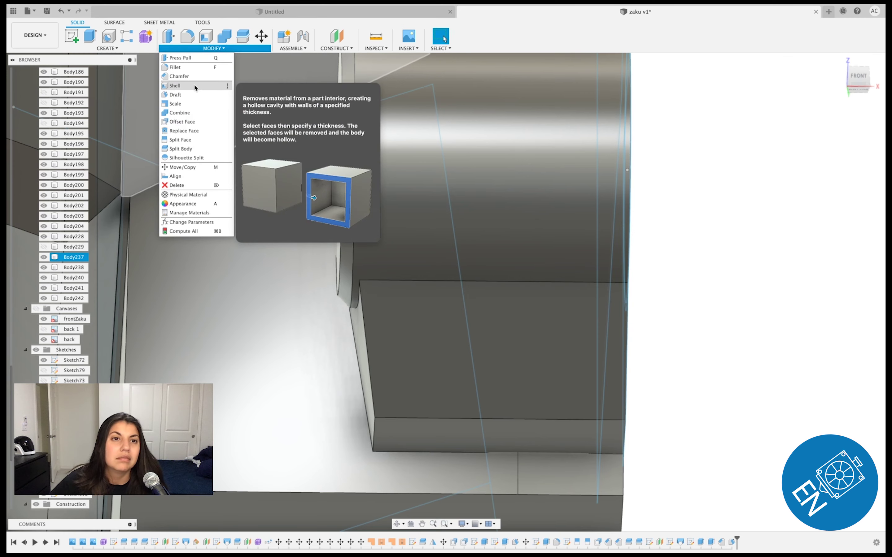
{"action": "left_click", "coordinate": [196, 66]}
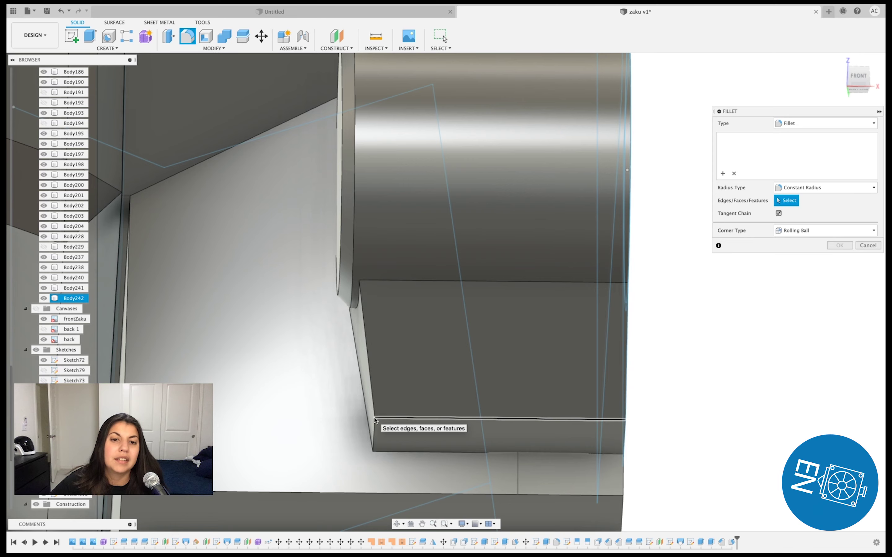
{"action": "scroll", "coordinate": [374, 417], "scroll_direction": "up", "scroll_amount": 2}
{"action": "left_click", "coordinate": [374, 418]}
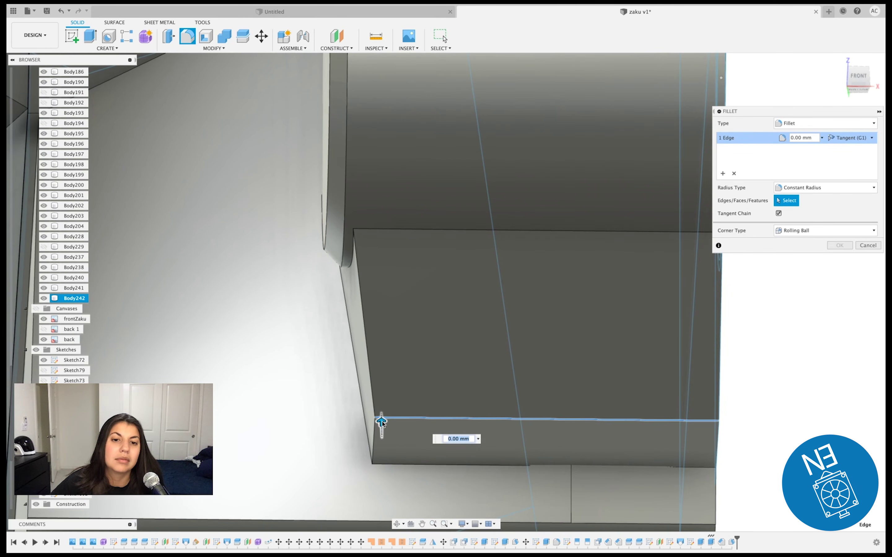
{"action": "left_click_drag", "start_coordinate": [381, 421], "coordinate": [382, 417]}
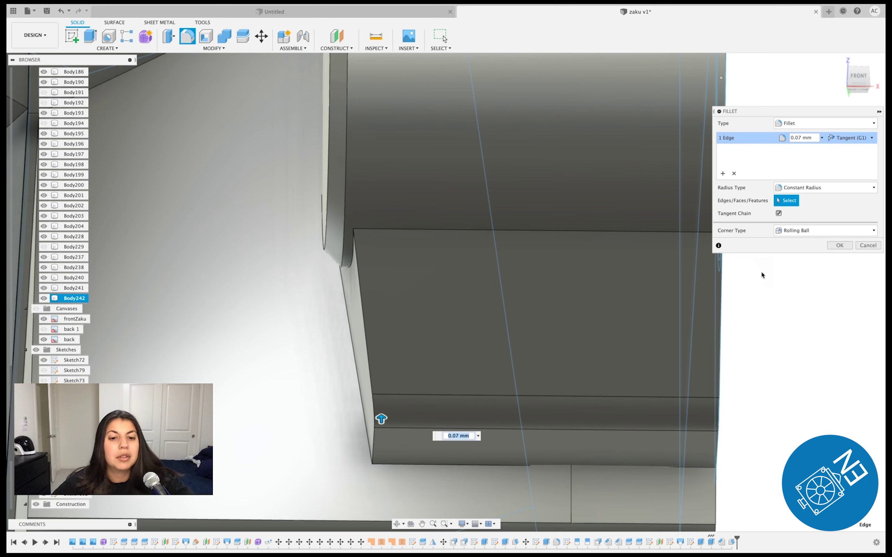
{"action": "left_click", "coordinate": [373, 451]}
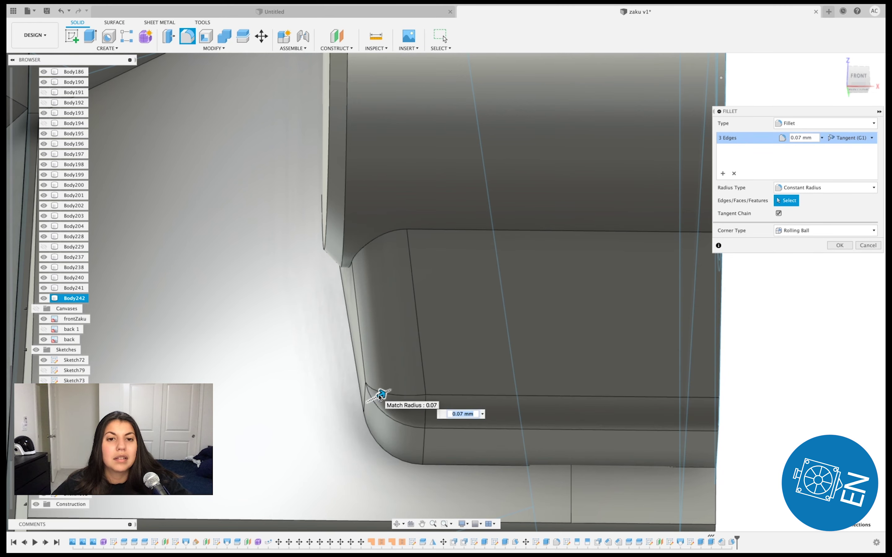
{"action": "left_click_drag", "start_coordinate": [381, 392], "coordinate": [371, 398]}
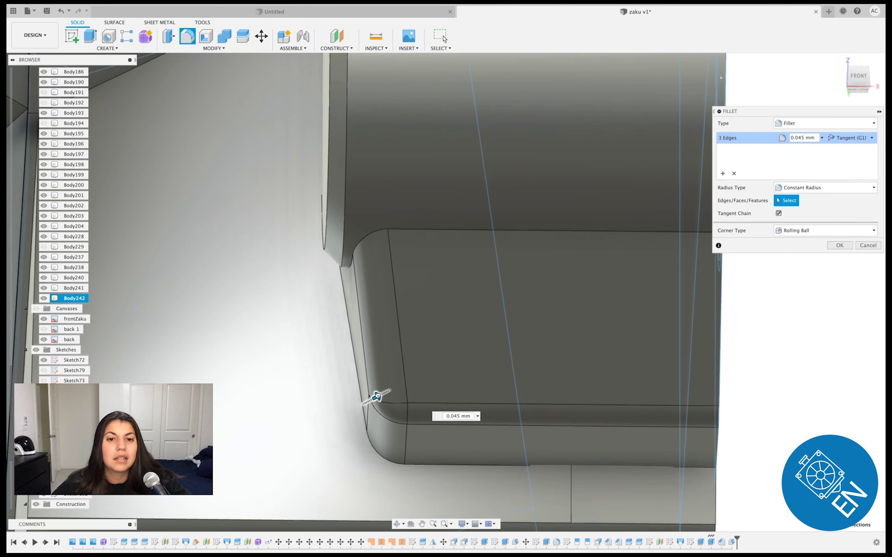
{"action": "left_click_drag", "start_coordinate": [372, 398], "coordinate": [370, 399]}
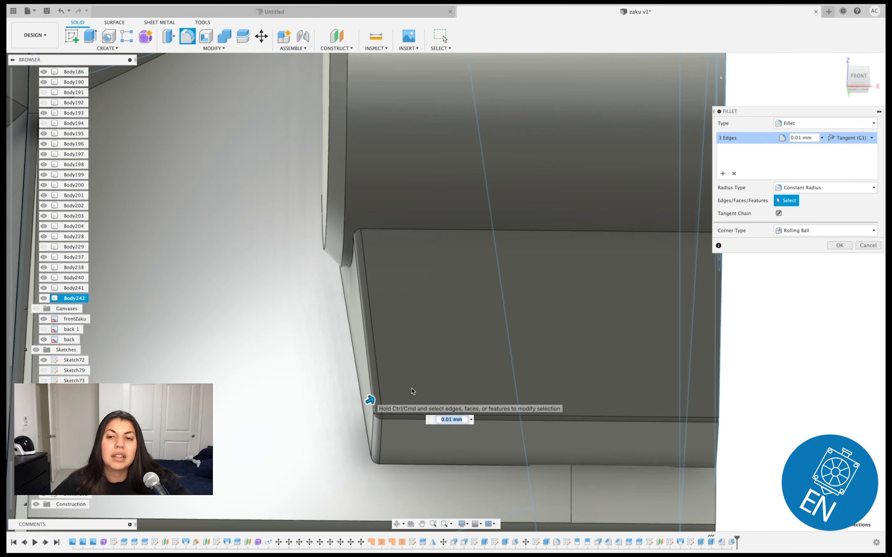
{"action": "left_click", "coordinate": [837, 246]}
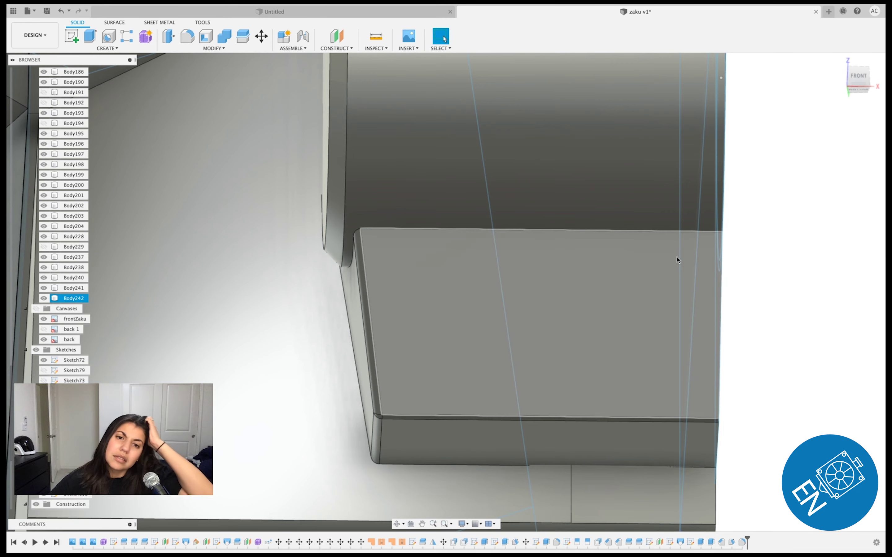
{"action": "scroll", "coordinate": [675, 254], "scroll_direction": "down", "scroll_amount": 3}
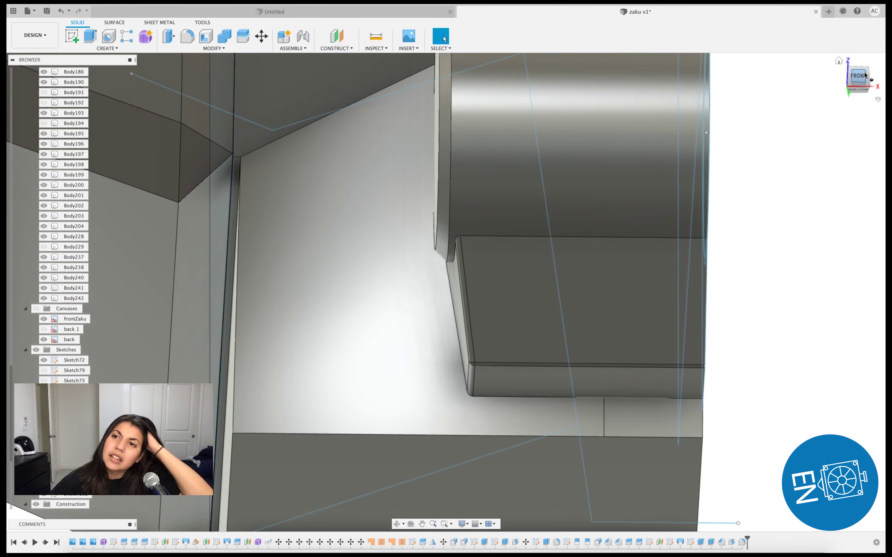
{"action": "left_click", "coordinate": [864, 76]}
{"action": "scroll", "coordinate": [645, 321], "scroll_direction": "down", "scroll_amount": 3}
{"action": "scroll", "coordinate": [646, 323], "scroll_direction": "down", "scroll_amount": 2}
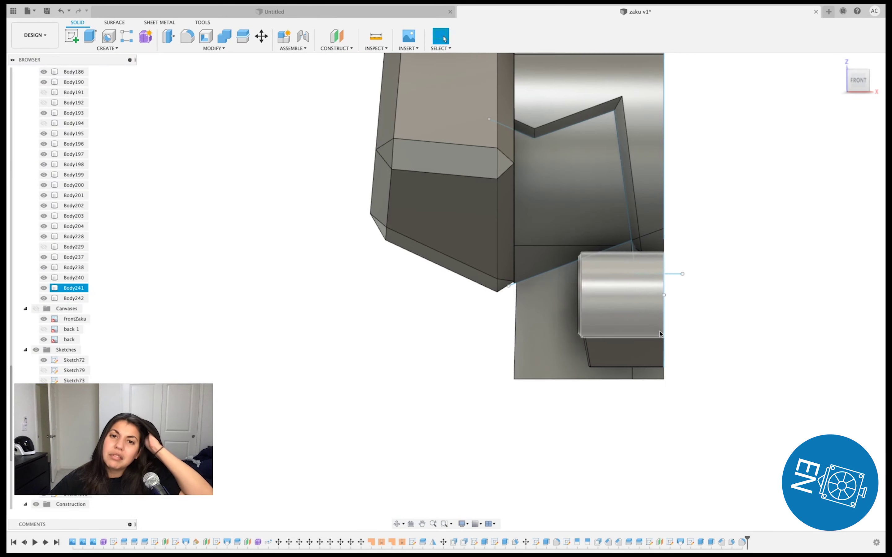
{"action": "scroll", "coordinate": [661, 331], "scroll_direction": "down", "scroll_amount": 2}
{"action": "scroll", "coordinate": [685, 319], "scroll_direction": "down", "scroll_amount": 1}
{"action": "scroll", "coordinate": [649, 320], "scroll_direction": "up", "scroll_amount": 1}
{"action": "scroll", "coordinate": [614, 325], "scroll_direction": "up", "scroll_amount": 1}
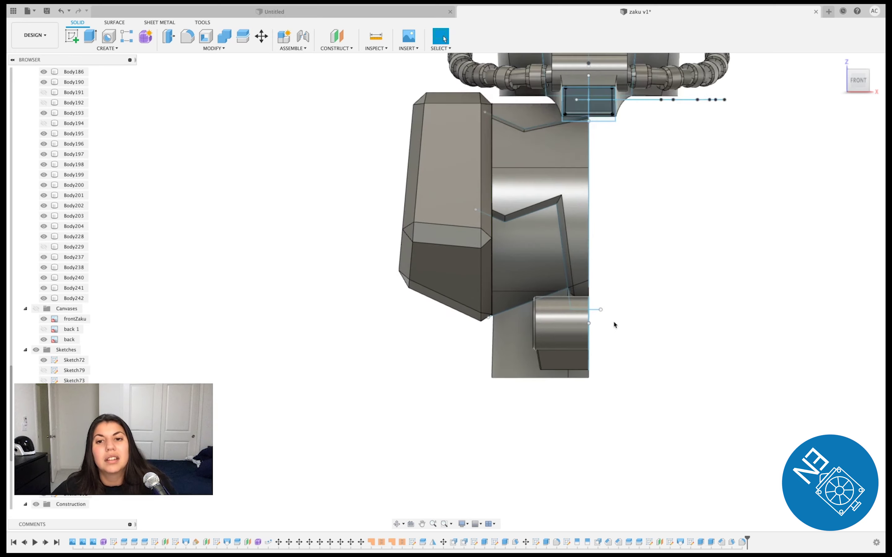
{"action": "scroll", "coordinate": [657, 332], "scroll_direction": "up", "scroll_amount": 2}
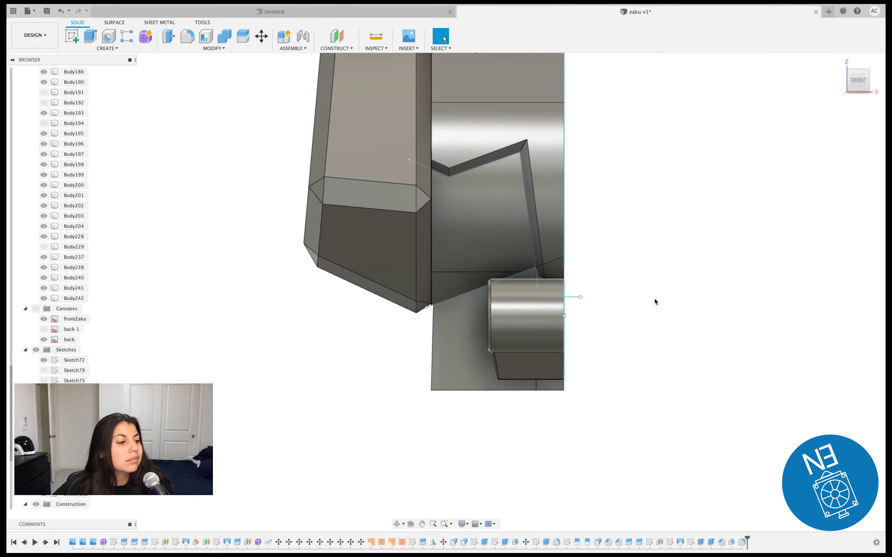
{"action": "scroll", "coordinate": [614, 284], "scroll_direction": "up", "scroll_amount": 1}
{"action": "scroll", "coordinate": [597, 258], "scroll_direction": "up", "scroll_amount": 2}
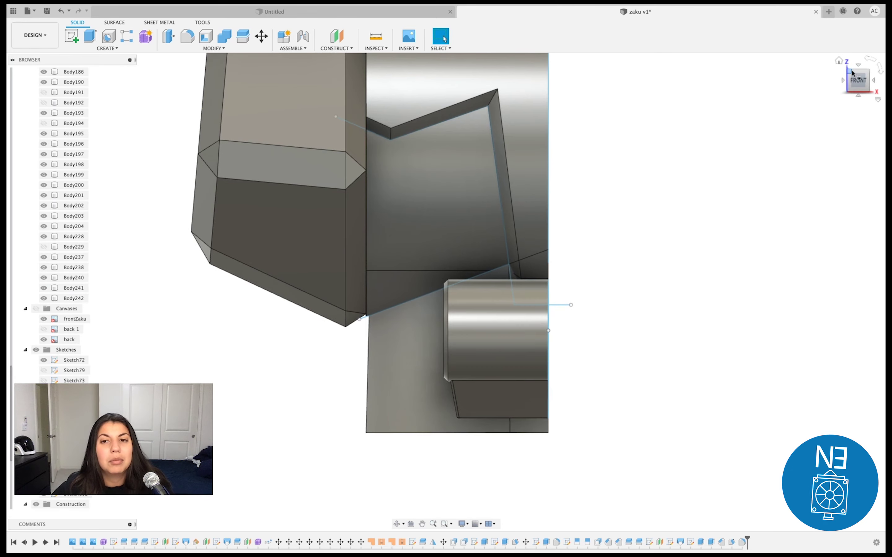
{"action": "left_click_drag", "start_coordinate": [849, 84], "coordinate": [844, 89]}
{"action": "scroll", "coordinate": [515, 302], "scroll_direction": "up", "scroll_amount": 3}
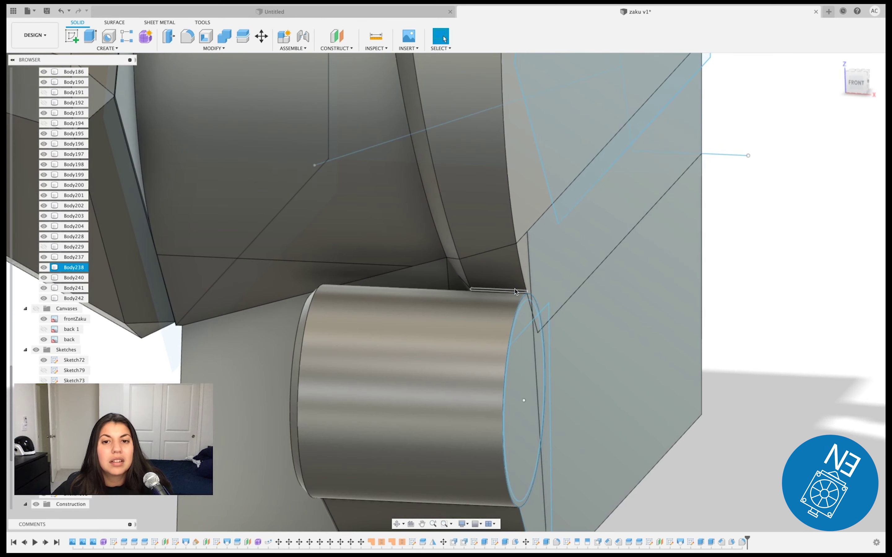
{"action": "scroll", "coordinate": [516, 299], "scroll_direction": "up", "scroll_amount": 2}
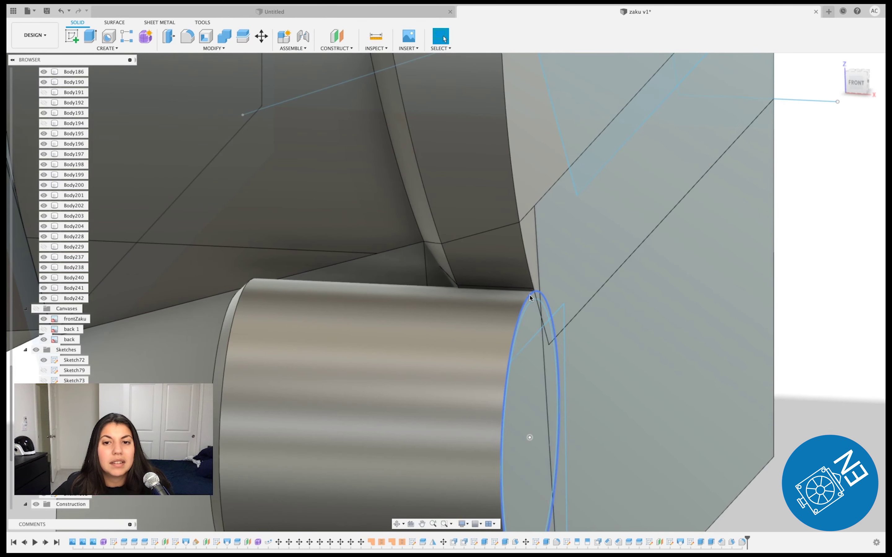
- Shrink the cylinder-end sketch circle below the chest plate, then check Front and Right views
{"action": "left_click", "coordinate": [537, 294]}
{"action": "left_click_drag", "start_coordinate": [537, 296], "coordinate": [537, 303]}
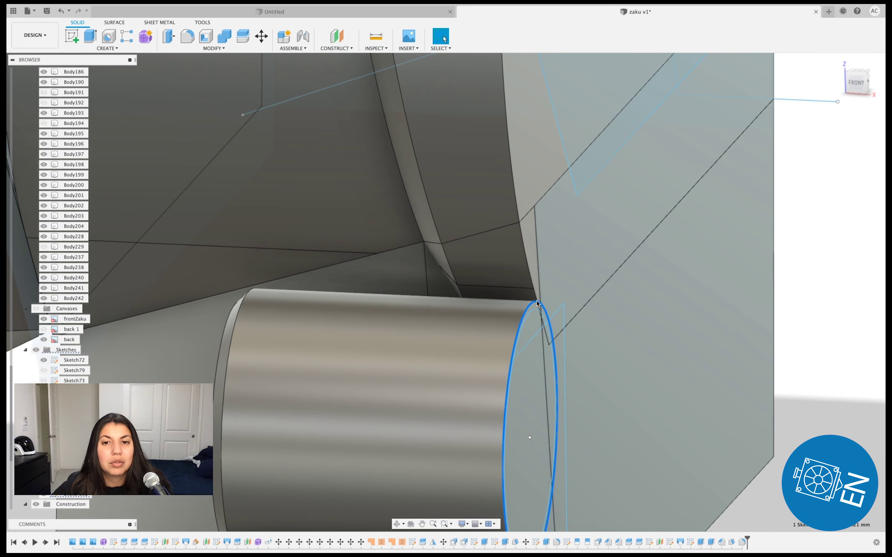
{"action": "scroll", "coordinate": [537, 306], "scroll_direction": "down", "scroll_amount": 1}
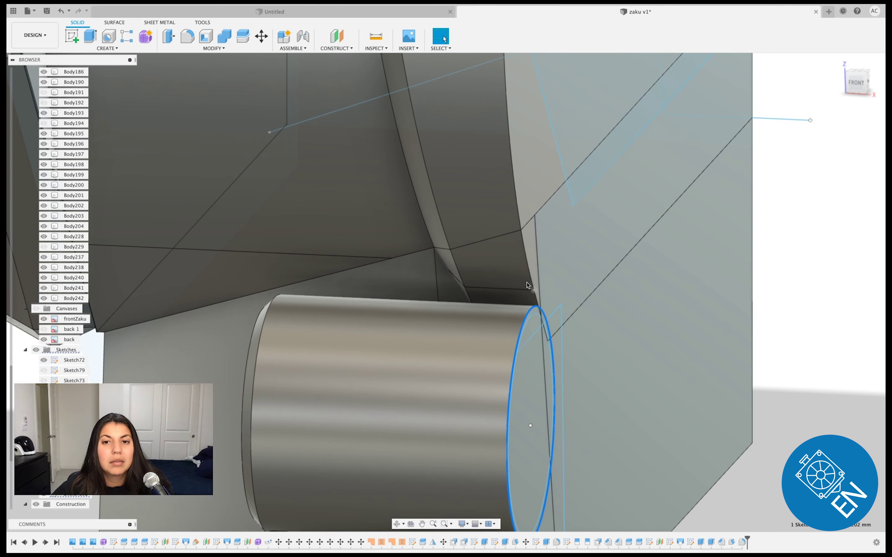
{"action": "scroll", "coordinate": [497, 332], "scroll_direction": "up", "scroll_amount": 2}
{"action": "scroll", "coordinate": [473, 309], "scroll_direction": "up", "scroll_amount": 2}
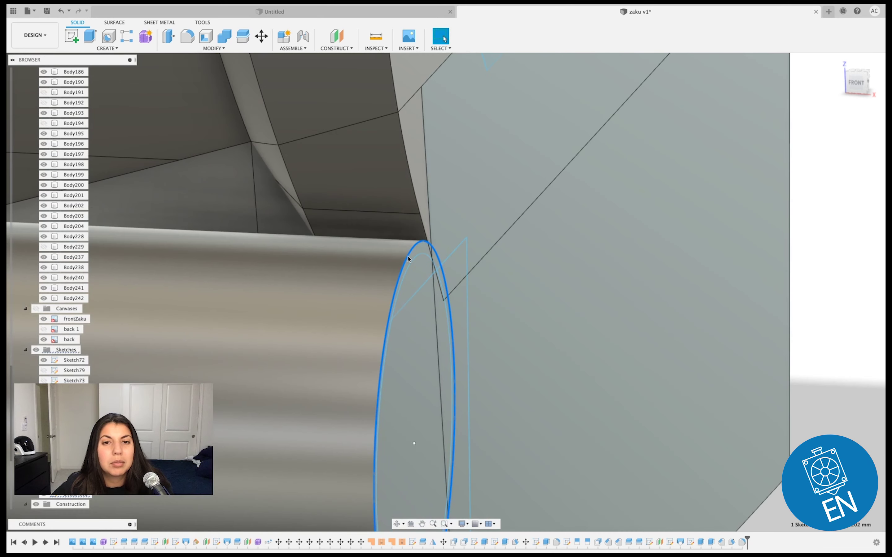
{"action": "left_click_drag", "start_coordinate": [410, 261], "coordinate": [411, 282]}
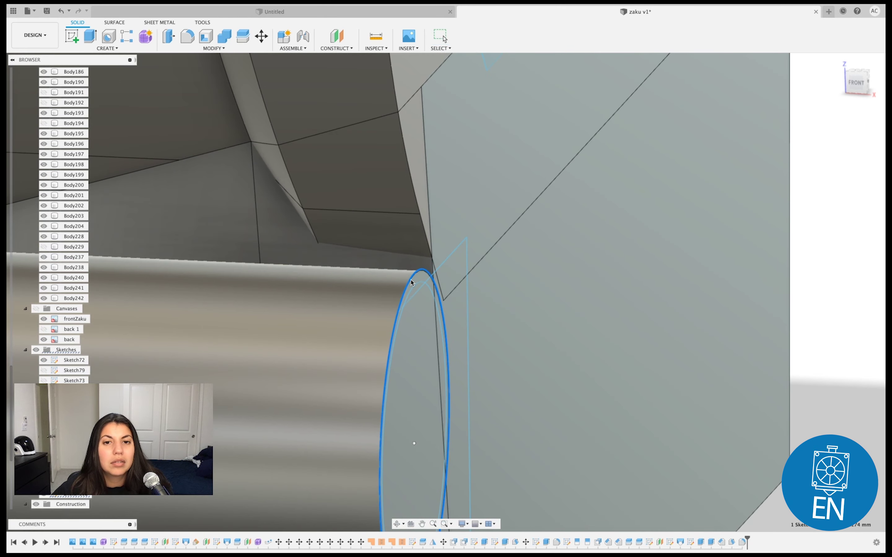
{"action": "key", "text": "Return"}
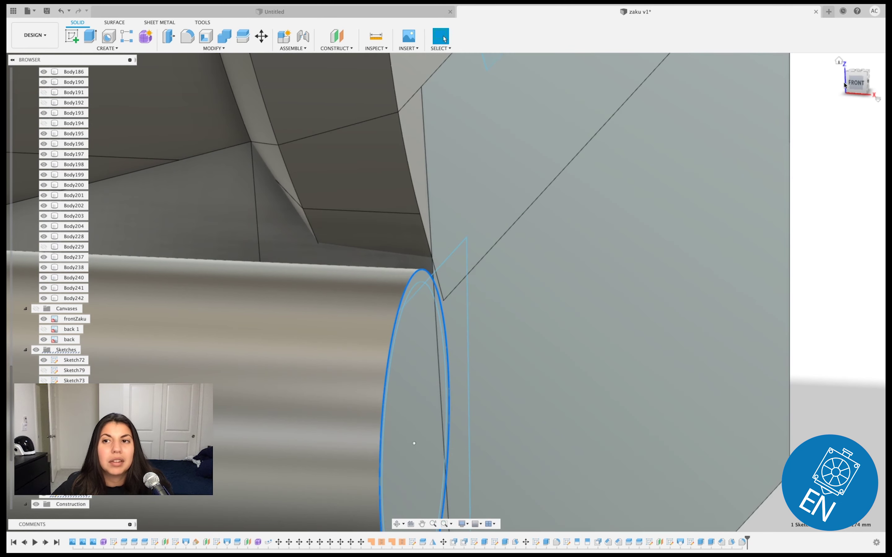
{"action": "left_click", "coordinate": [853, 84]}
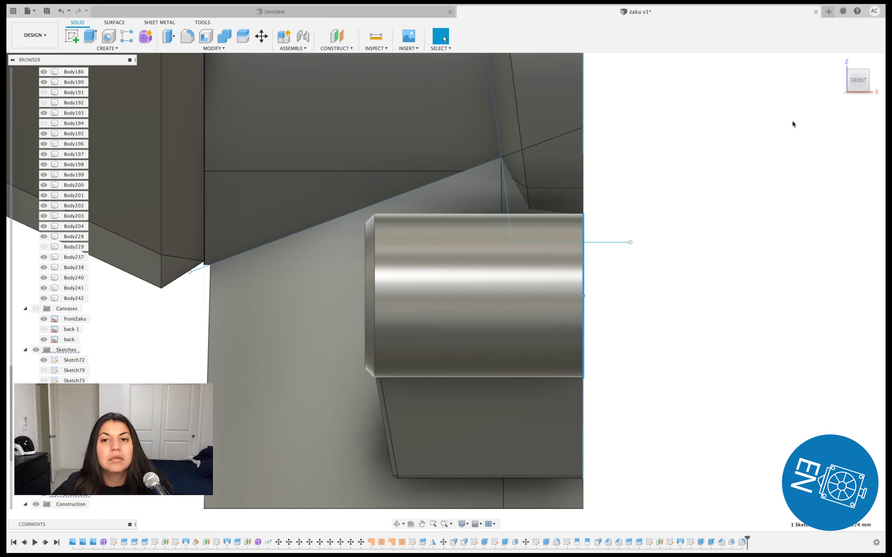
{"action": "left_click", "coordinate": [876, 81]}
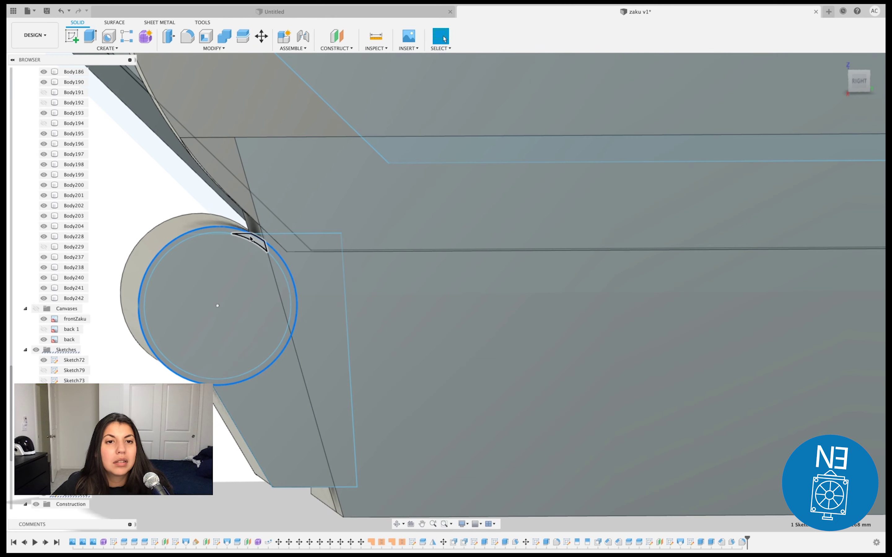
{"action": "right_click", "coordinate": [272, 248]}
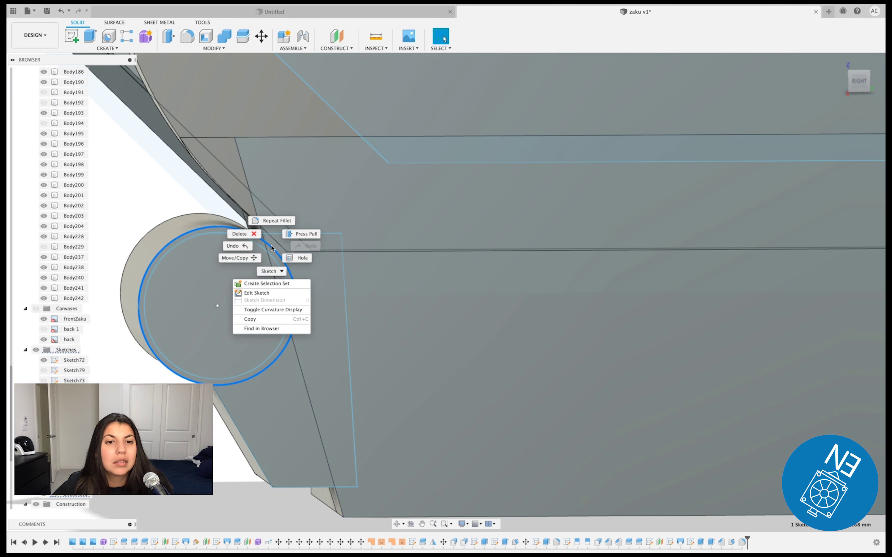
- Nudge the cylindrical joint's sketch circle 0.02 mm along X, then view the model from the front
{"action": "left_click", "coordinate": [246, 259]}
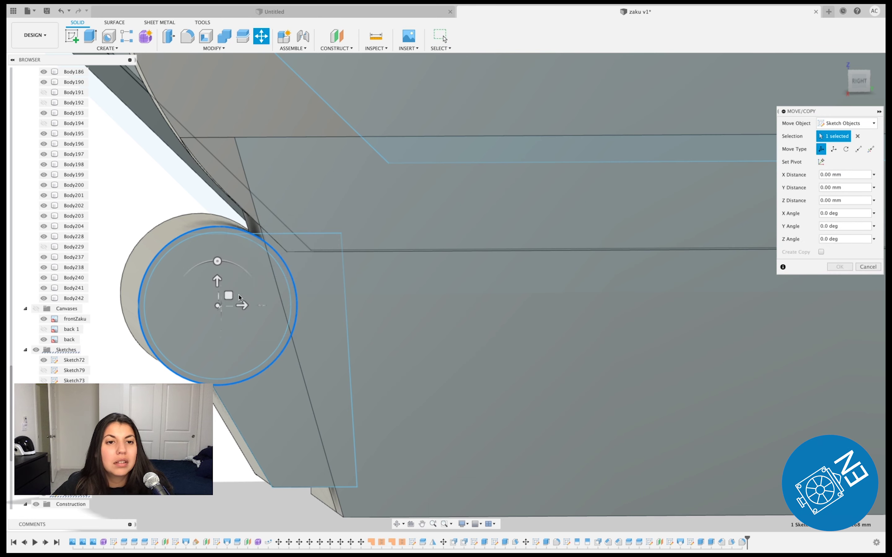
{"action": "left_click_drag", "start_coordinate": [243, 307], "coordinate": [253, 306]}
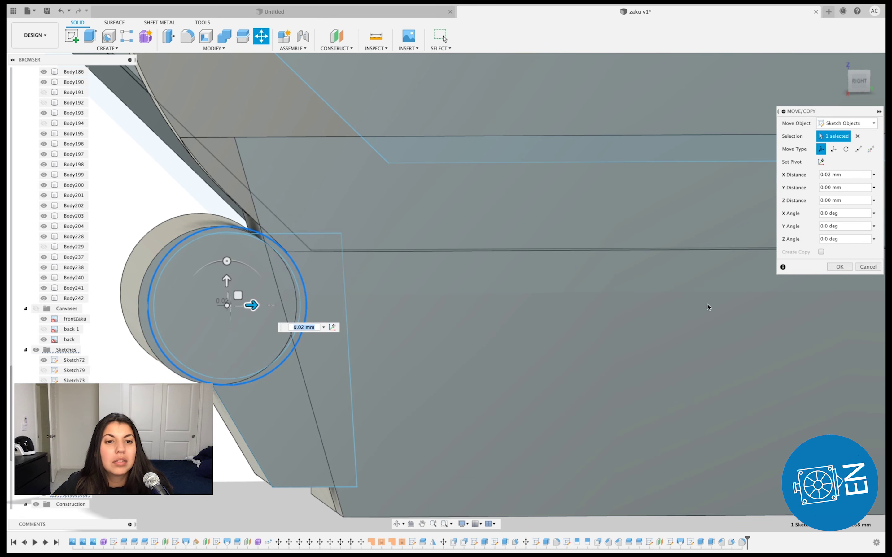
{"action": "left_click", "coordinate": [835, 267]}
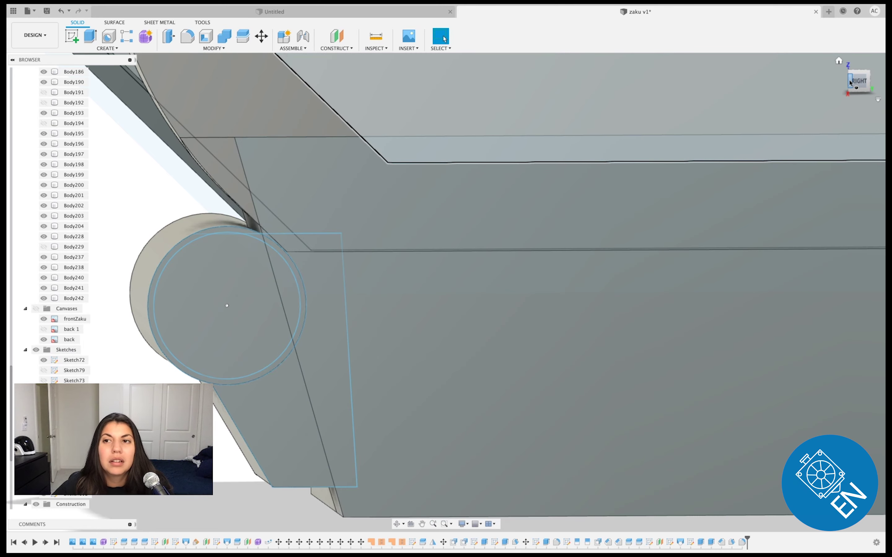
{"action": "left_click", "coordinate": [849, 83]}
{"action": "left_click", "coordinate": [849, 82]}
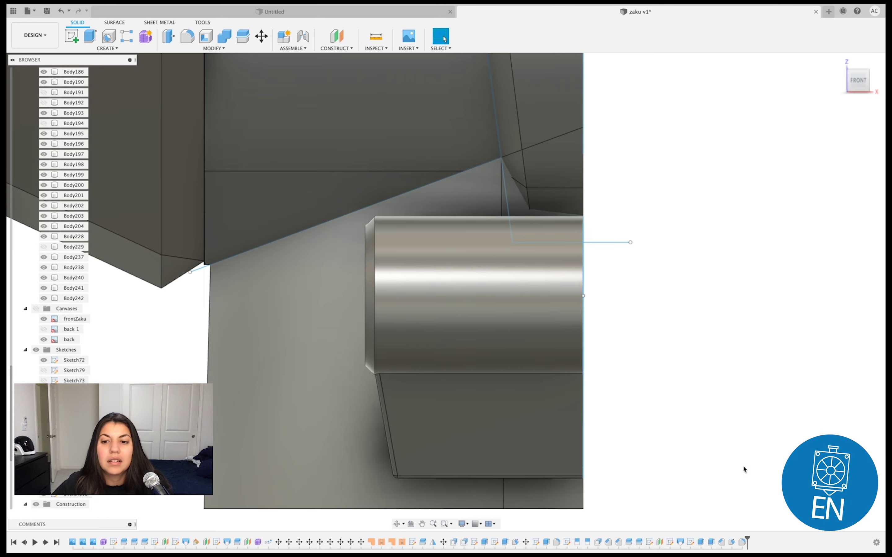
{"action": "scroll", "coordinate": [587, 428], "scroll_direction": "down", "scroll_amount": 2}
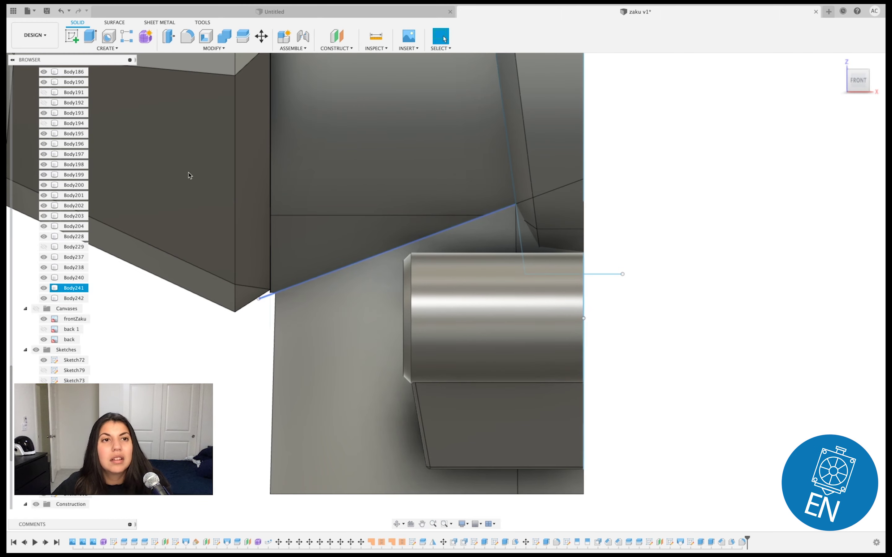
- Start a Mirror and select the cylinder, lower box, large lower body and chest bodies
{"action": "left_click", "coordinate": [111, 48]}
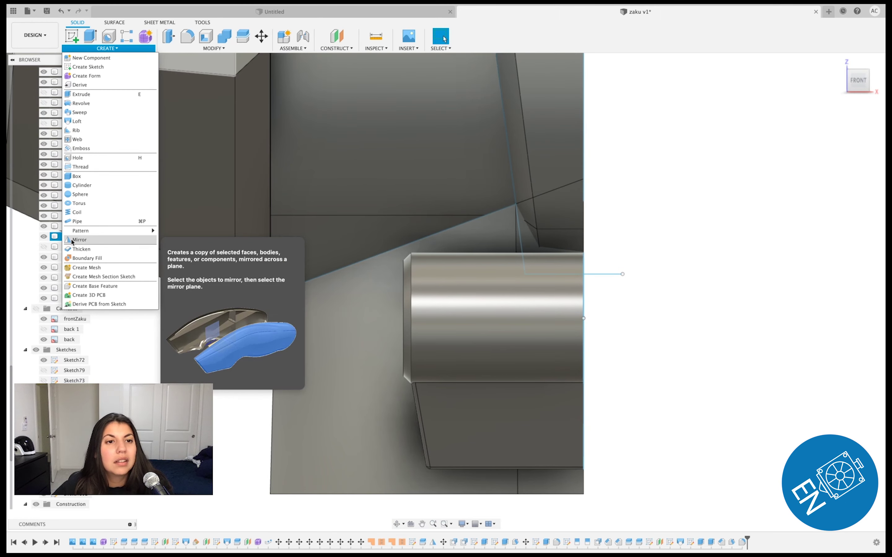
{"action": "left_click", "coordinate": [85, 239]}
{"action": "scroll", "coordinate": [389, 292], "scroll_direction": "down", "scroll_amount": 2}
{"action": "left_click", "coordinate": [474, 293]}
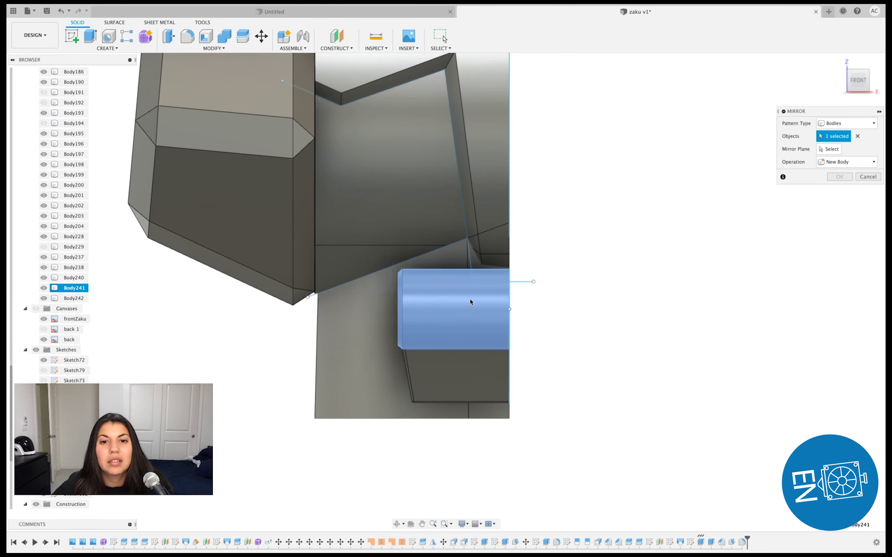
{"action": "left_click", "coordinate": [458, 363]}
{"action": "left_click", "coordinate": [337, 363]}
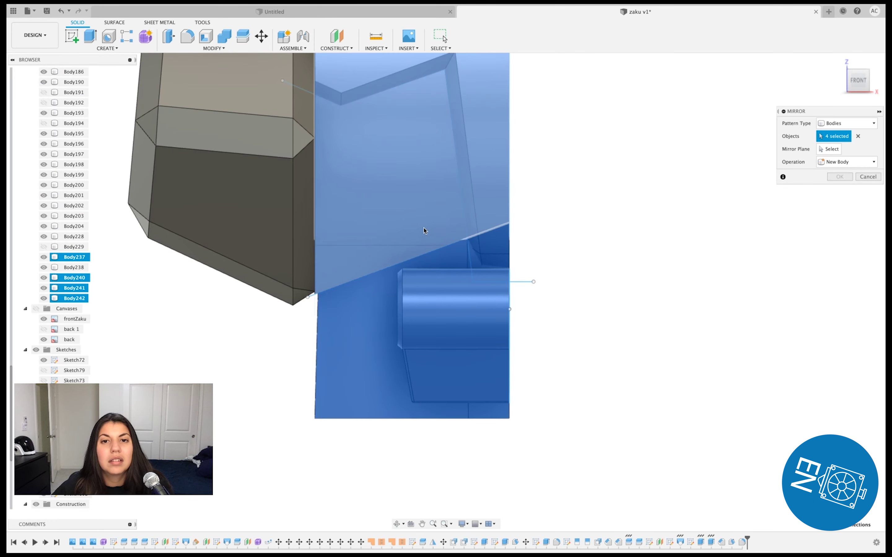
{"action": "left_click", "coordinate": [435, 231]}
{"action": "left_click", "coordinate": [258, 236]}
{"action": "scroll", "coordinate": [236, 244], "scroll_direction": "down", "scroll_amount": 2}
{"action": "mouse_move", "coordinate": [240, 257]}
{"action": "middle_mouse_down"}
{"action": "mouse_move", "coordinate": [260, 299]}
{"action": "mouse_move", "coordinate": [249, 347]}
{"action": "middle_mouse_up"}
- Mirror the bodies across the centre plane as new bodies Body243–Body248
{"action": "left_click", "coordinate": [829, 149]}
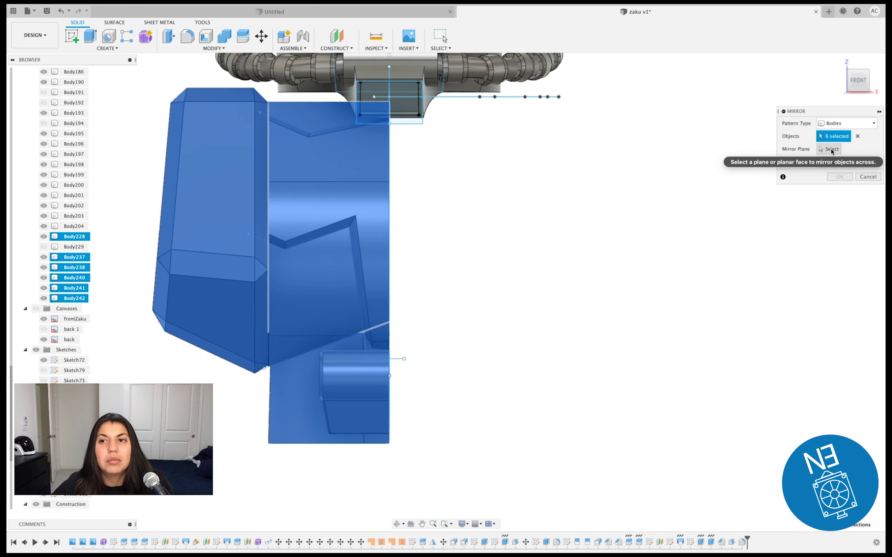
{"action": "middle_click_drag", "start_coordinate": [446, 291], "coordinate": [449, 408], "text": "shift"}
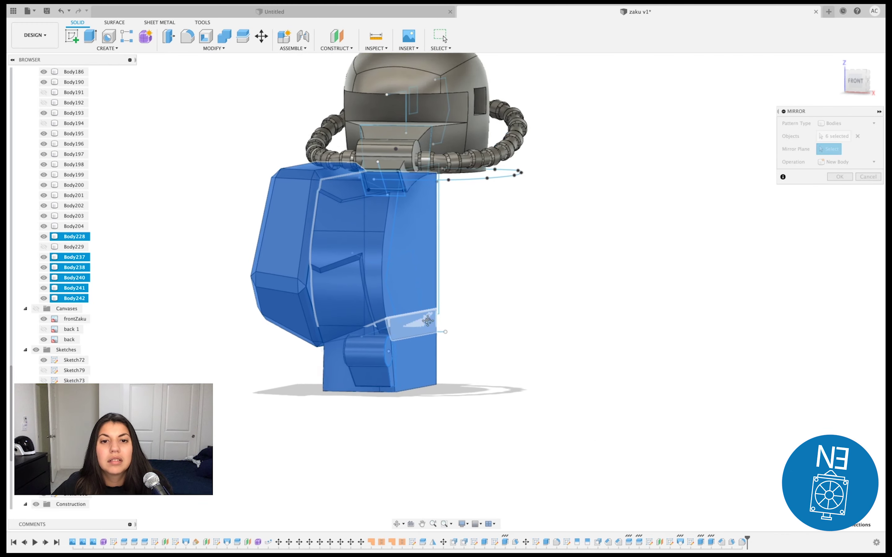
{"action": "scroll", "coordinate": [446, 407], "scroll_direction": "down", "scroll_amount": 3}
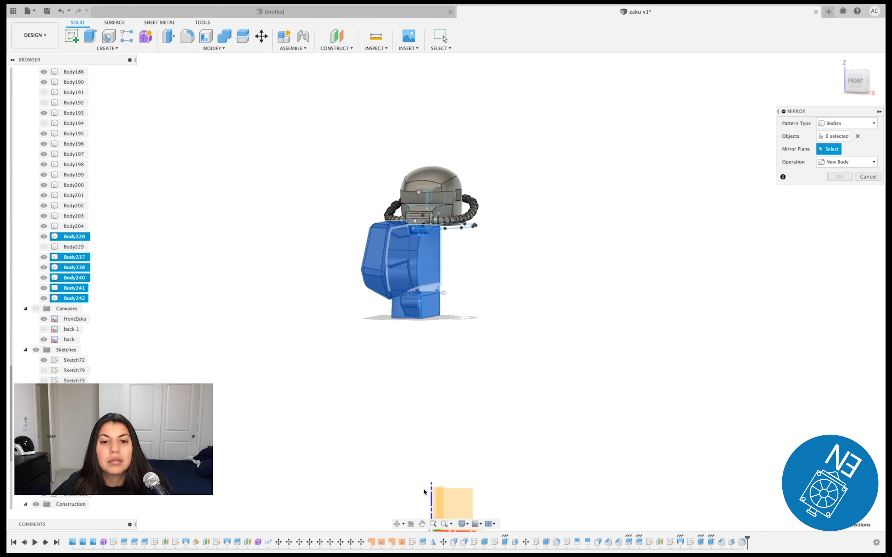
{"action": "left_click", "coordinate": [434, 500]}
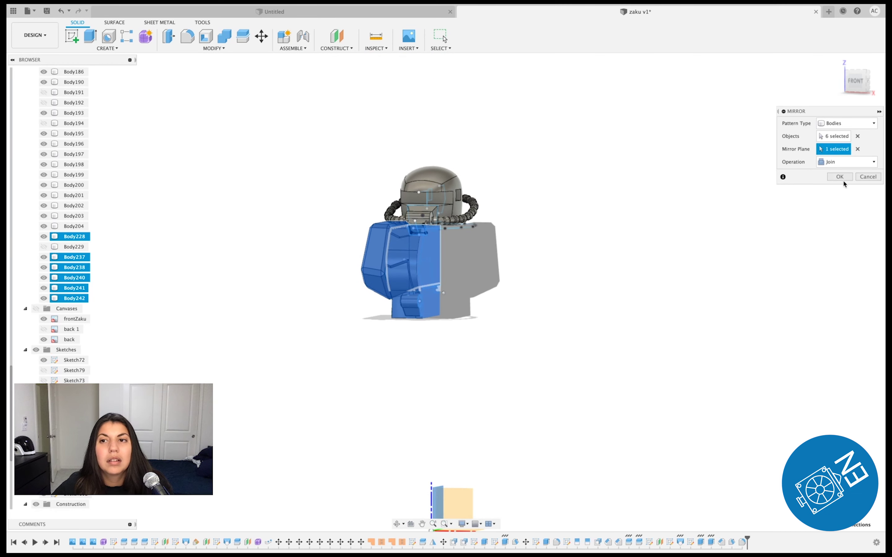
{"action": "left_click", "coordinate": [835, 162]}
{"action": "left_click", "coordinate": [833, 180]}
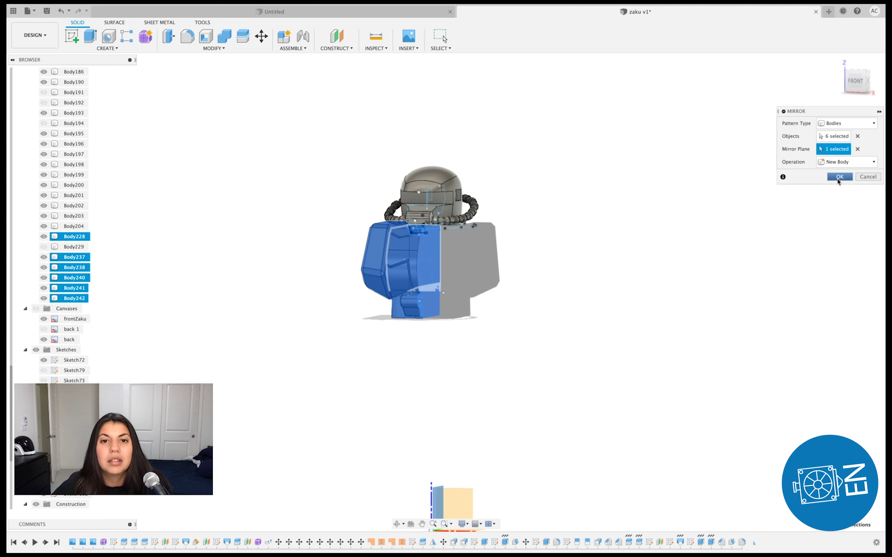
{"action": "left_click", "coordinate": [839, 177]}
{"action": "left_click", "coordinate": [855, 80]}
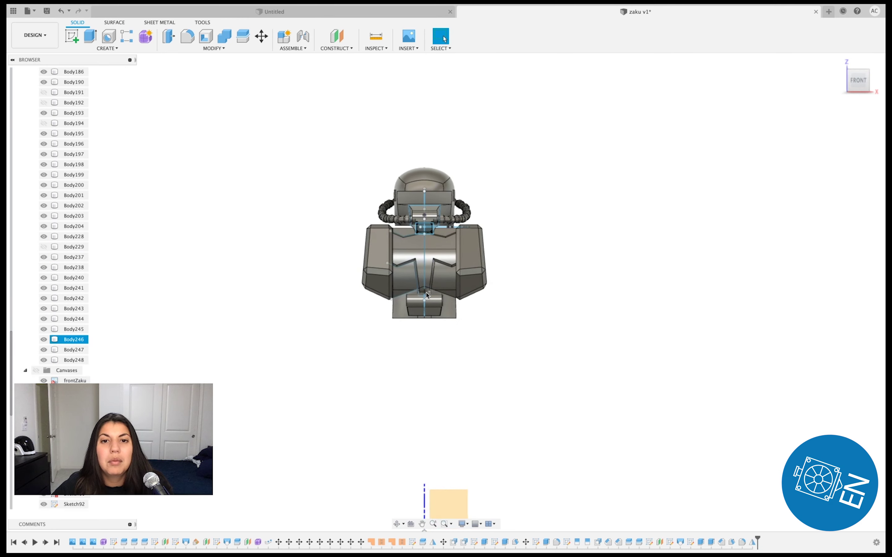
{"action": "scroll", "coordinate": [417, 287], "scroll_direction": "up", "scroll_amount": 3}
{"action": "scroll", "coordinate": [416, 287], "scroll_direction": "up", "scroll_amount": 1}
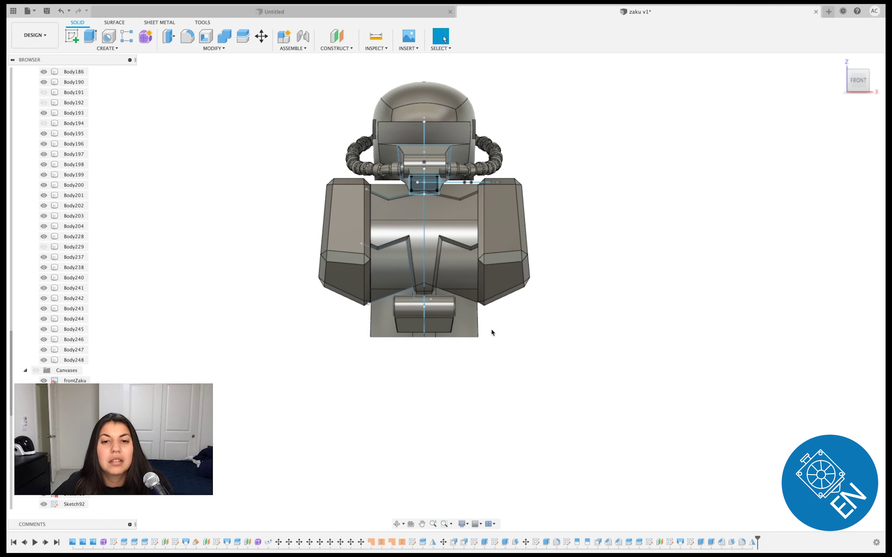
{"action": "scroll", "coordinate": [457, 343], "scroll_direction": "up", "scroll_amount": 2}
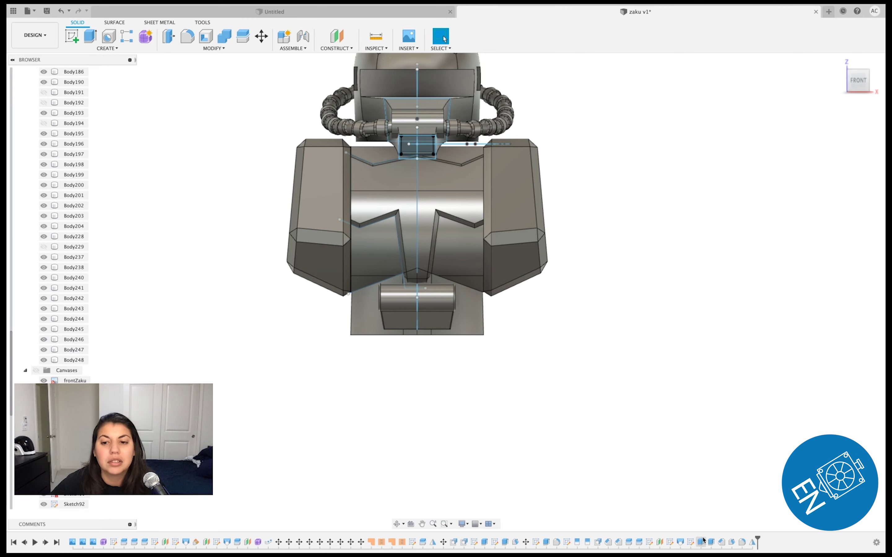
{"action": "left_click", "coordinate": [694, 544]}
{"action": "left_click", "coordinate": [671, 543]}
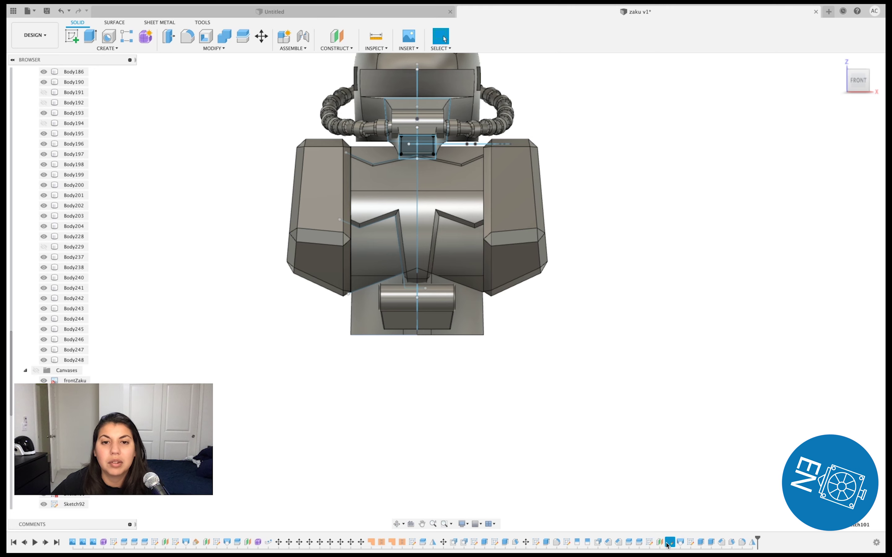
{"action": "left_click", "coordinate": [650, 543]}
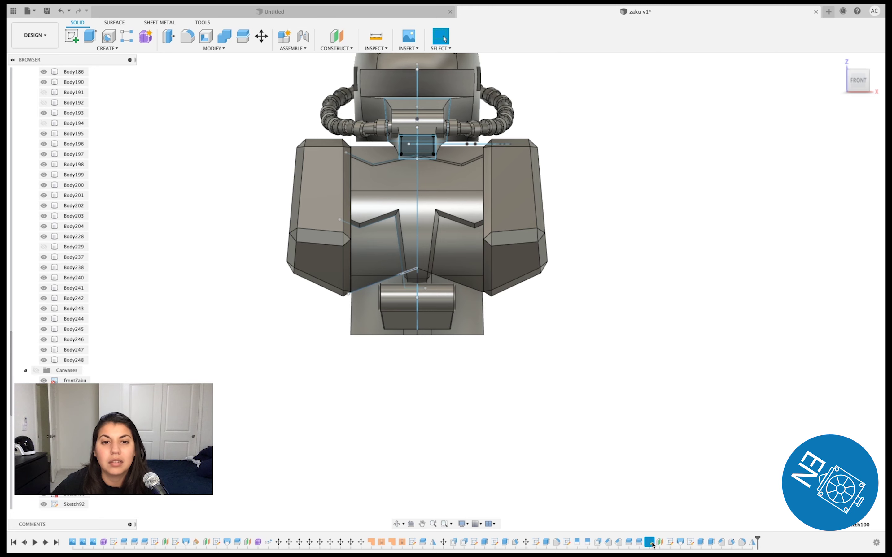
- Edit the chest sketch, pulling the rectangle's left edge inward and lowering its top edge
{"action": "right_click", "coordinate": [668, 543]}
{"action": "left_click", "coordinate": [689, 455]}
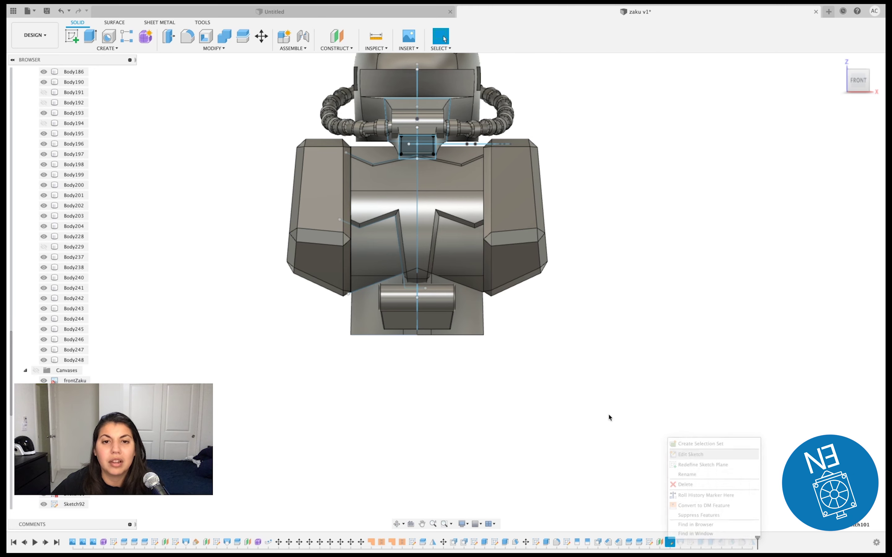
{"action": "scroll", "coordinate": [473, 357], "scroll_direction": "up", "scroll_amount": 3}
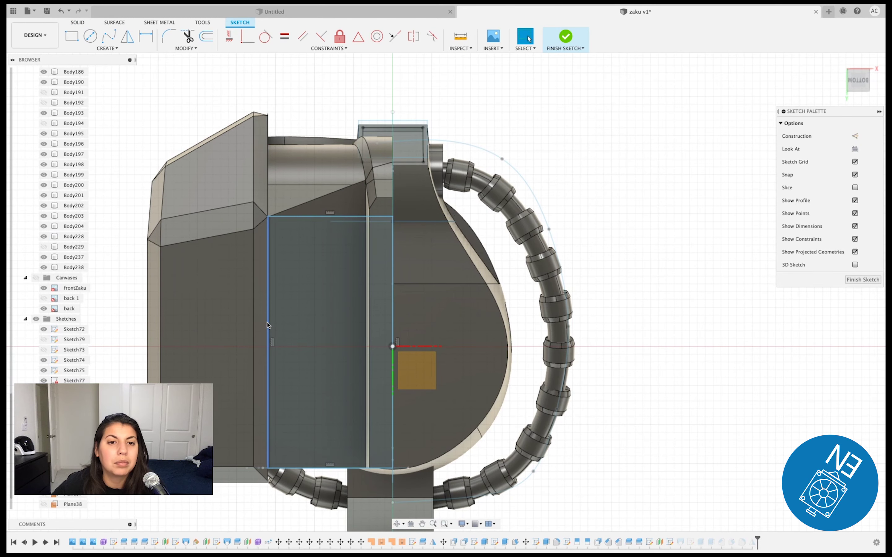
{"action": "left_click_drag", "start_coordinate": [267, 323], "coordinate": [271, 325]}
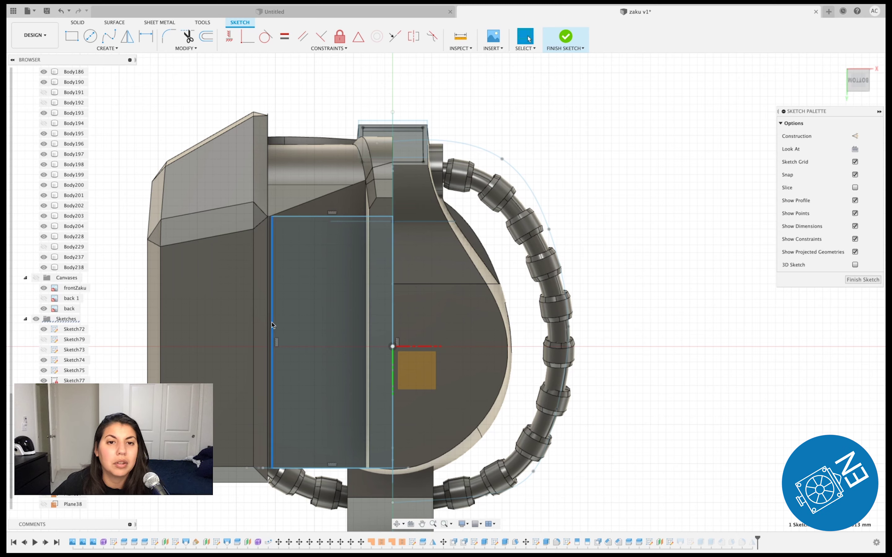
{"action": "left_click_drag", "start_coordinate": [290, 218], "coordinate": [291, 222]}
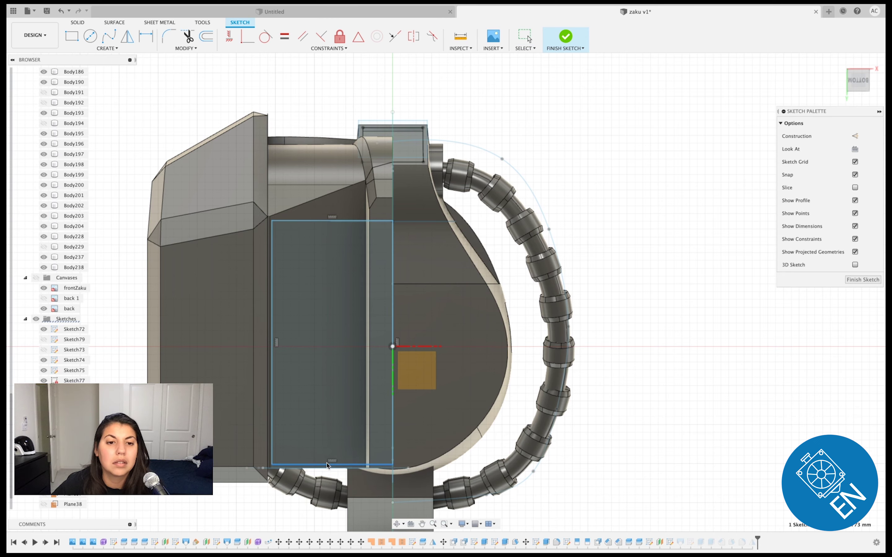
{"action": "left_click", "coordinate": [860, 280]}
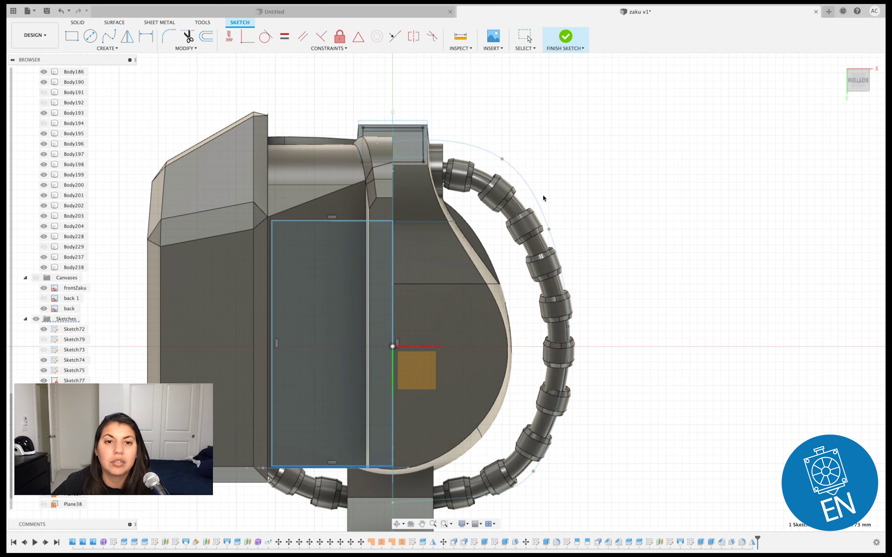
- Frame the full model from the front and show the Zaku reference canvas behind it
{"action": "left_click", "coordinate": [856, 68]}
{"action": "scroll", "coordinate": [803, 128], "scroll_direction": "down", "scroll_amount": 2}
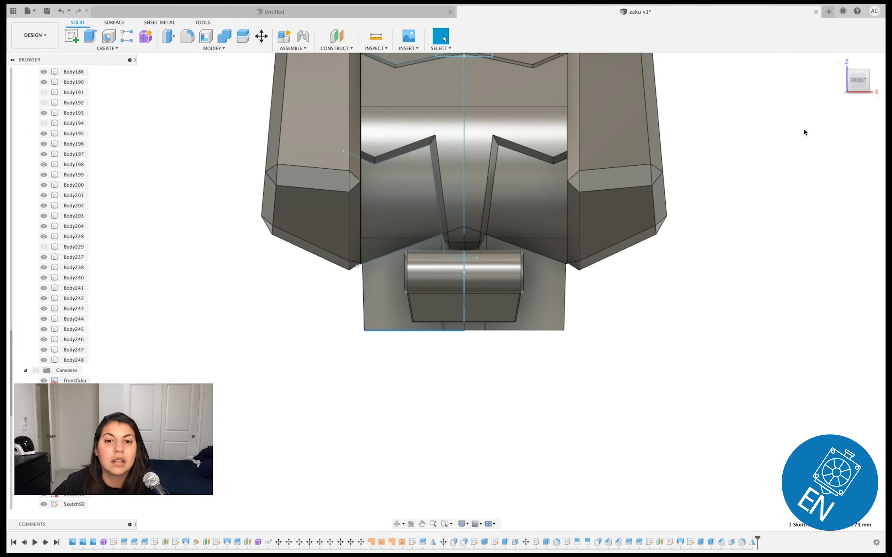
{"action": "scroll", "coordinate": [626, 177], "scroll_direction": "down", "scroll_amount": 2}
{"action": "scroll", "coordinate": [653, 223], "scroll_direction": "down", "scroll_amount": 2}
{"action": "middle_click_drag", "start_coordinate": [653, 223], "coordinate": [560, 286]}
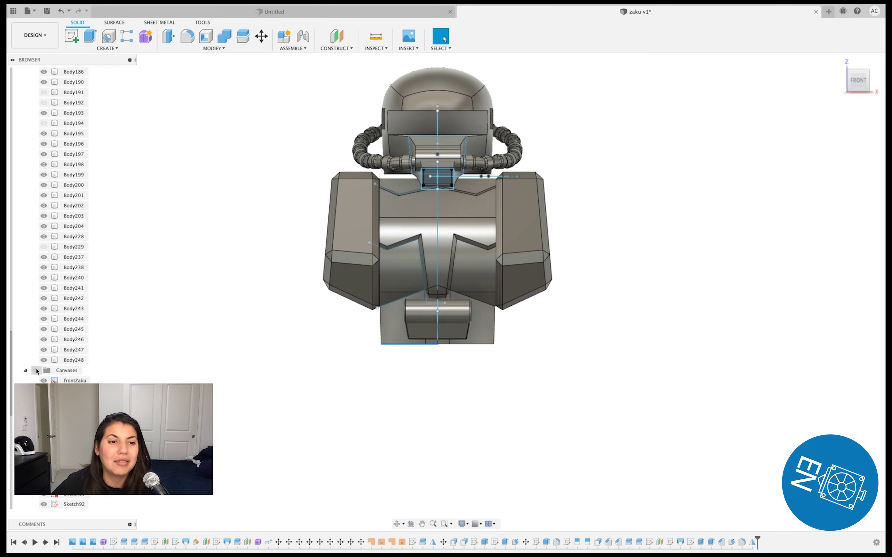
{"action": "left_click", "coordinate": [37, 370]}
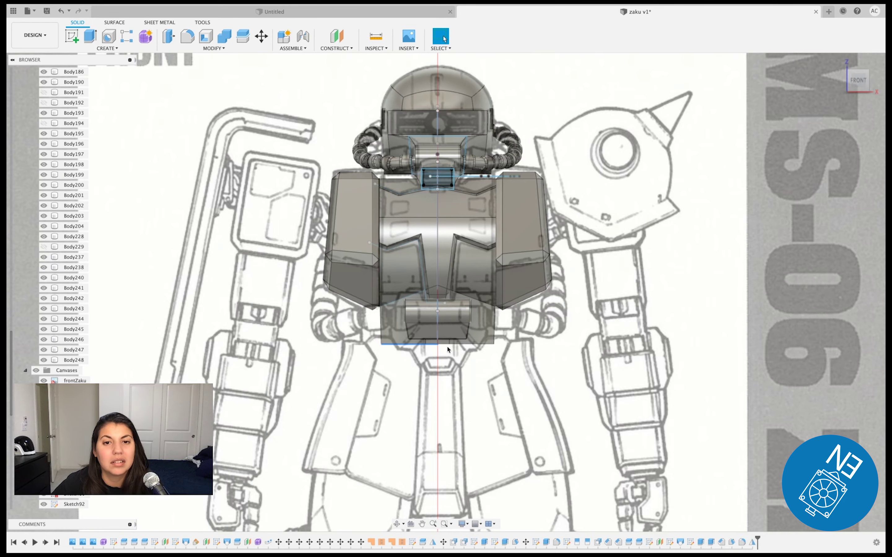
{"action": "scroll", "coordinate": [435, 352], "scroll_direction": "up", "scroll_amount": 3}
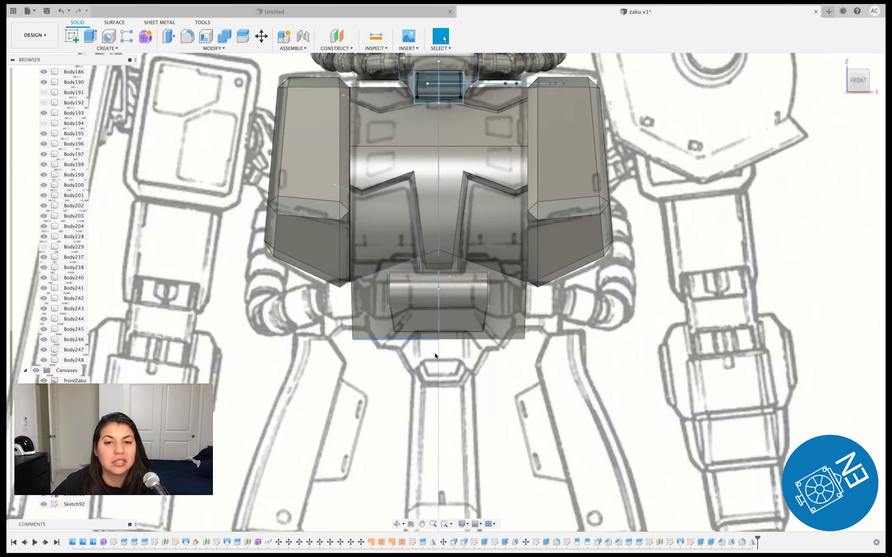
{"action": "left_click", "coordinate": [494, 329]}
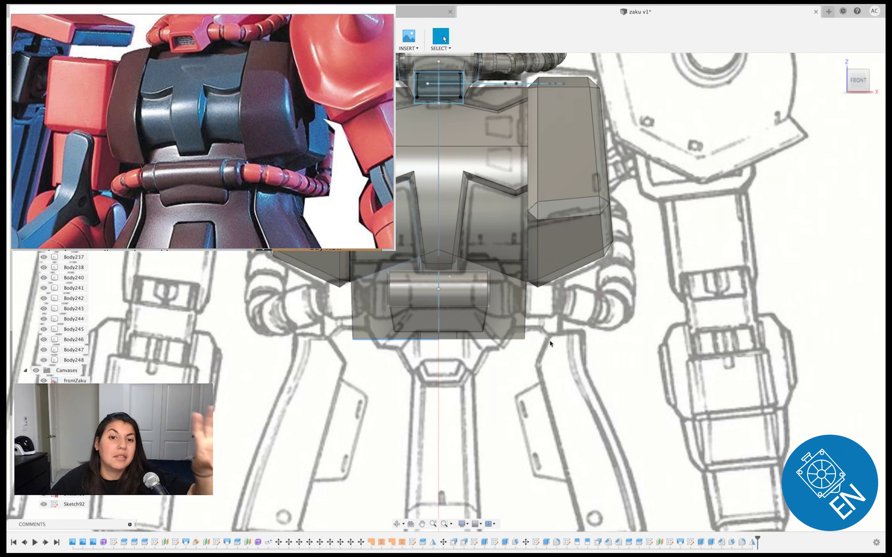
{"action": "scroll", "coordinate": [496, 392], "scroll_direction": "down", "scroll_amount": 2}
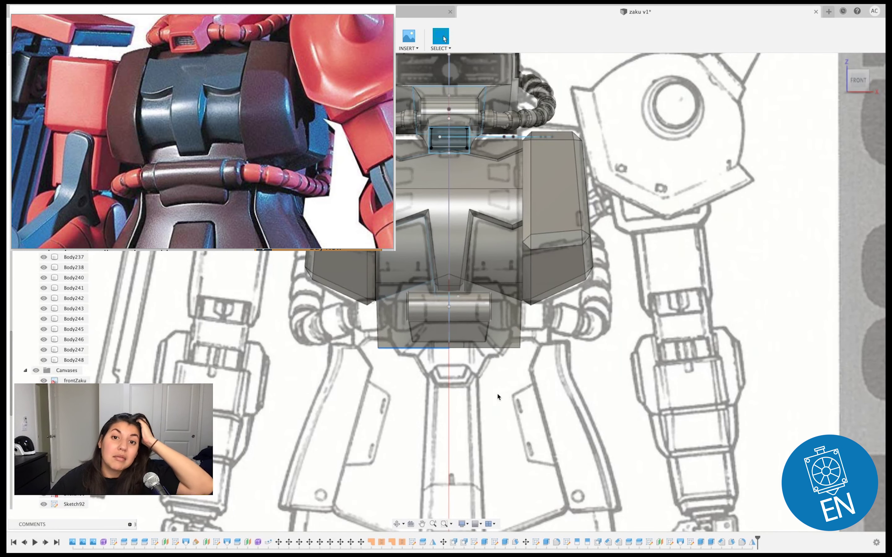